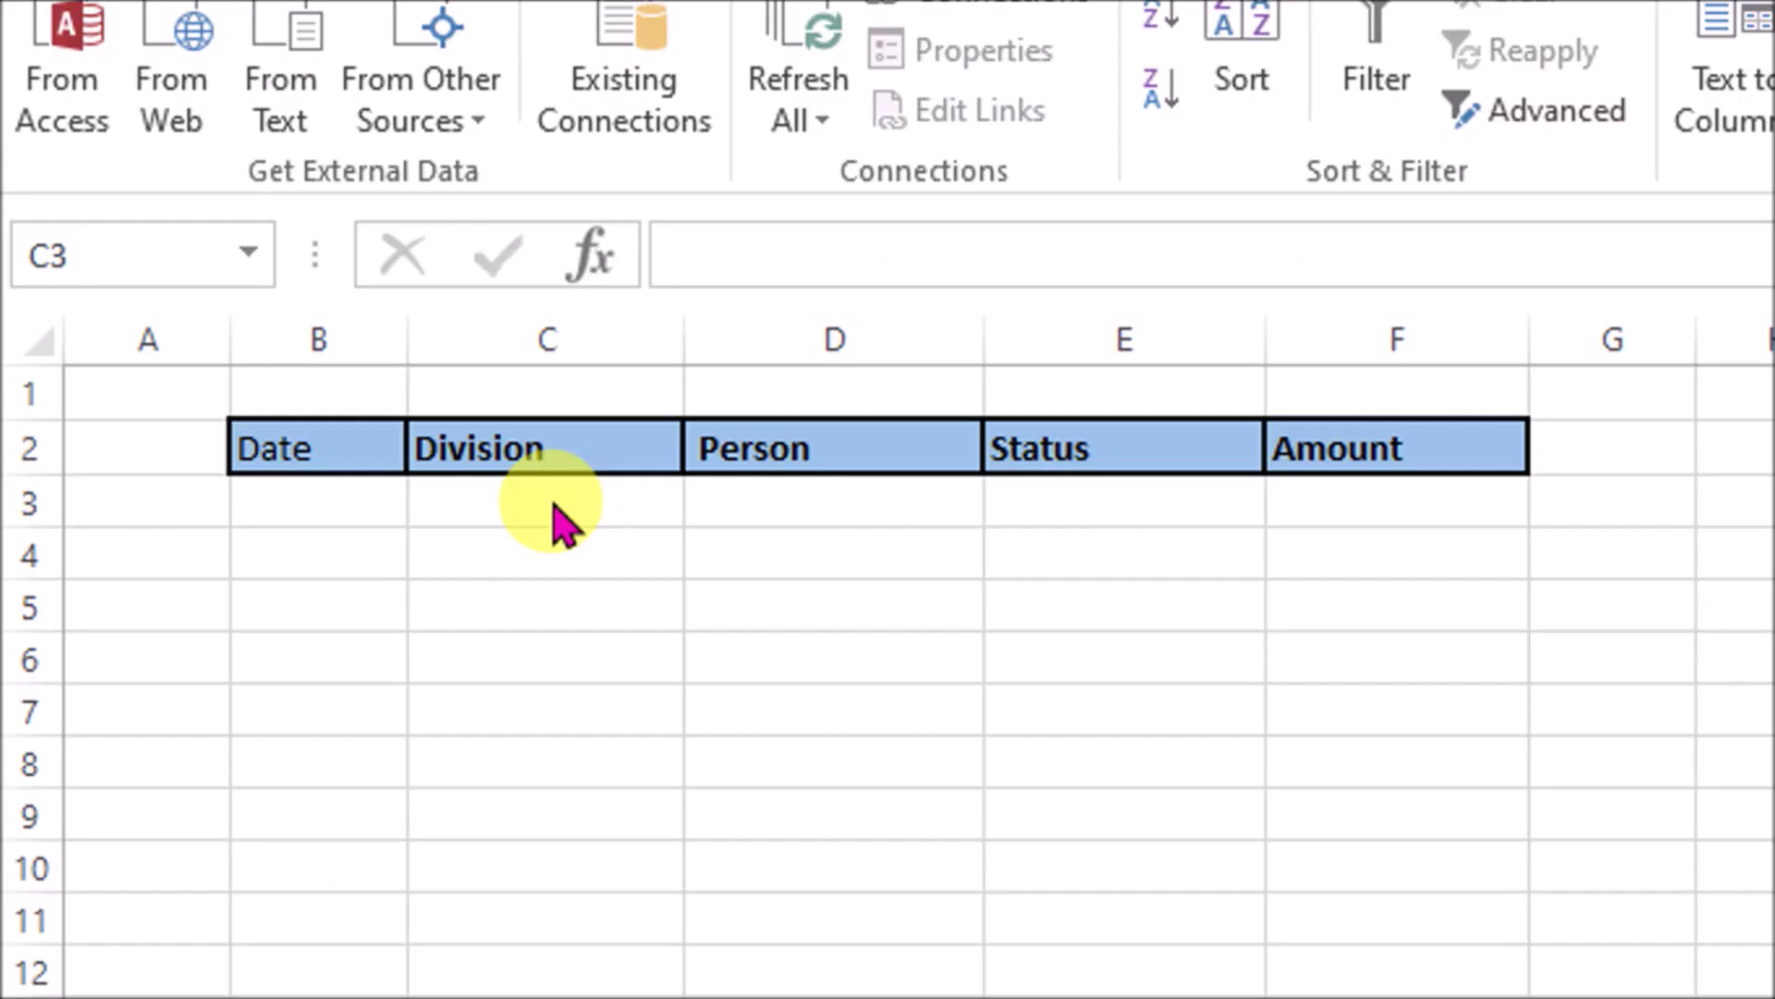
# Step: Add a list data validation to cell C3 under Division with the source Tech,Sport,Admin
pyautogui.click(553, 506)
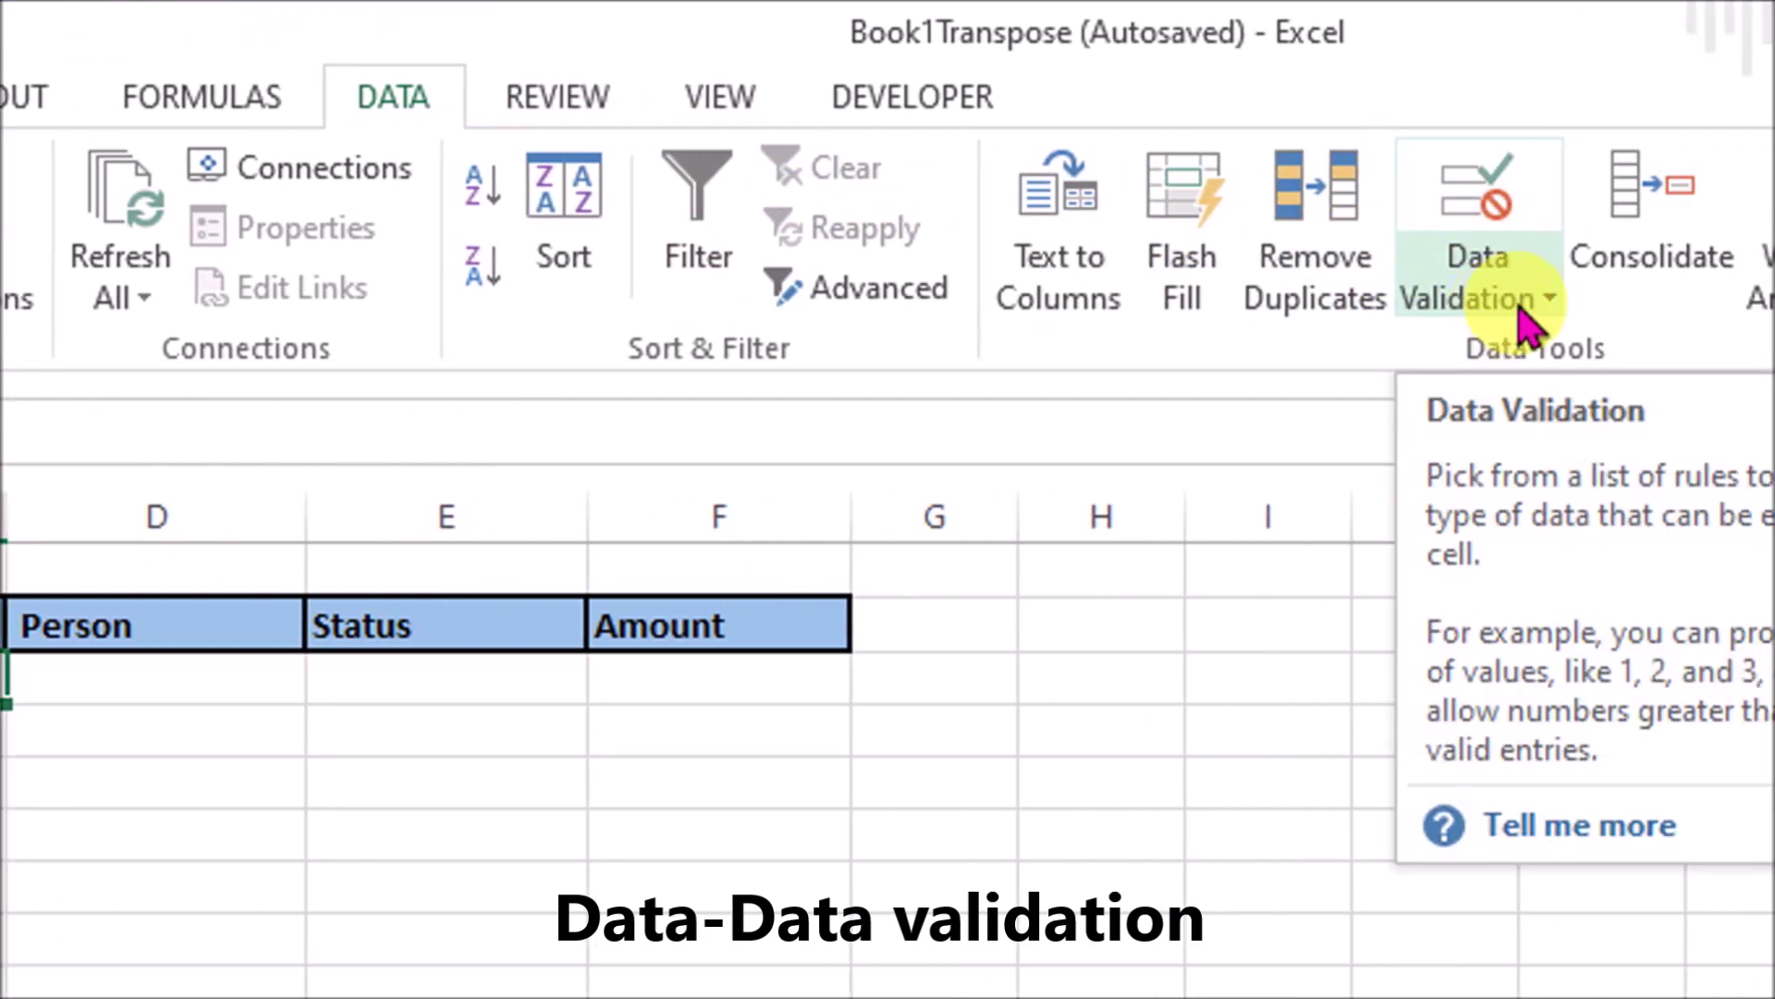
pyautogui.click(1516, 314)
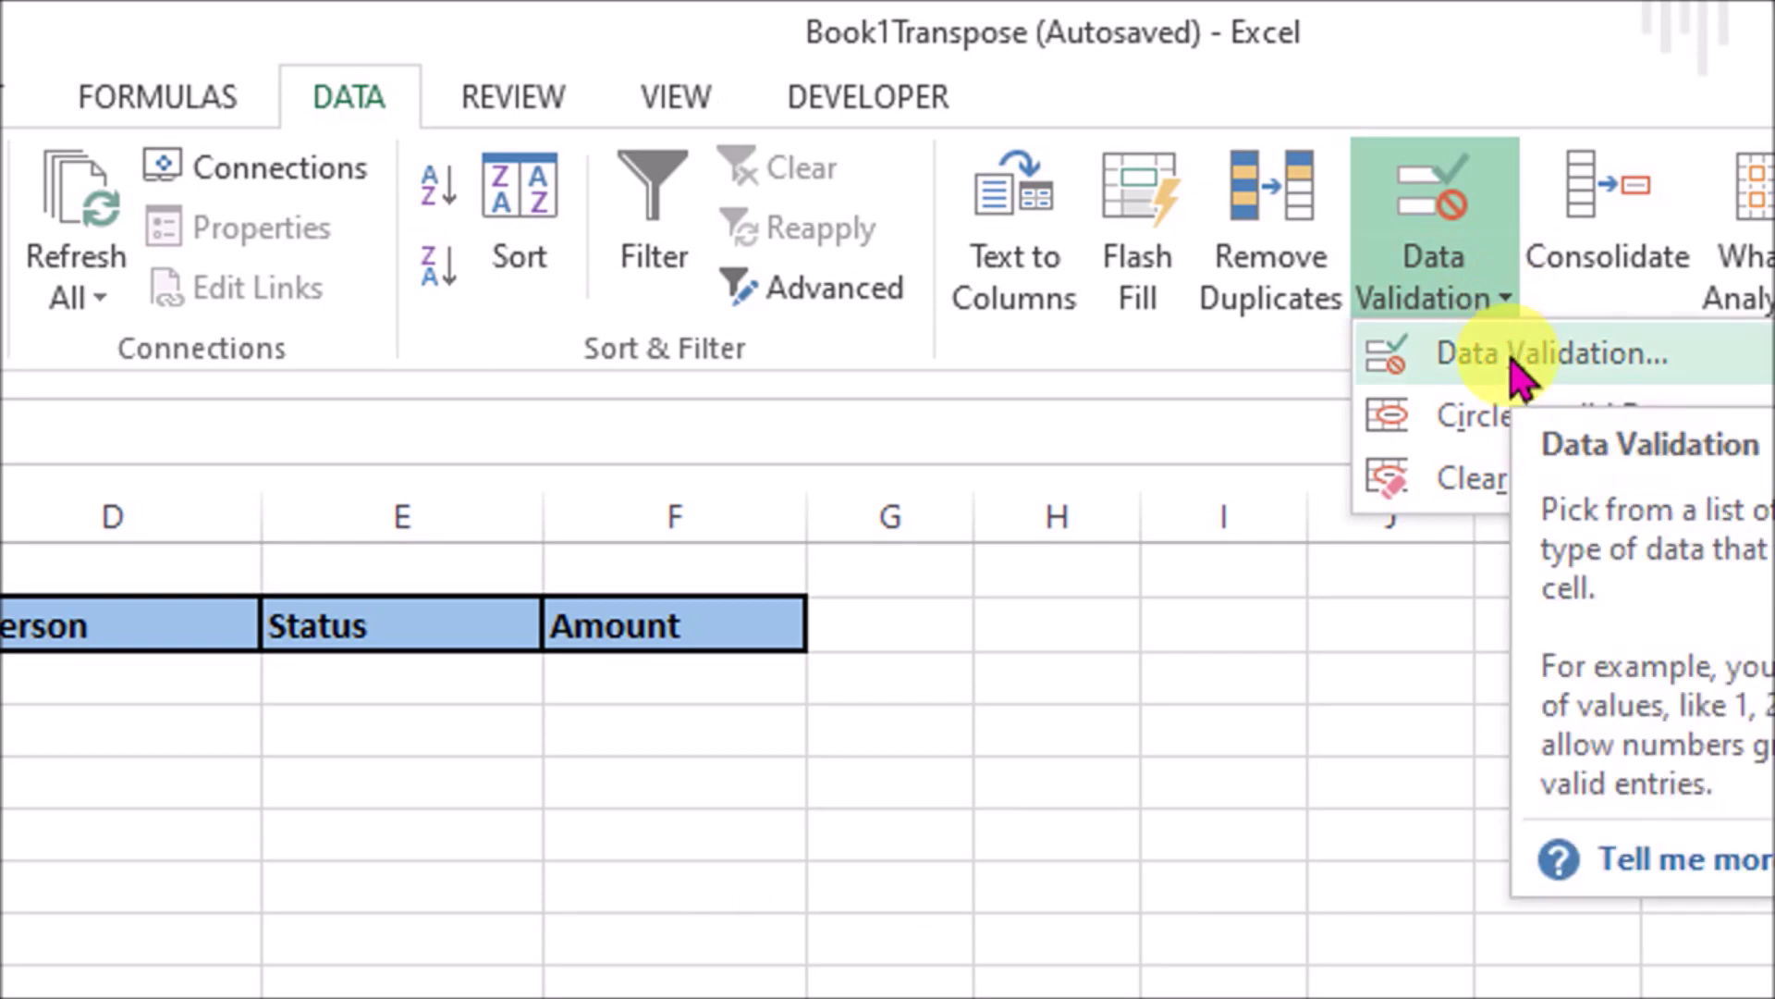
pyautogui.click(1415, 370)
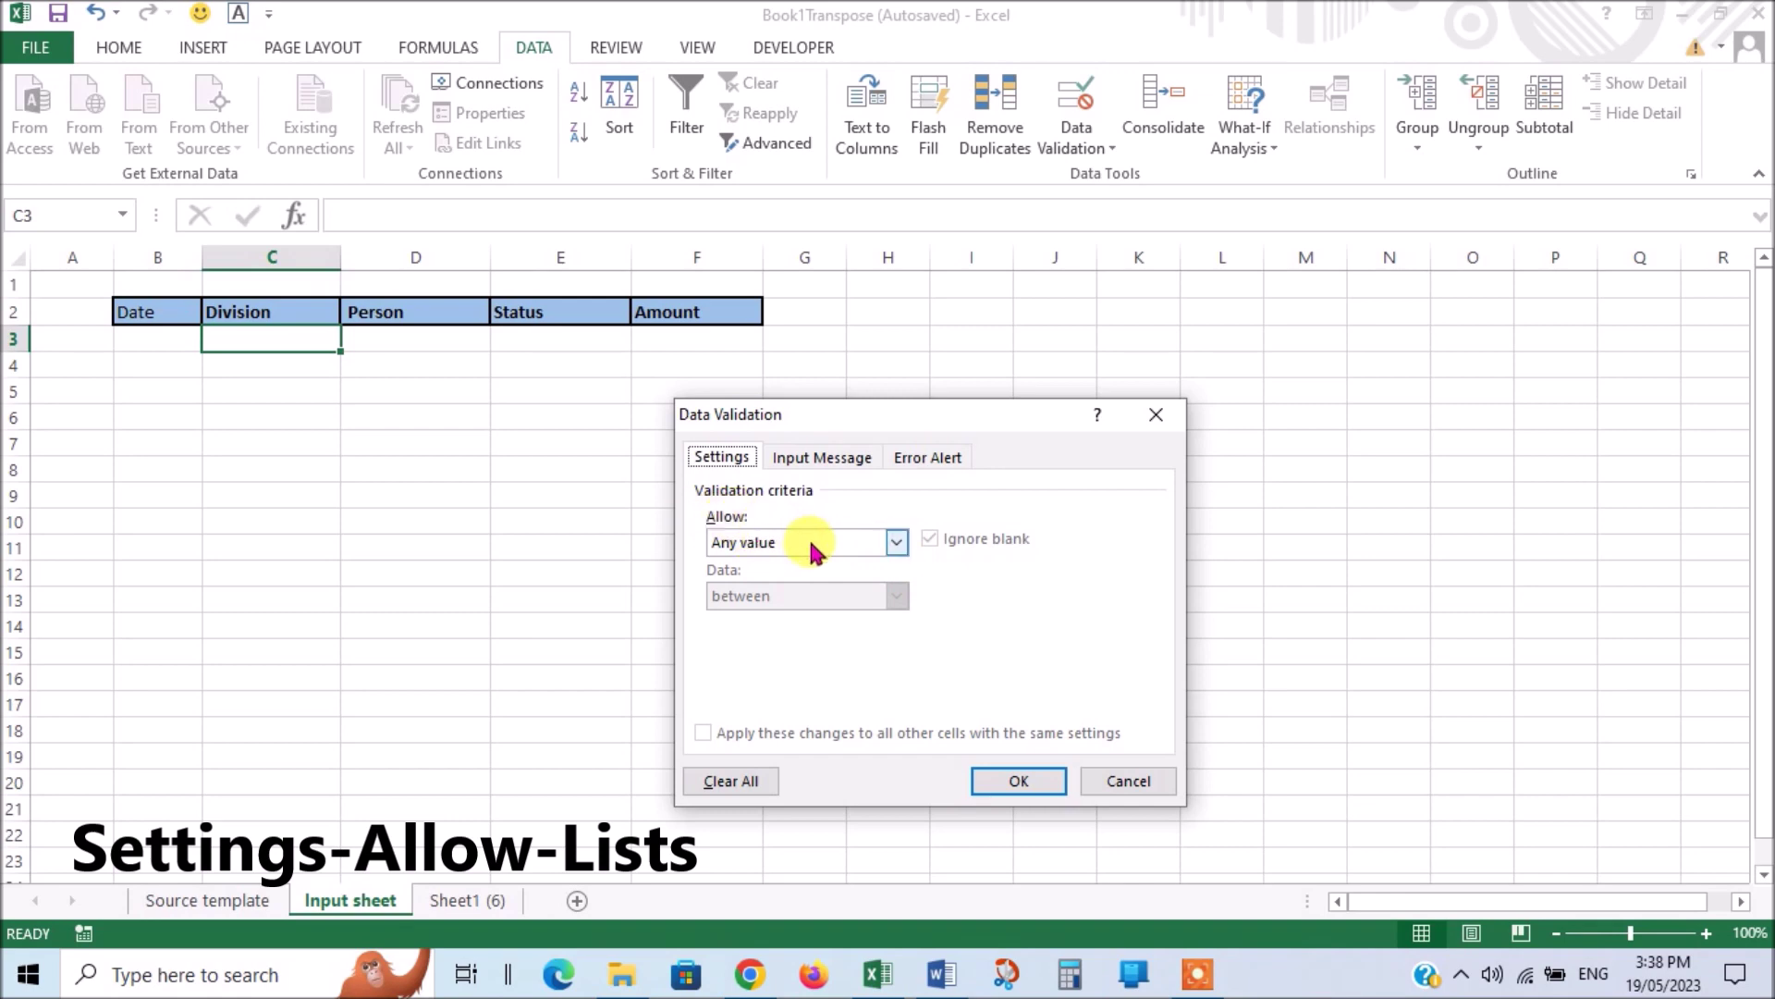
pyautogui.click(897, 542)
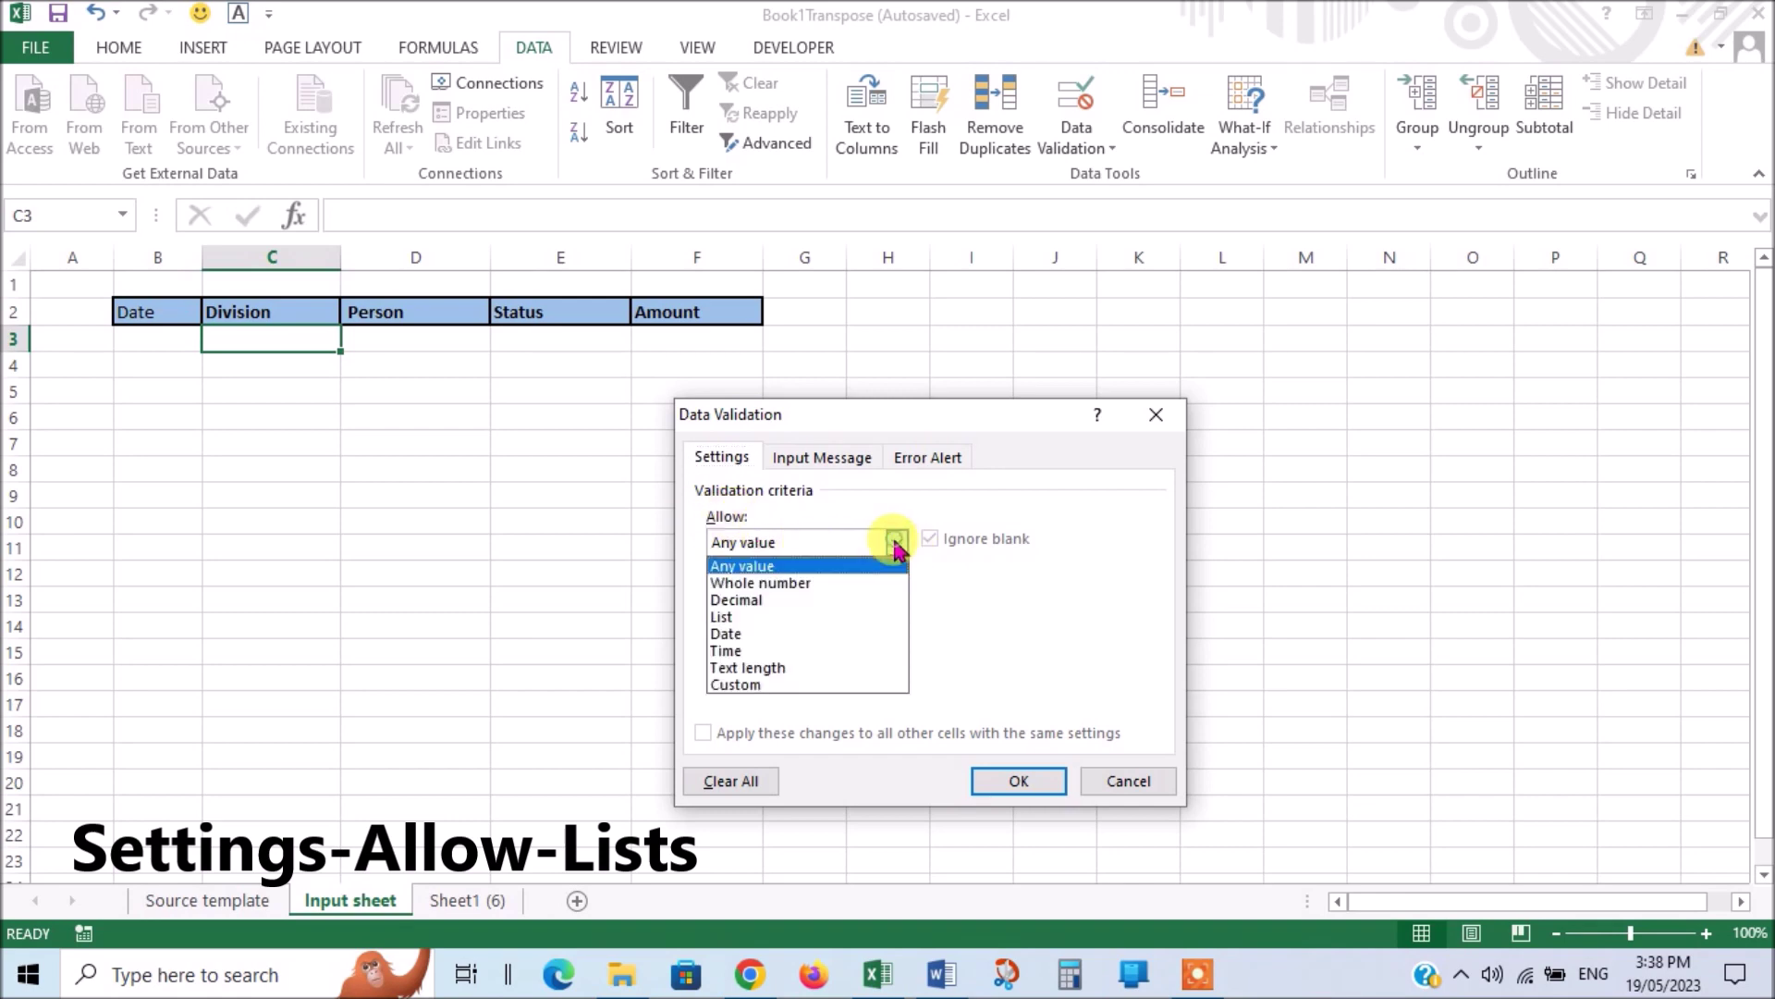
pyautogui.click(739, 625)
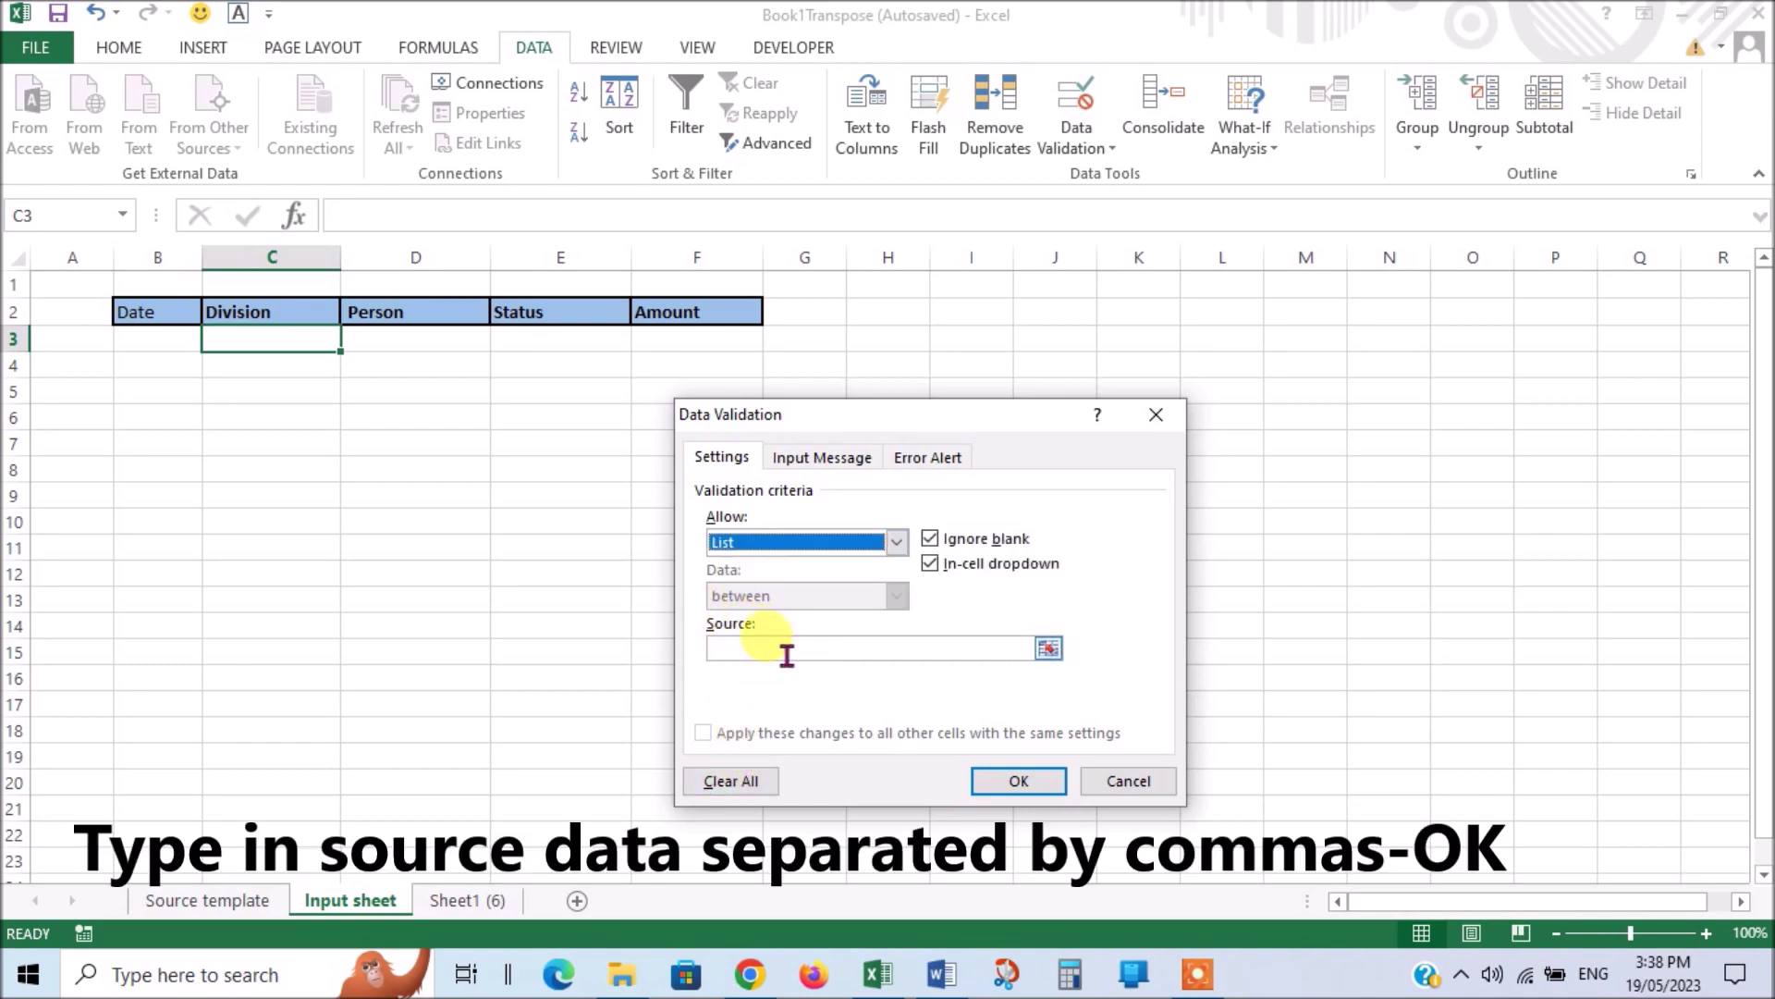
pyautogui.click(737, 651)
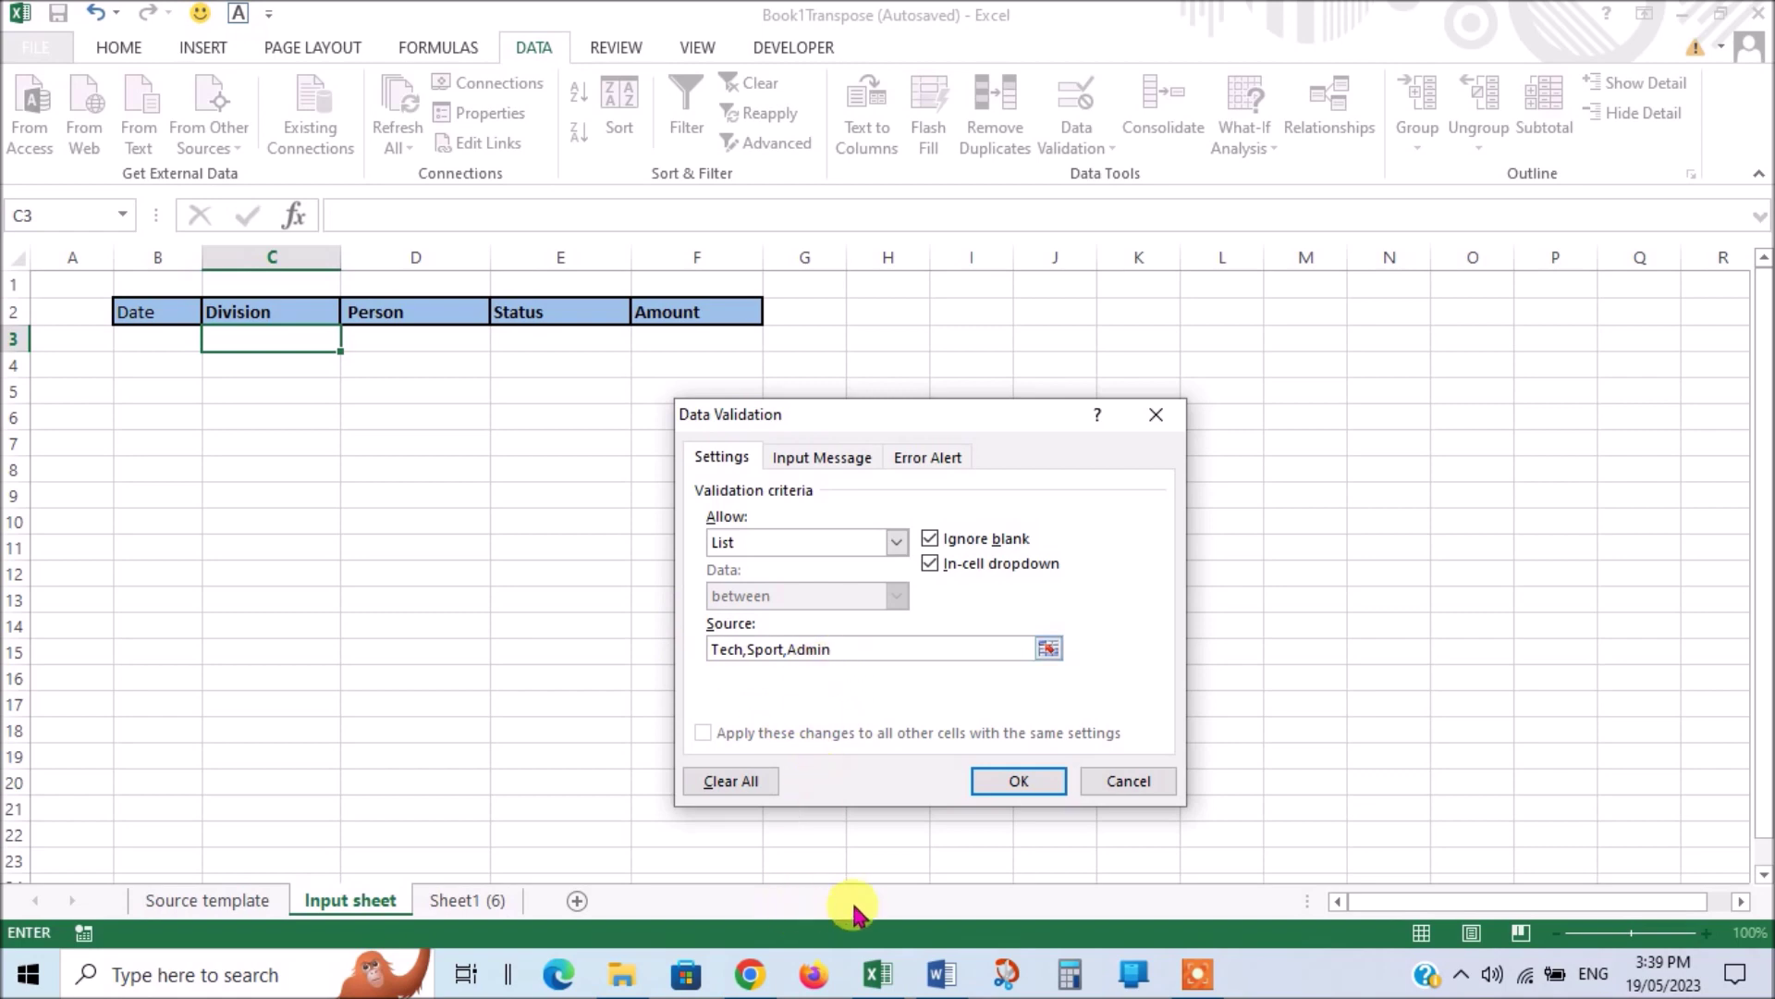
pyautogui.click(1018, 780)
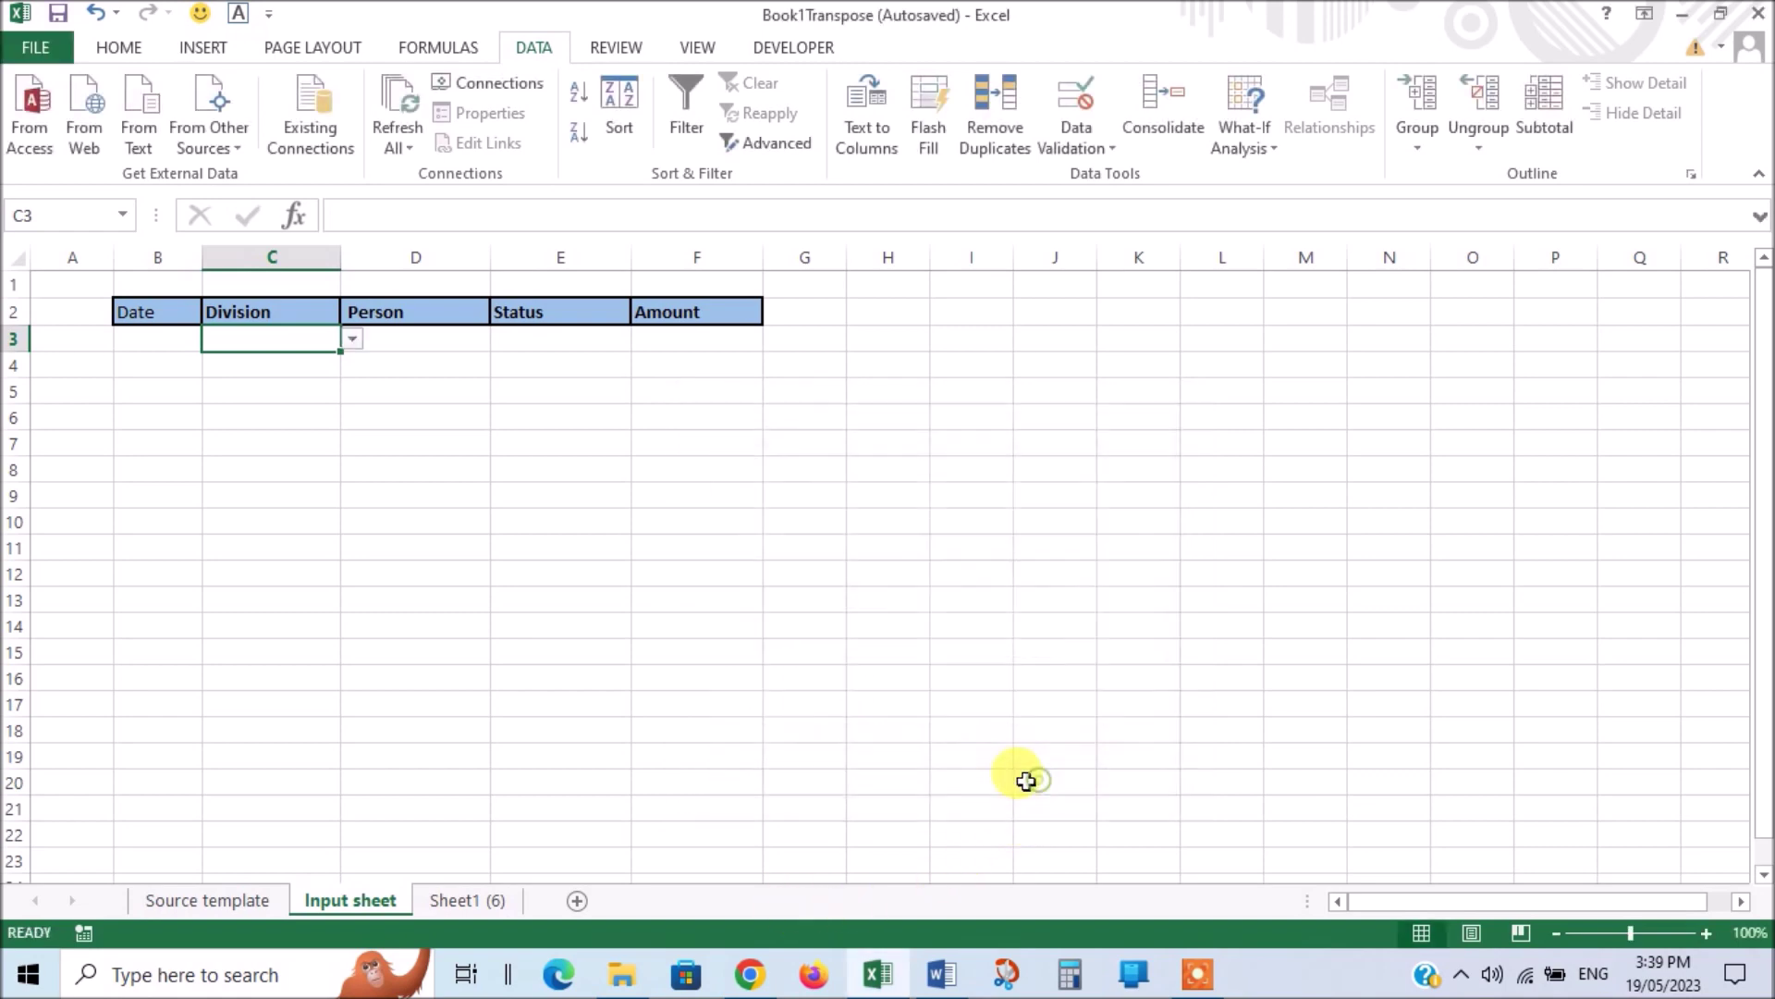
# Step: Choose Tech from the drop-down in C3, and test the validation by entering tech in lowercase
pyautogui.click(351, 341)
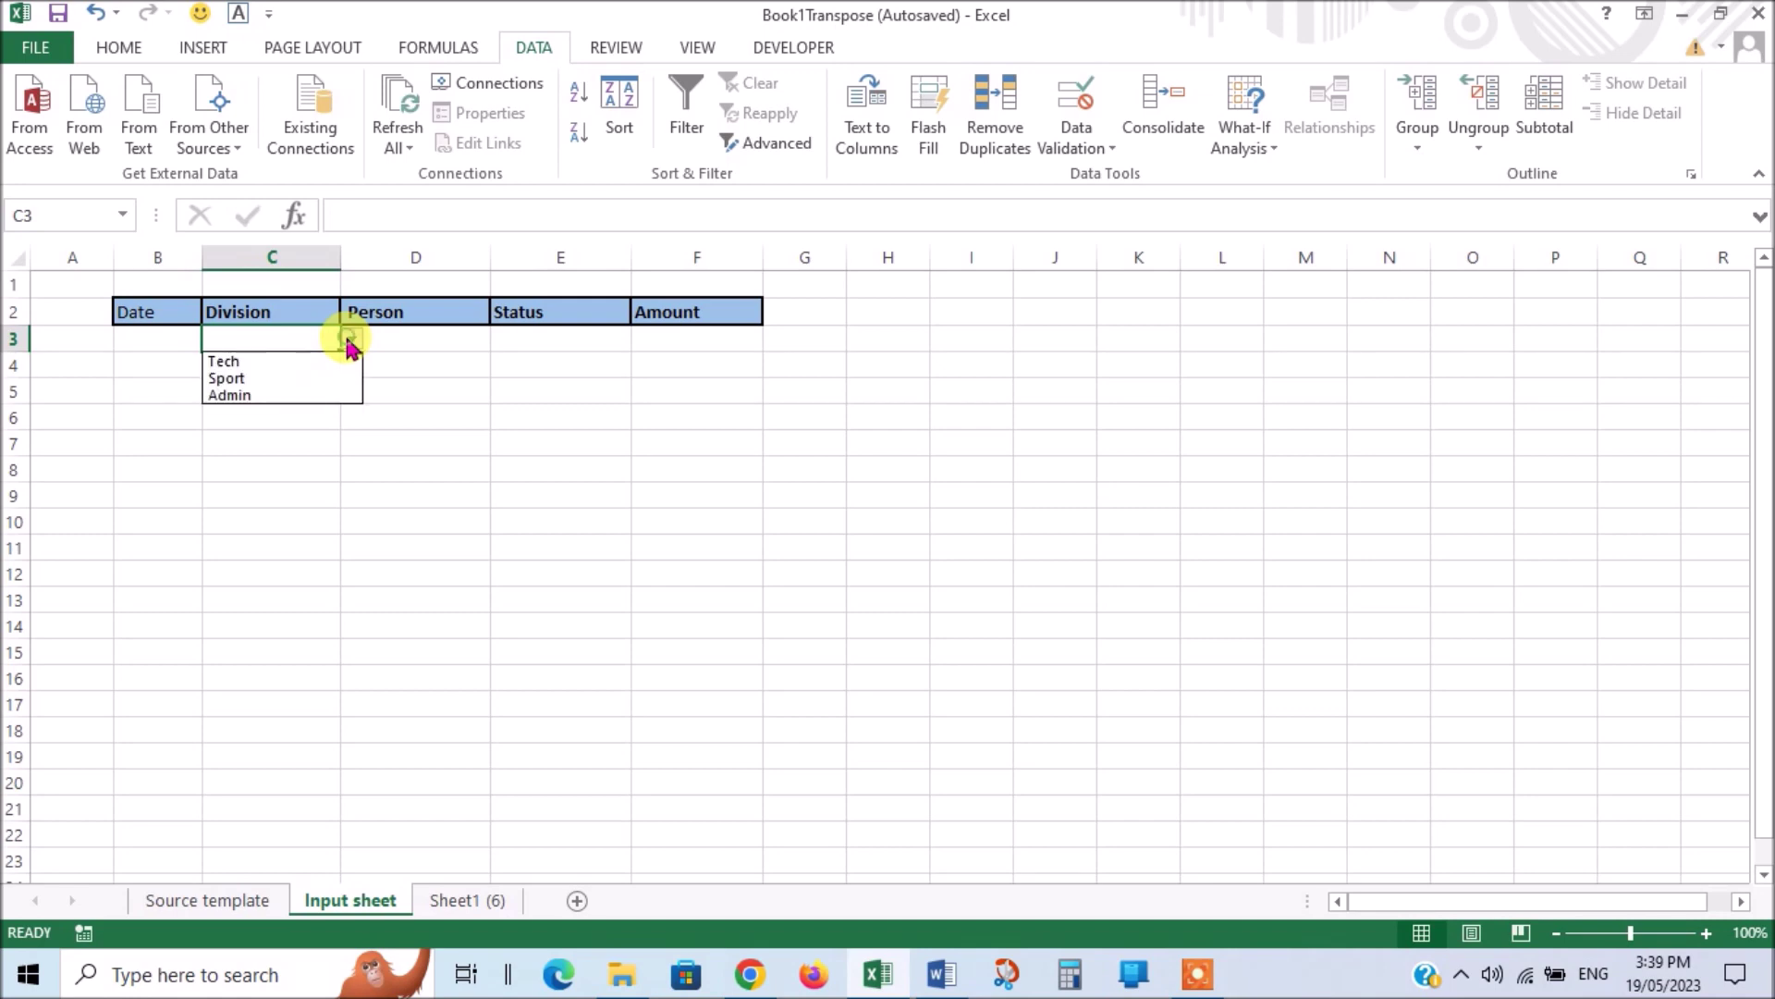
pyautogui.click(246, 368)
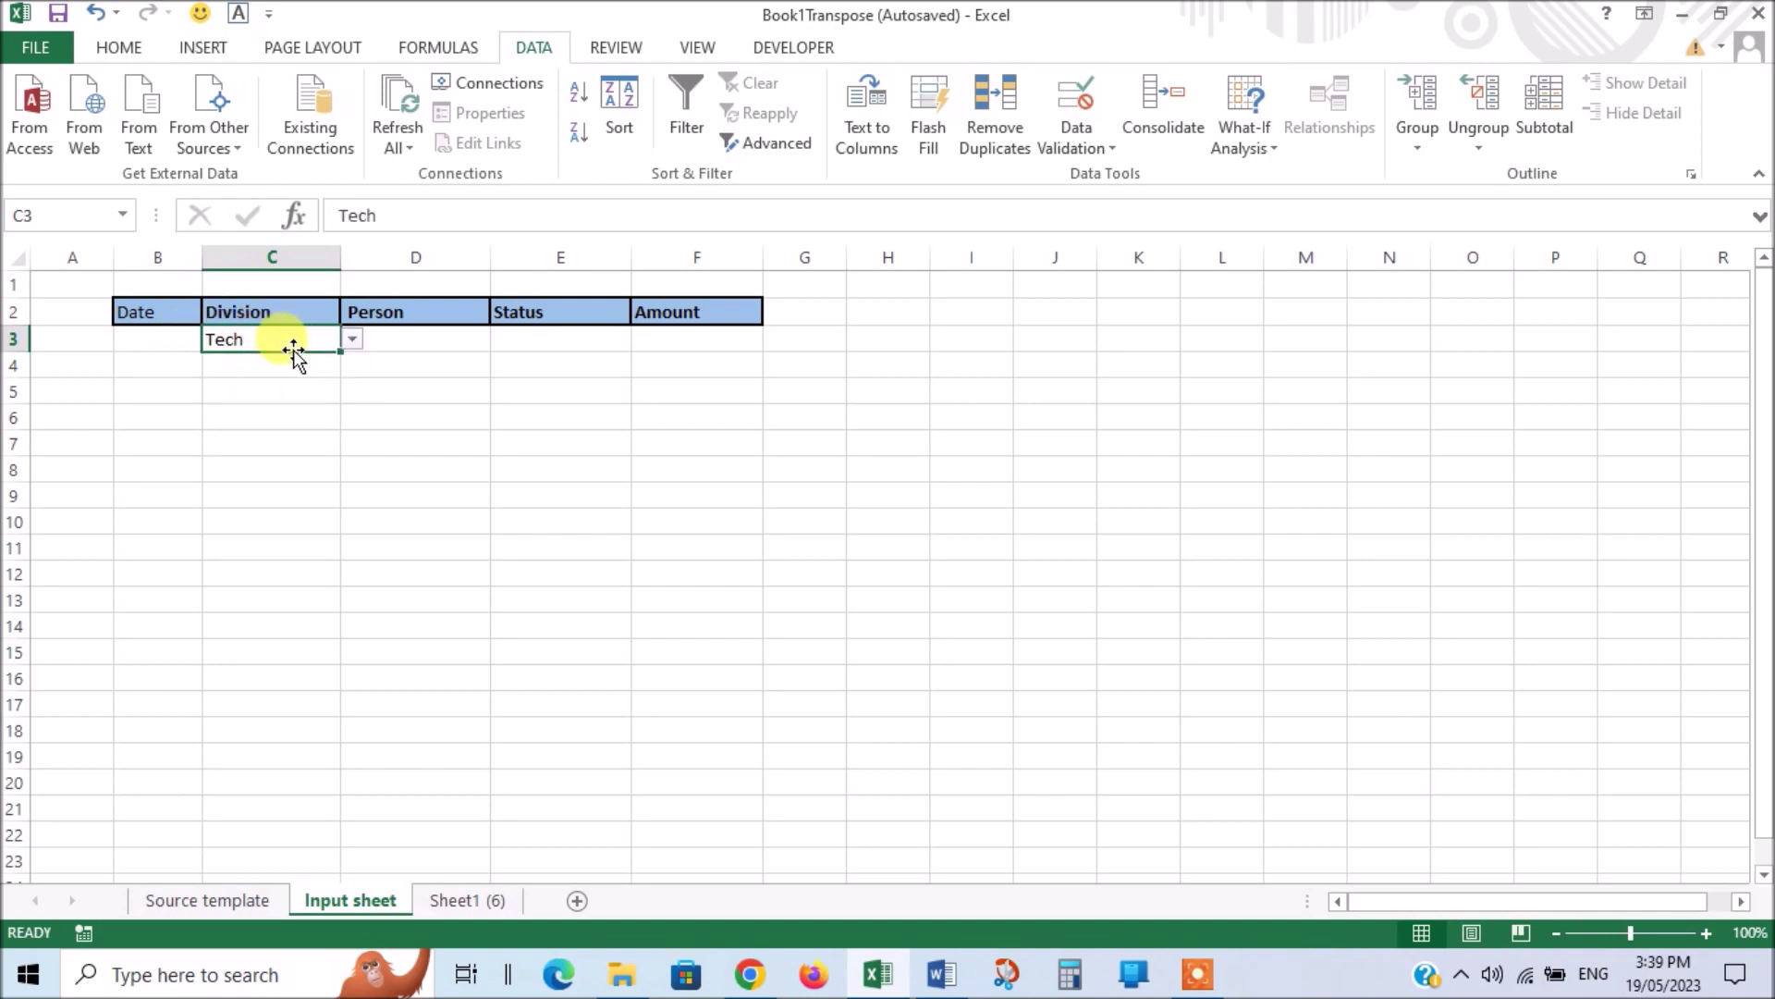
pyautogui.press('BackSpace')
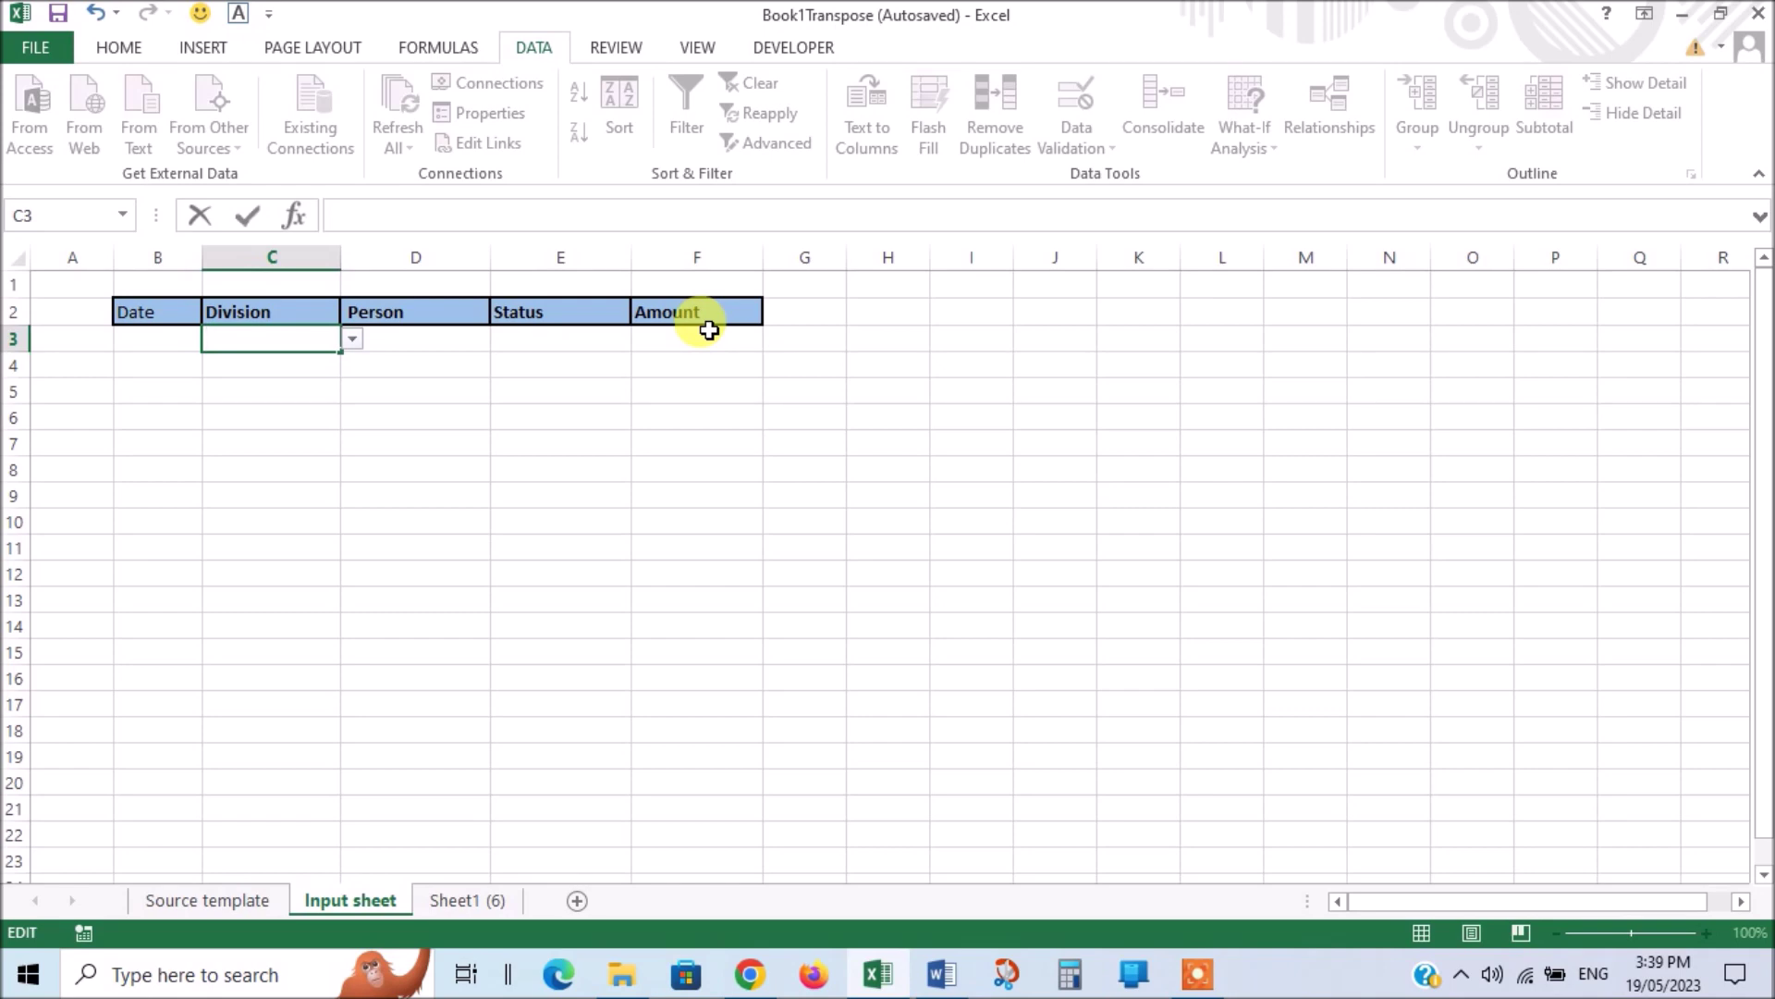
pyautogui.write('h')
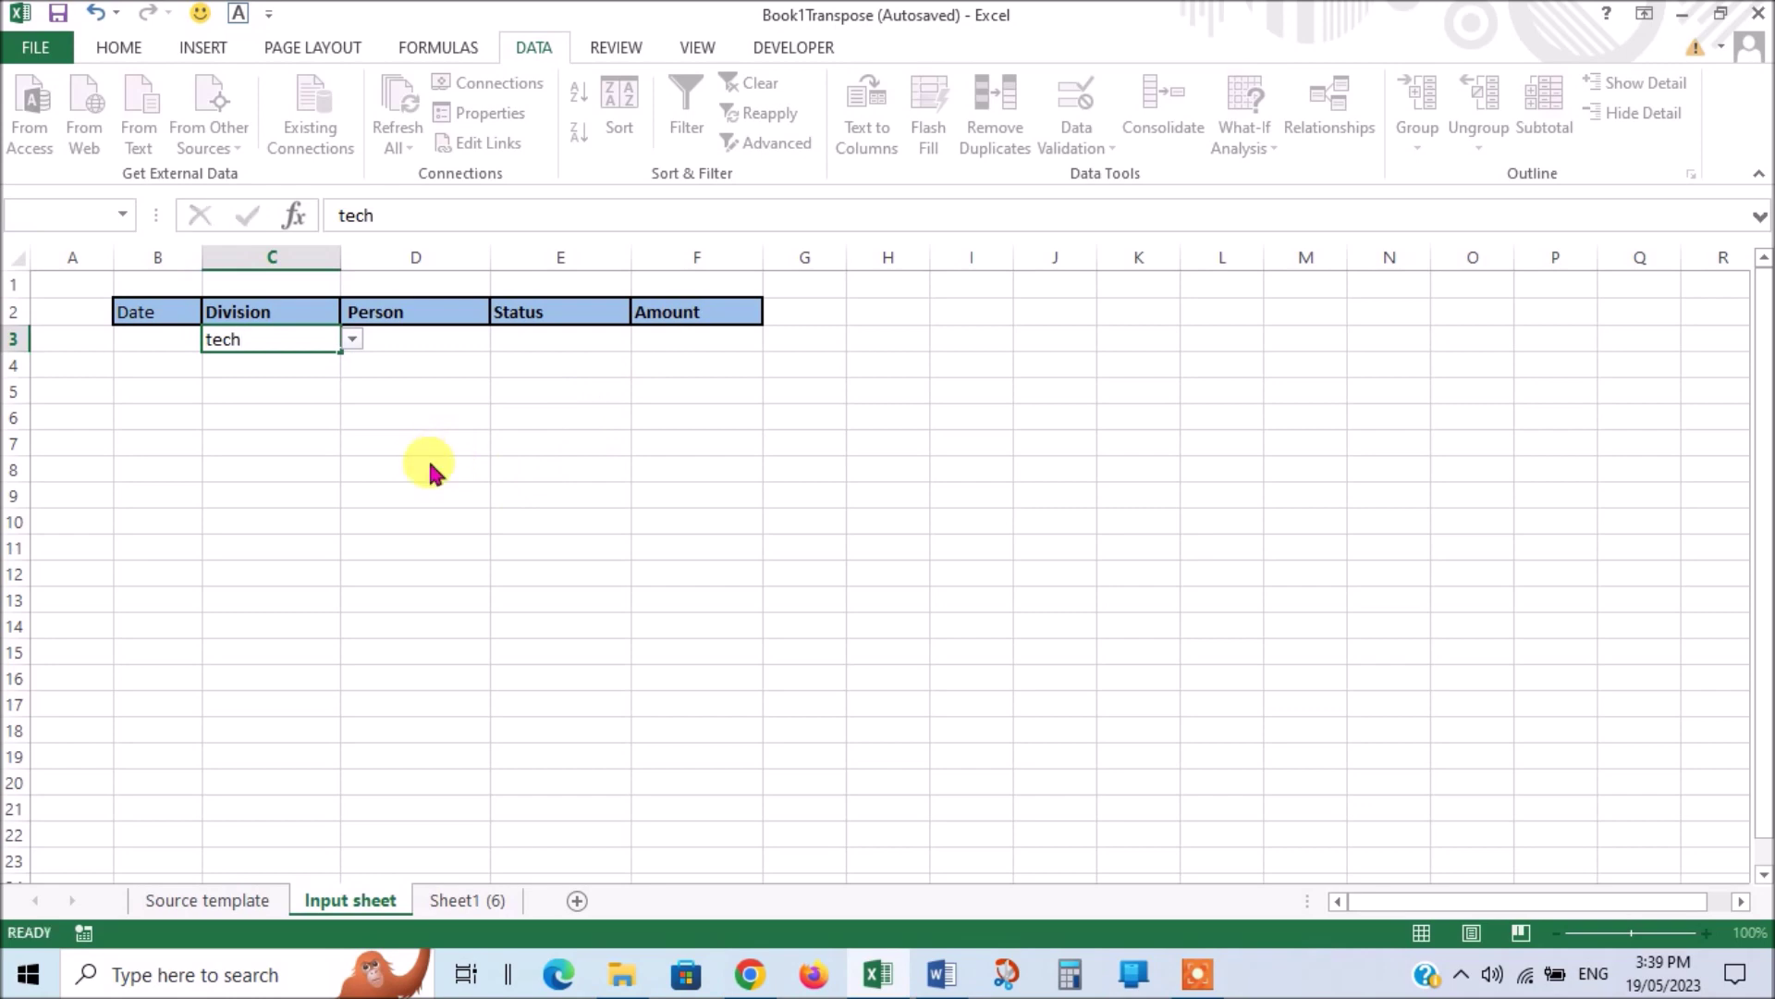
pyautogui.press('Return')
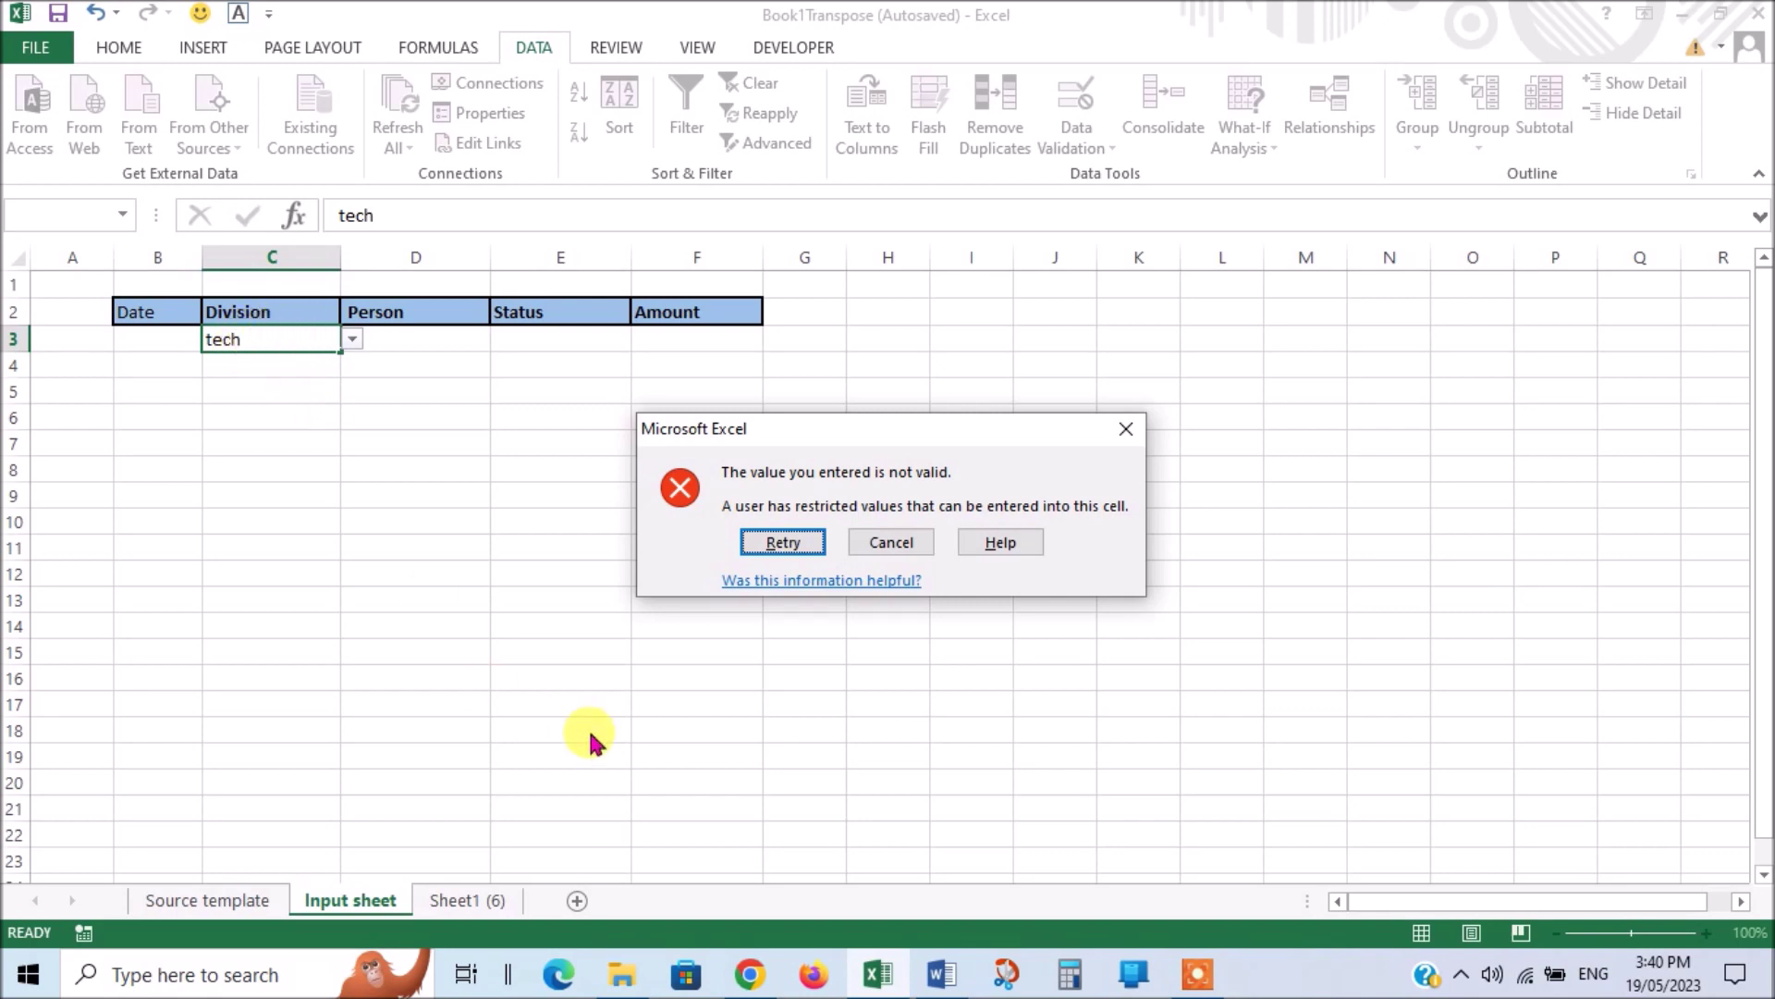
pyautogui.press('Escape')
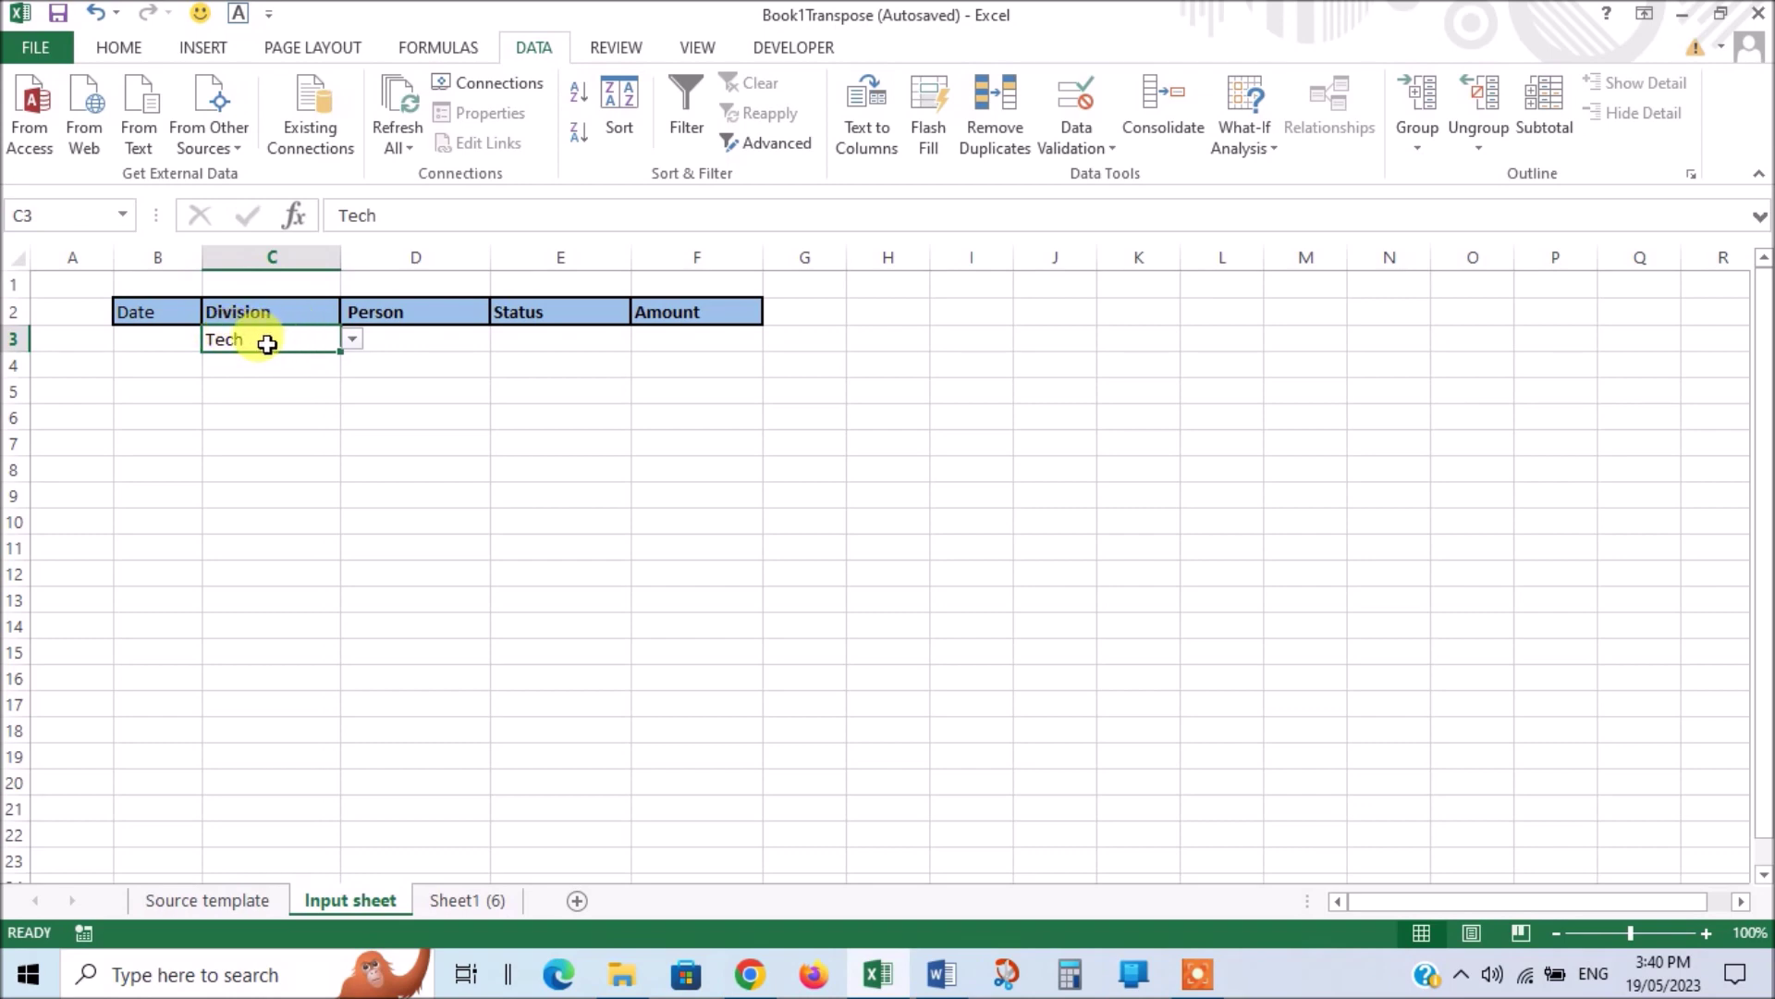
# Step: Fill the Tech entry and its validation from C3 down to C16
pyautogui.click(281, 366)
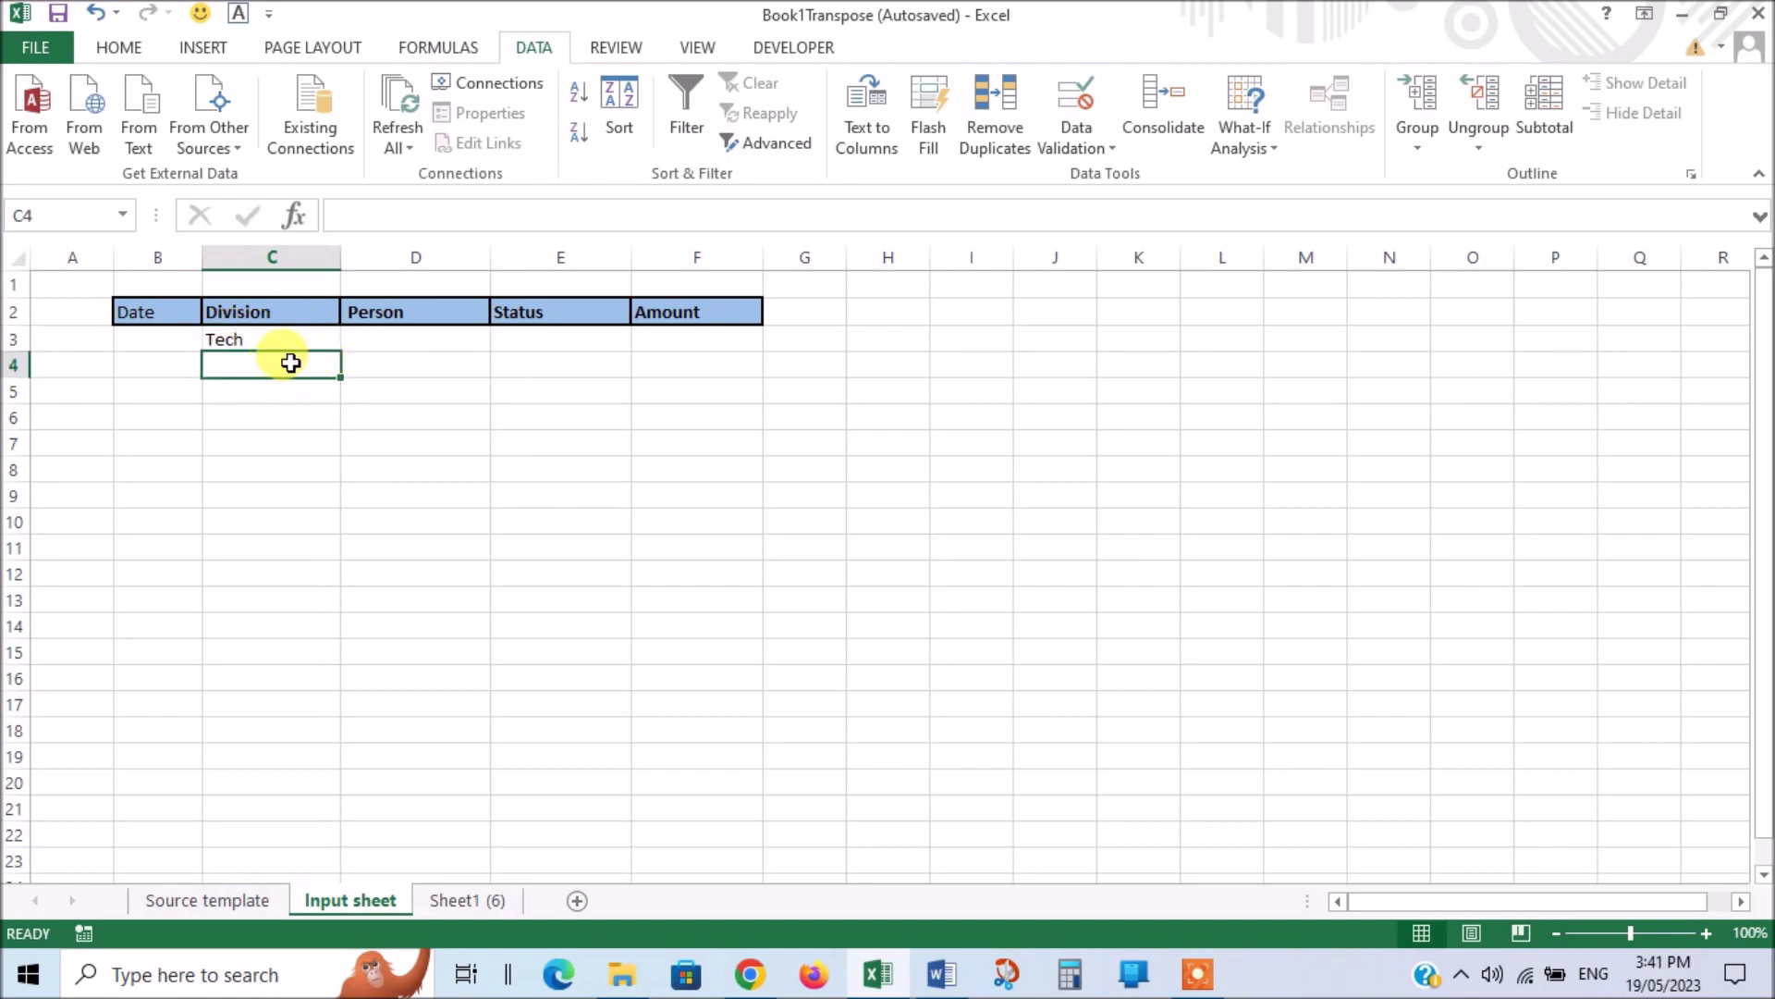
pyautogui.click(289, 338)
pyautogui.click(315, 371)
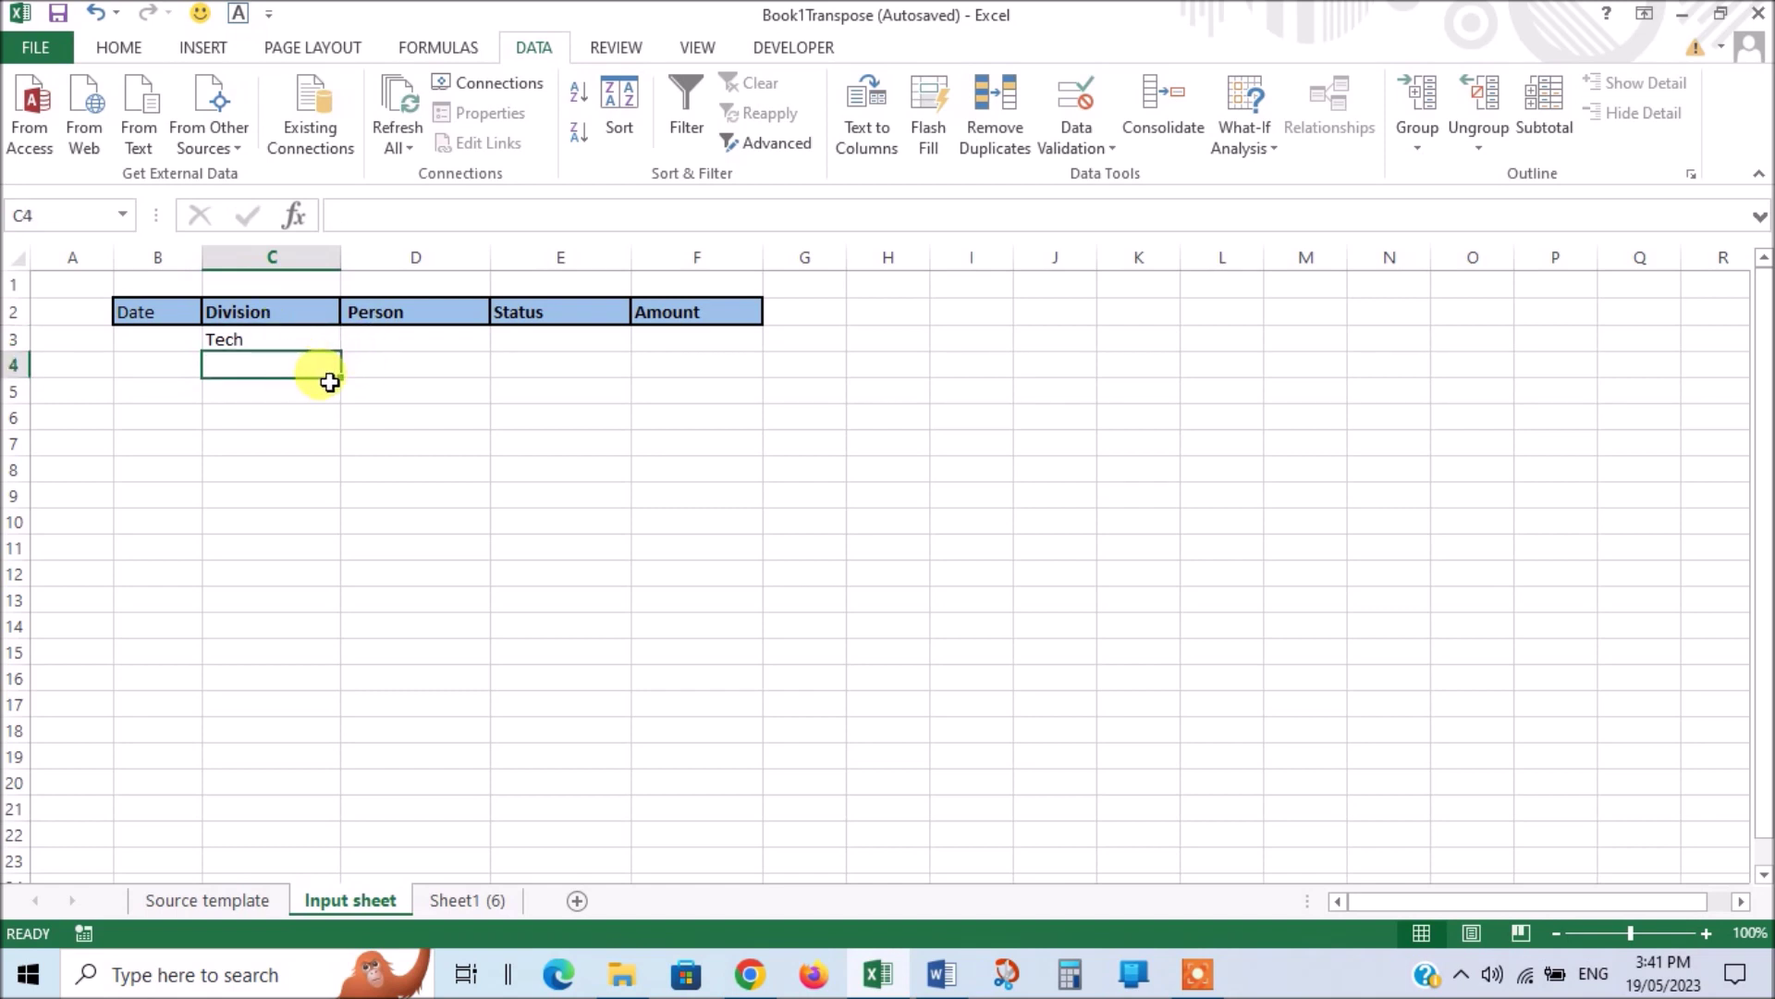
pyautogui.click(286, 340)
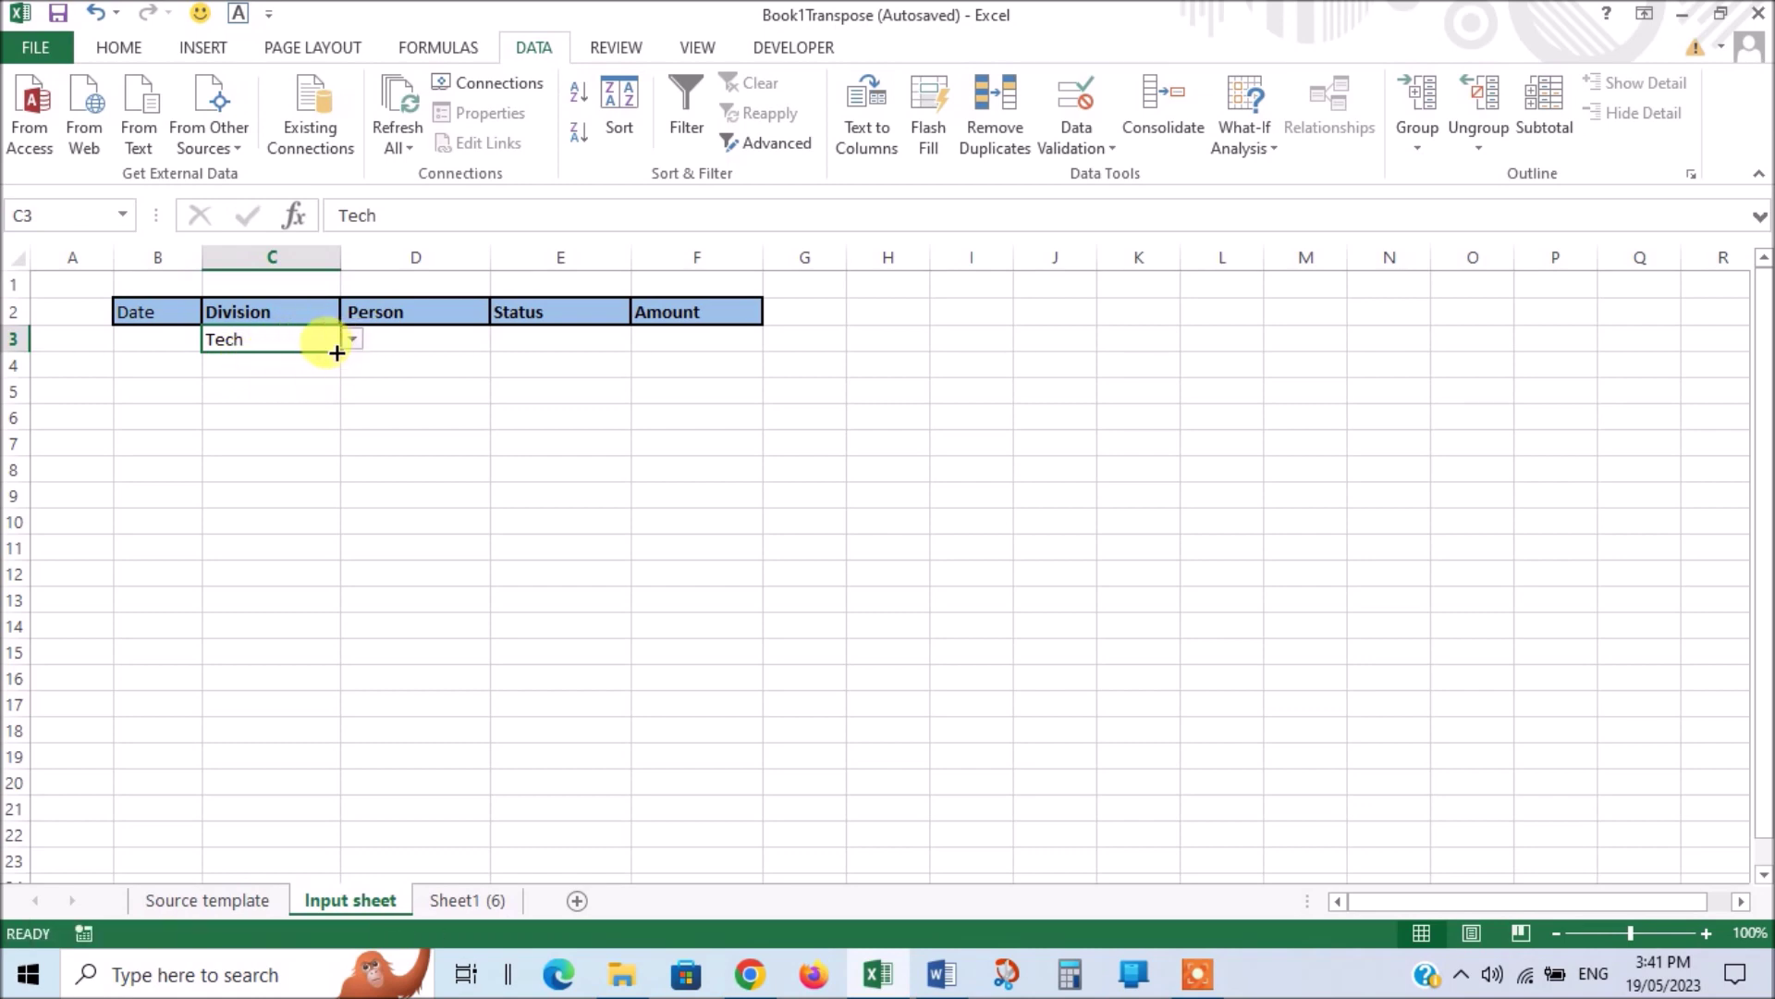
pyautogui.moveTo(336, 352); pyautogui.dragTo(344, 682)
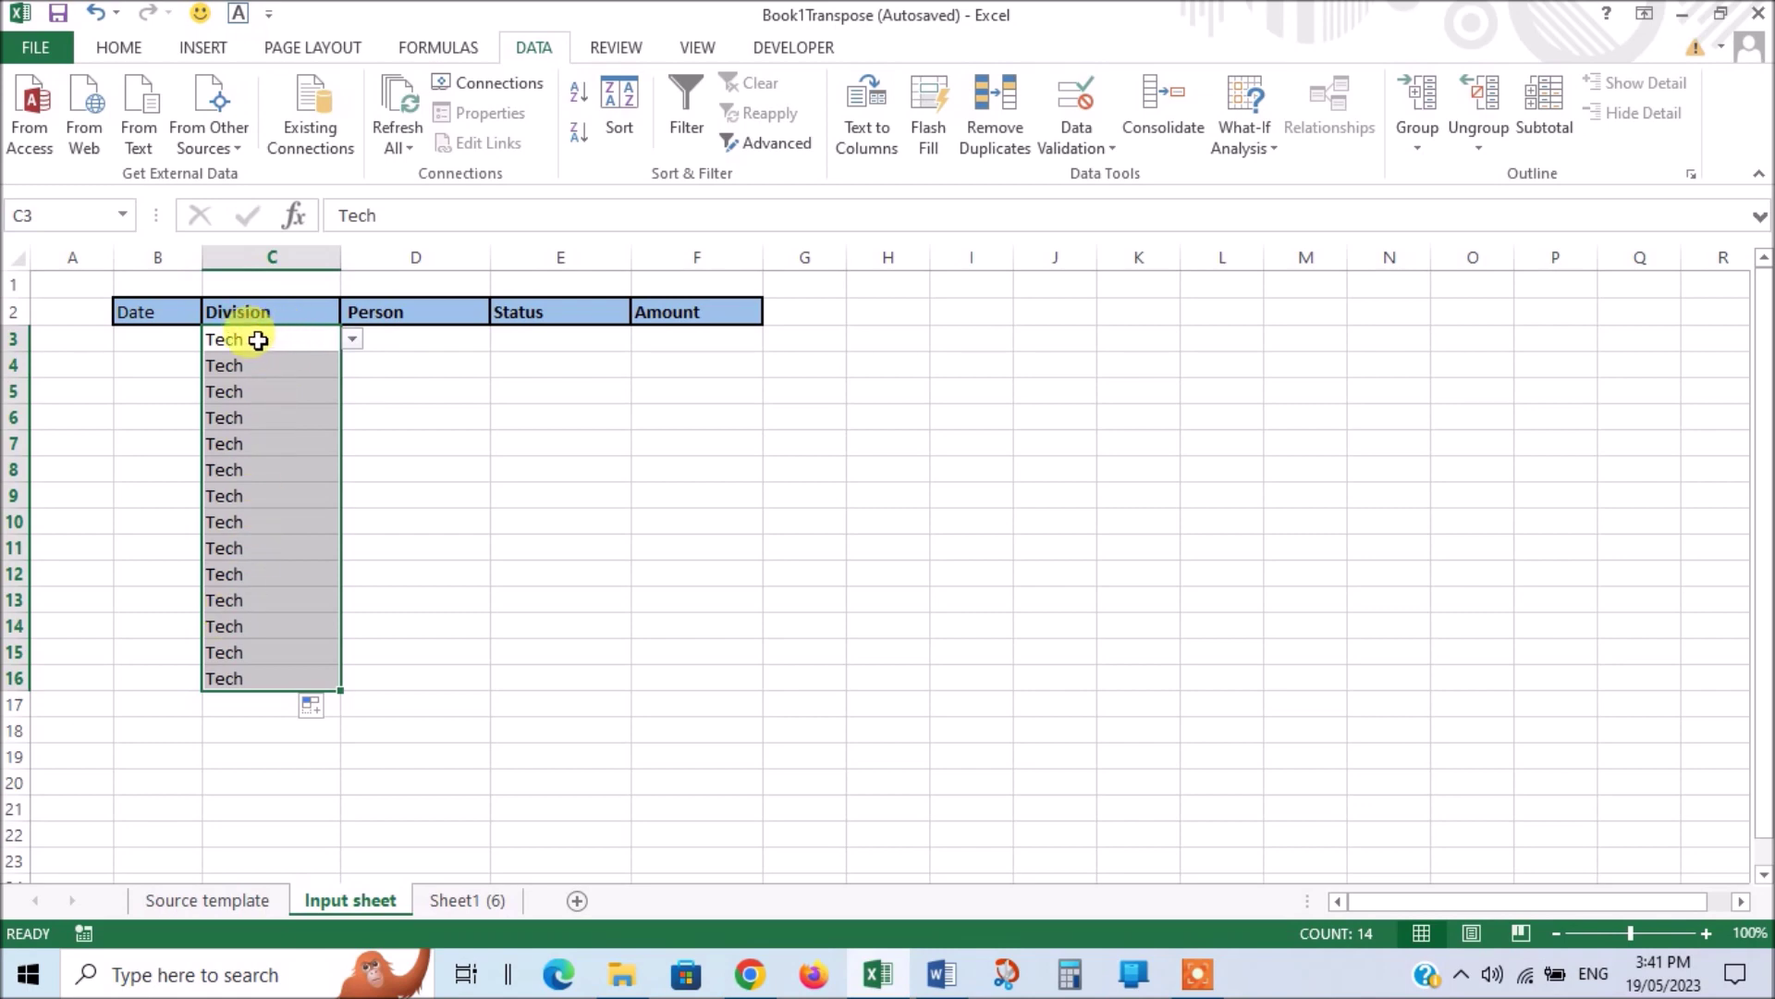
# Step: Clear the contents of C3:C16 and check the drop-down list in C4
pyautogui.press('Delete')
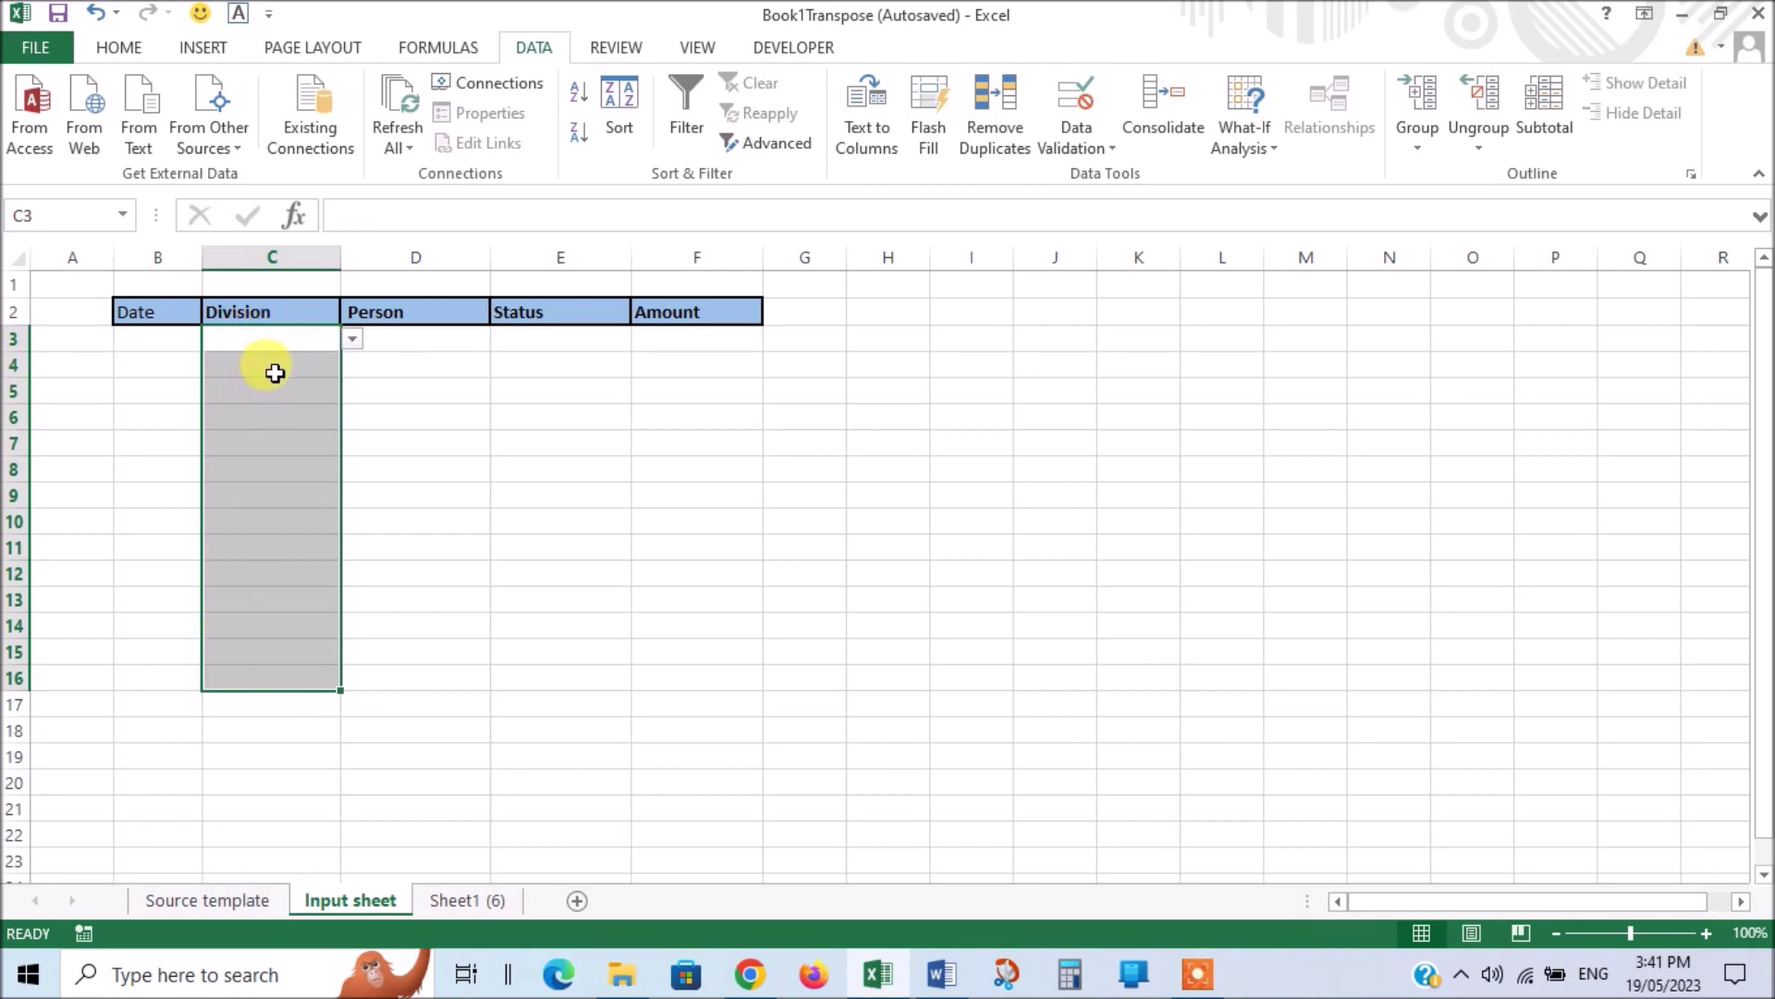
pyautogui.click(262, 366)
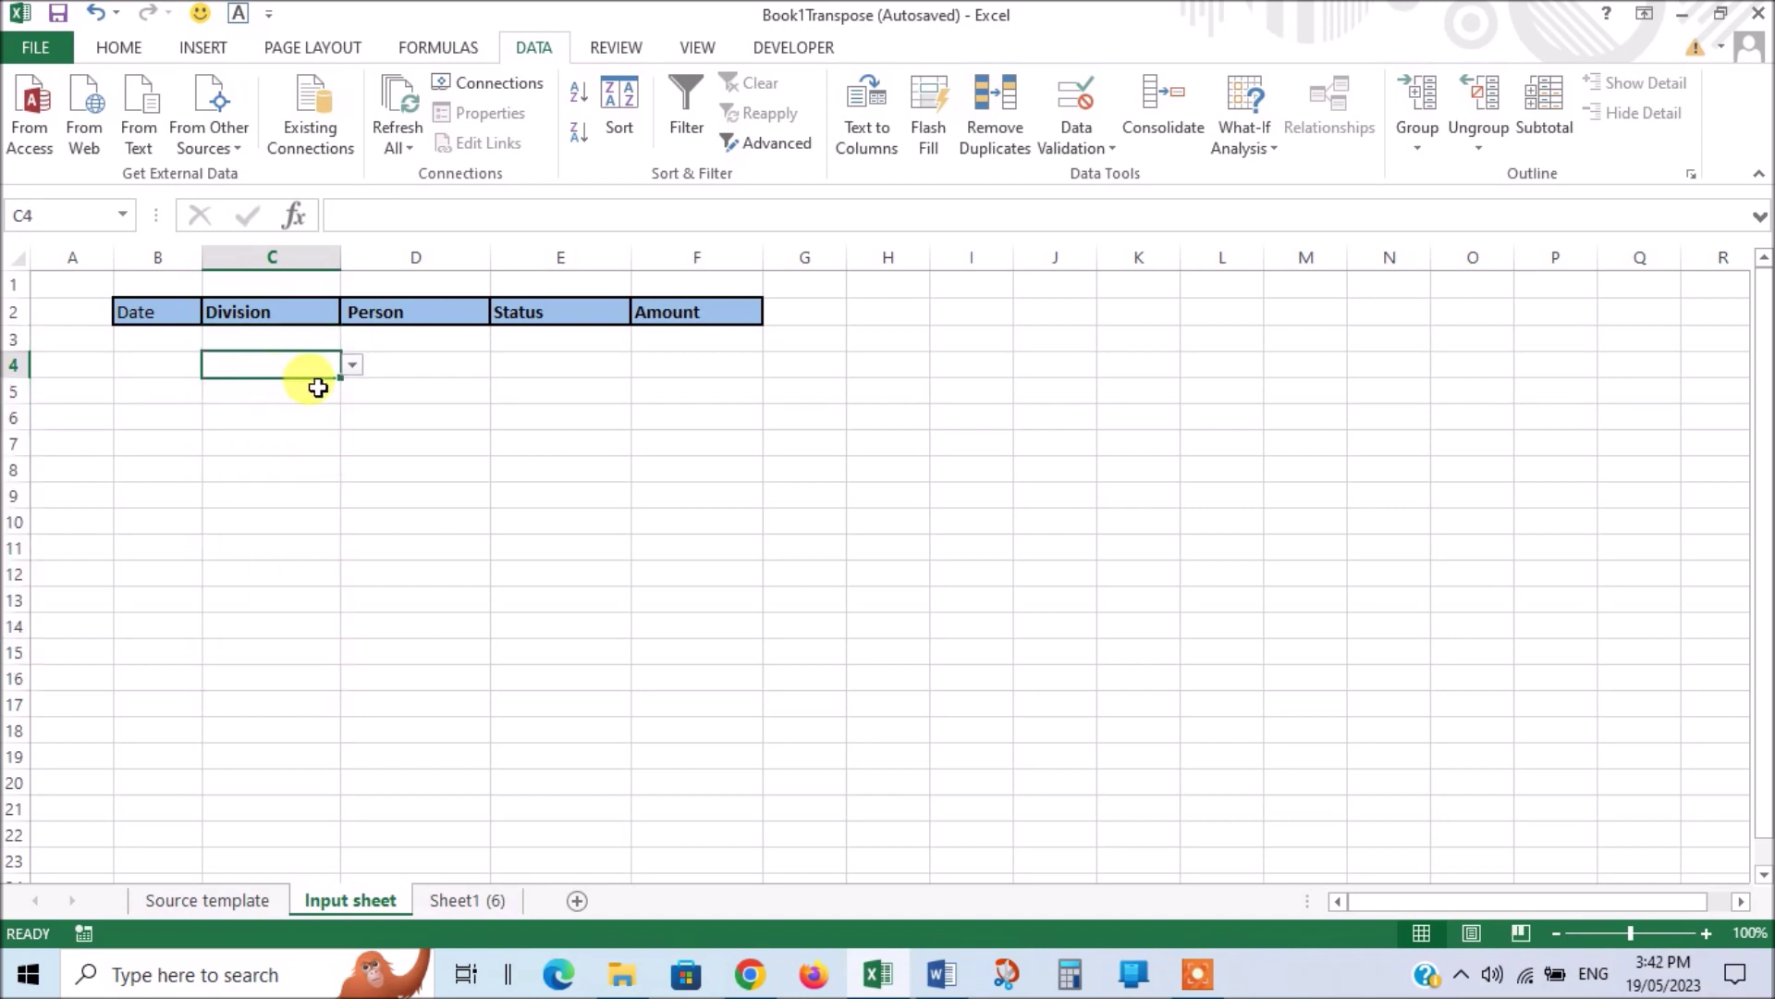
pyautogui.click(353, 365)
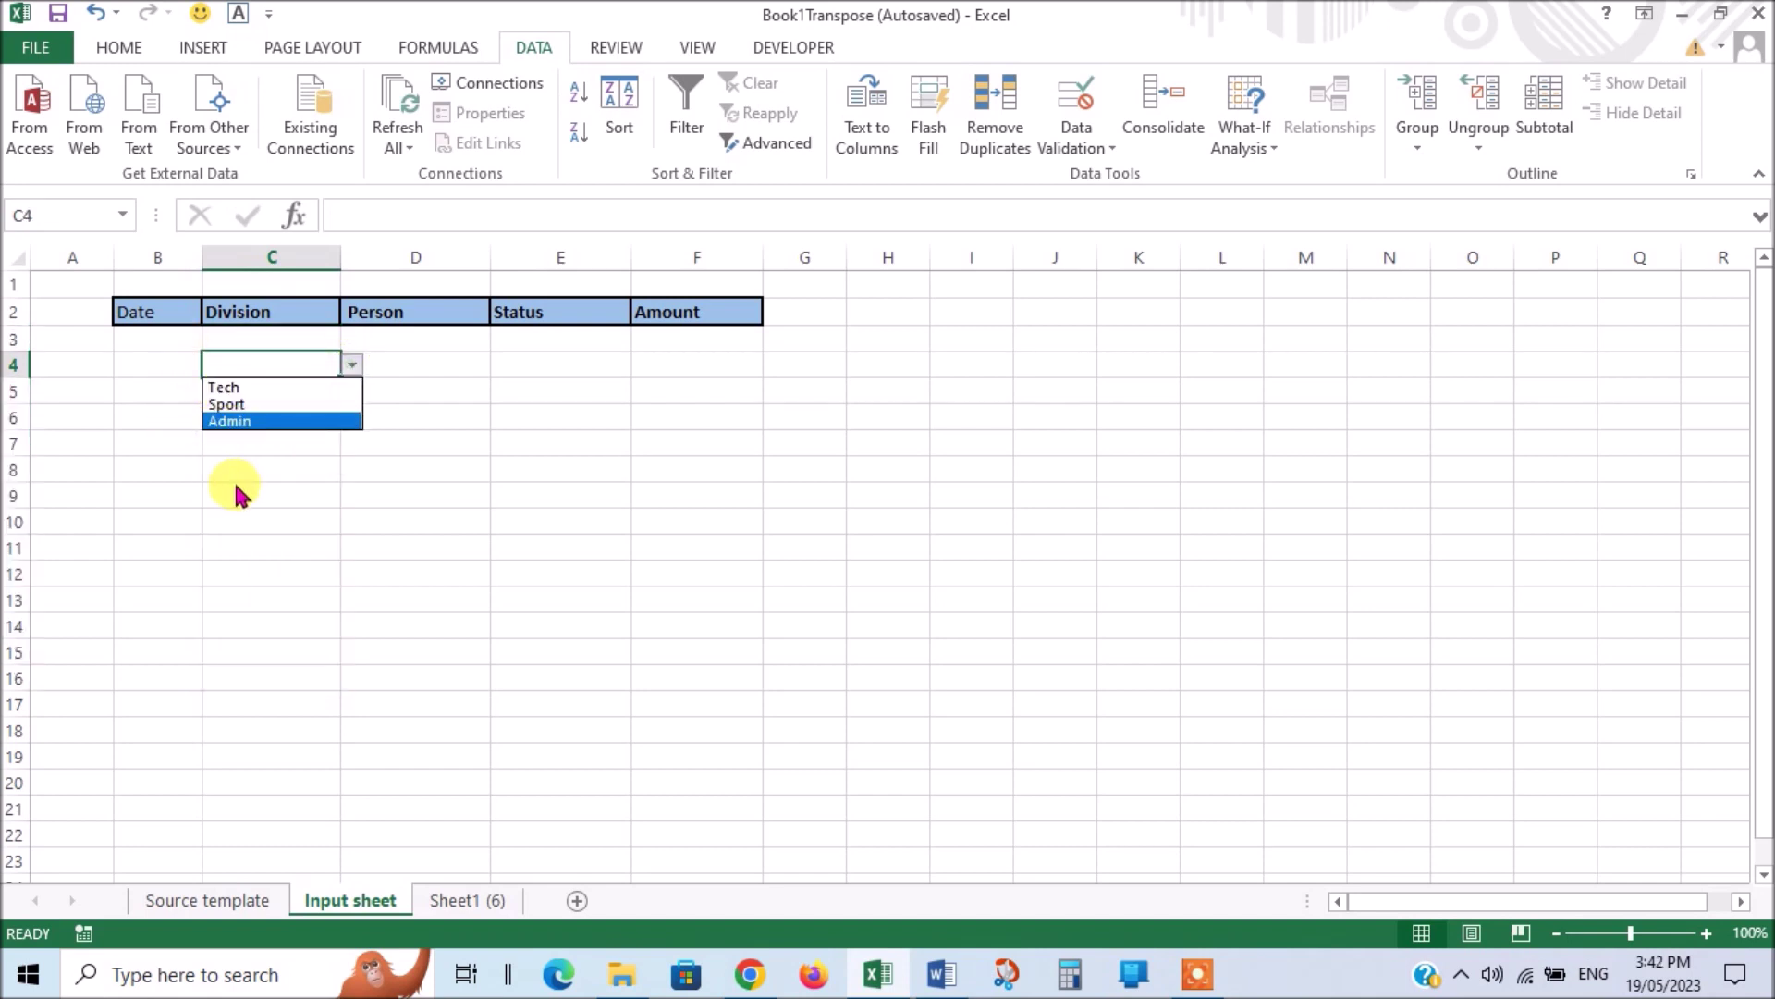
pyautogui.press('Escape')
# Step: Copy C3 and paste only its validation onto C3:C23 in the Division column
pyautogui.click(280, 343)
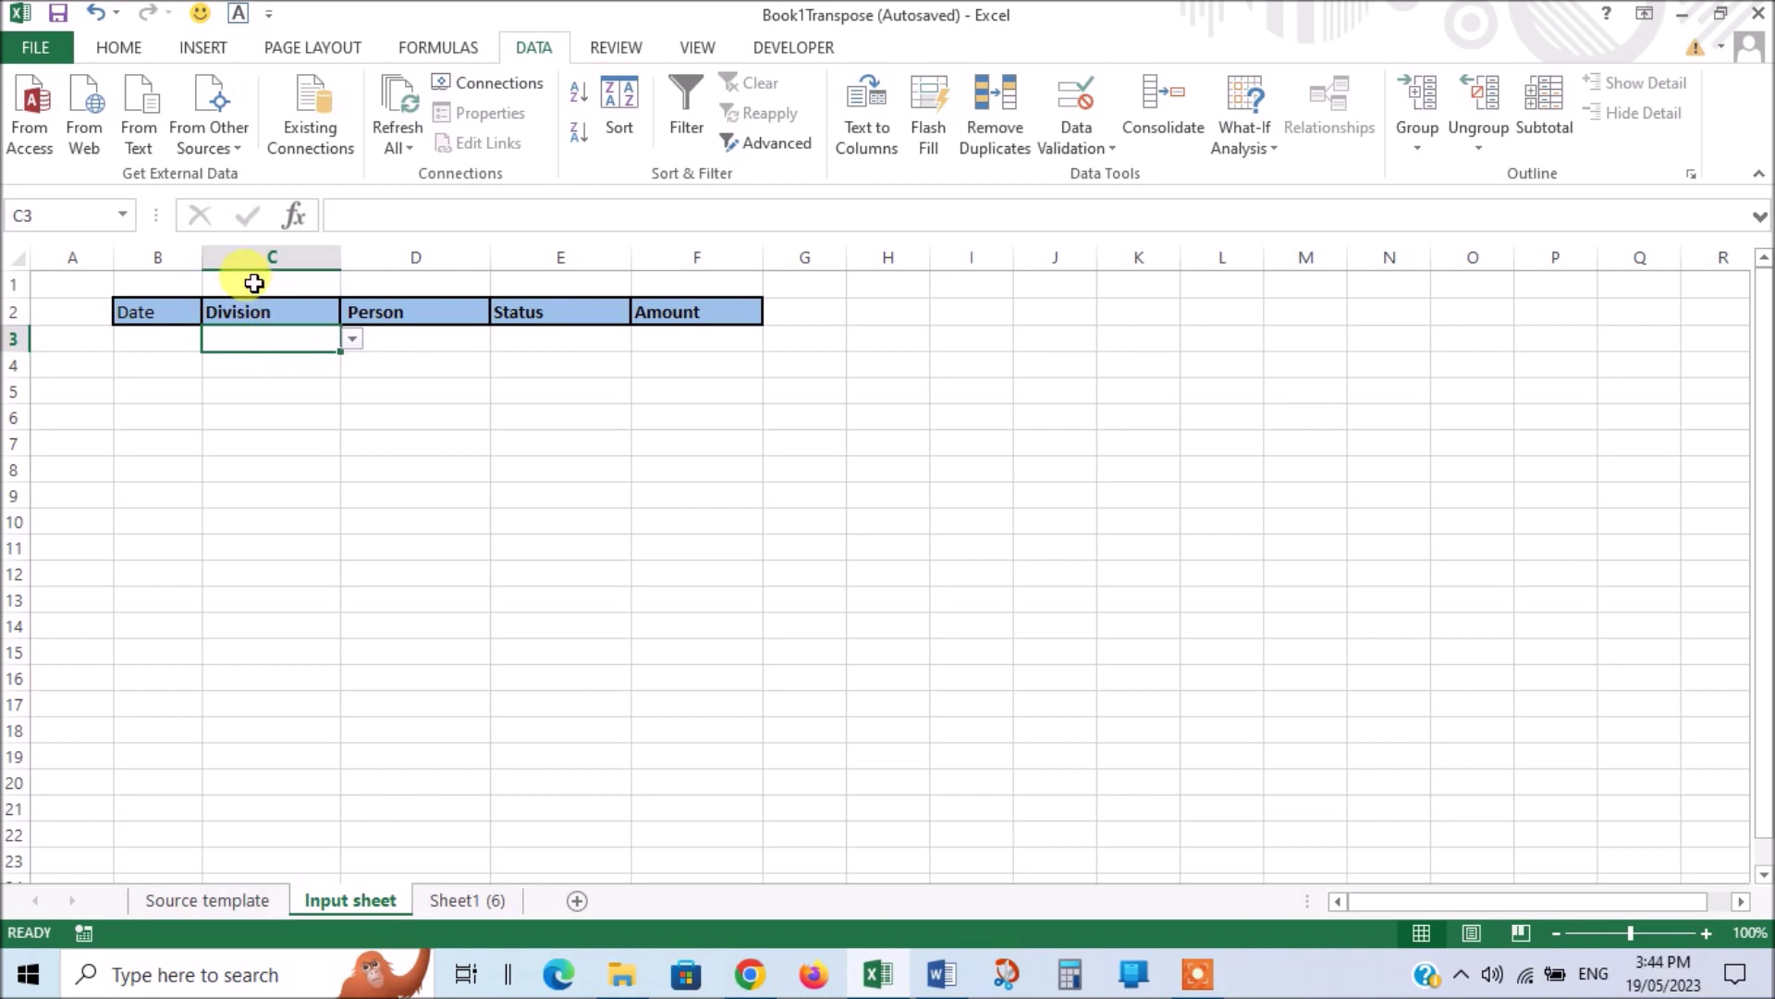
pyautogui.click(277, 388)
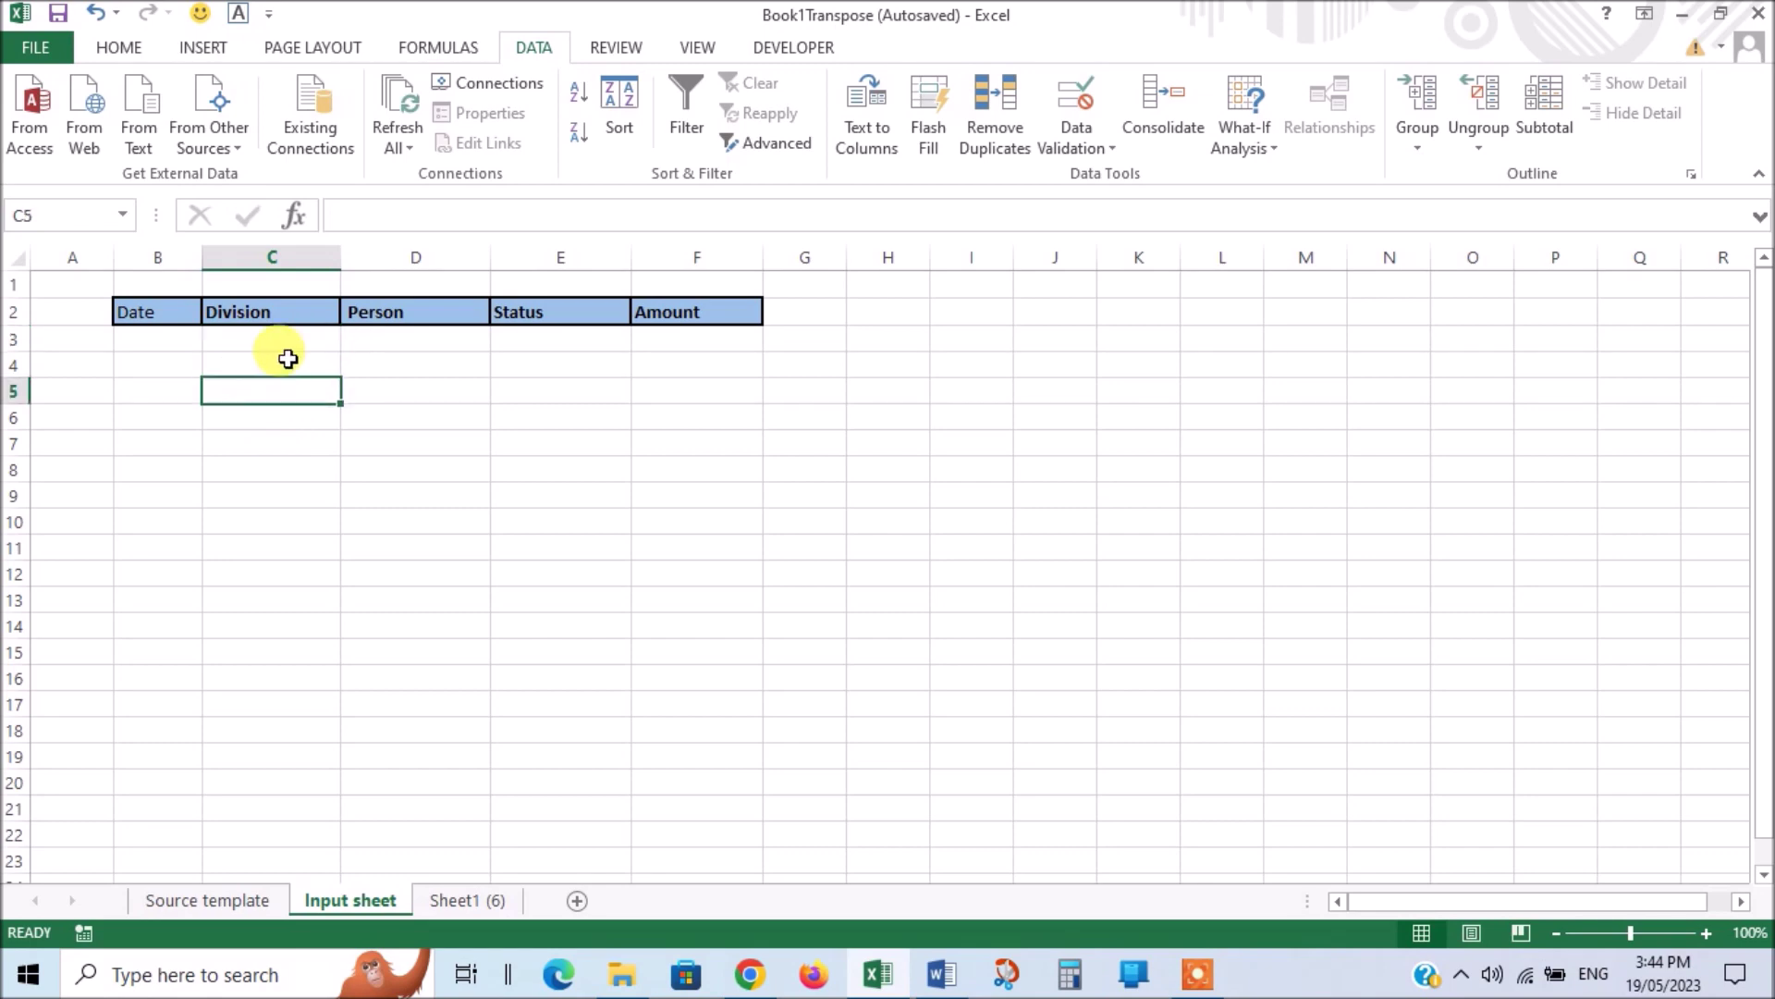
pyautogui.click(289, 362)
pyautogui.click(269, 335)
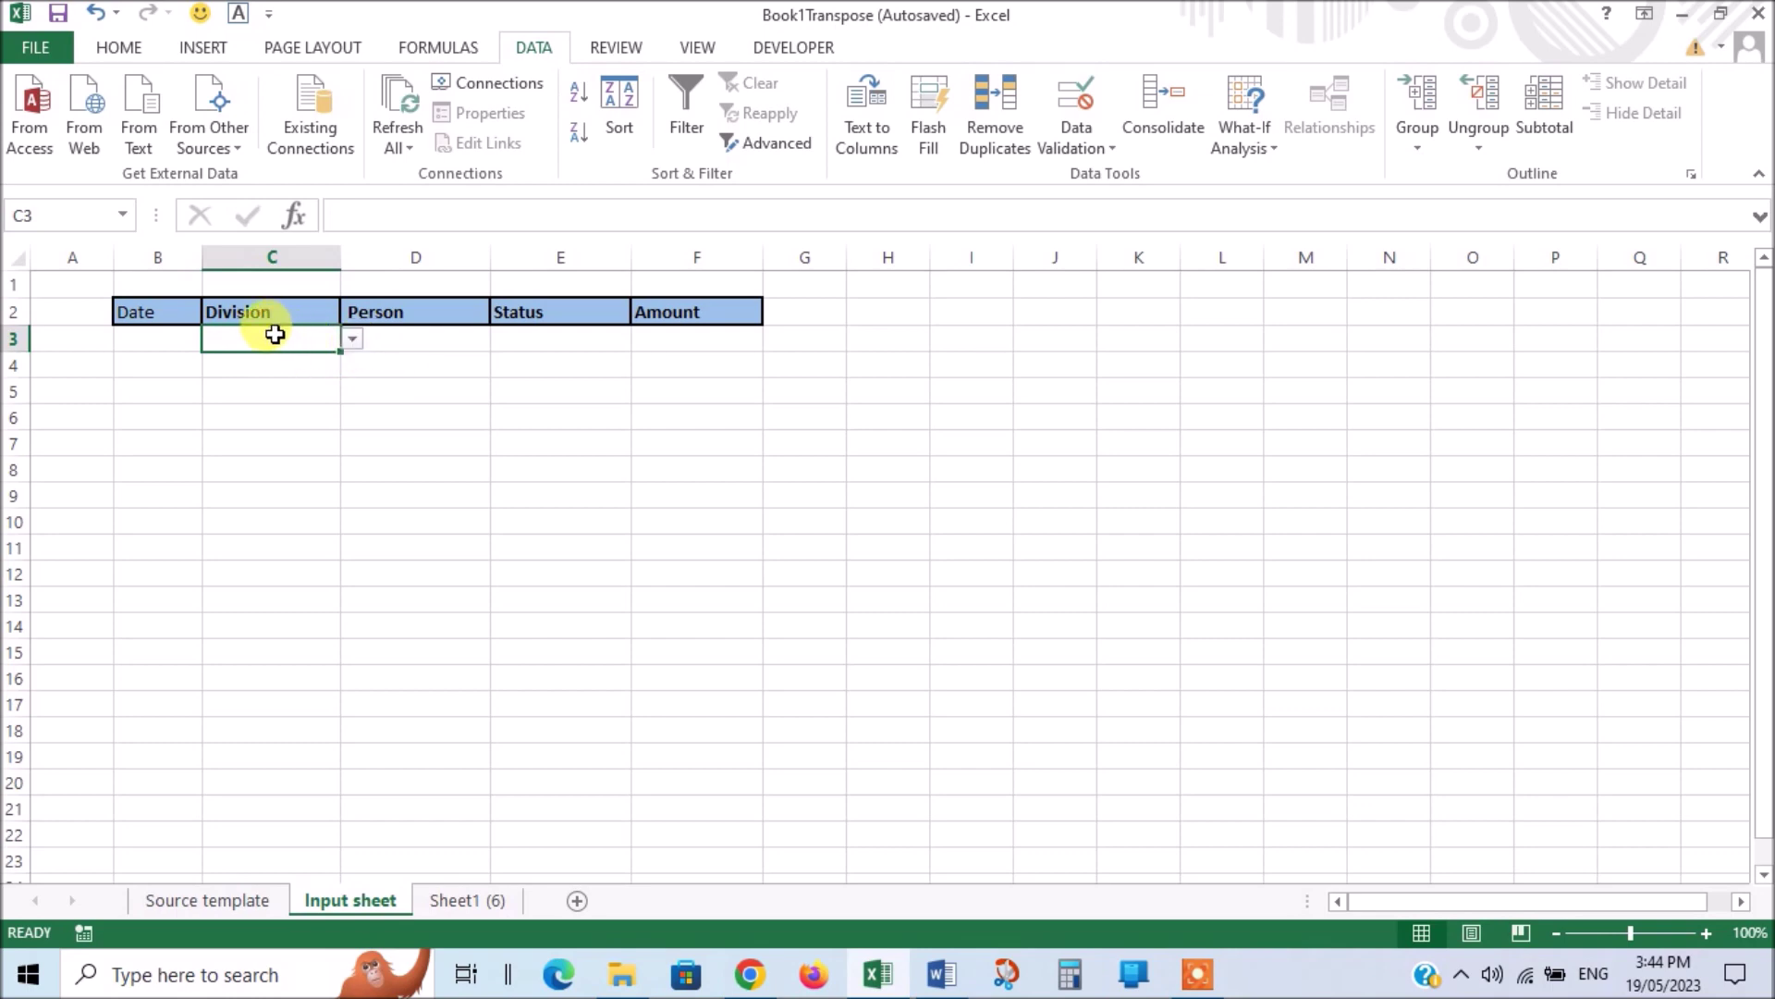
pyautogui.hotkey('ctrl', 'c')
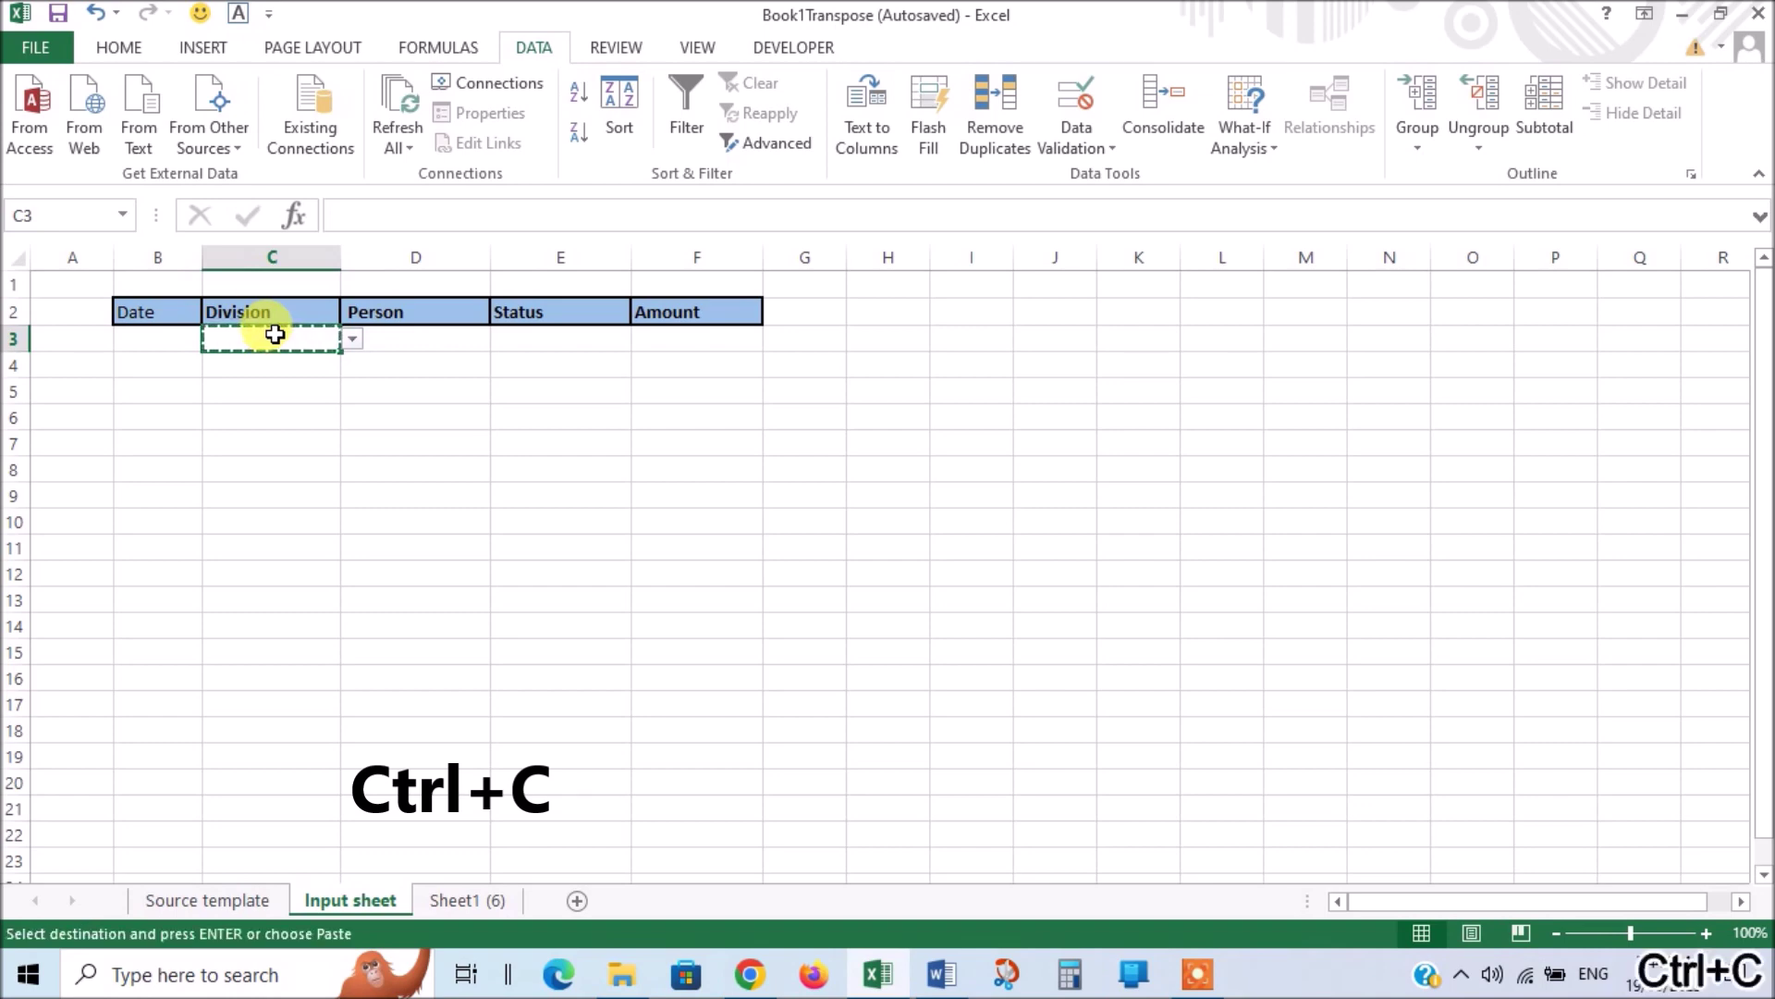
pyautogui.moveTo(294, 441); pyautogui.dragTo(258, 842)
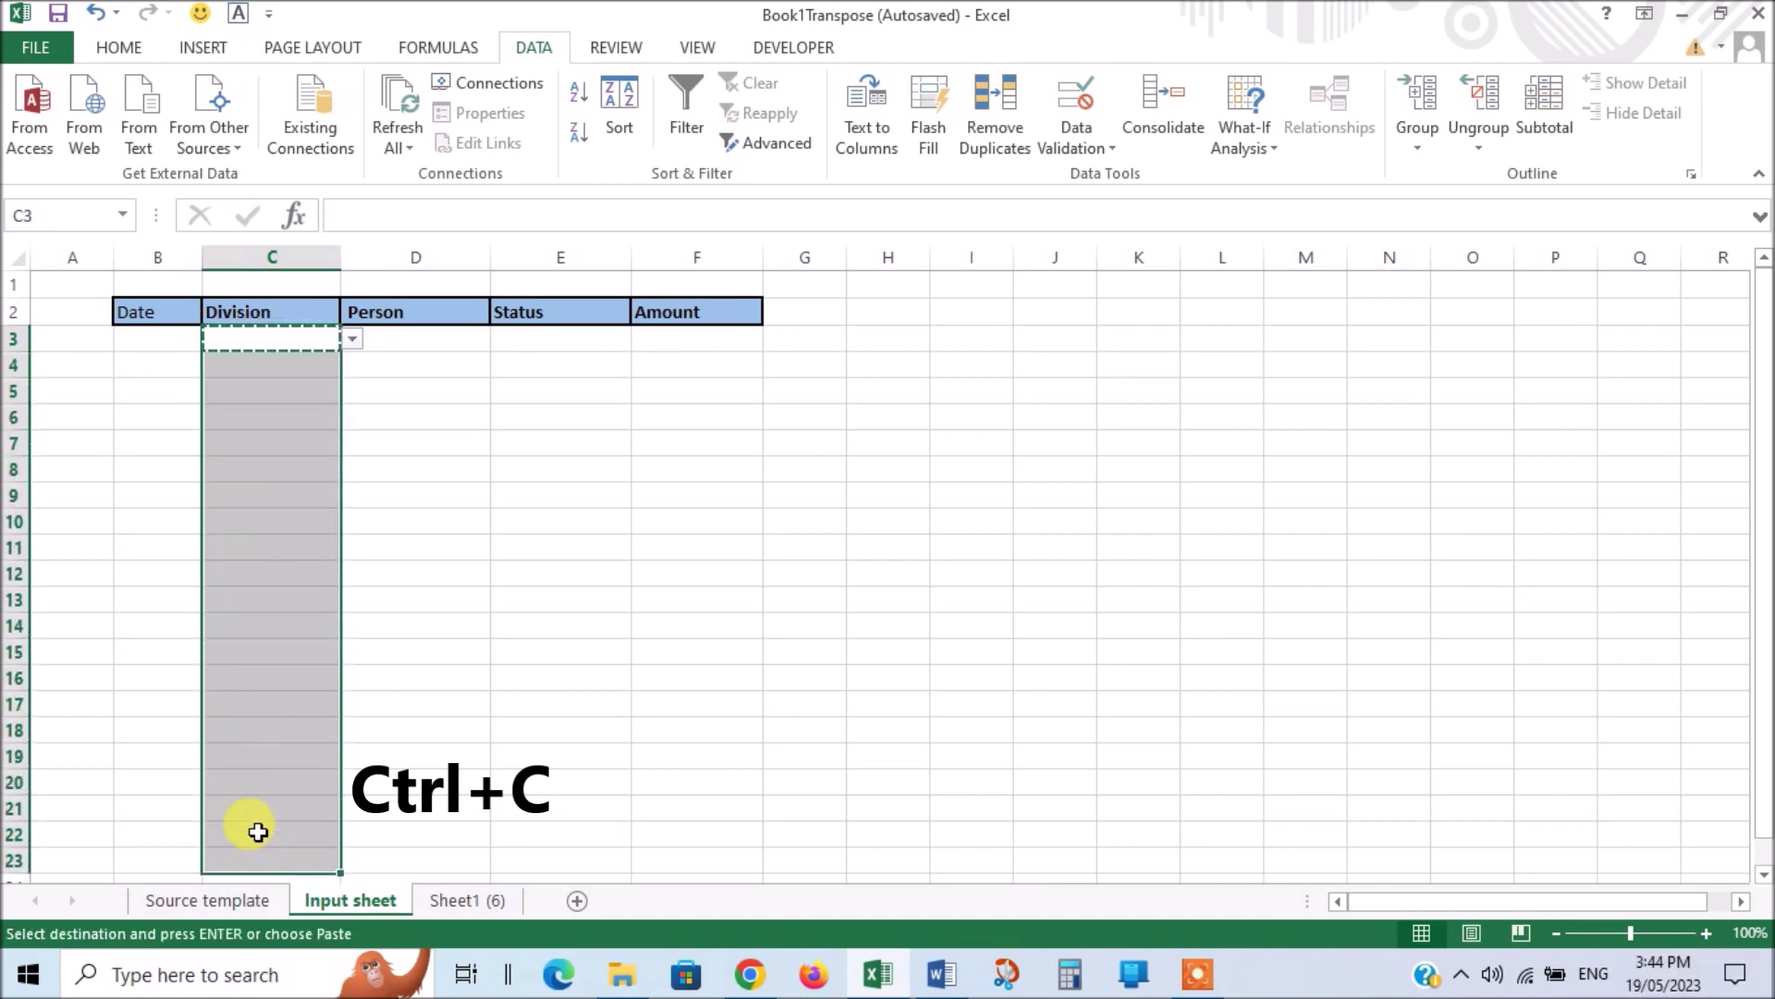
pyautogui.rightClick(286, 493)
pyautogui.moveTo(341, 570)
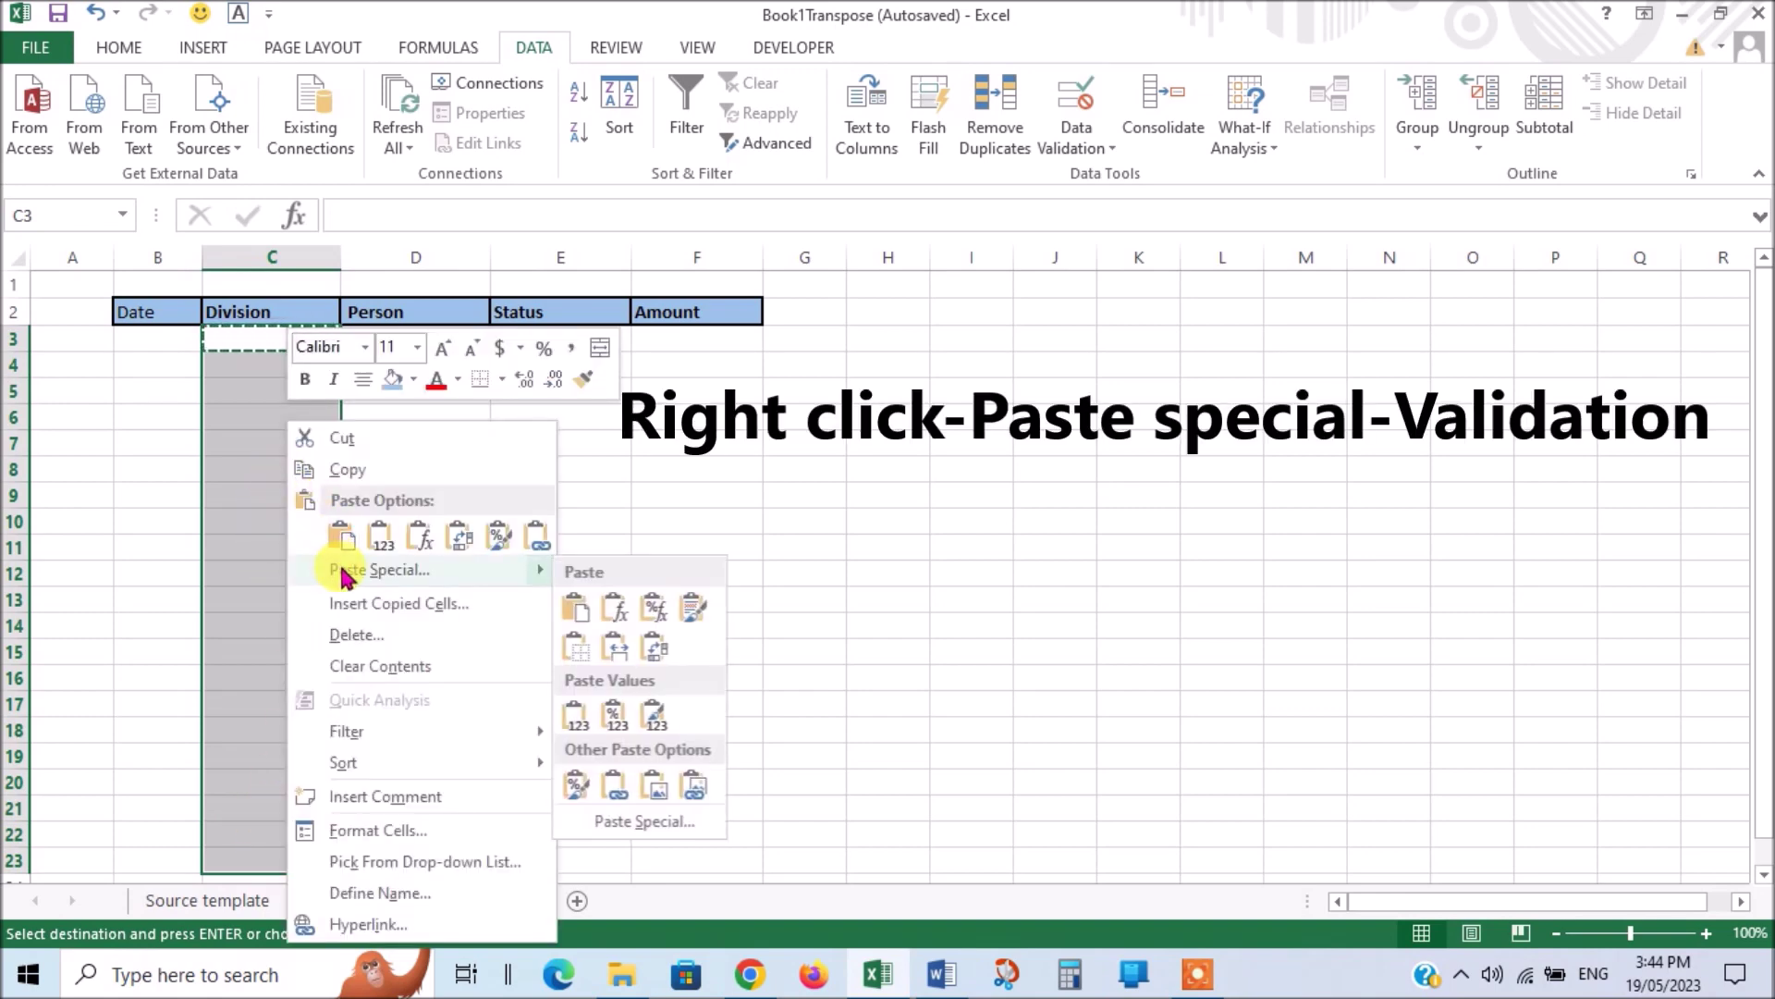
pyautogui.click(647, 821)
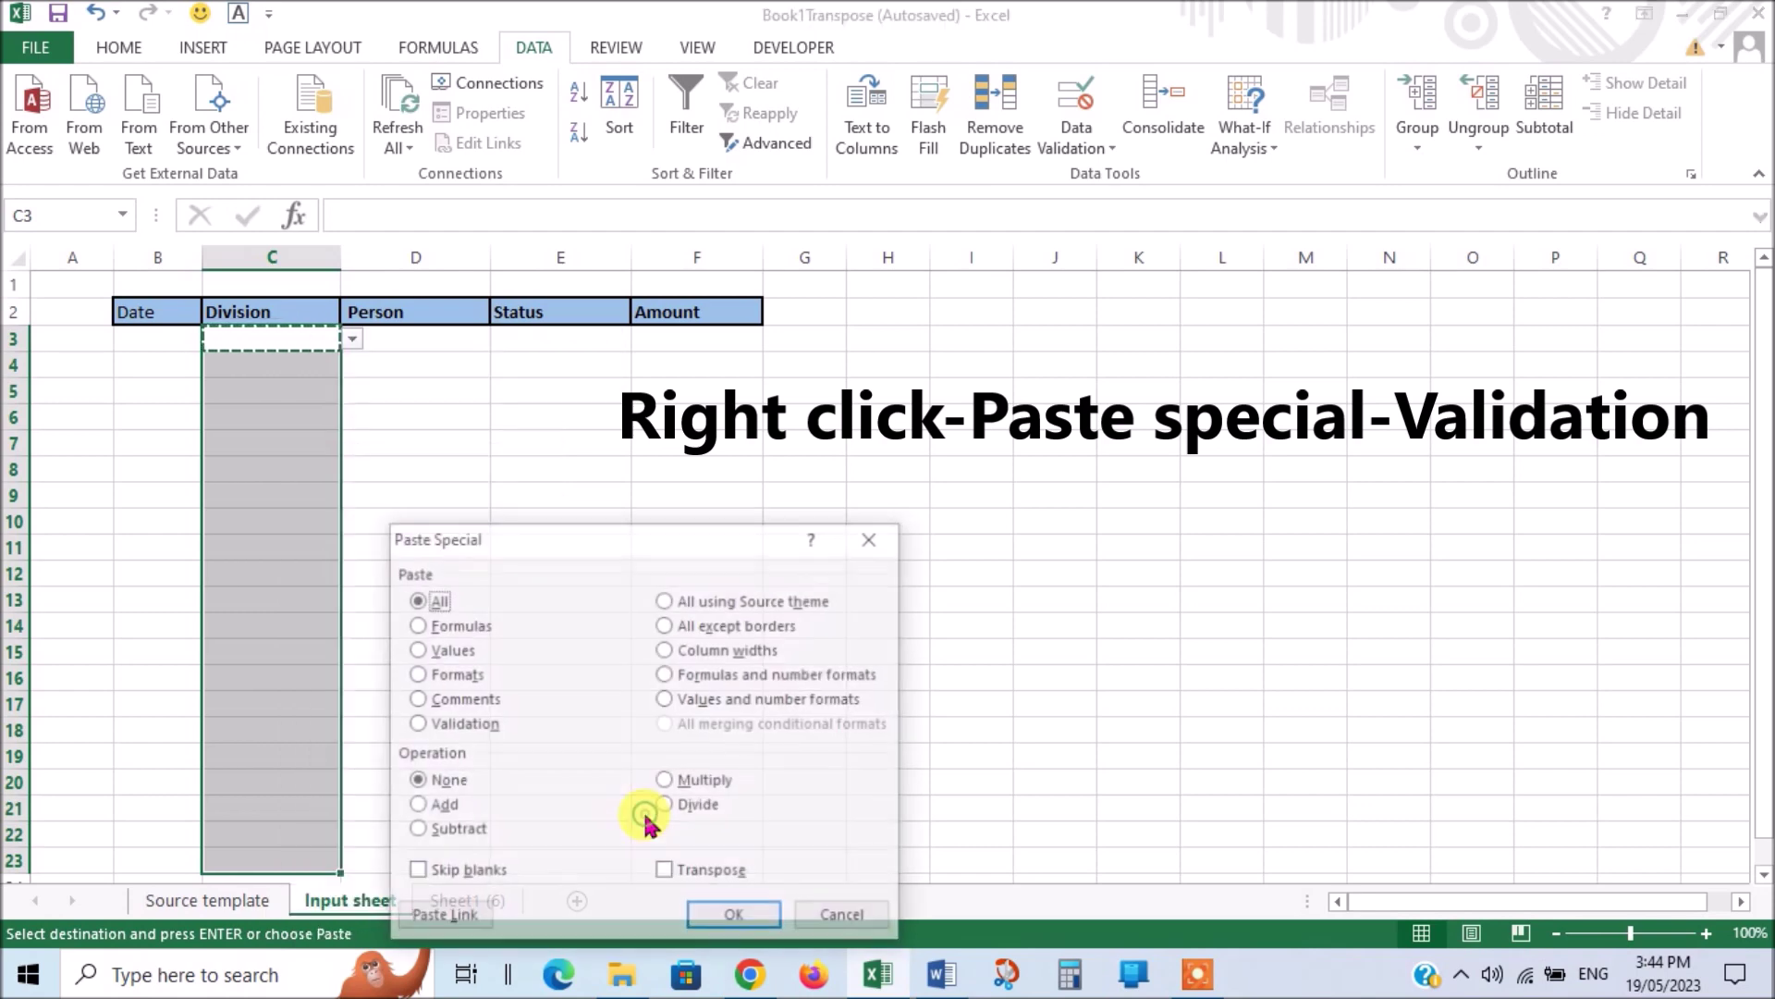
pyautogui.click(414, 725)
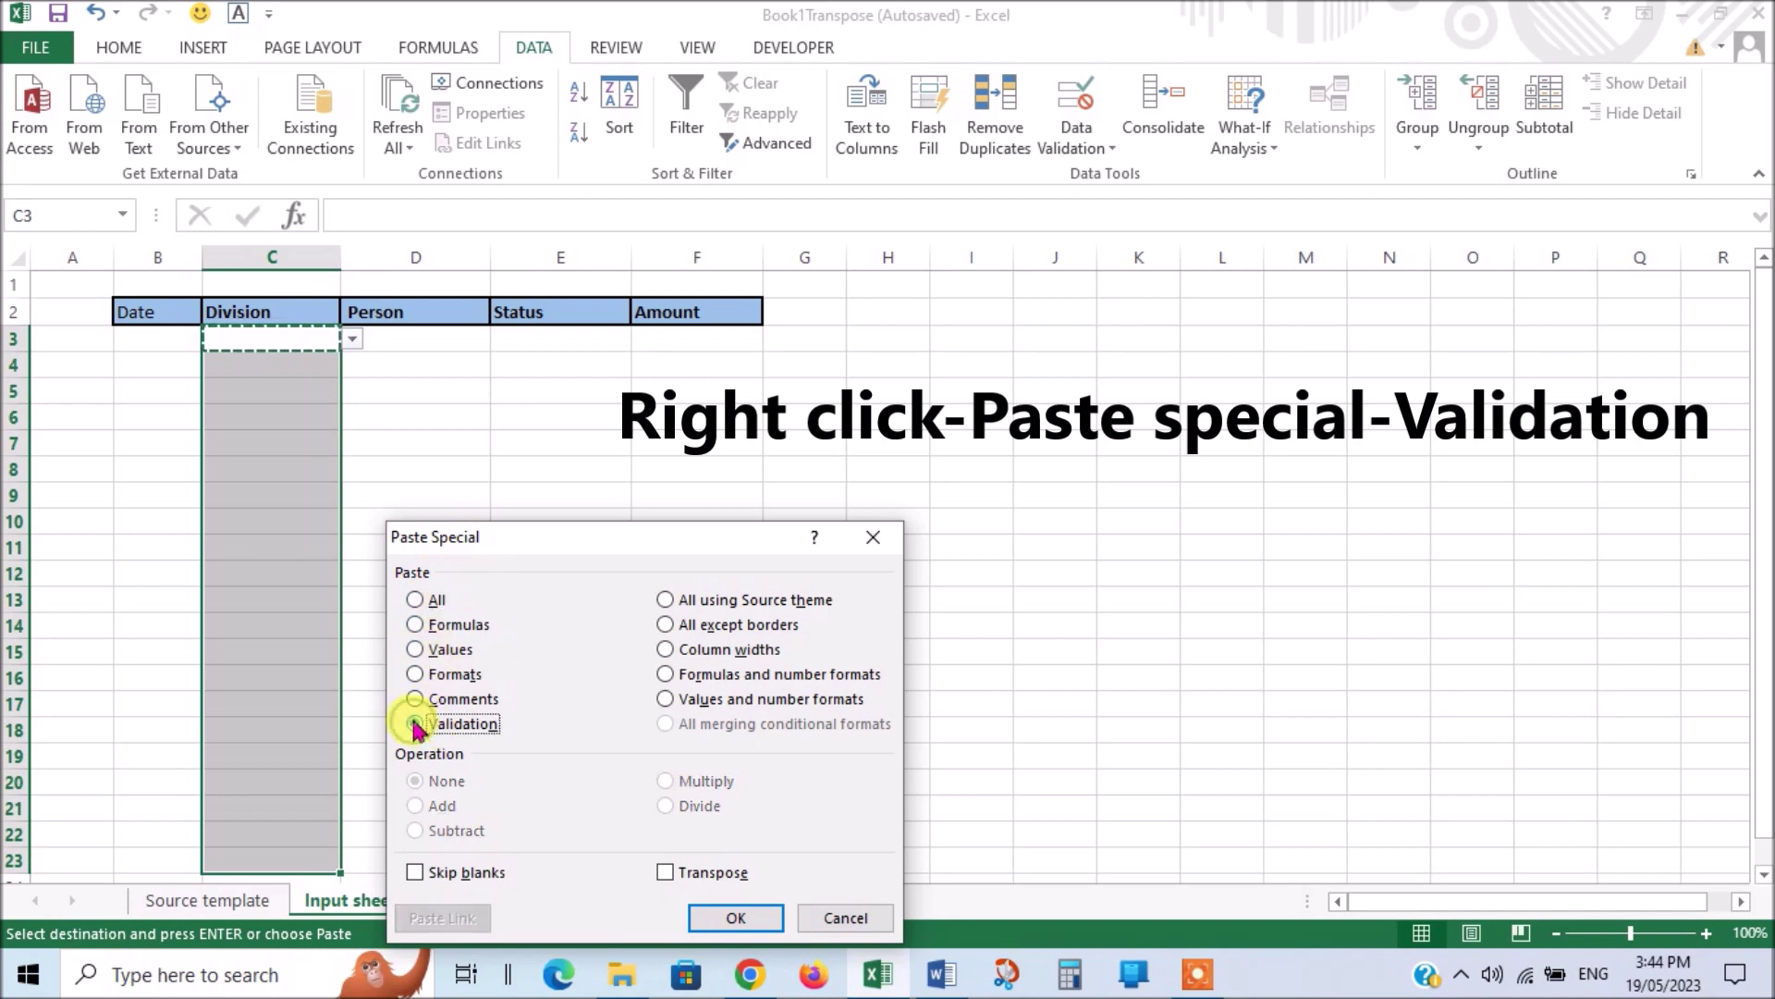
pyautogui.click(740, 918)
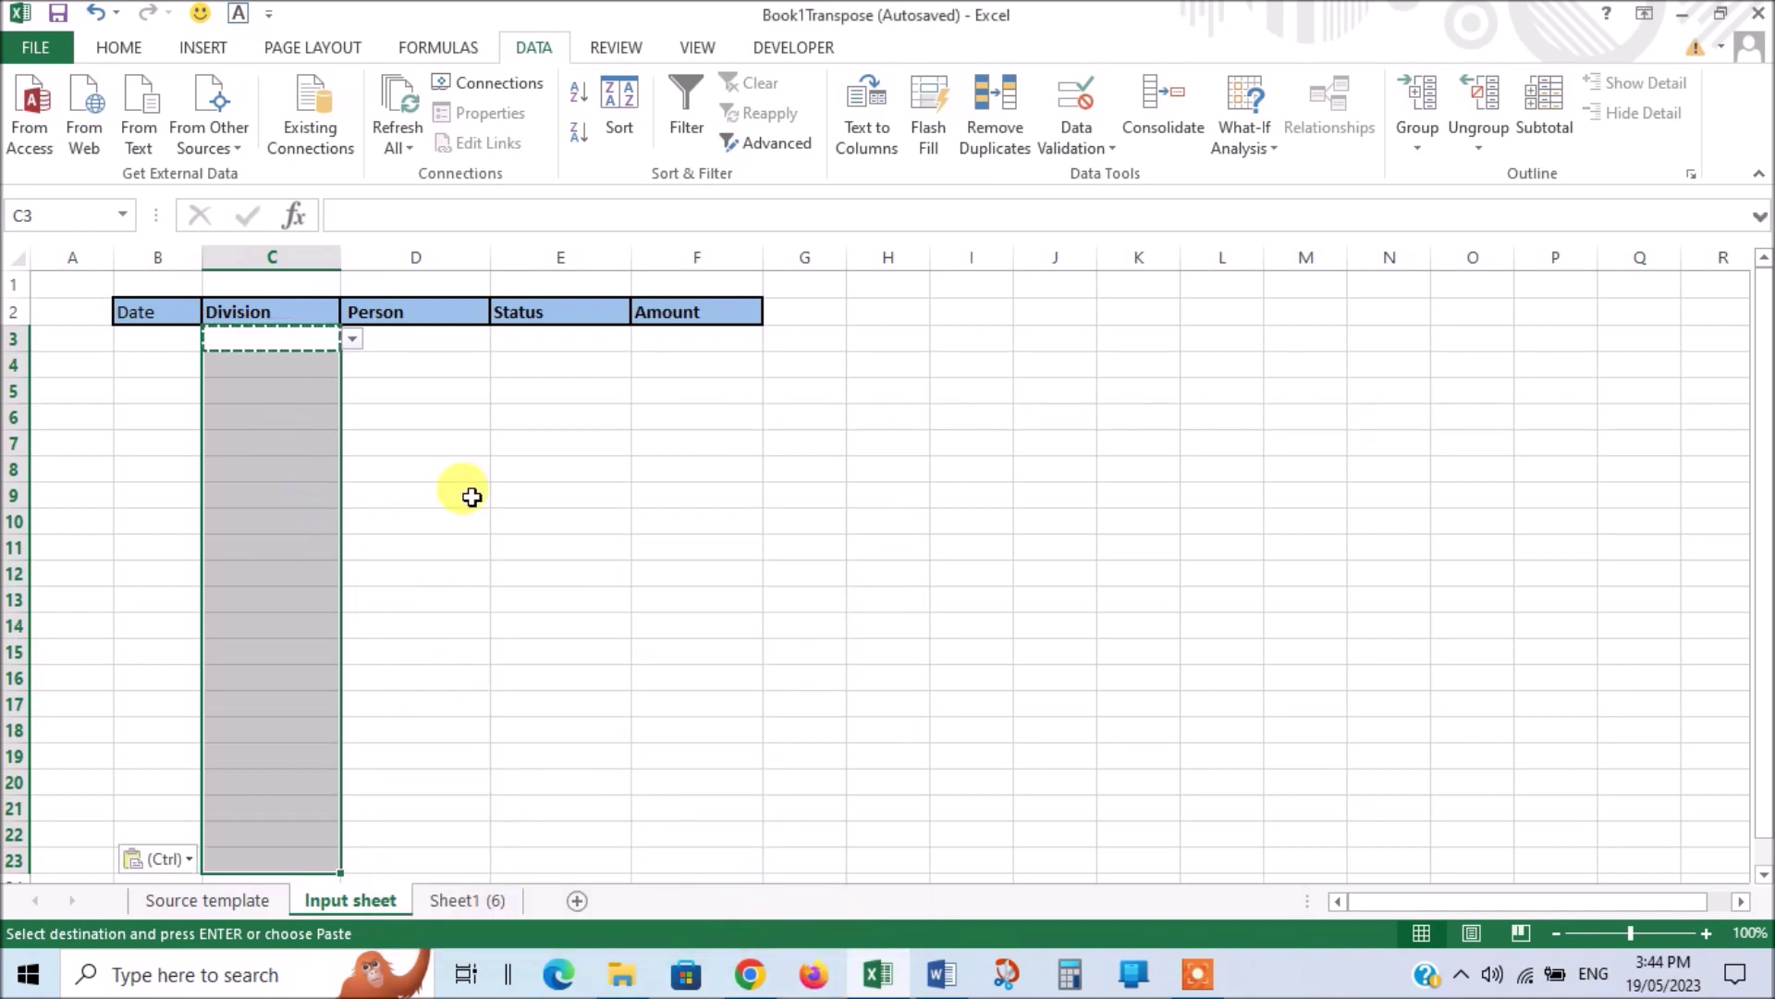
pyautogui.press('Escape')
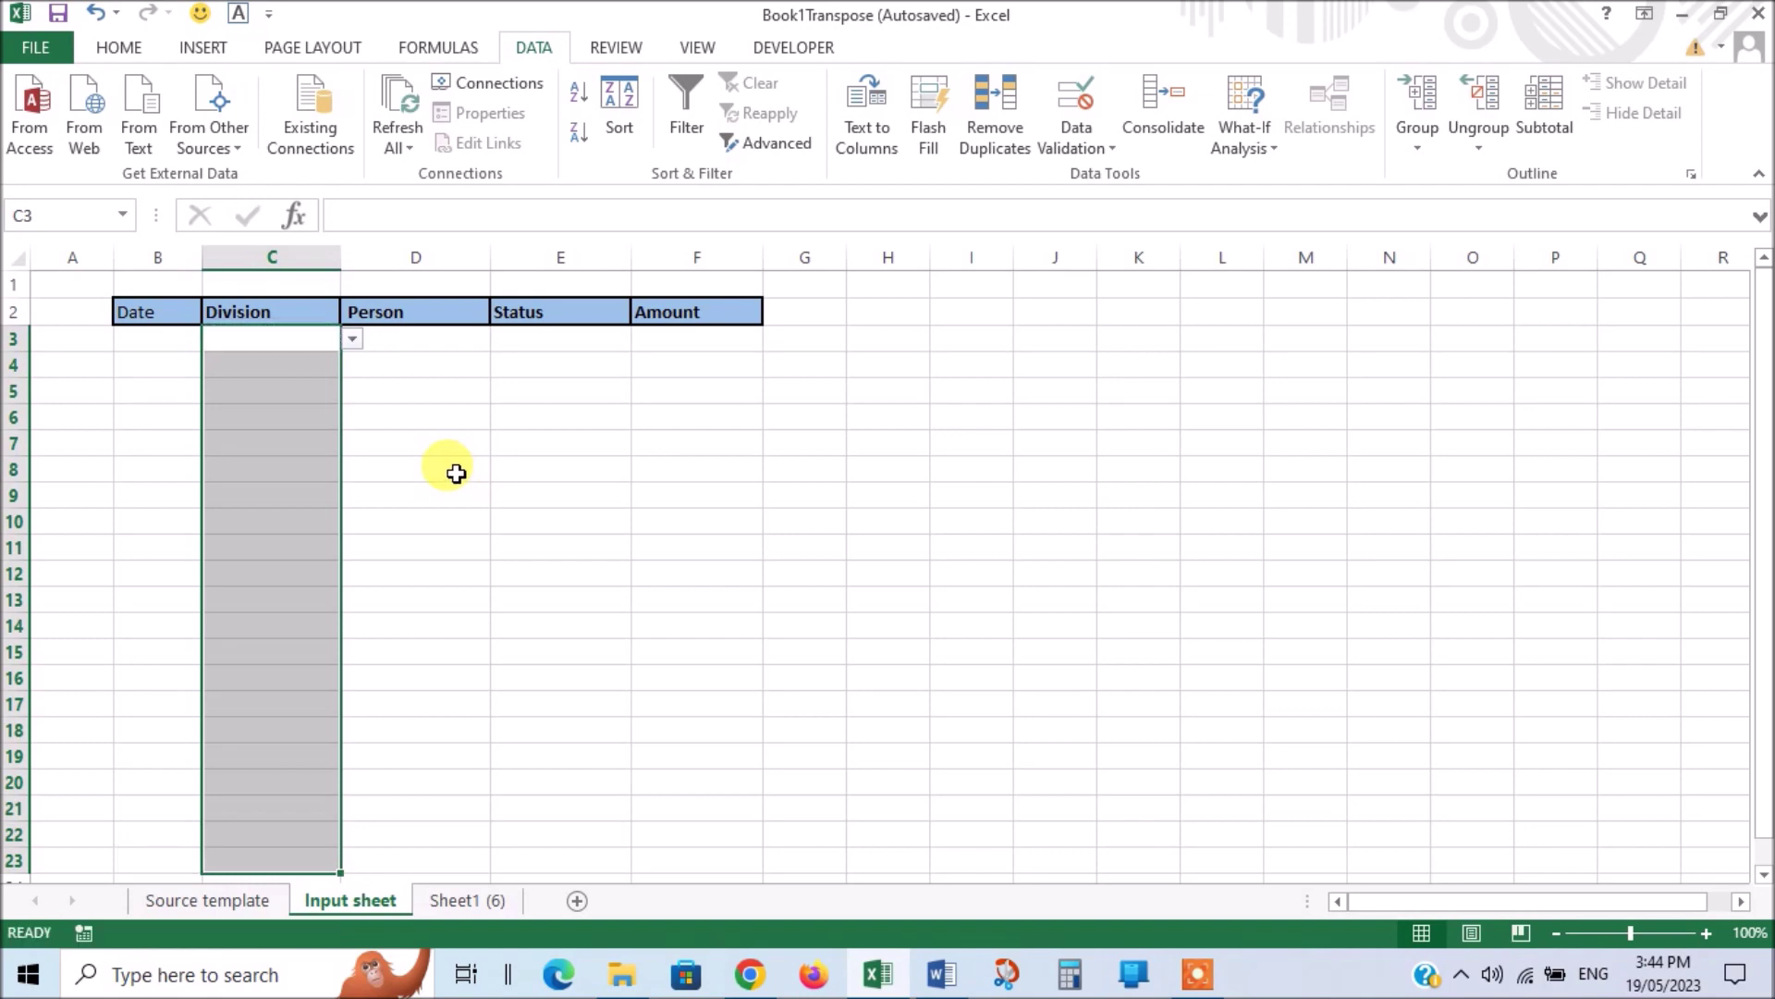
# Step: Check the drop-downs in several Division cells, choosing Tech in C15 and opening the list in C3
pyautogui.click(302, 426)
pyautogui.click(297, 490)
pyautogui.click(288, 575)
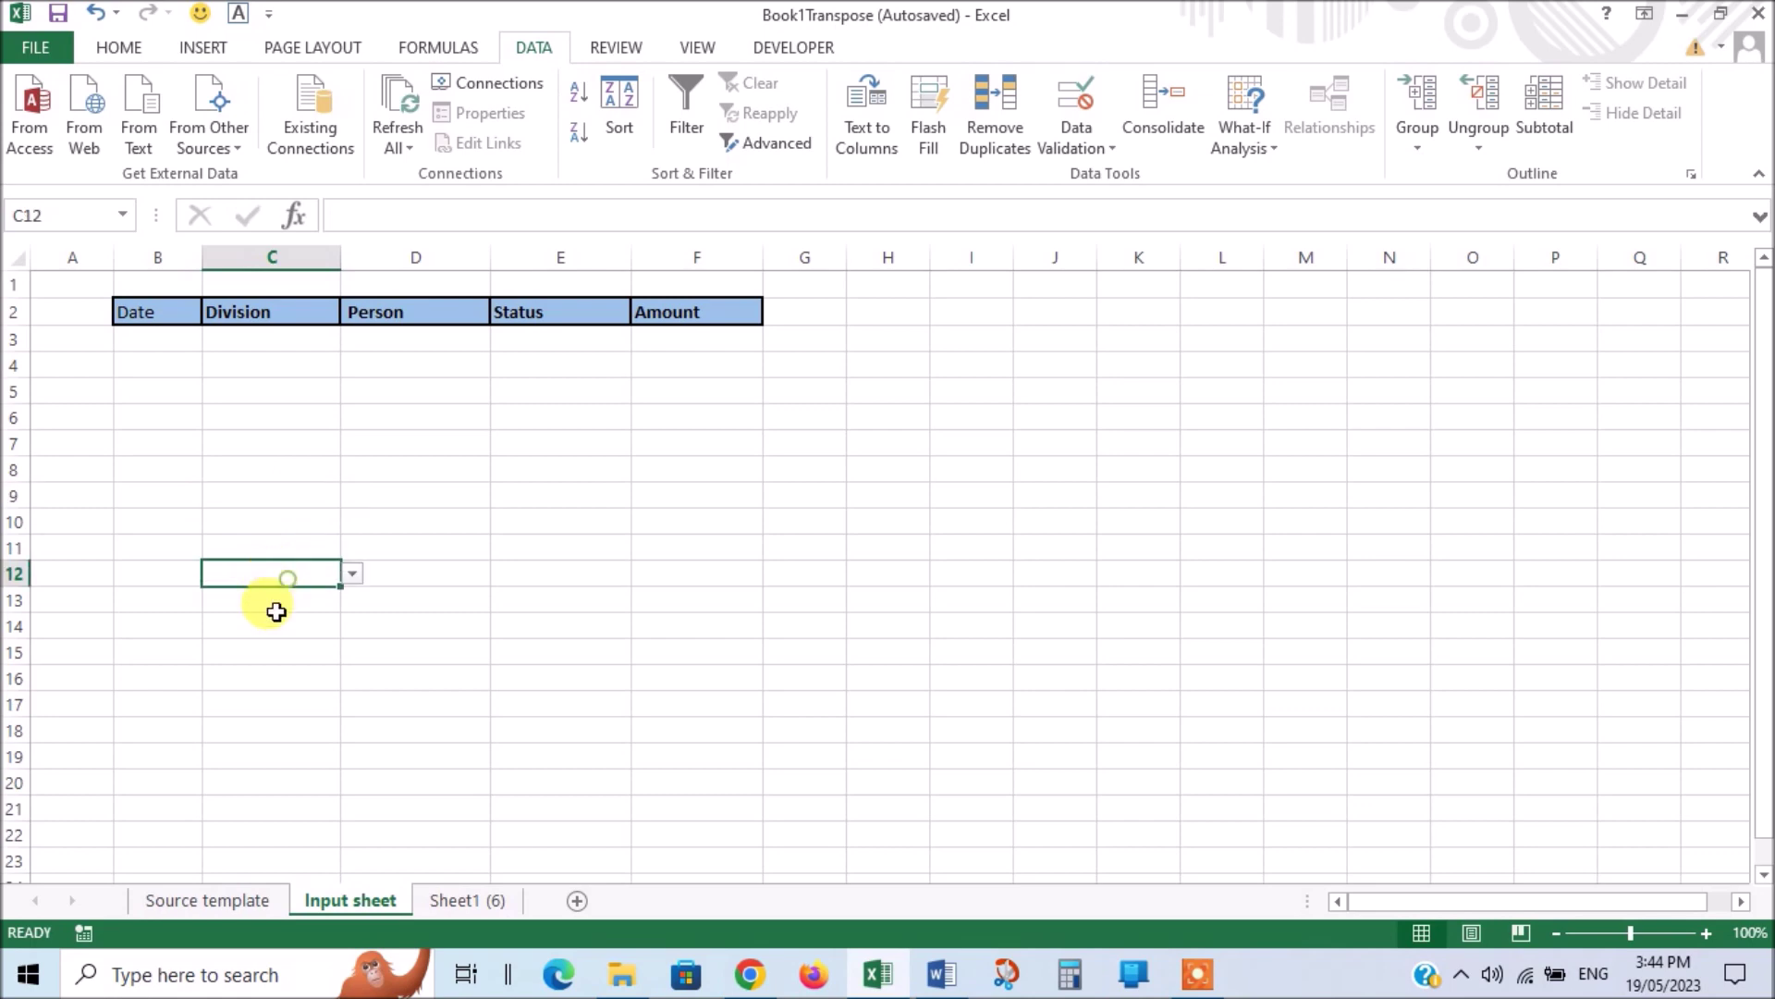
pyautogui.click(305, 650)
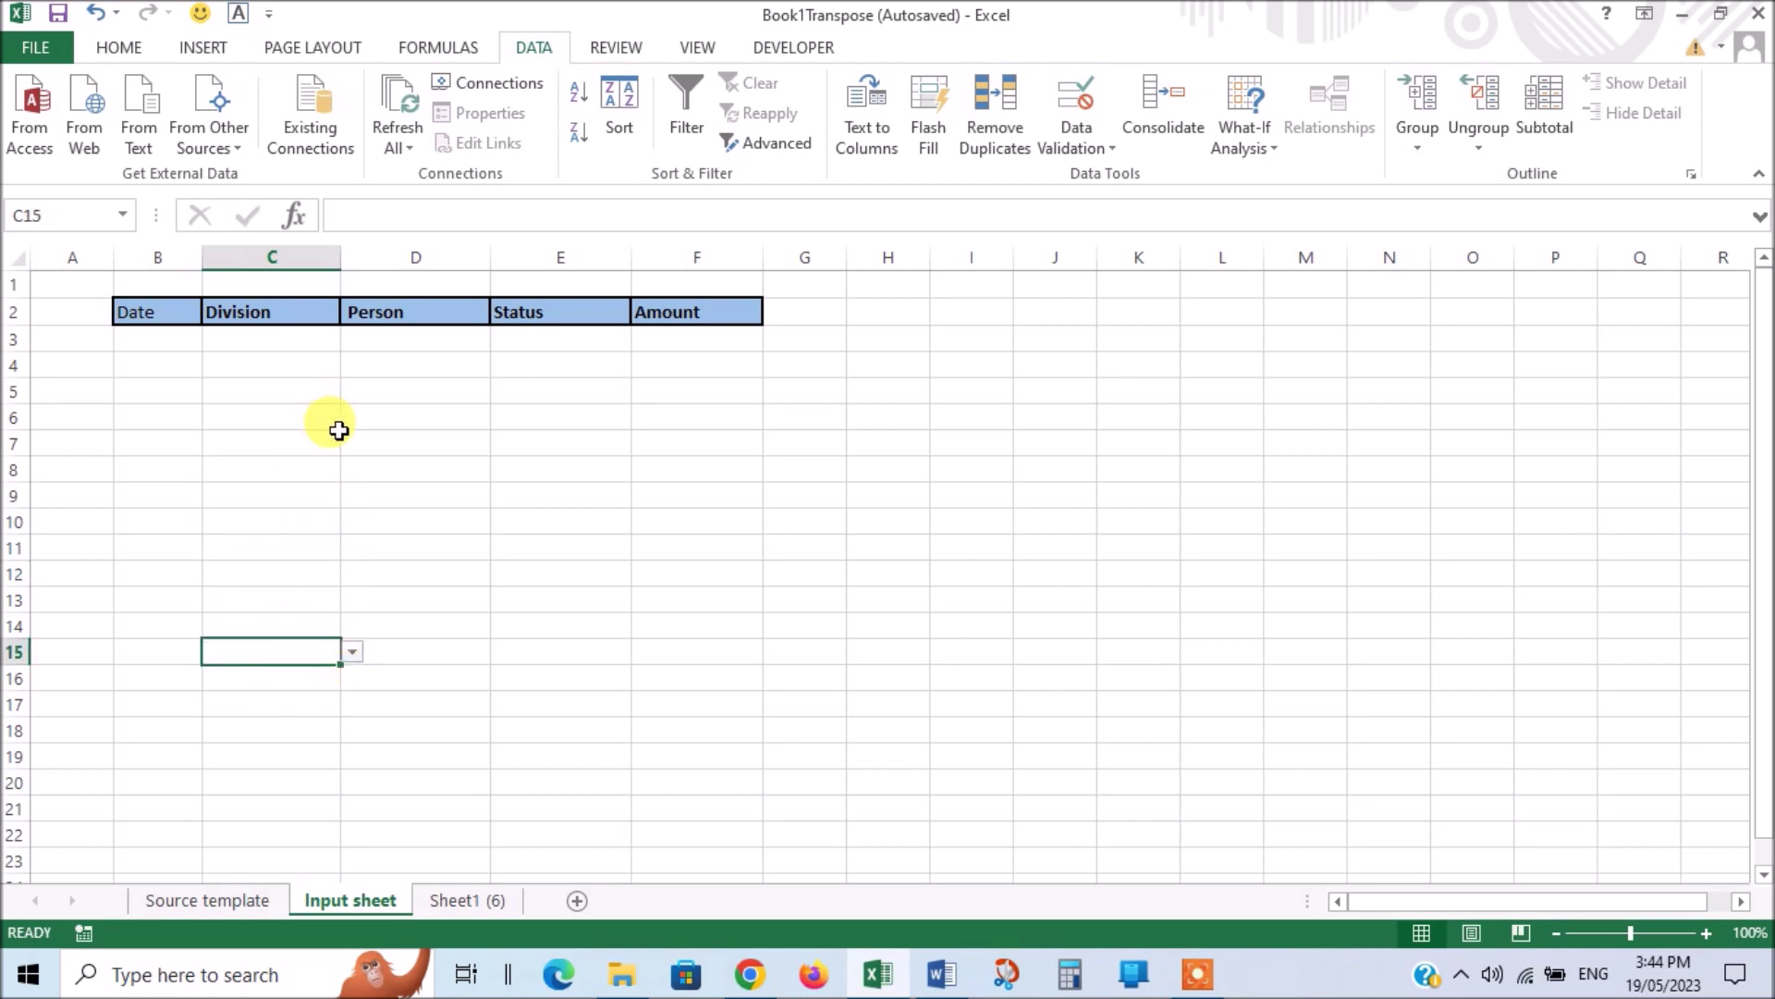
pyautogui.click(353, 653)
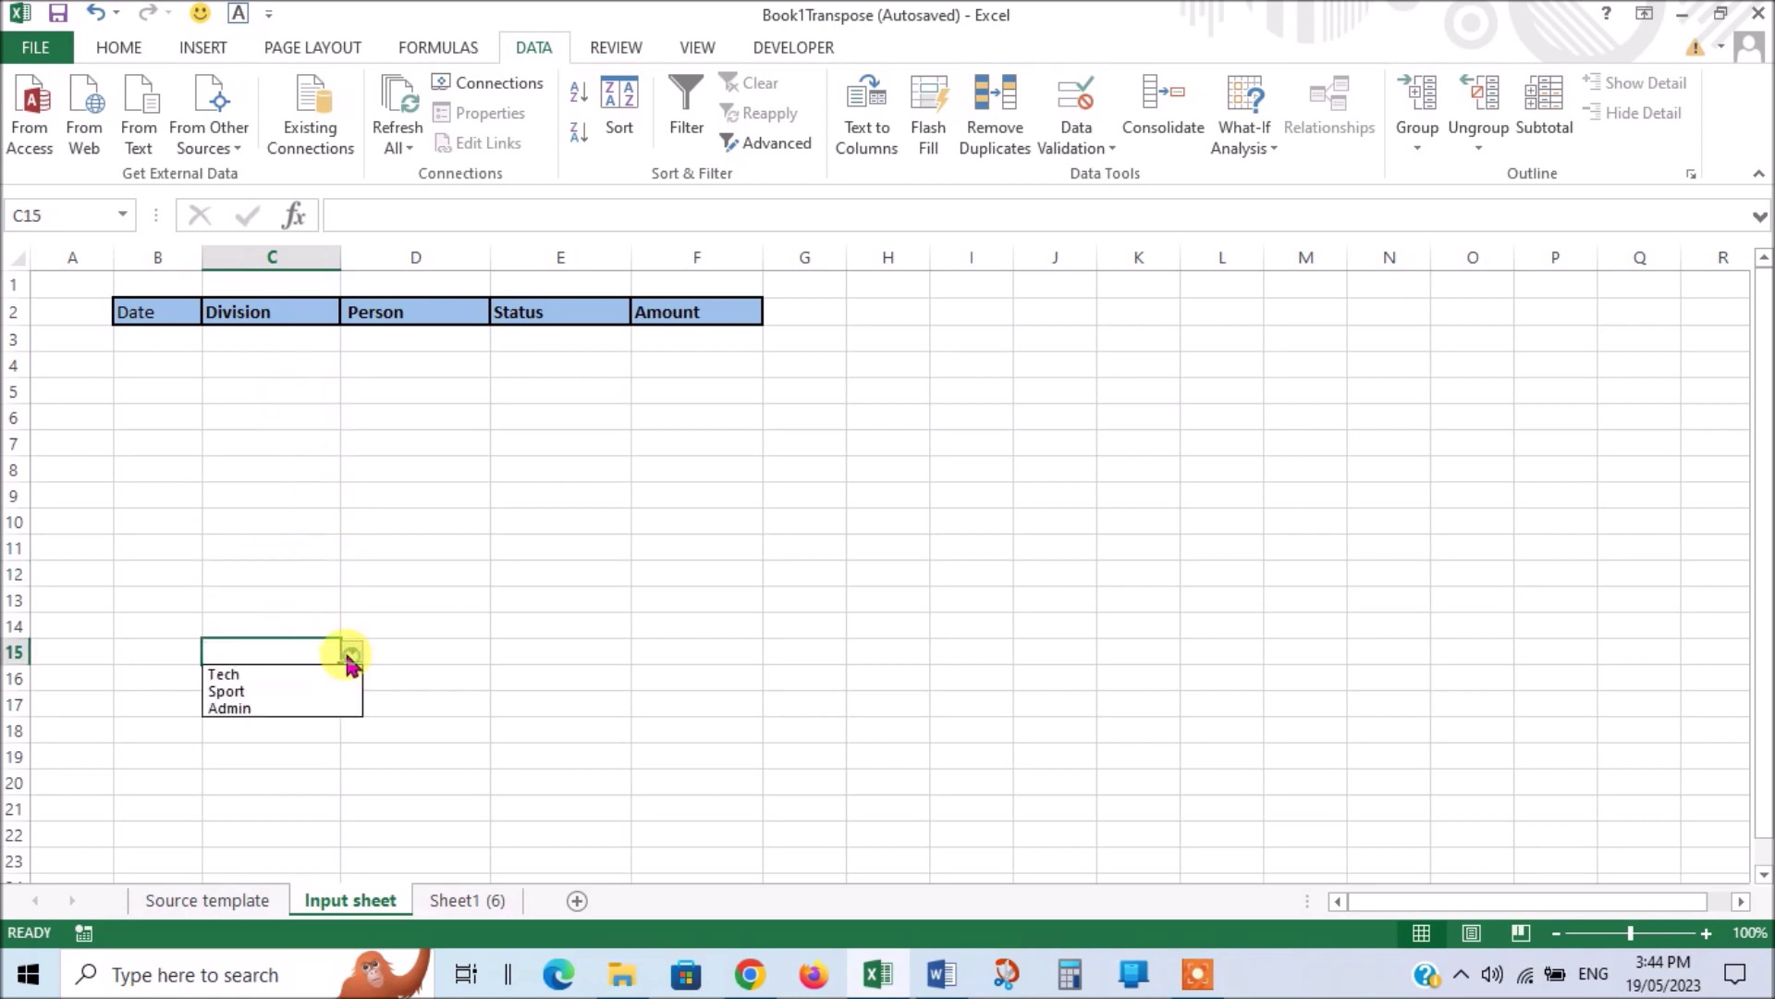
pyautogui.click(254, 673)
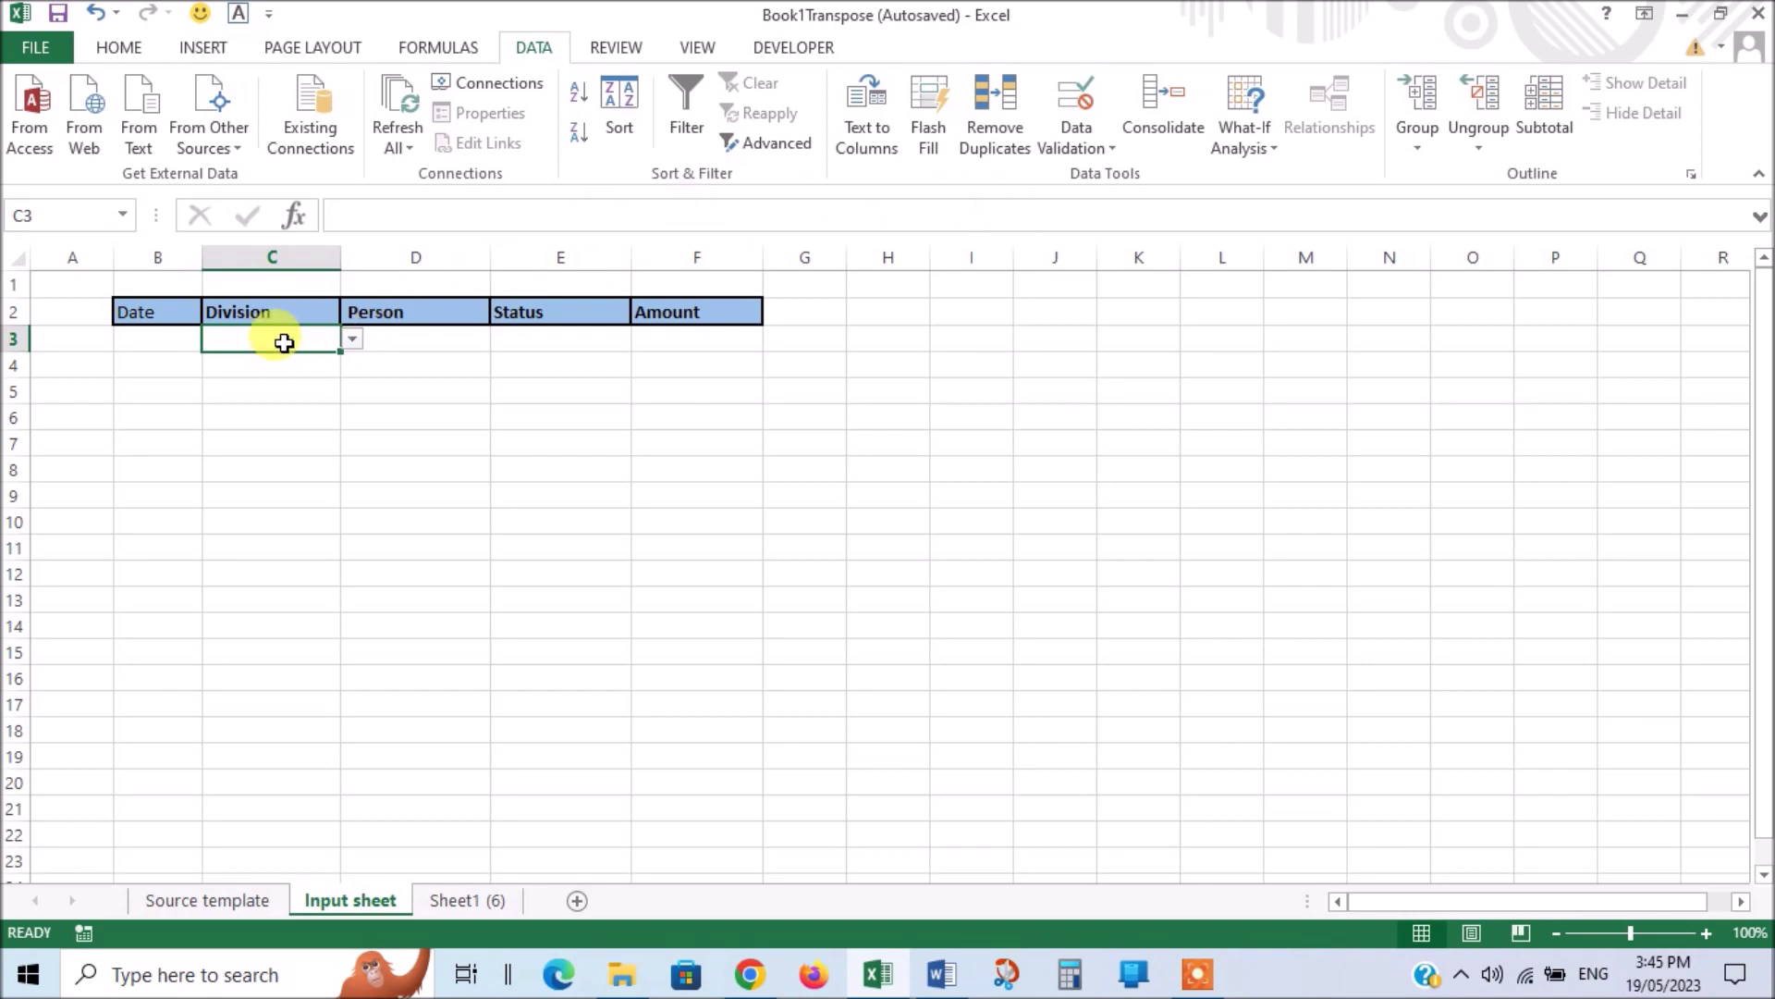
pyautogui.click(352, 339)
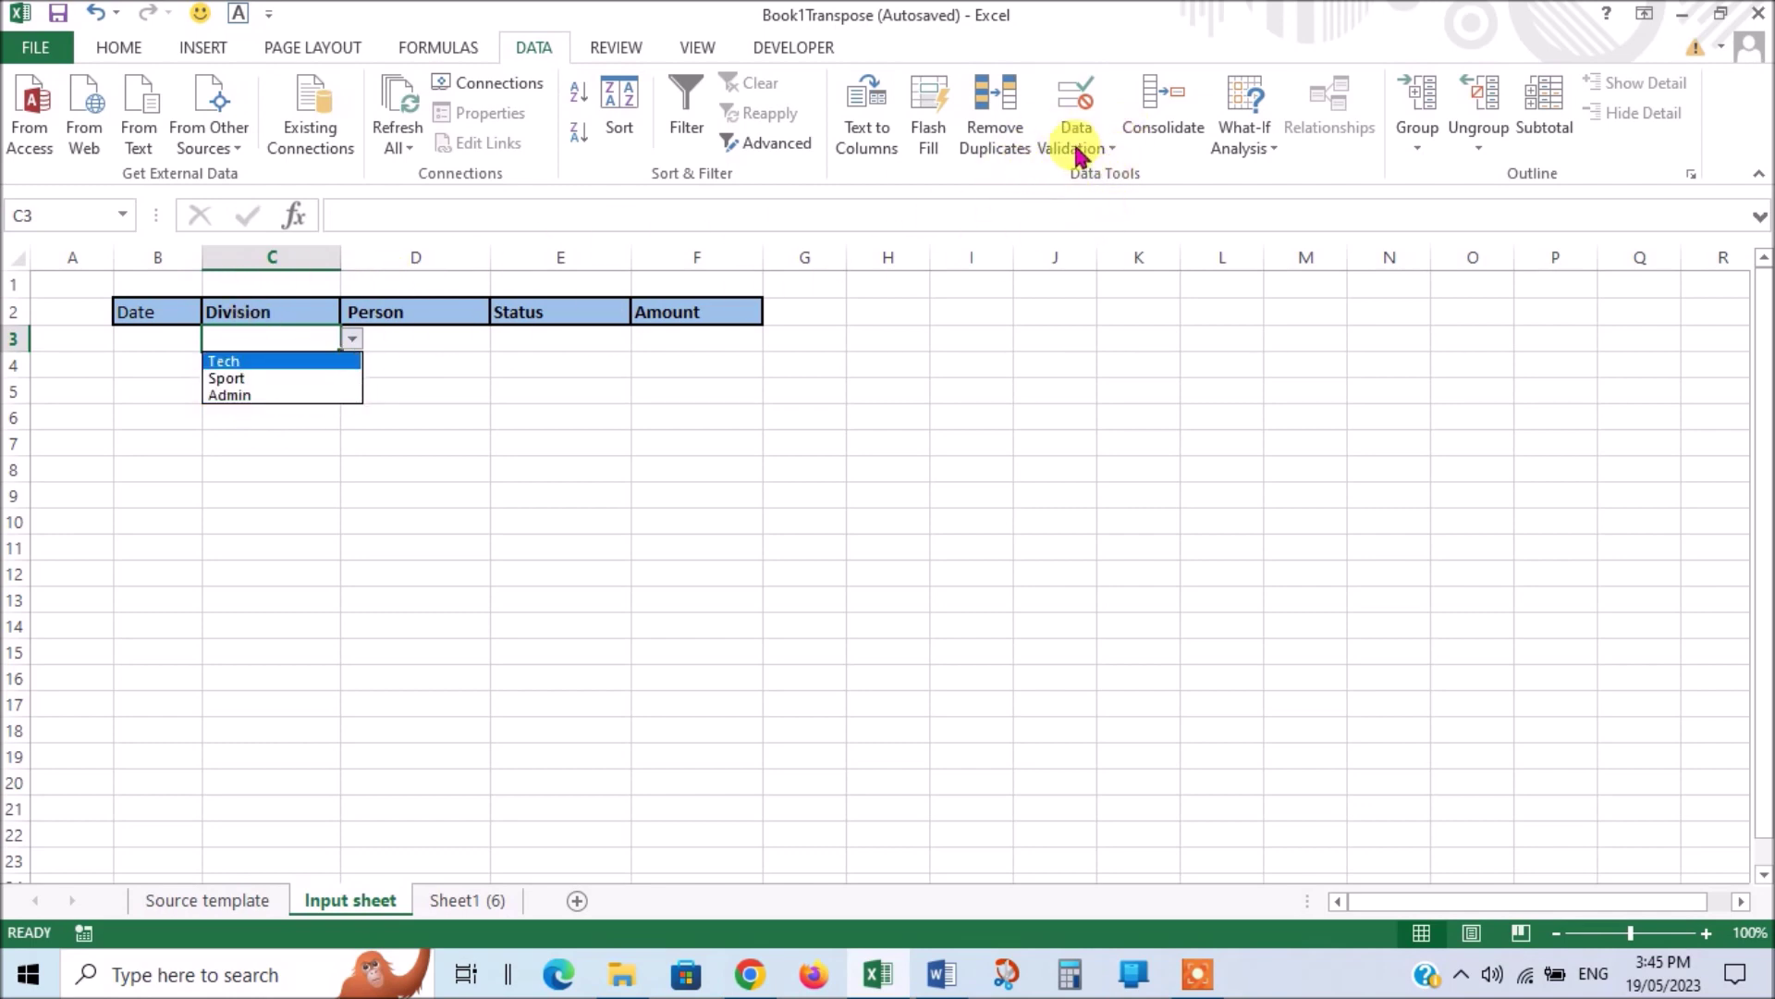
# Step: Add HR to the comma-separated validation list source for C3 and check its drop-down list
pyautogui.click(1114, 149)
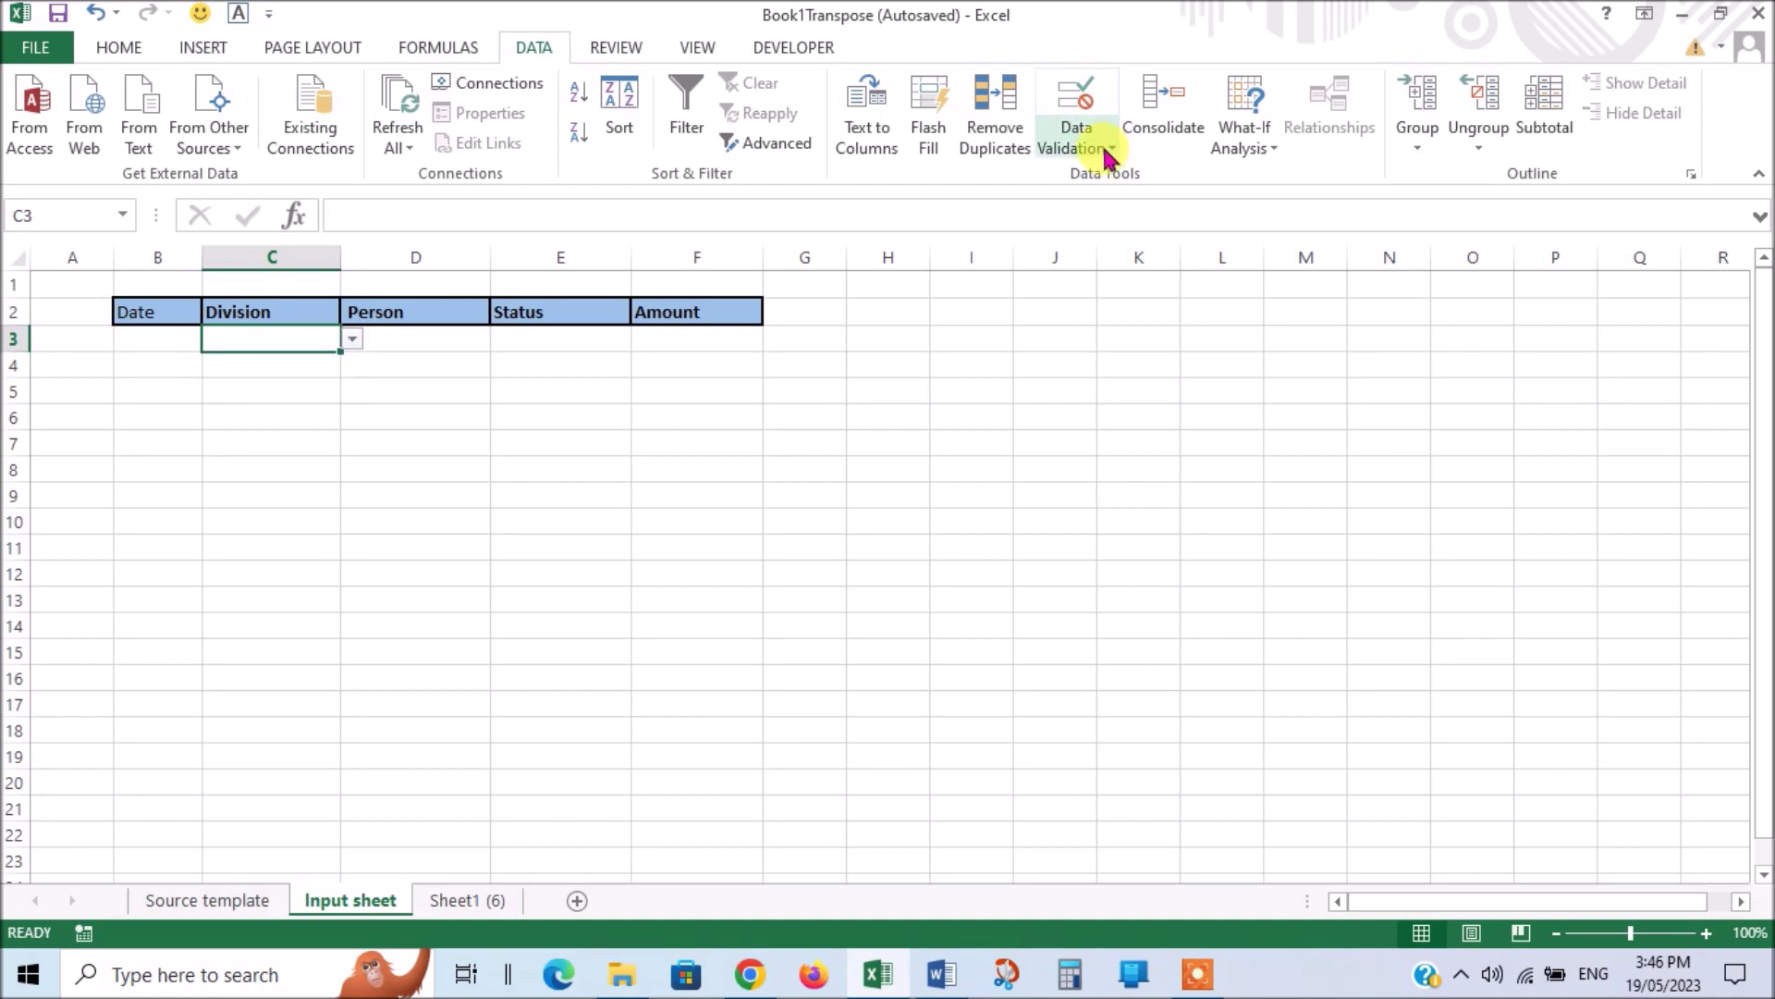
pyautogui.click(1114, 152)
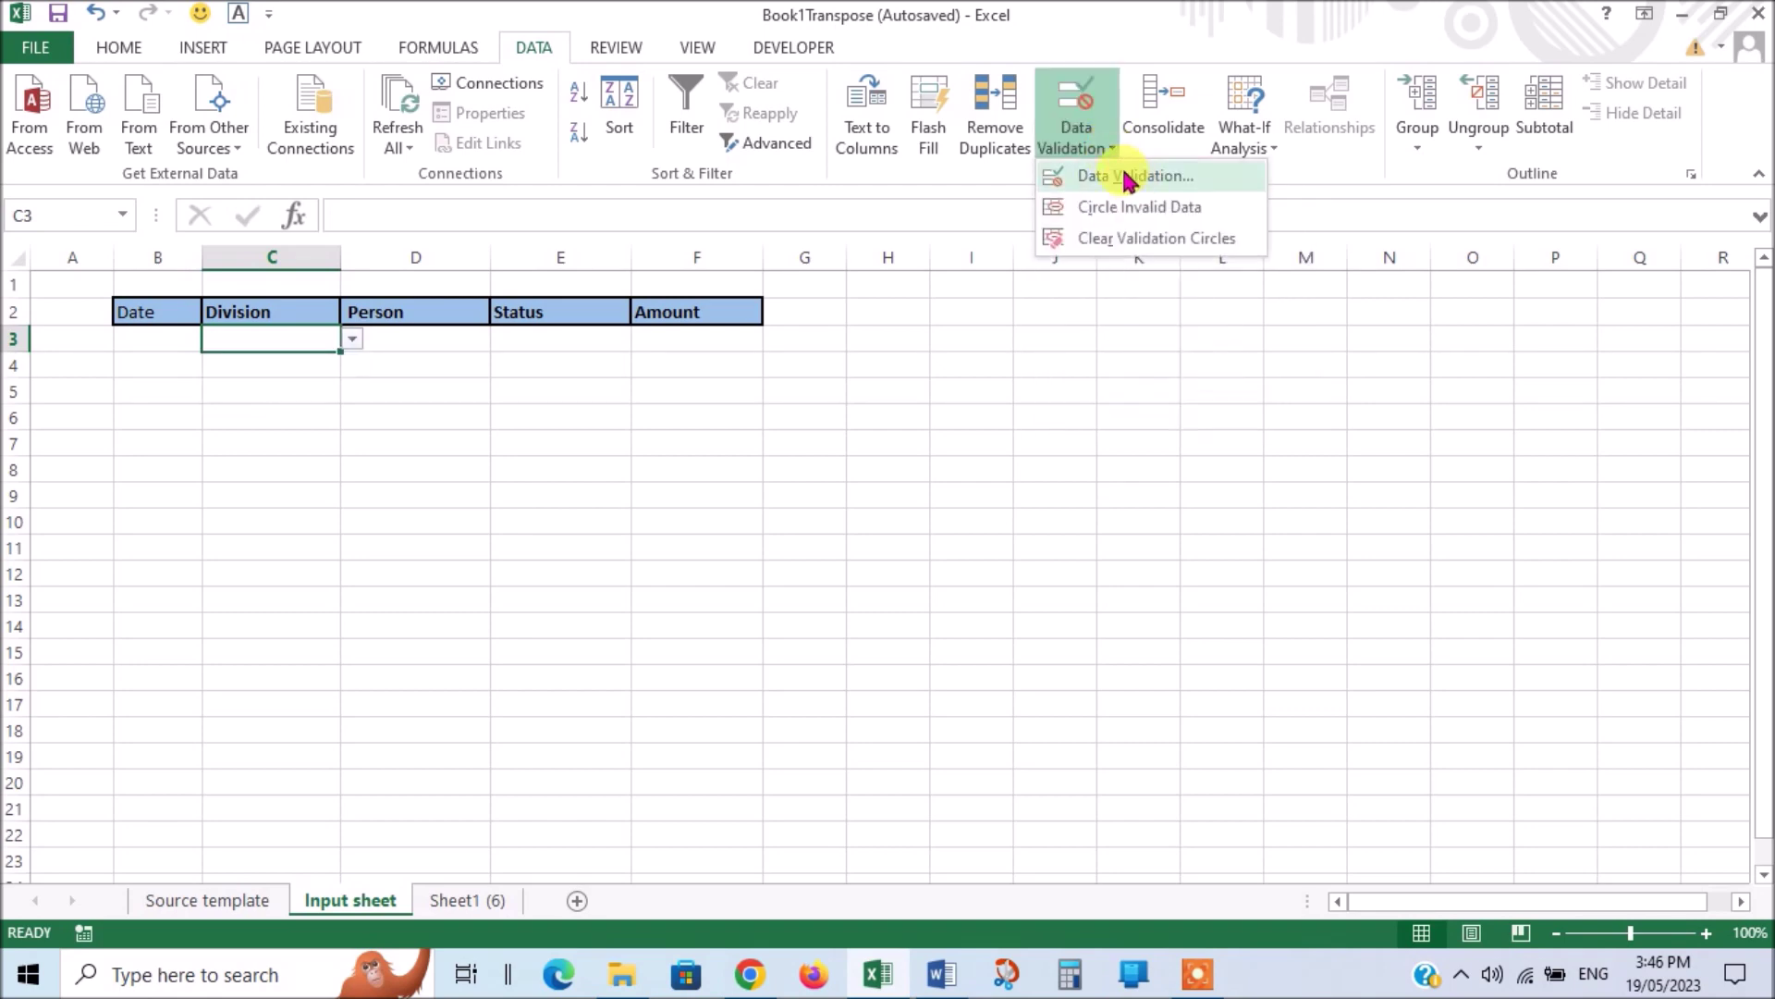
pyautogui.click(1129, 177)
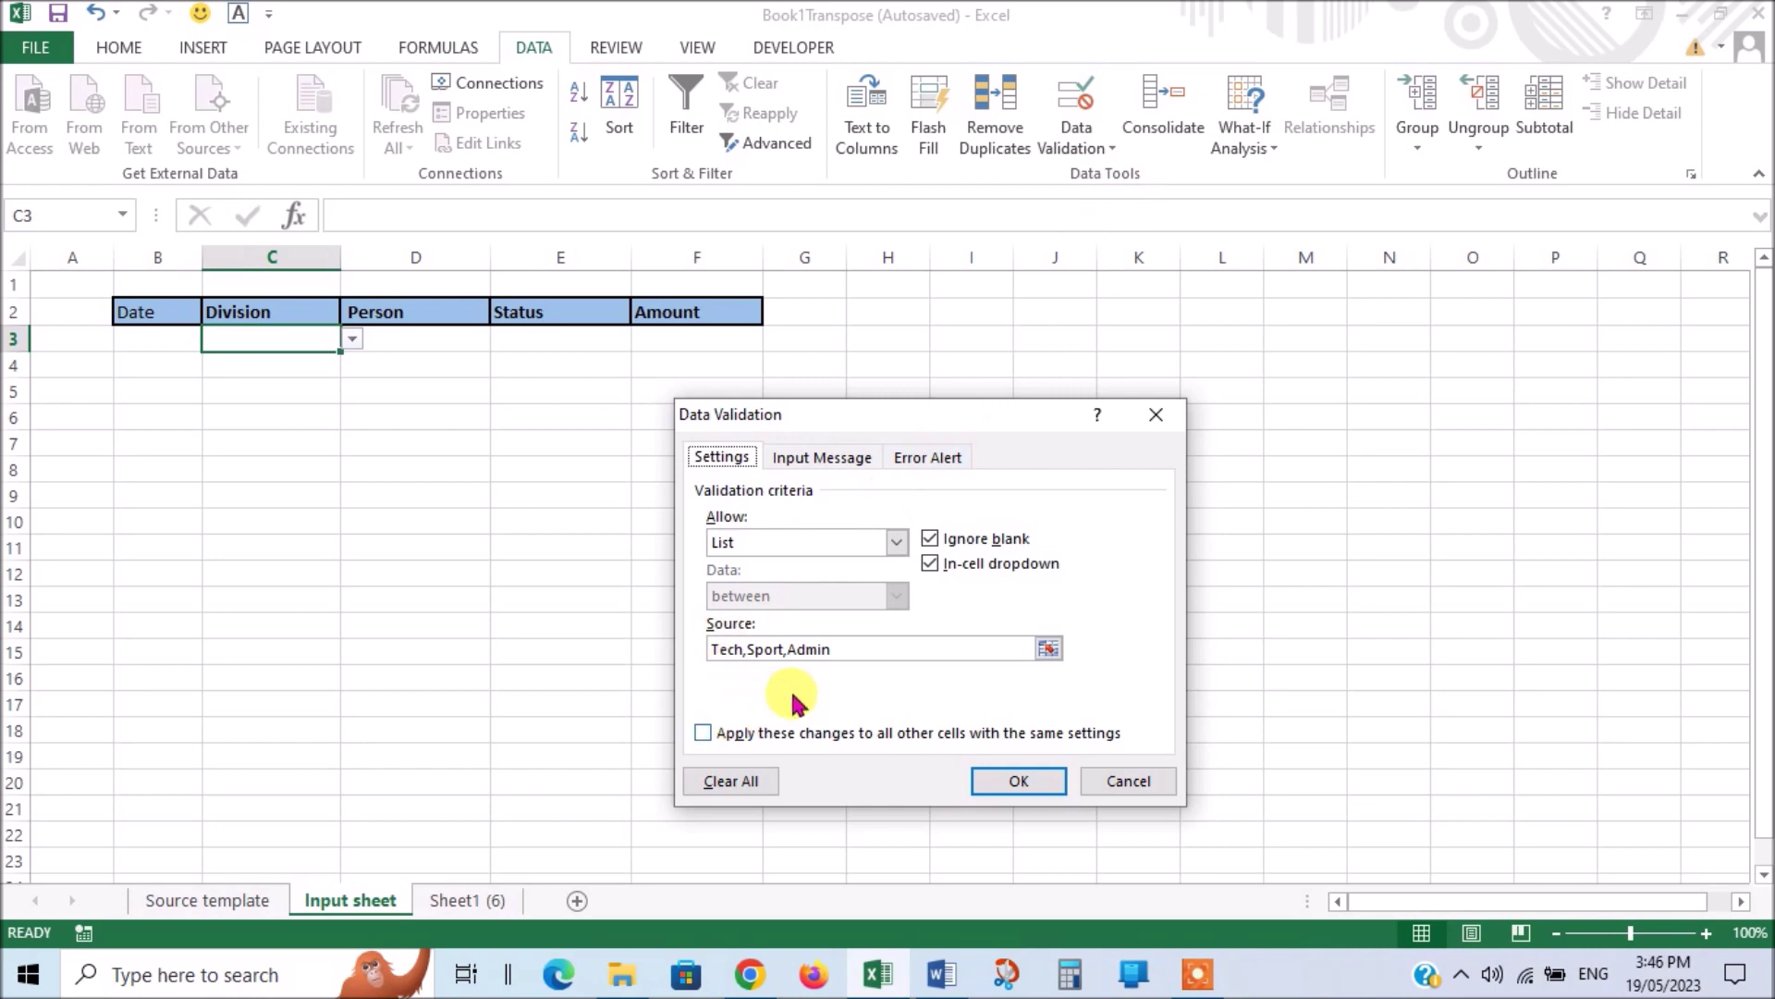
pyautogui.click(830, 648)
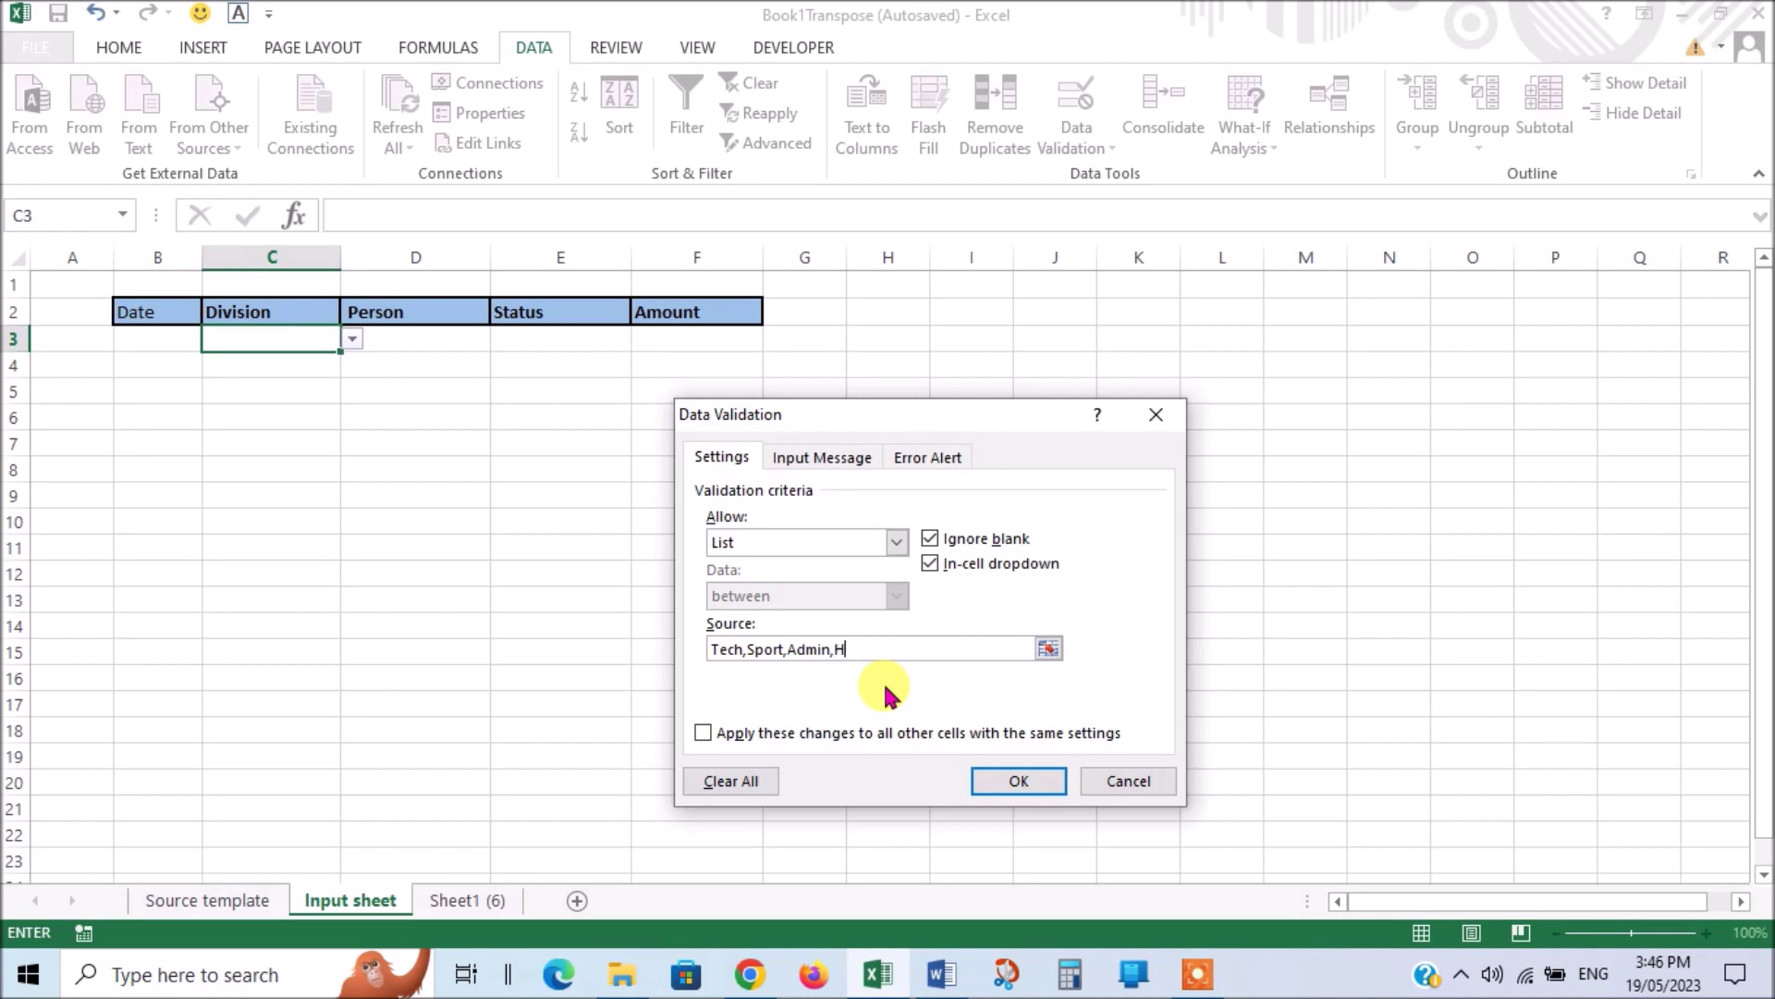
pyautogui.click(1018, 781)
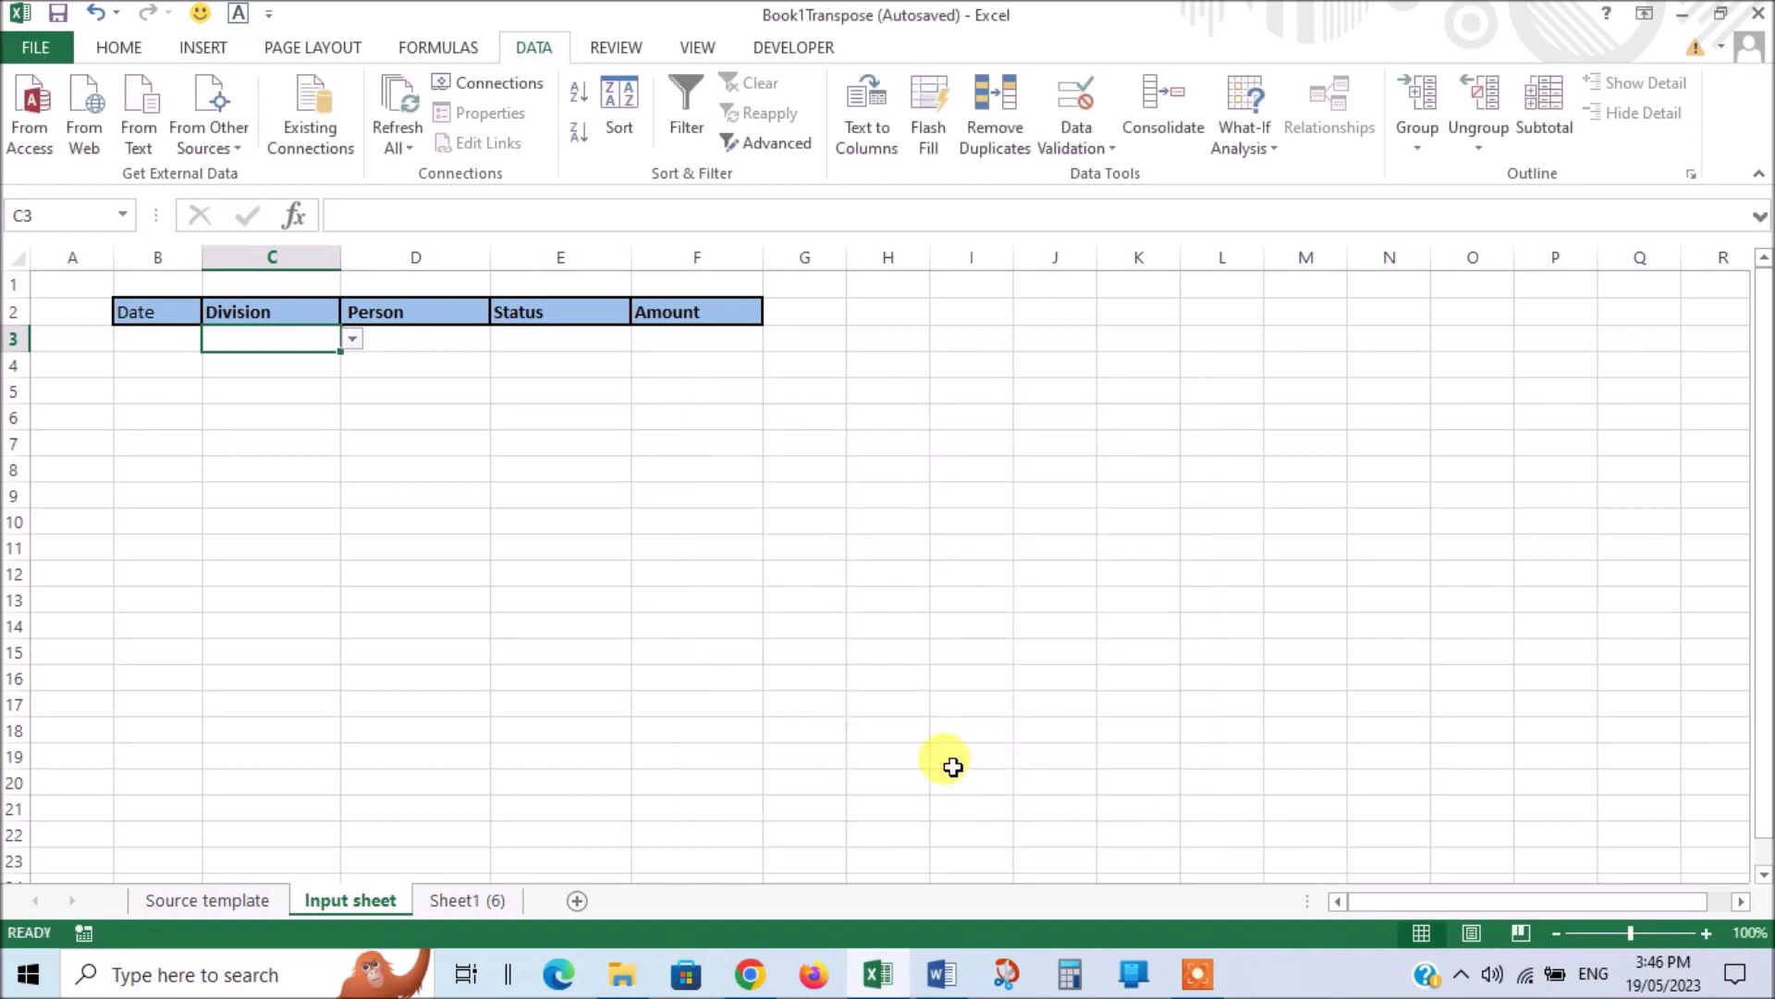
pyautogui.click(351, 340)
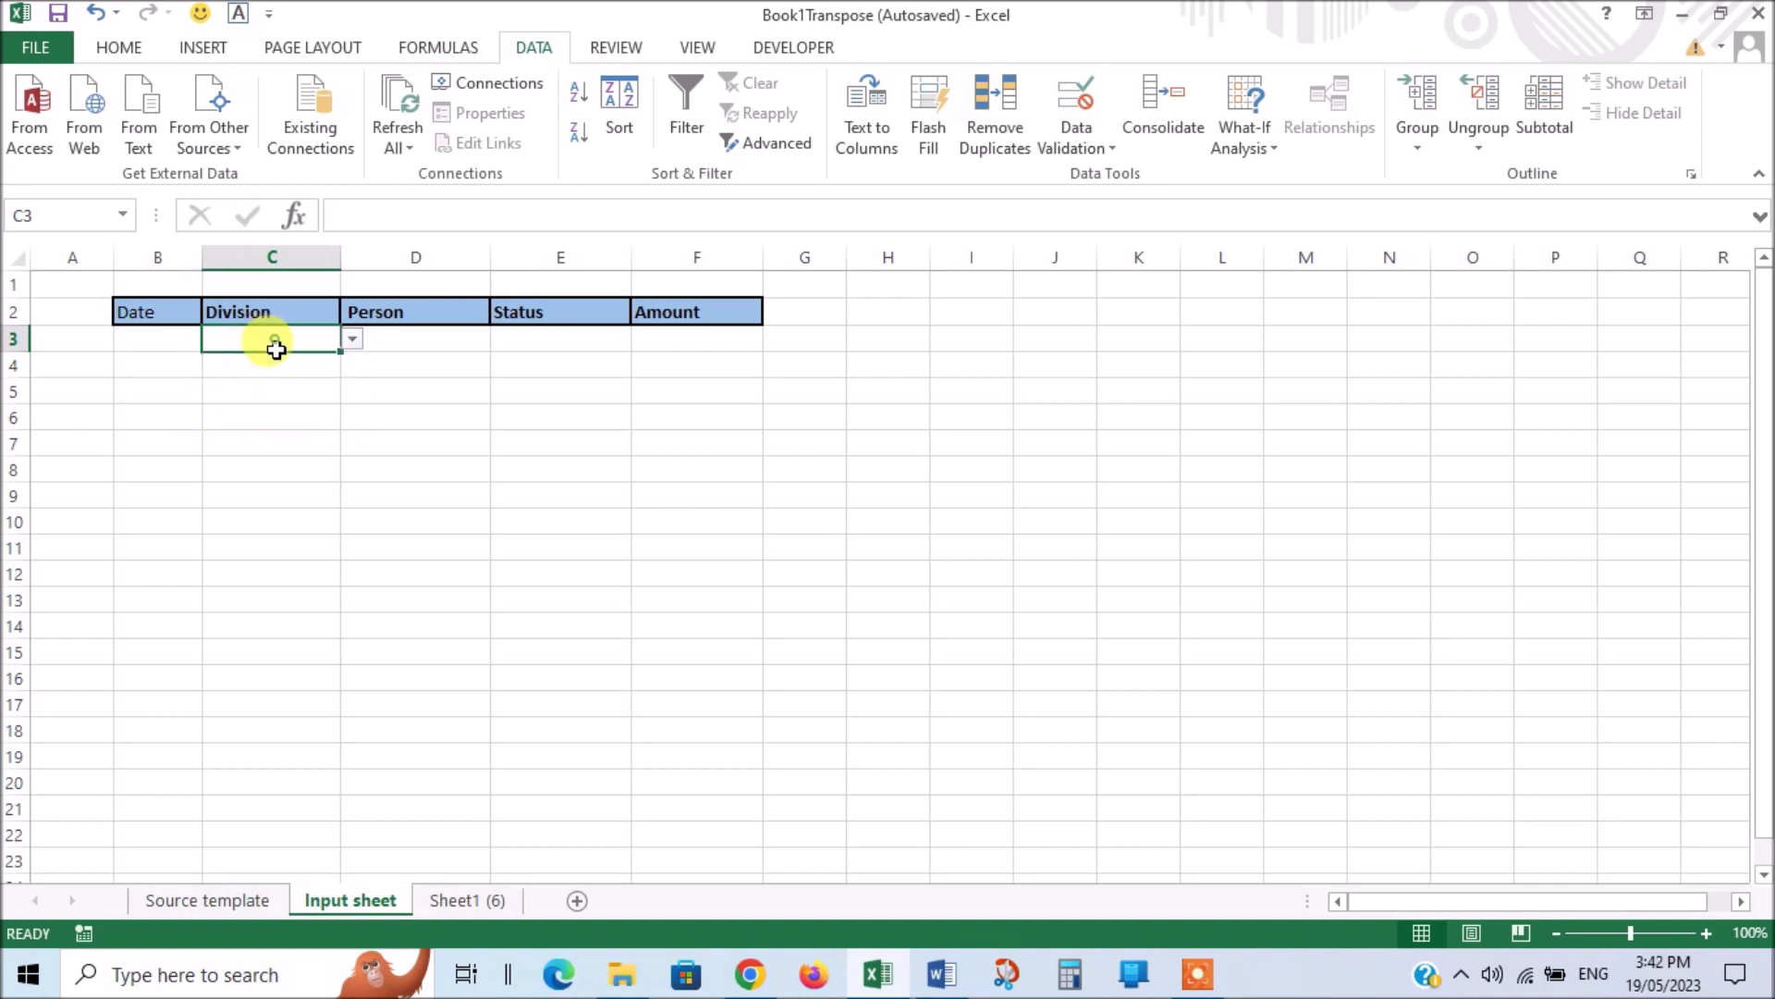
# Step: Clear all data validation settings from C3:C19 in the Division column, accepting the extension to cells without validation
pyautogui.moveTo(269, 342); pyautogui.dragTo(241, 749)
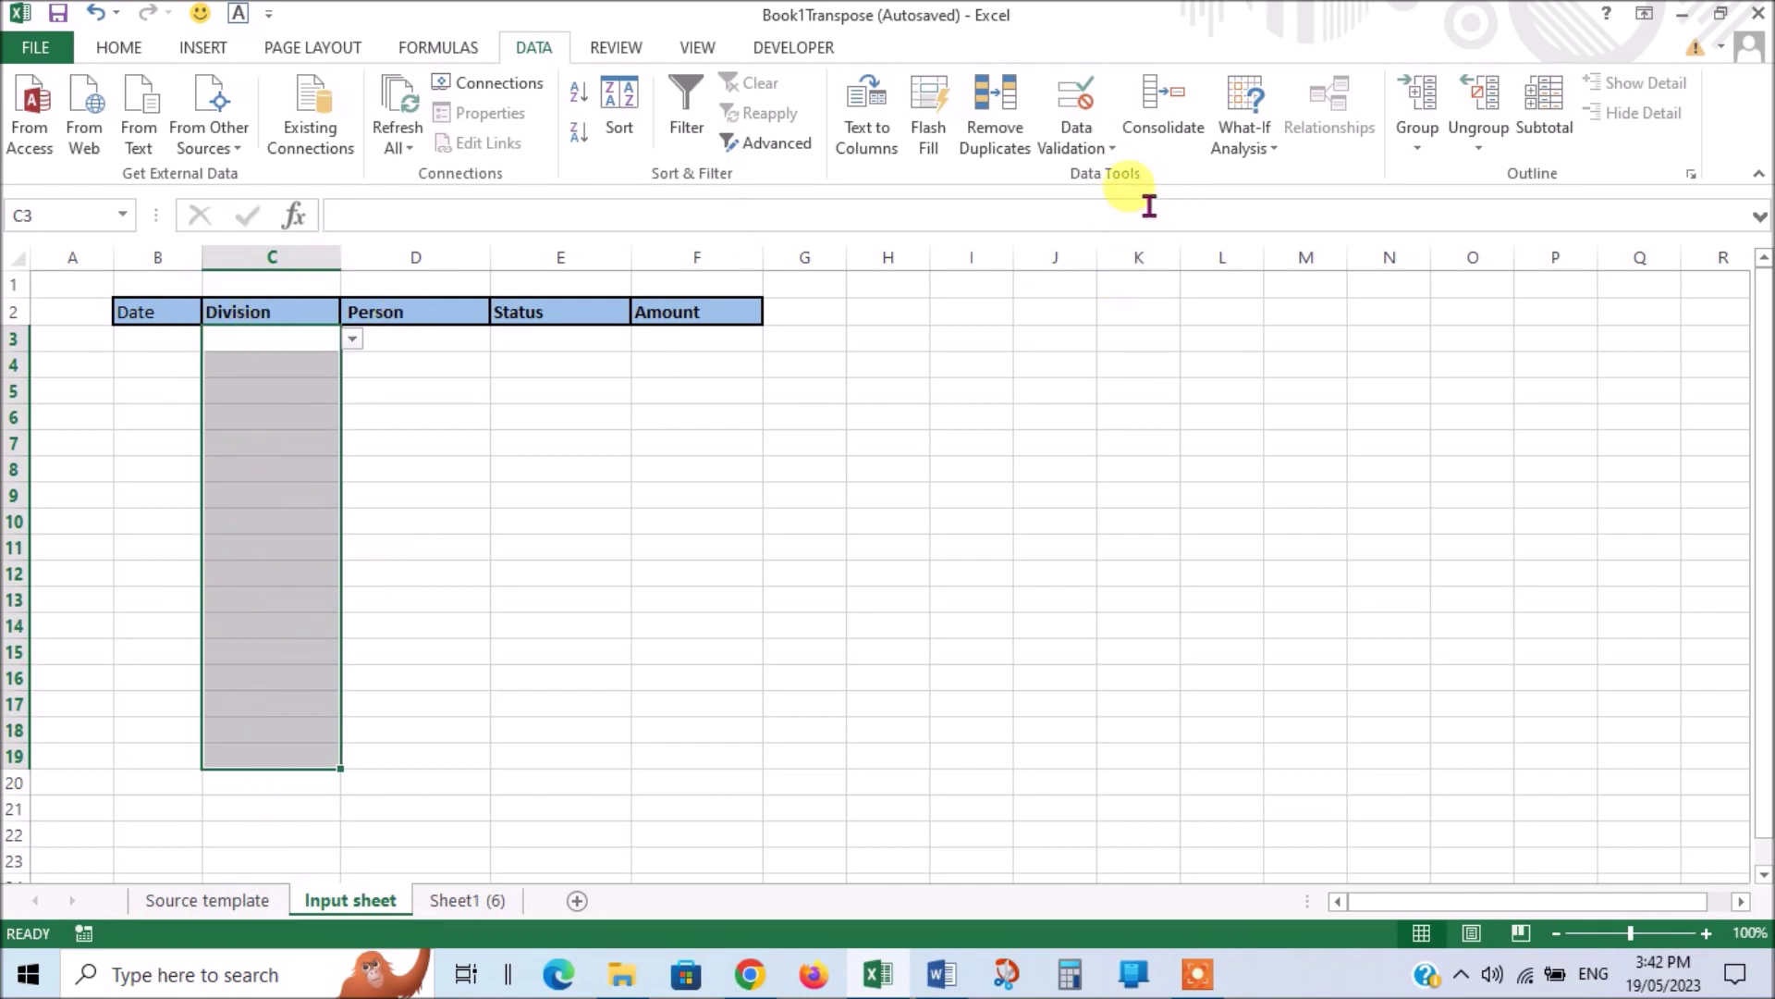
pyautogui.click(1112, 148)
pyautogui.click(1114, 177)
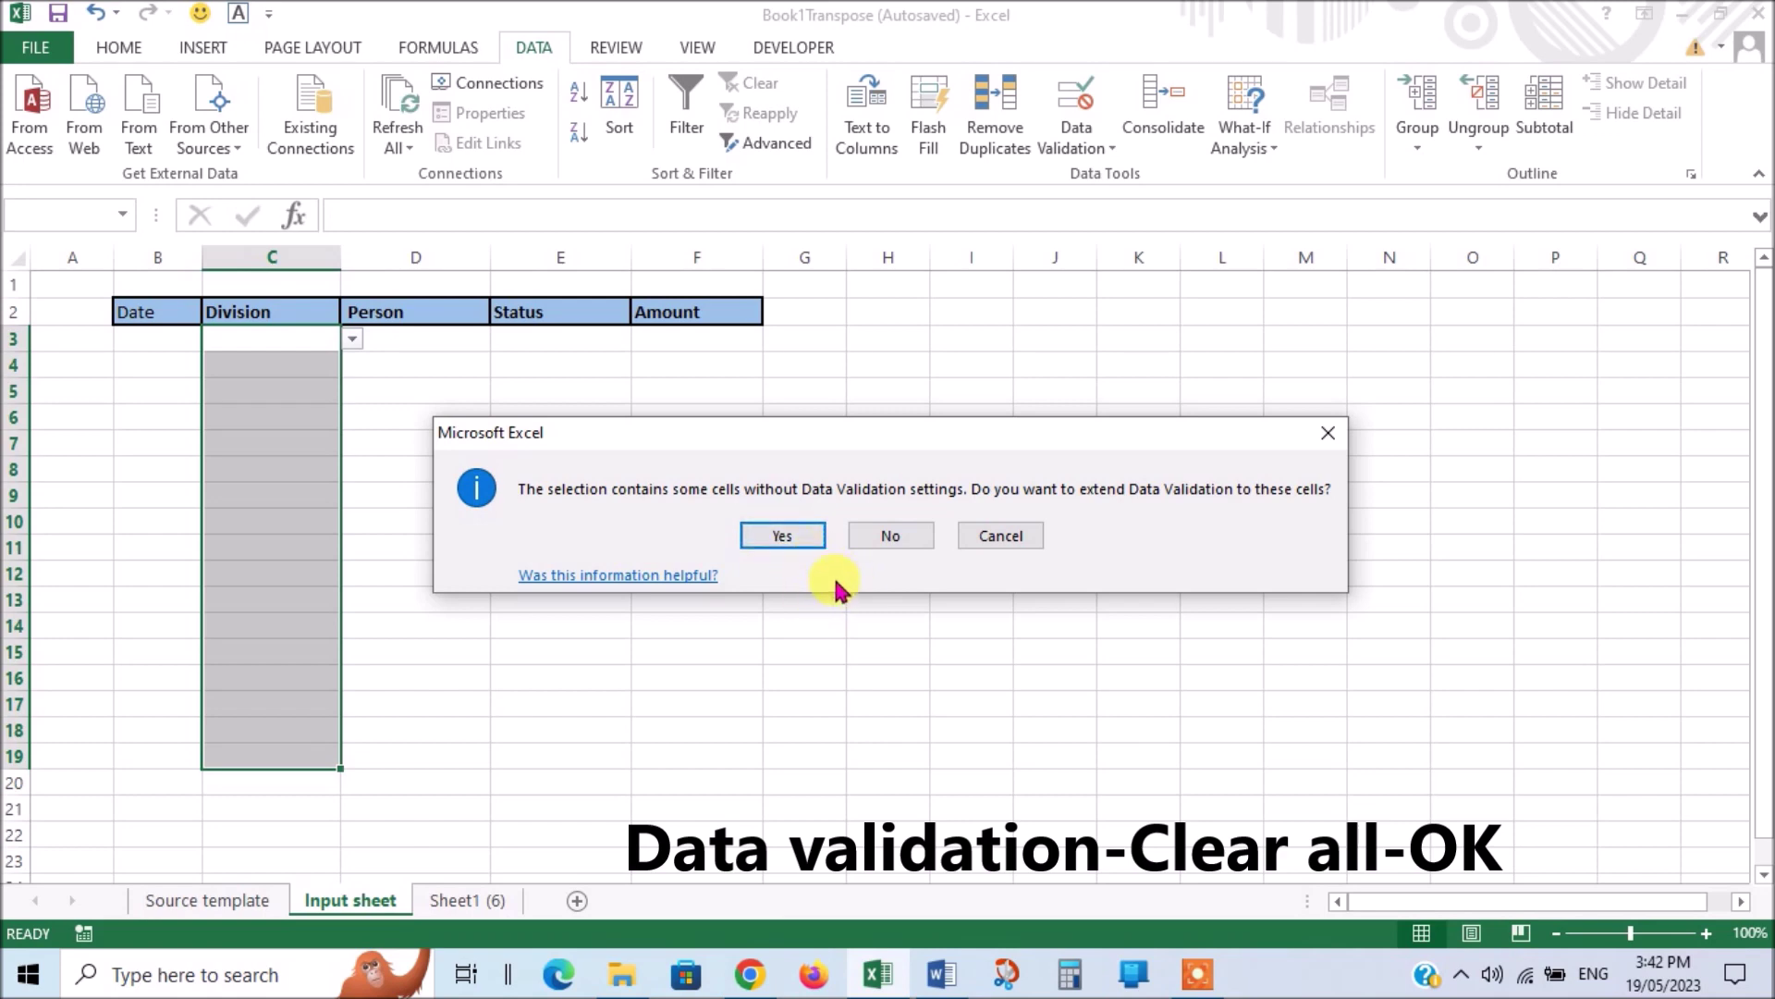
pyautogui.click(798, 538)
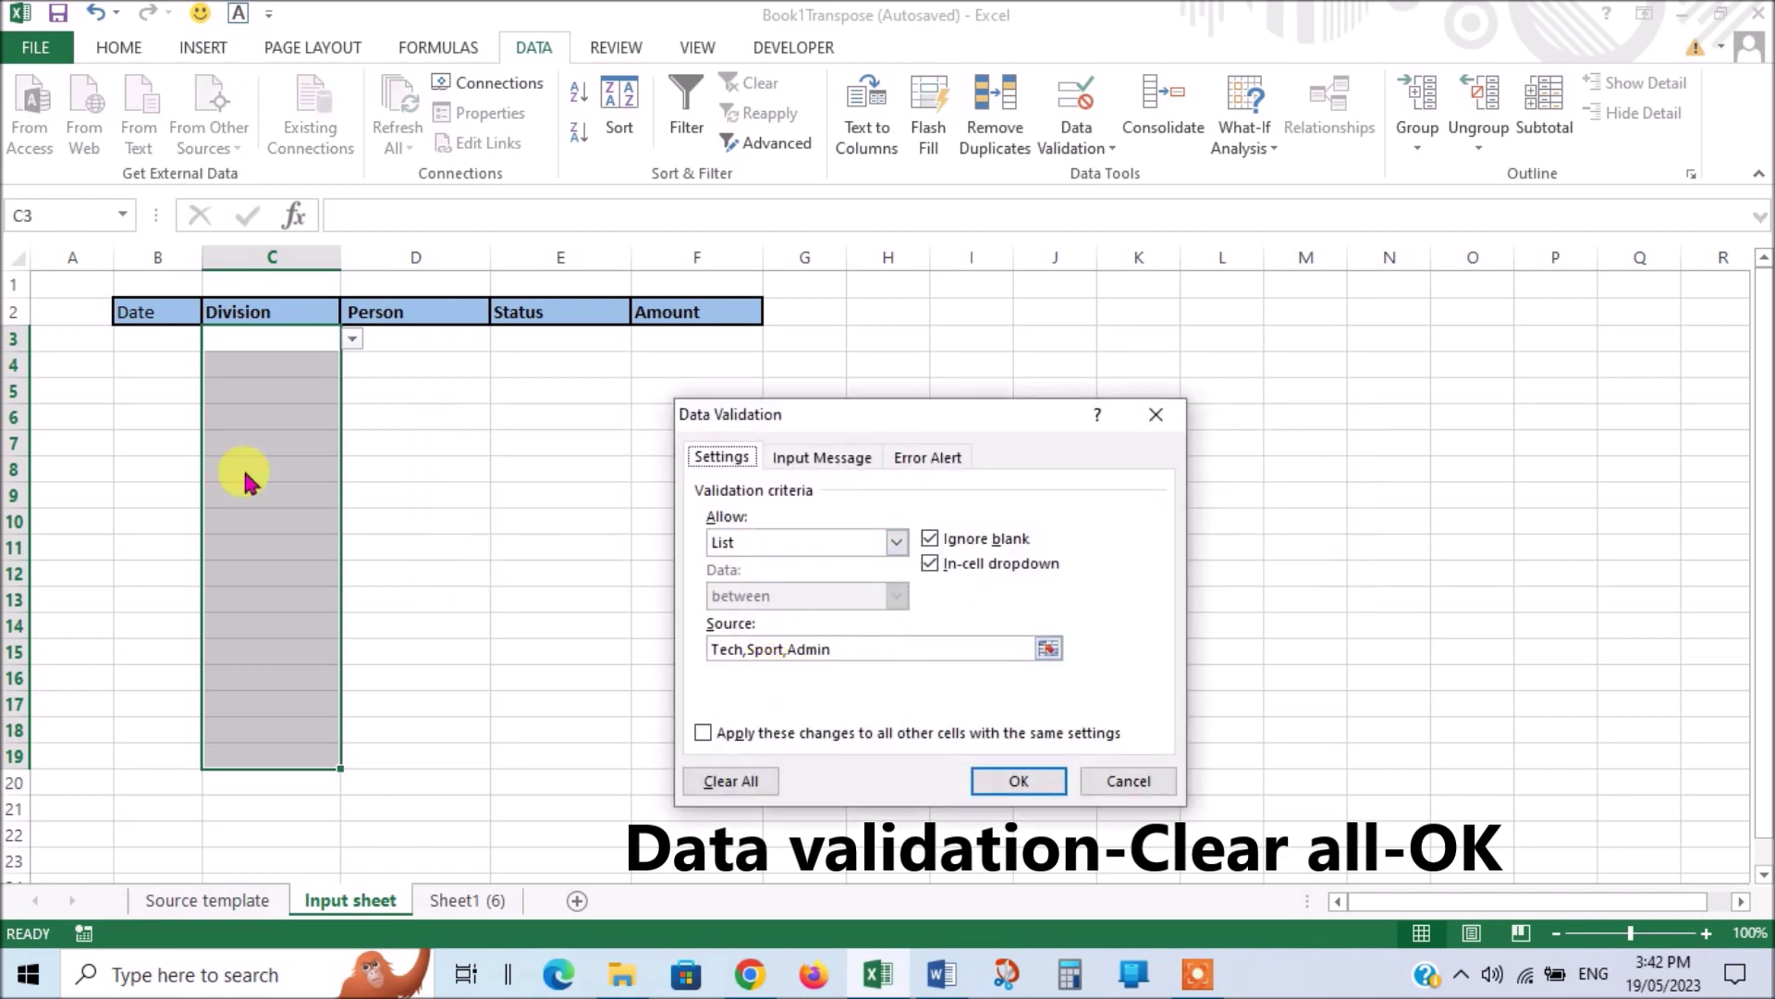
pyautogui.click(740, 783)
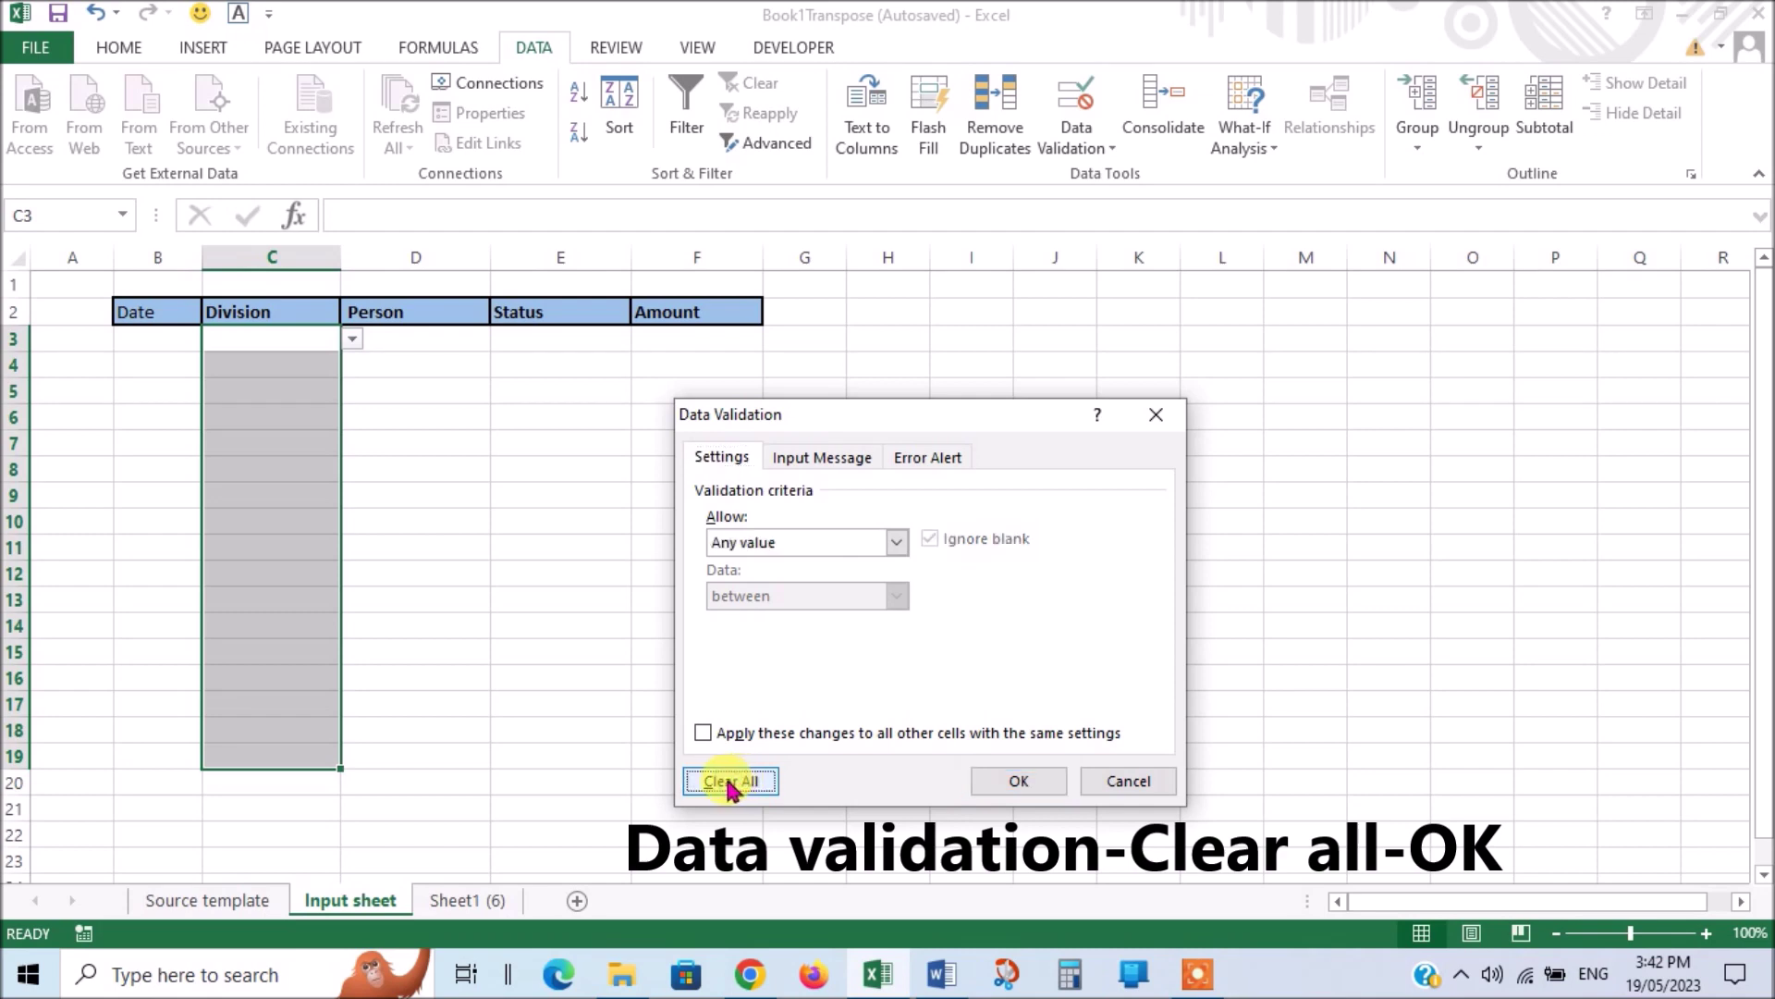
pyautogui.click(1012, 780)
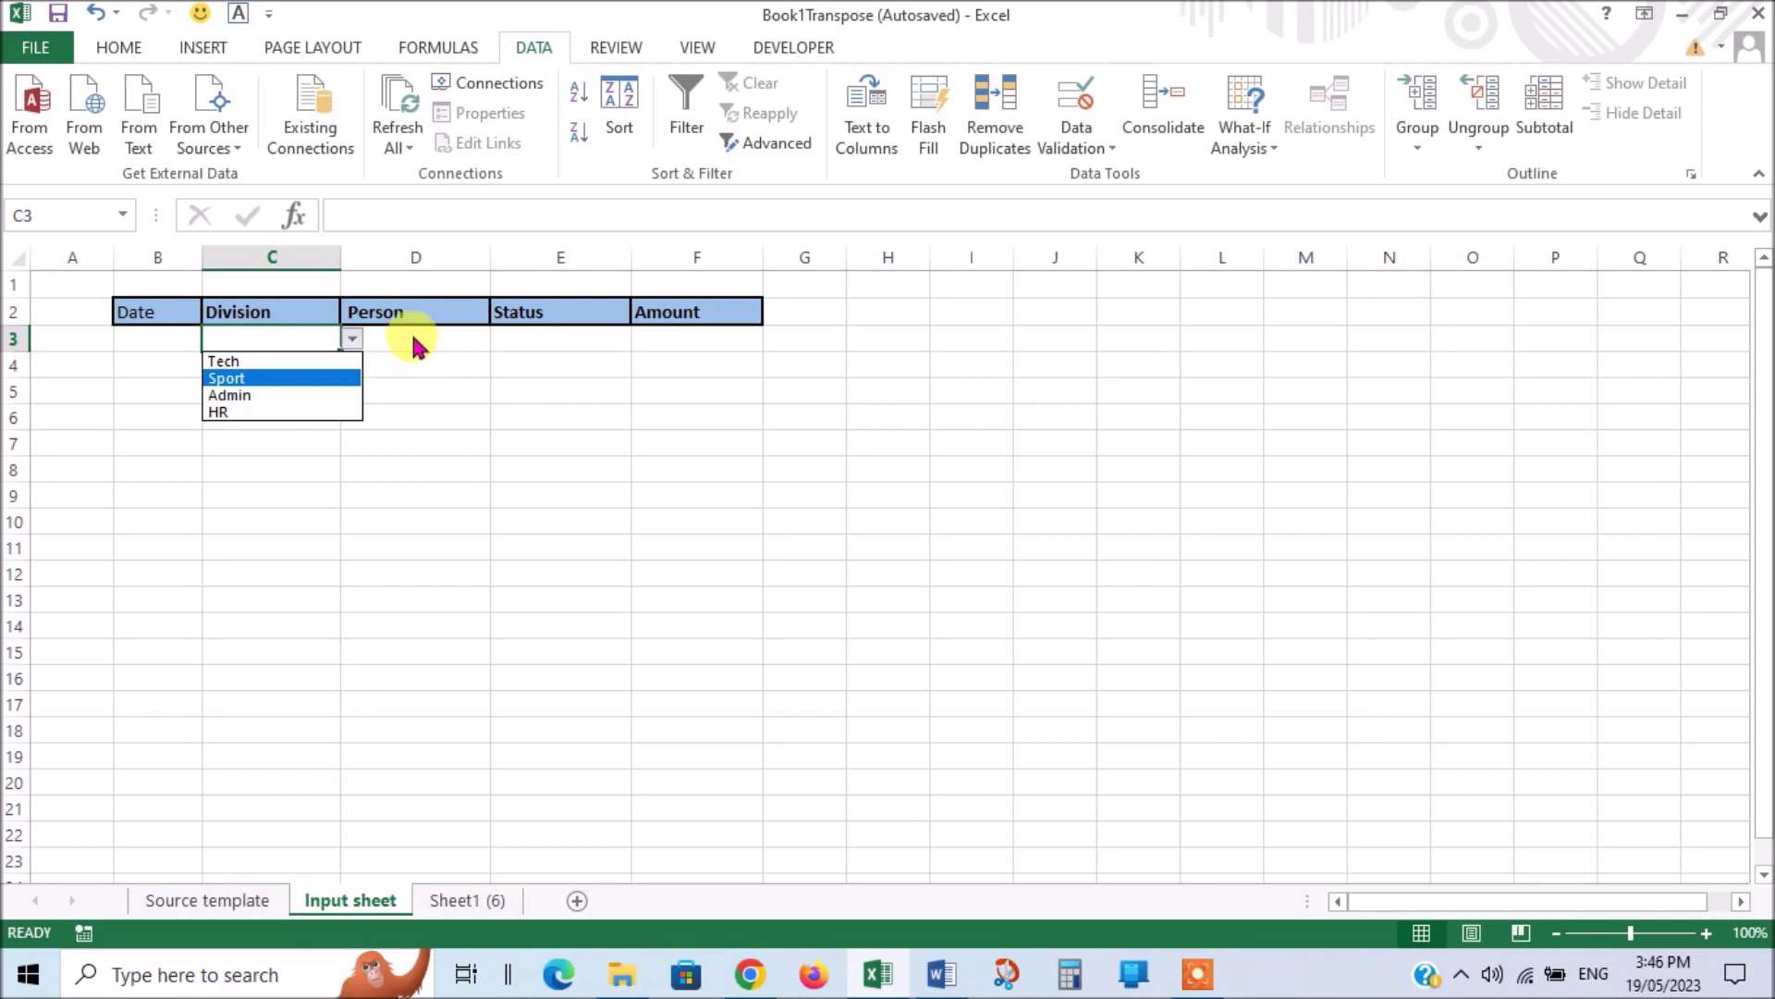
# Step: Give D3 under Person a List validation with the source ='Source template'!$B$3:$B$8
pyautogui.press('Escape')
pyautogui.click(415, 339)
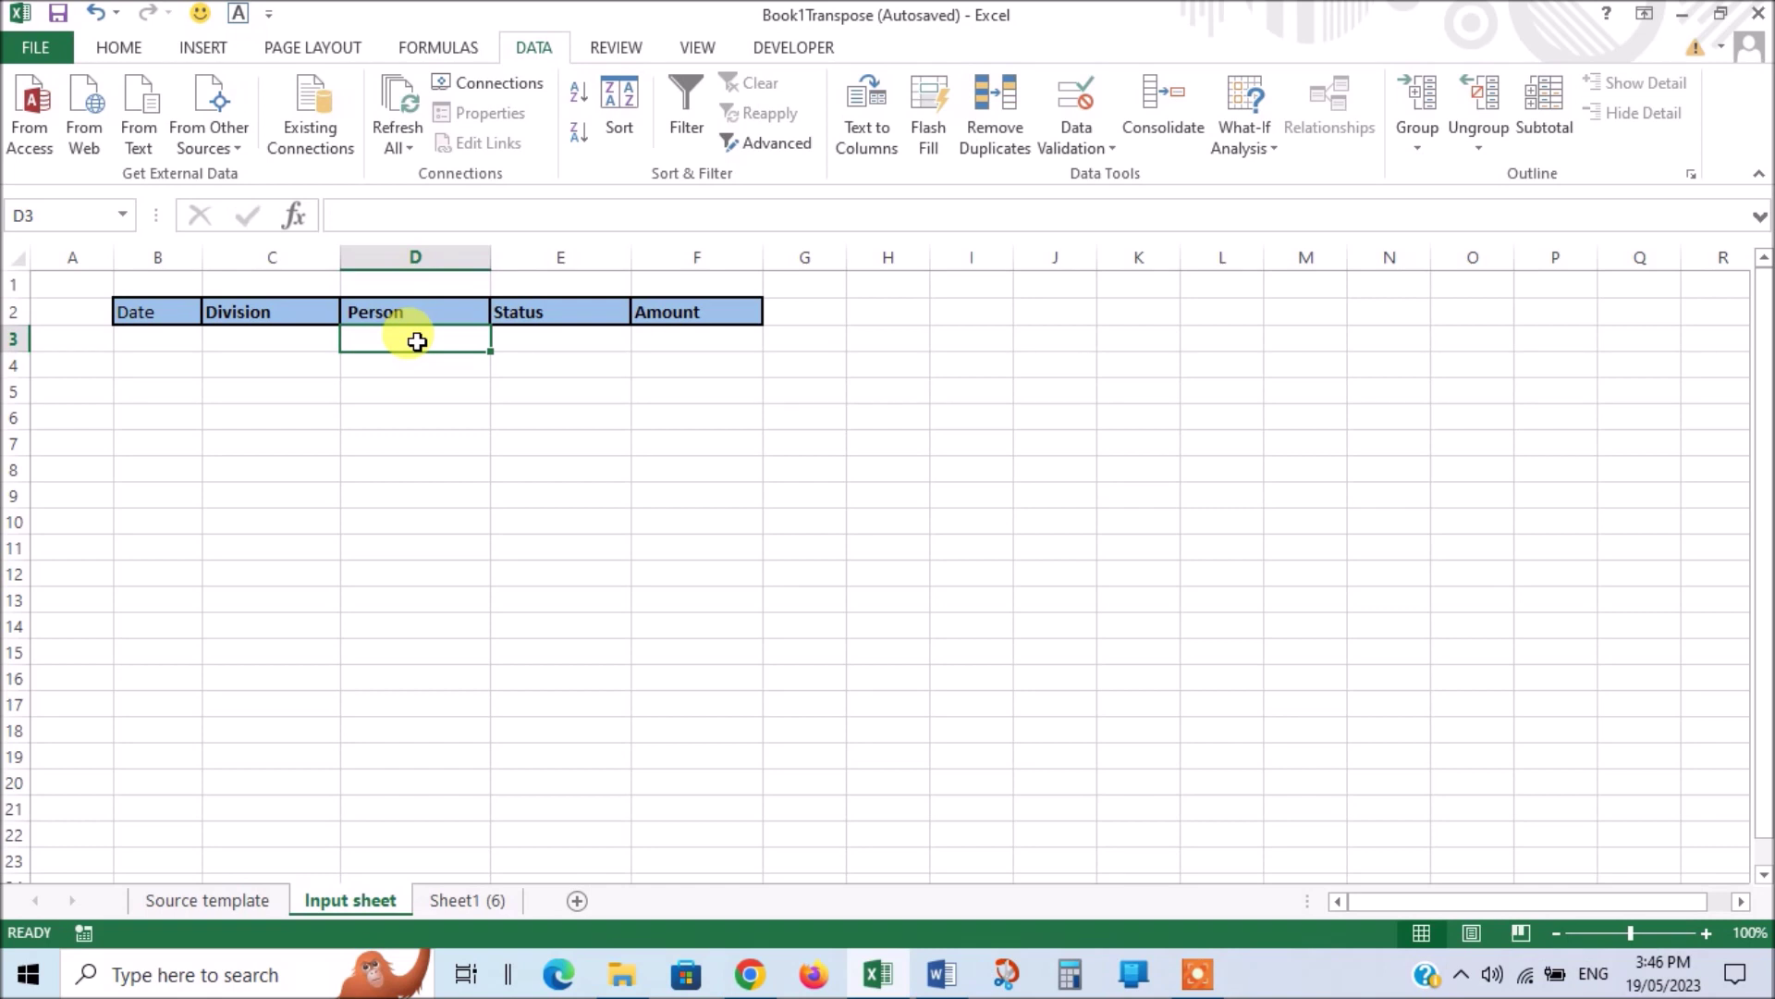
pyautogui.click(1112, 153)
pyautogui.click(1100, 181)
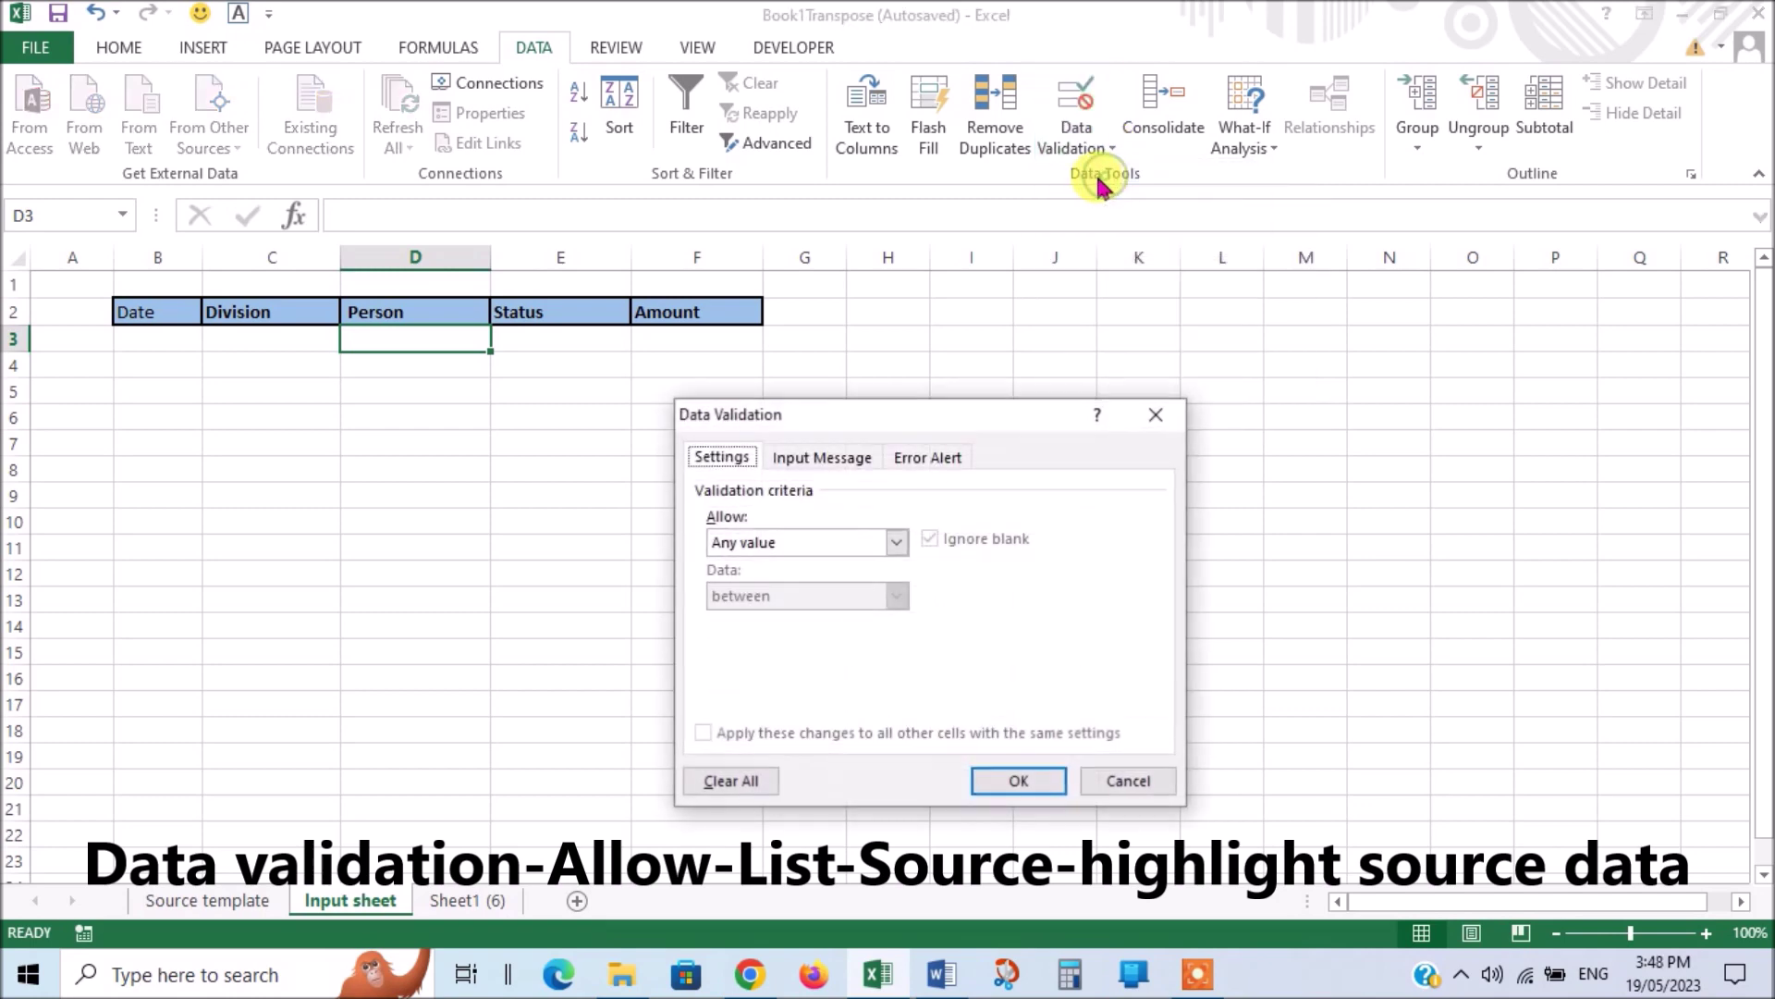
pyautogui.click(896, 542)
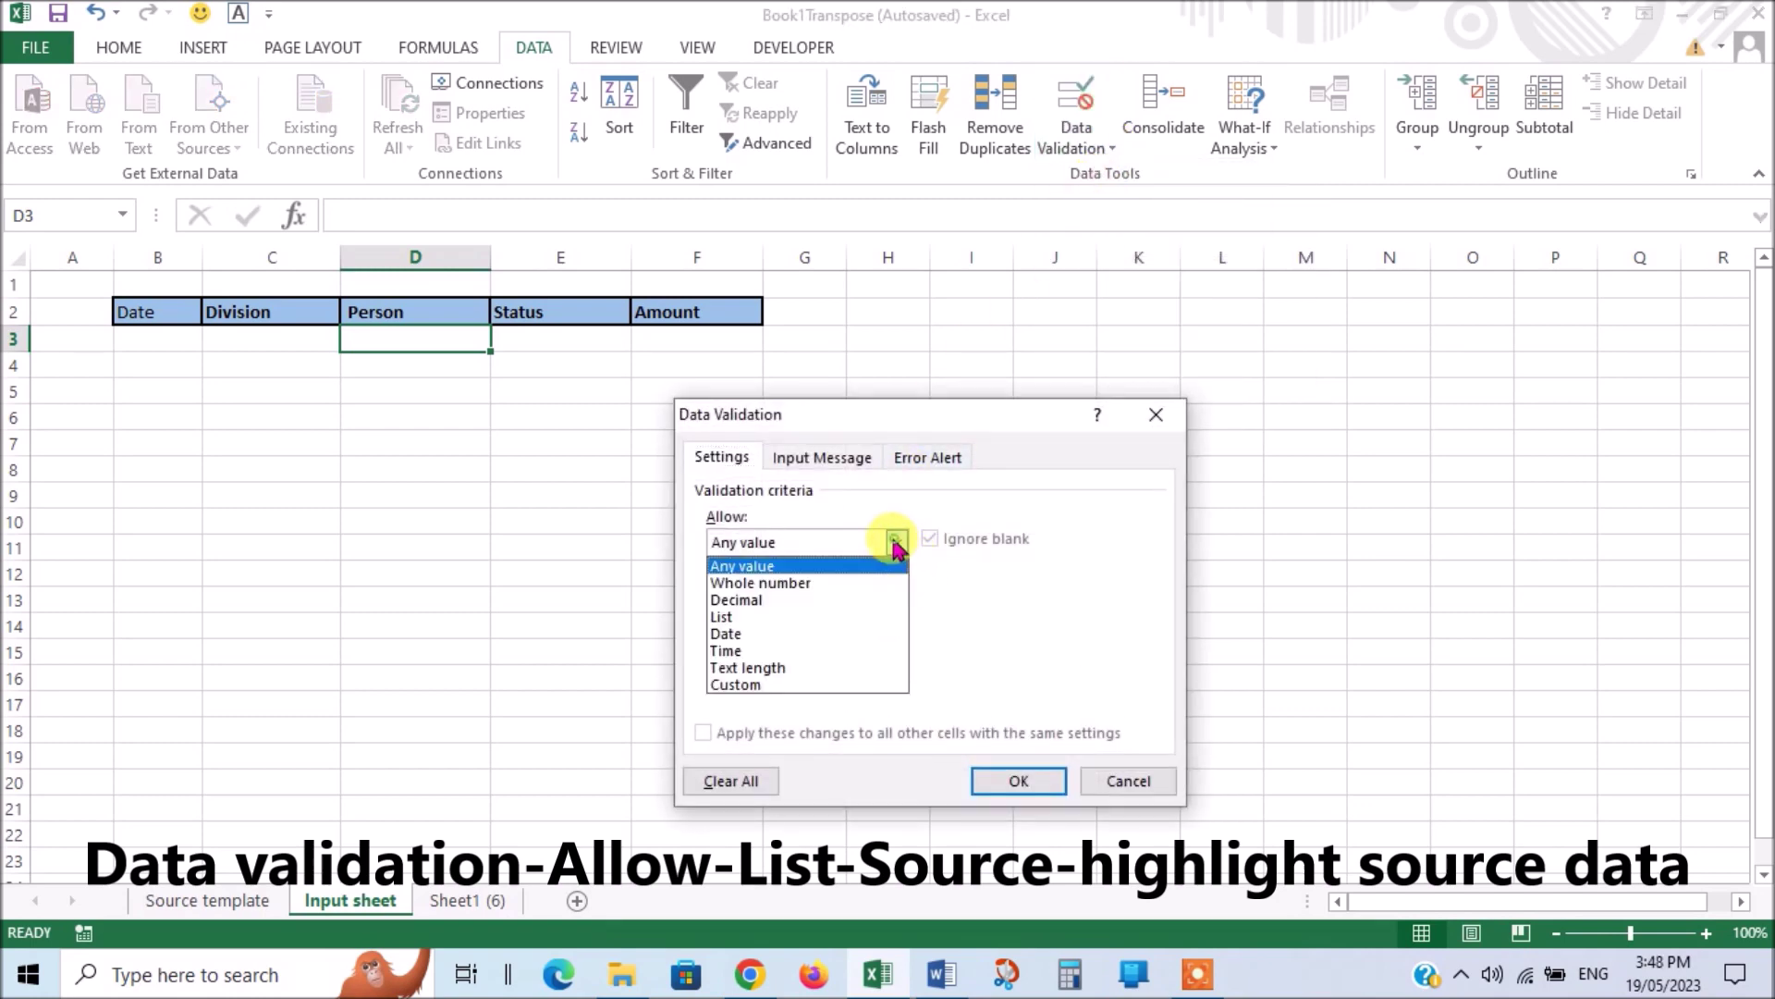
pyautogui.click(759, 616)
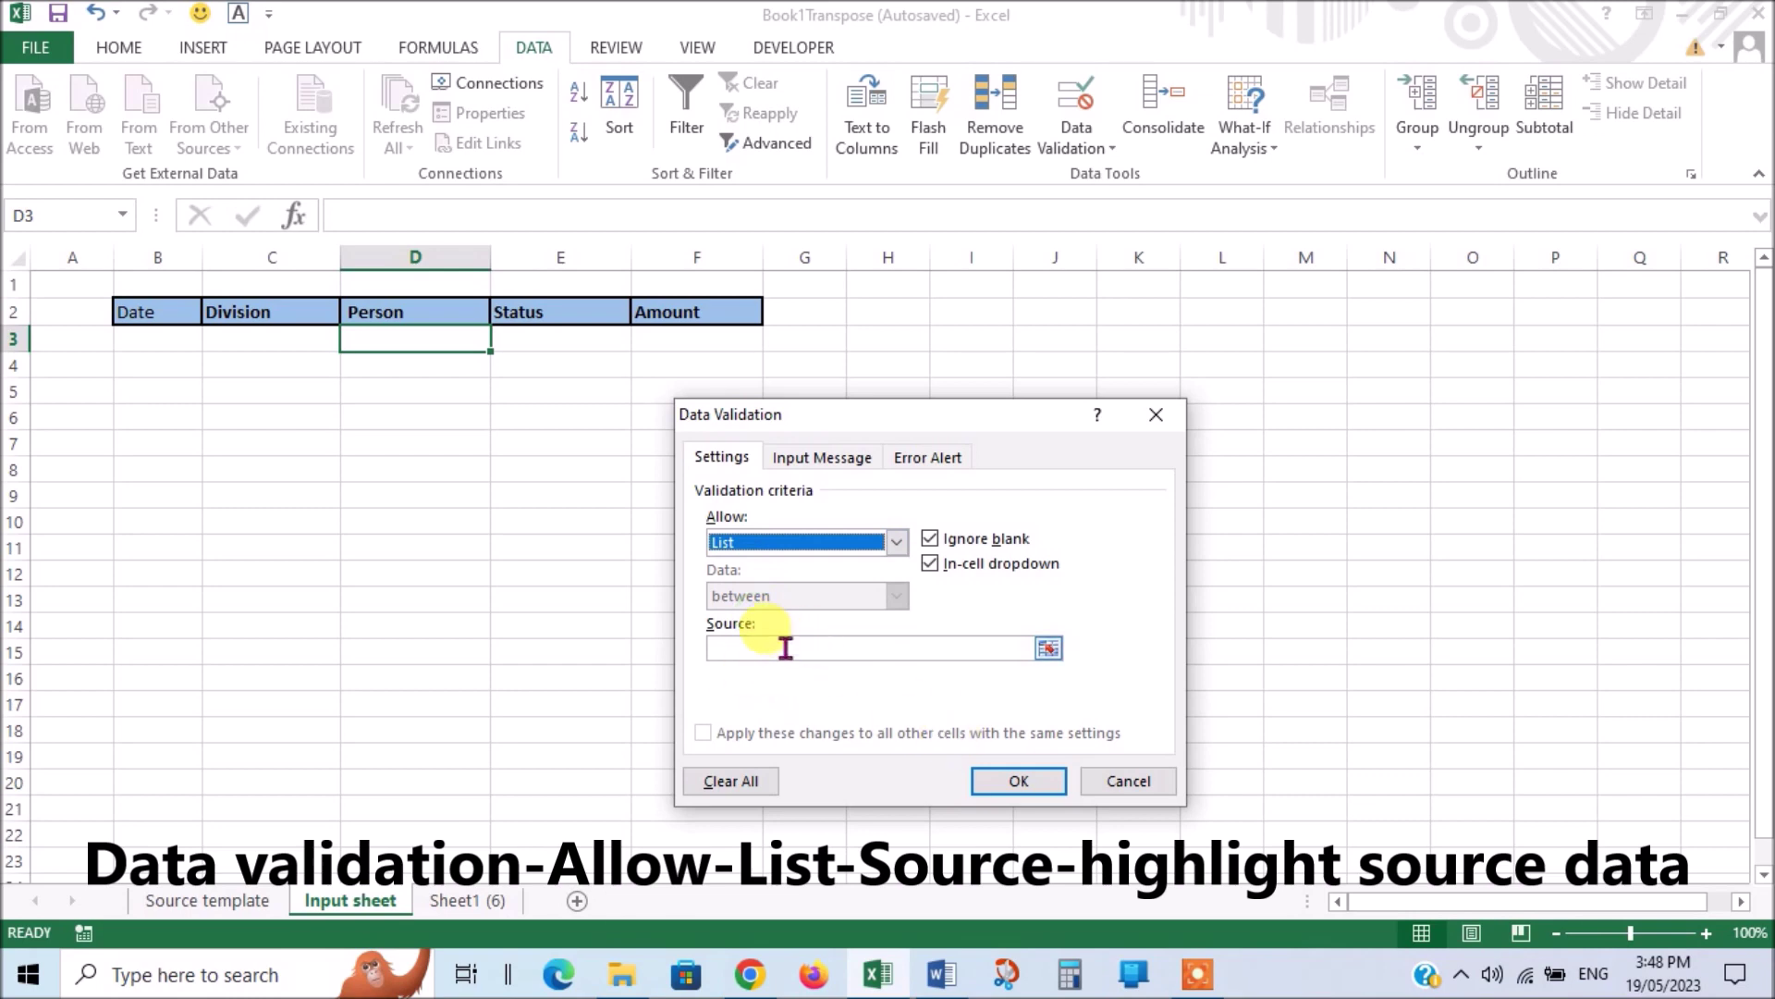
pyautogui.click(739, 647)
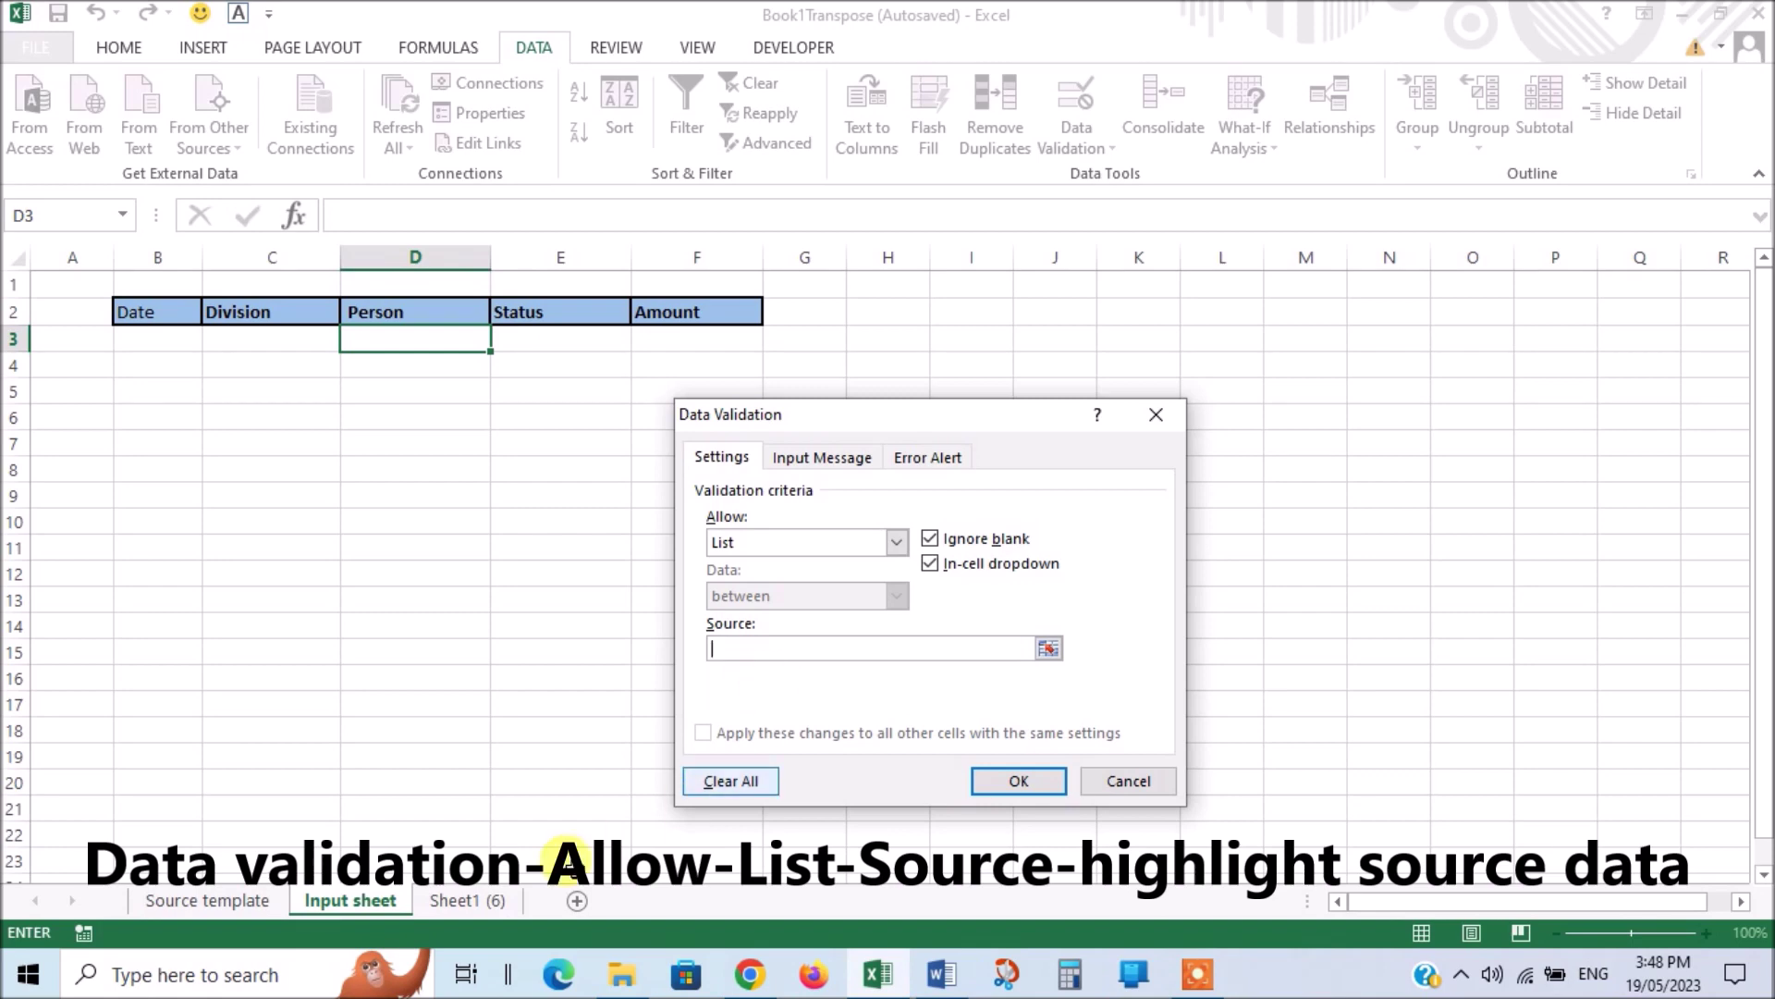
pyautogui.click(199, 909)
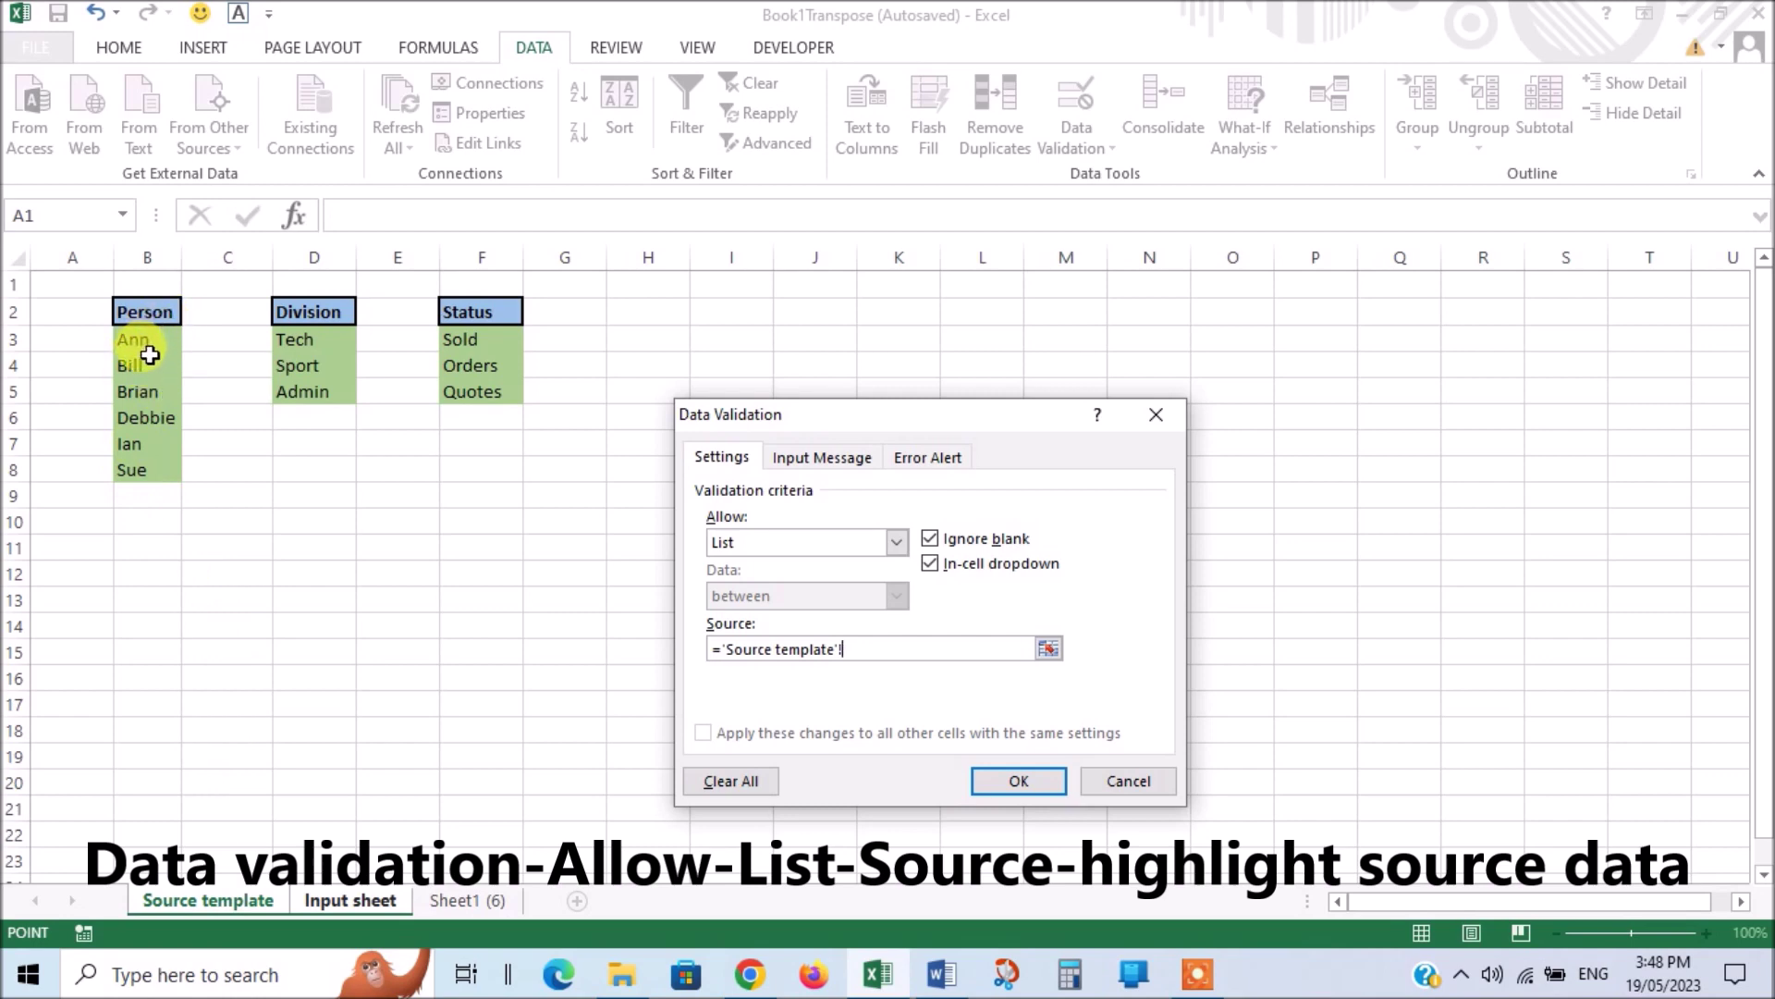
pyautogui.moveTo(153, 337); pyautogui.dragTo(118, 469)
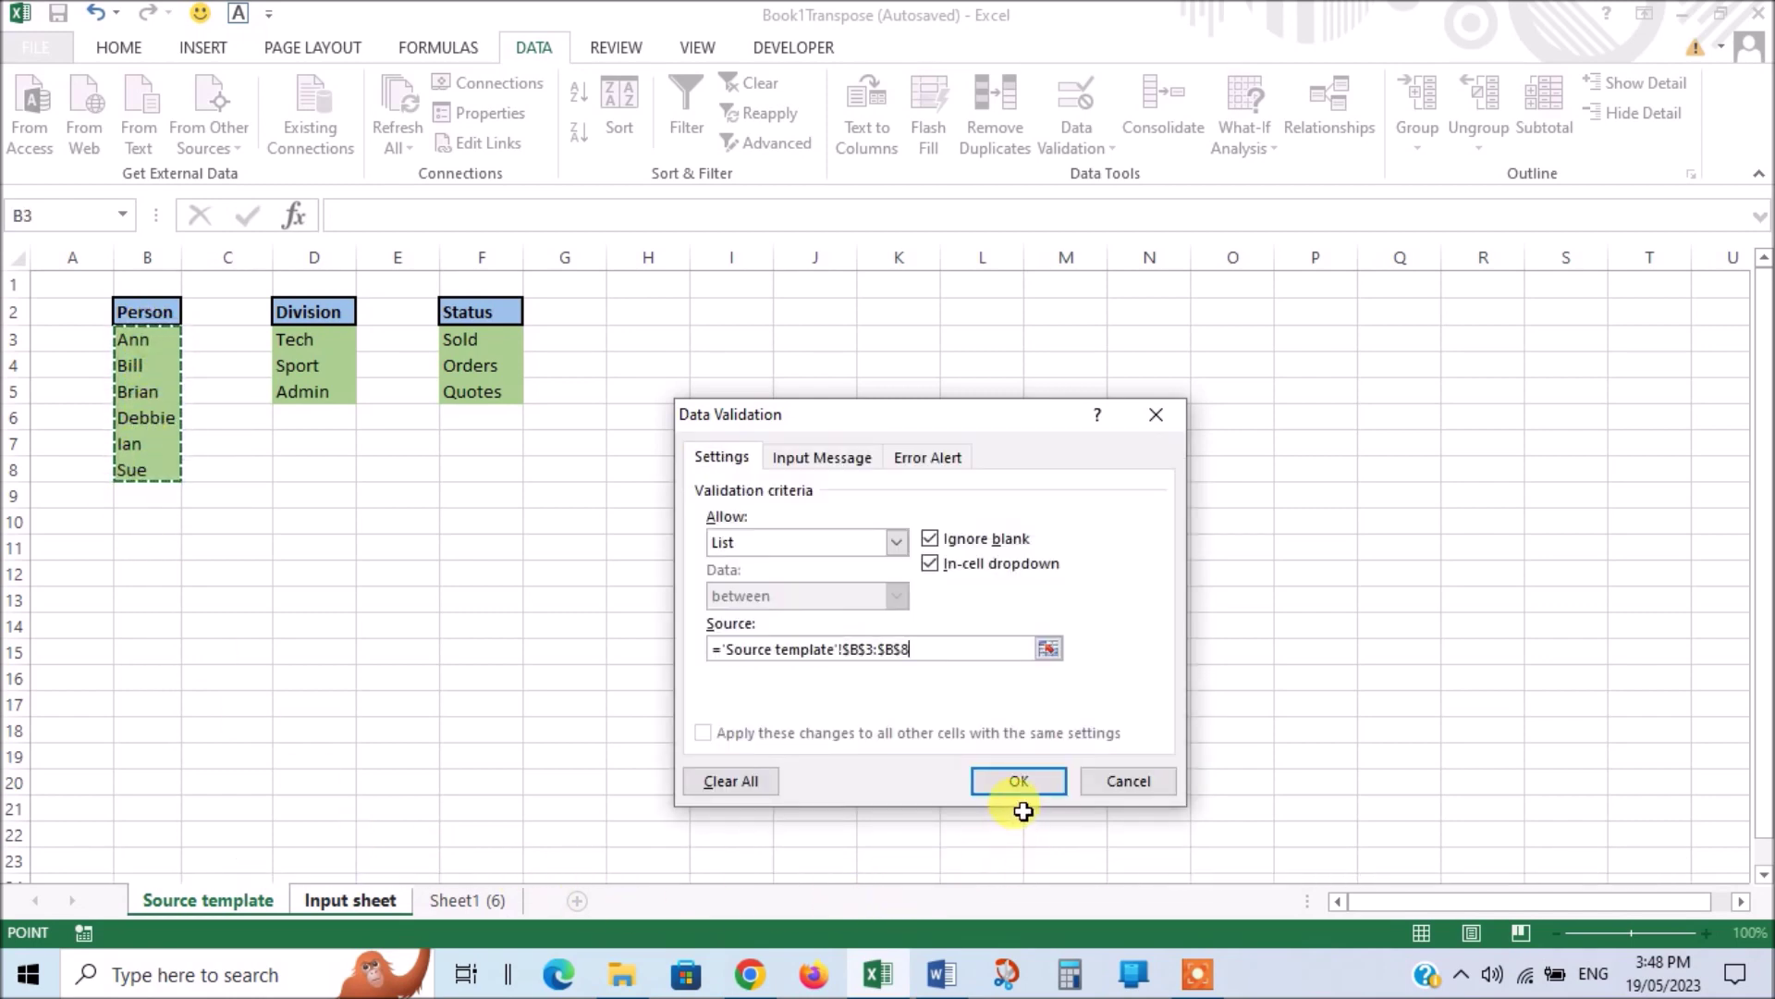
pyautogui.click(1019, 781)
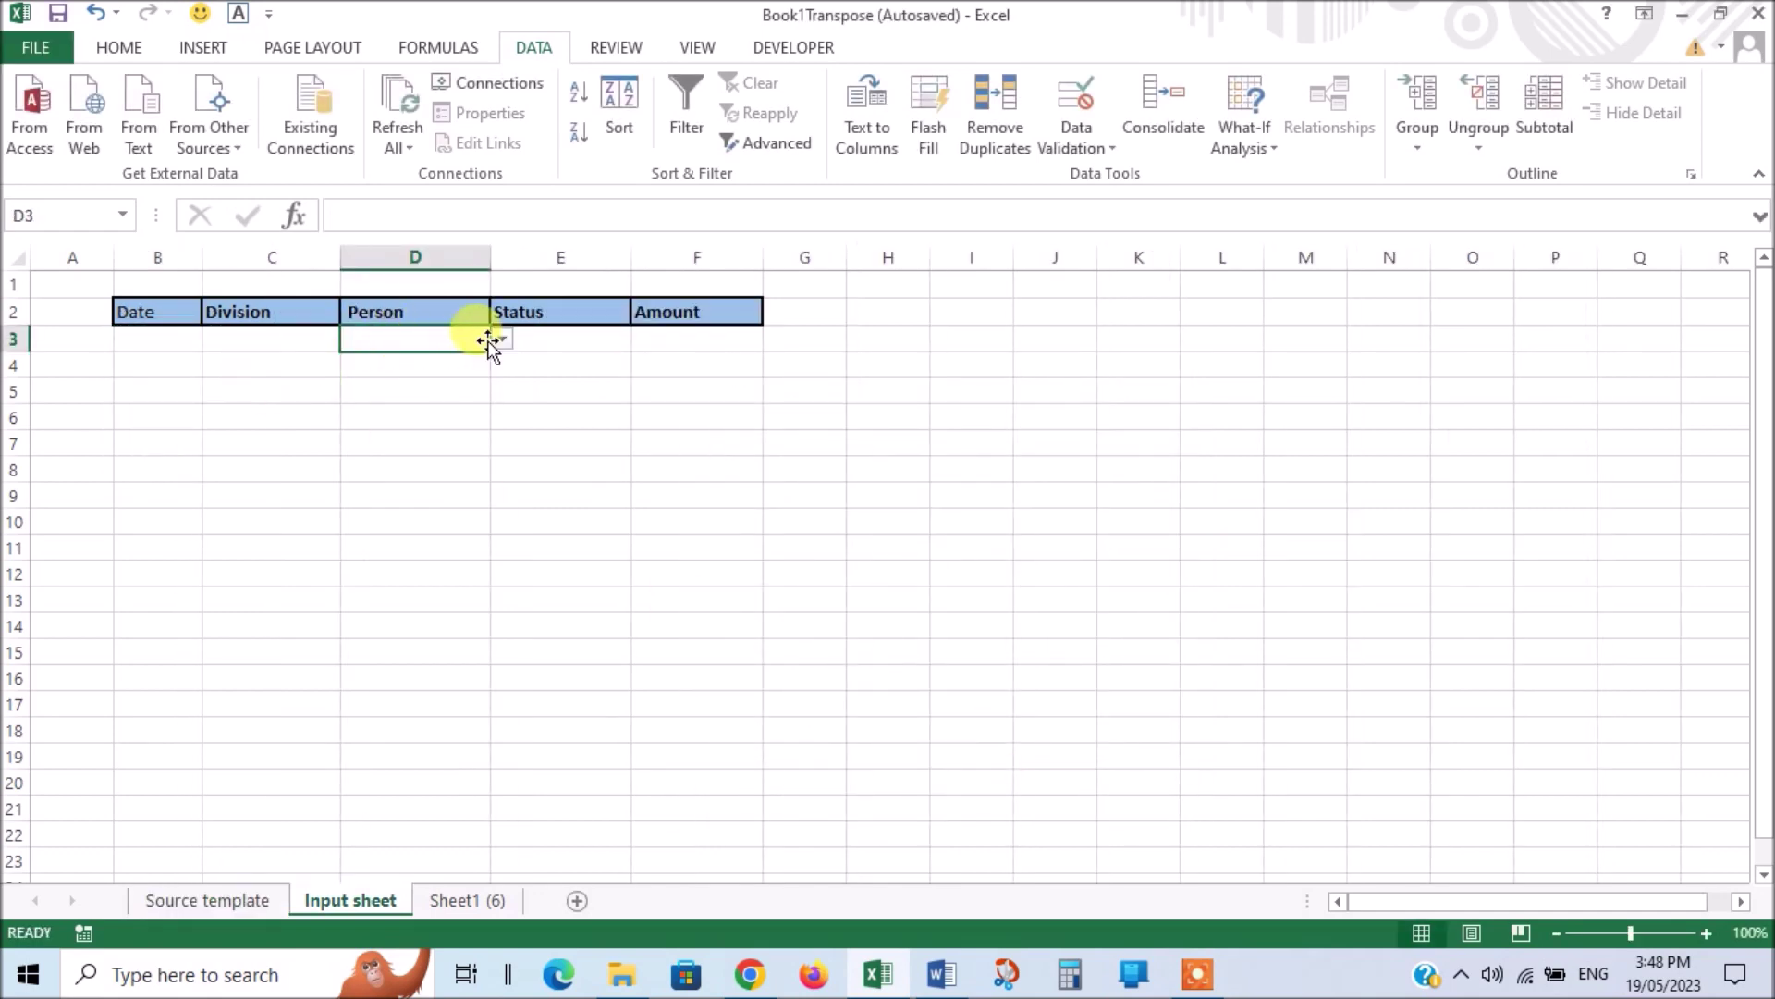
# Step: Check the Person drop-down list in D3 and whether the cells below it, such as D7, have one
pyautogui.click(503, 344)
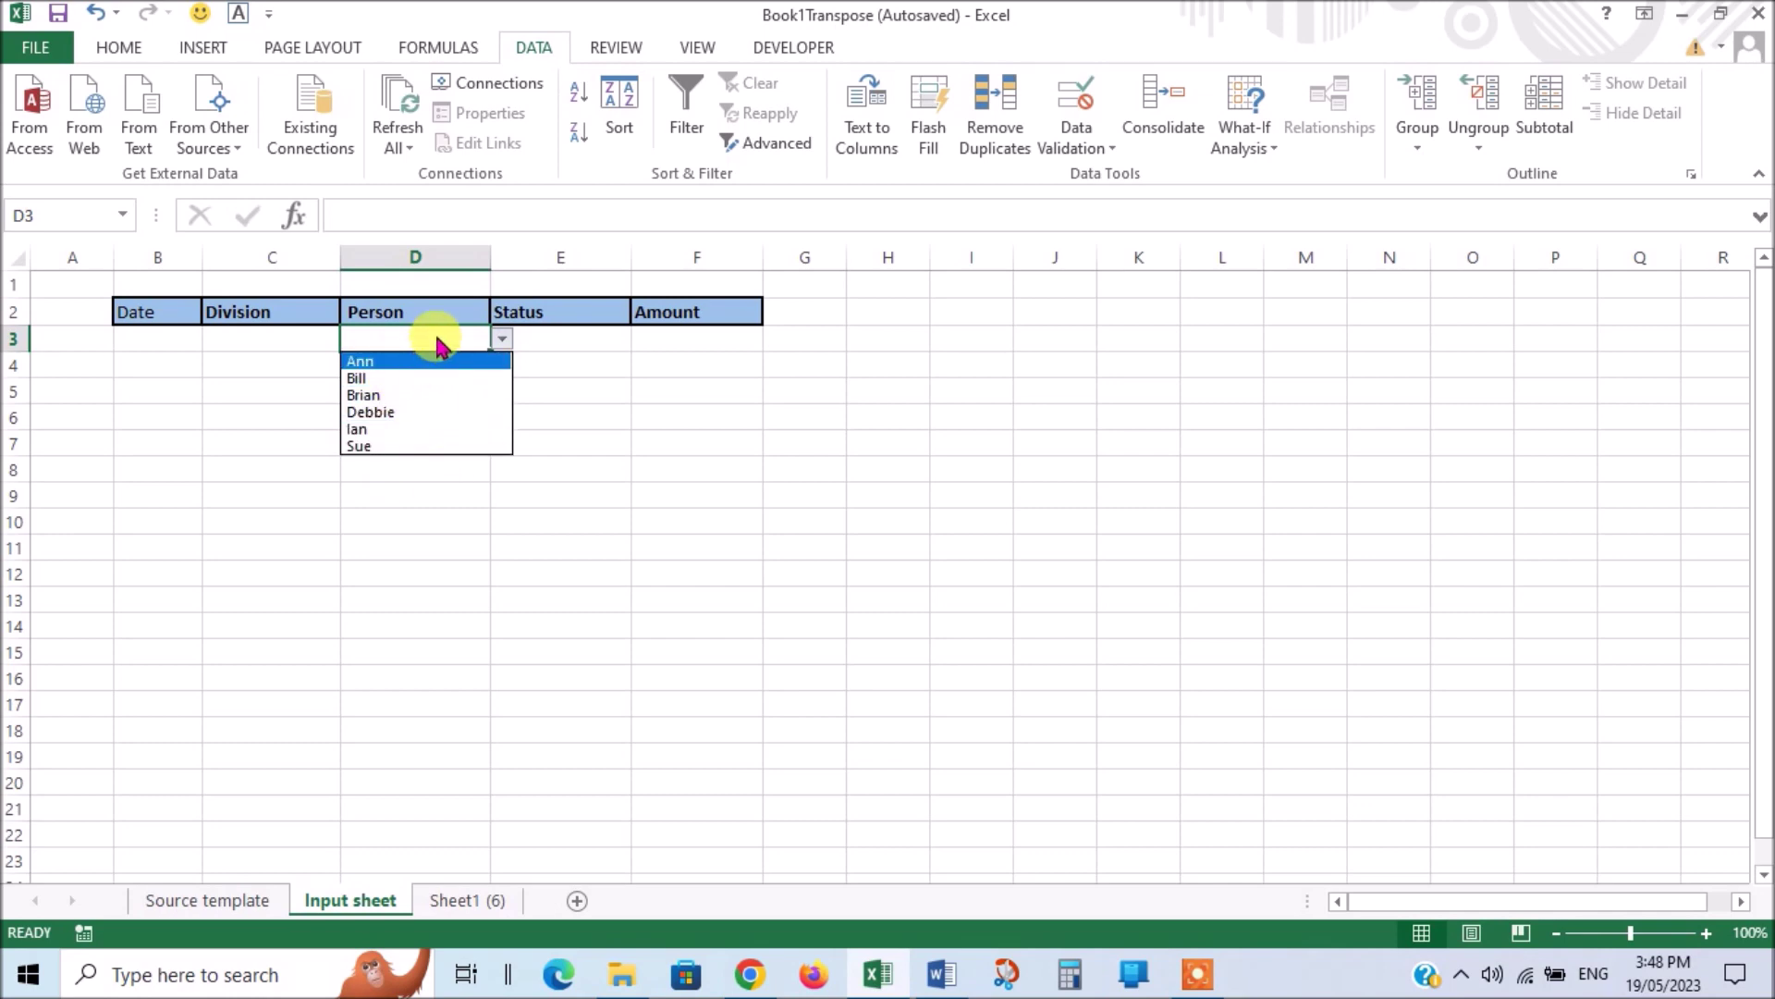
pyautogui.click(439, 342)
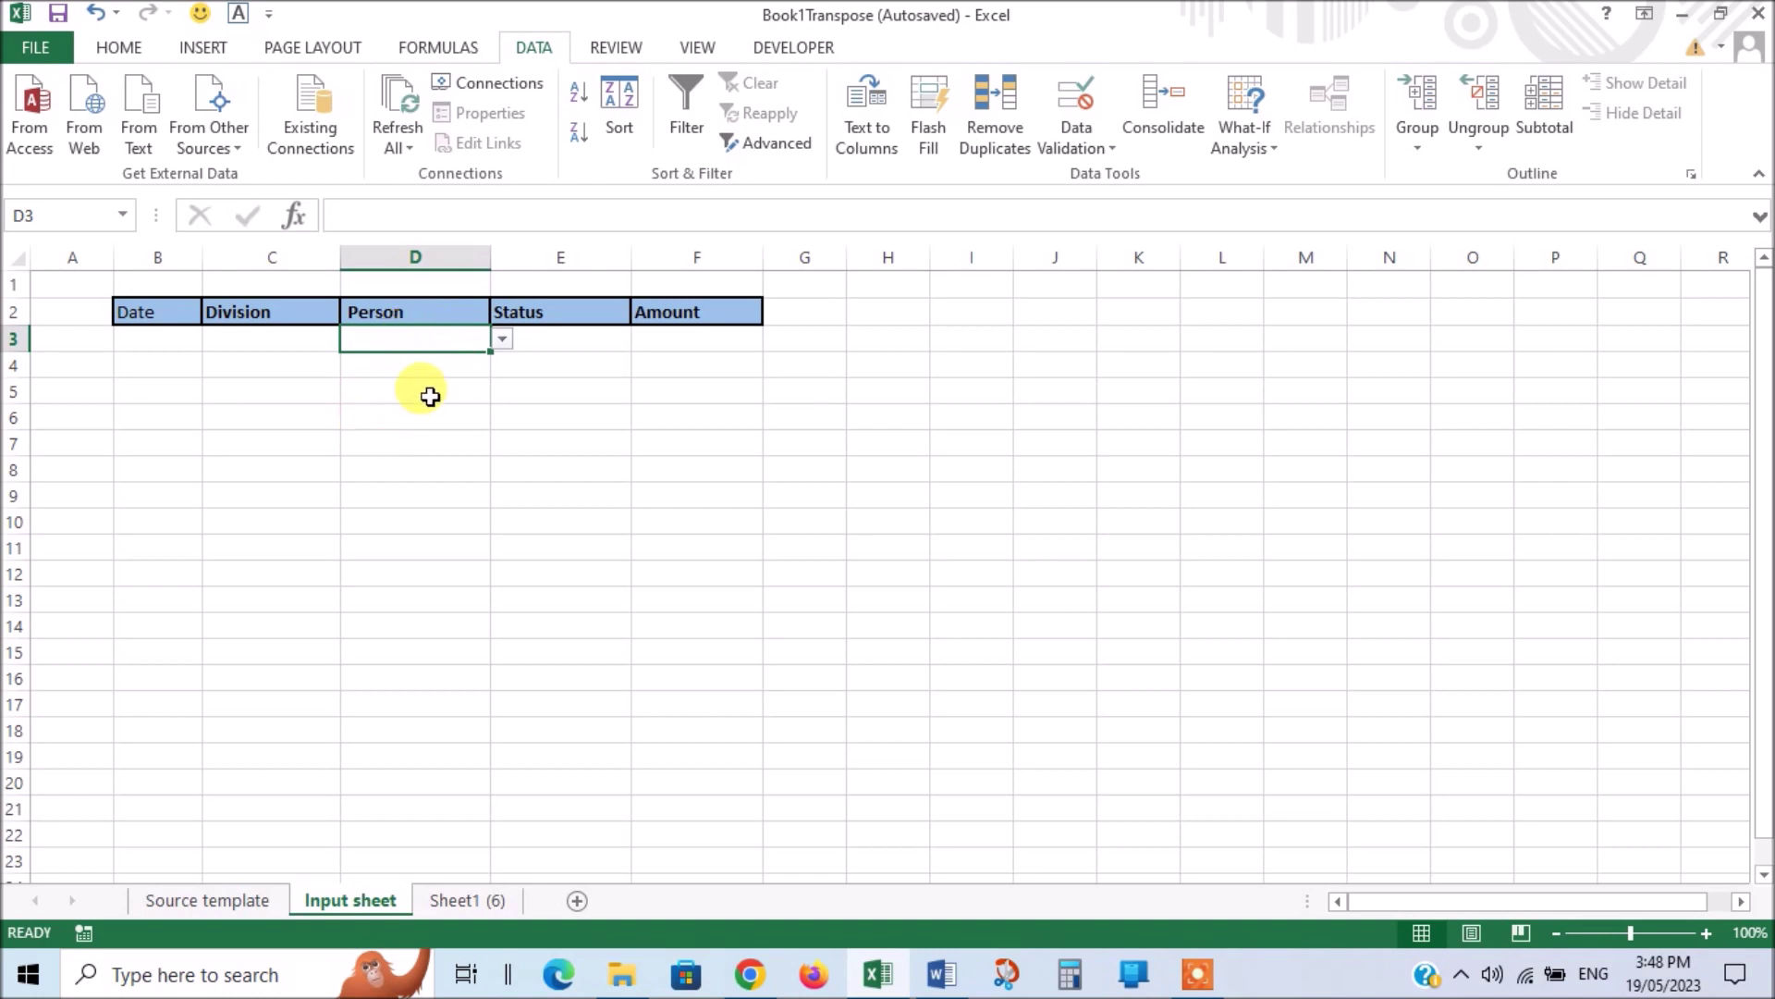
pyautogui.click(431, 396)
pyautogui.click(423, 441)
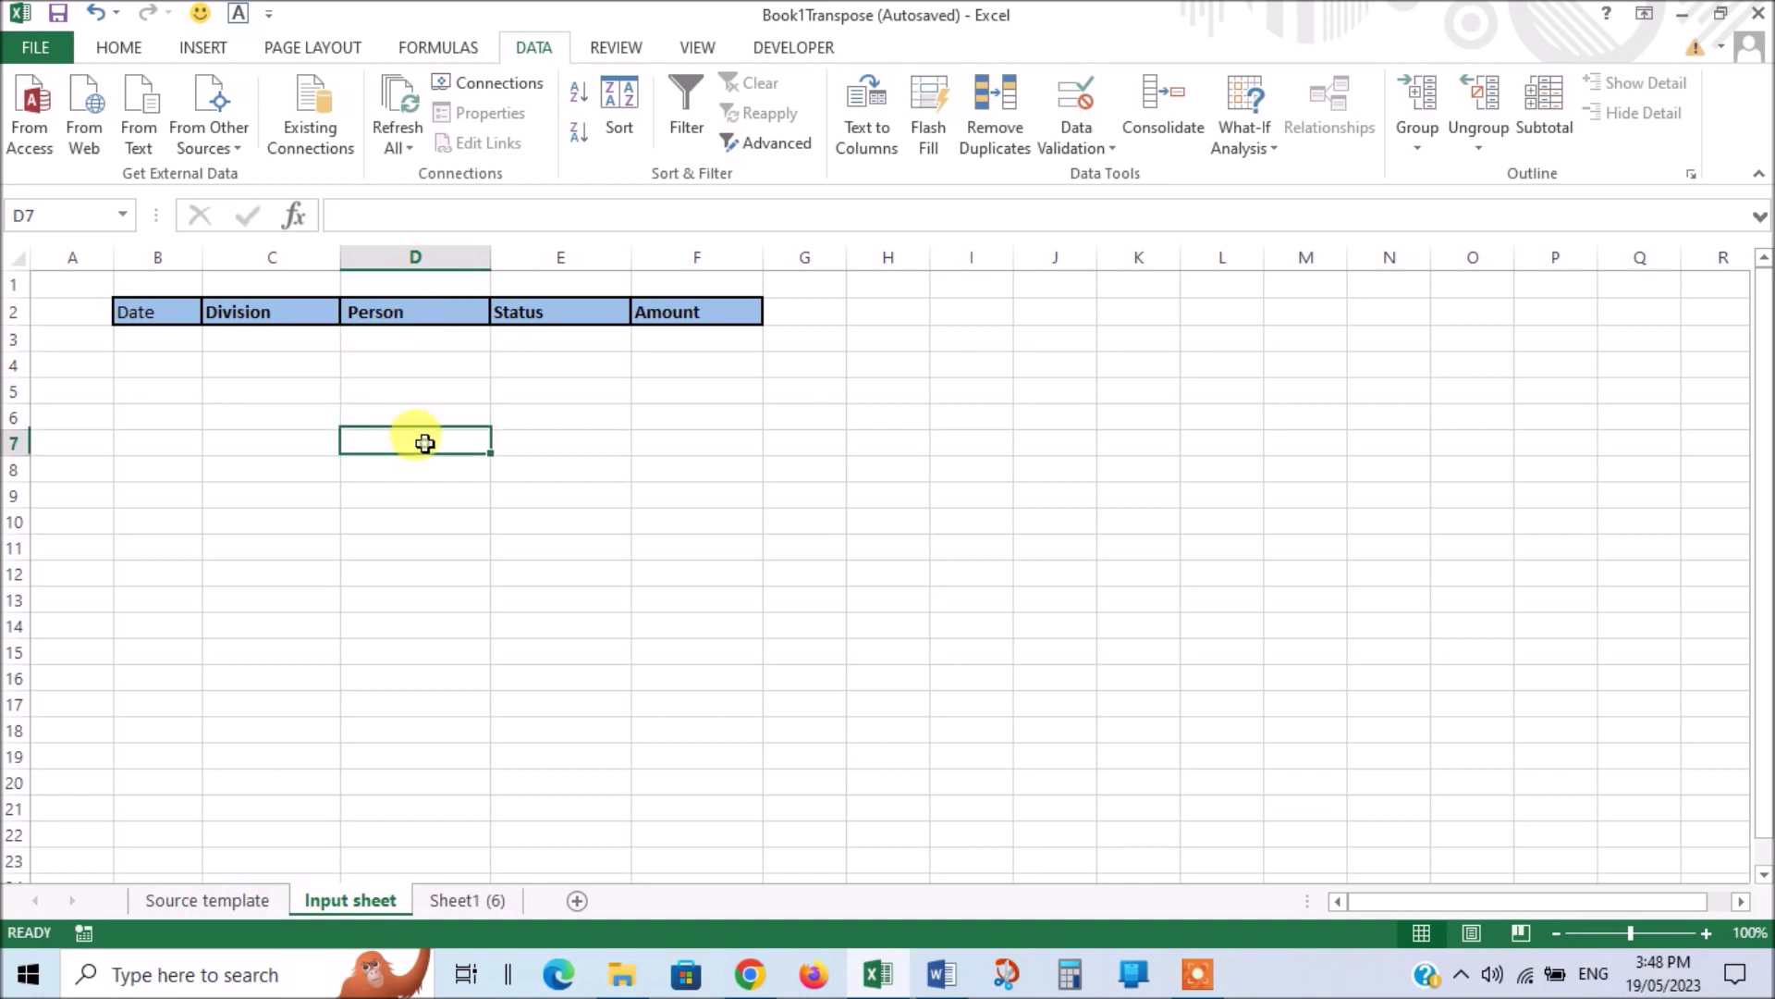
pyautogui.click(435, 338)
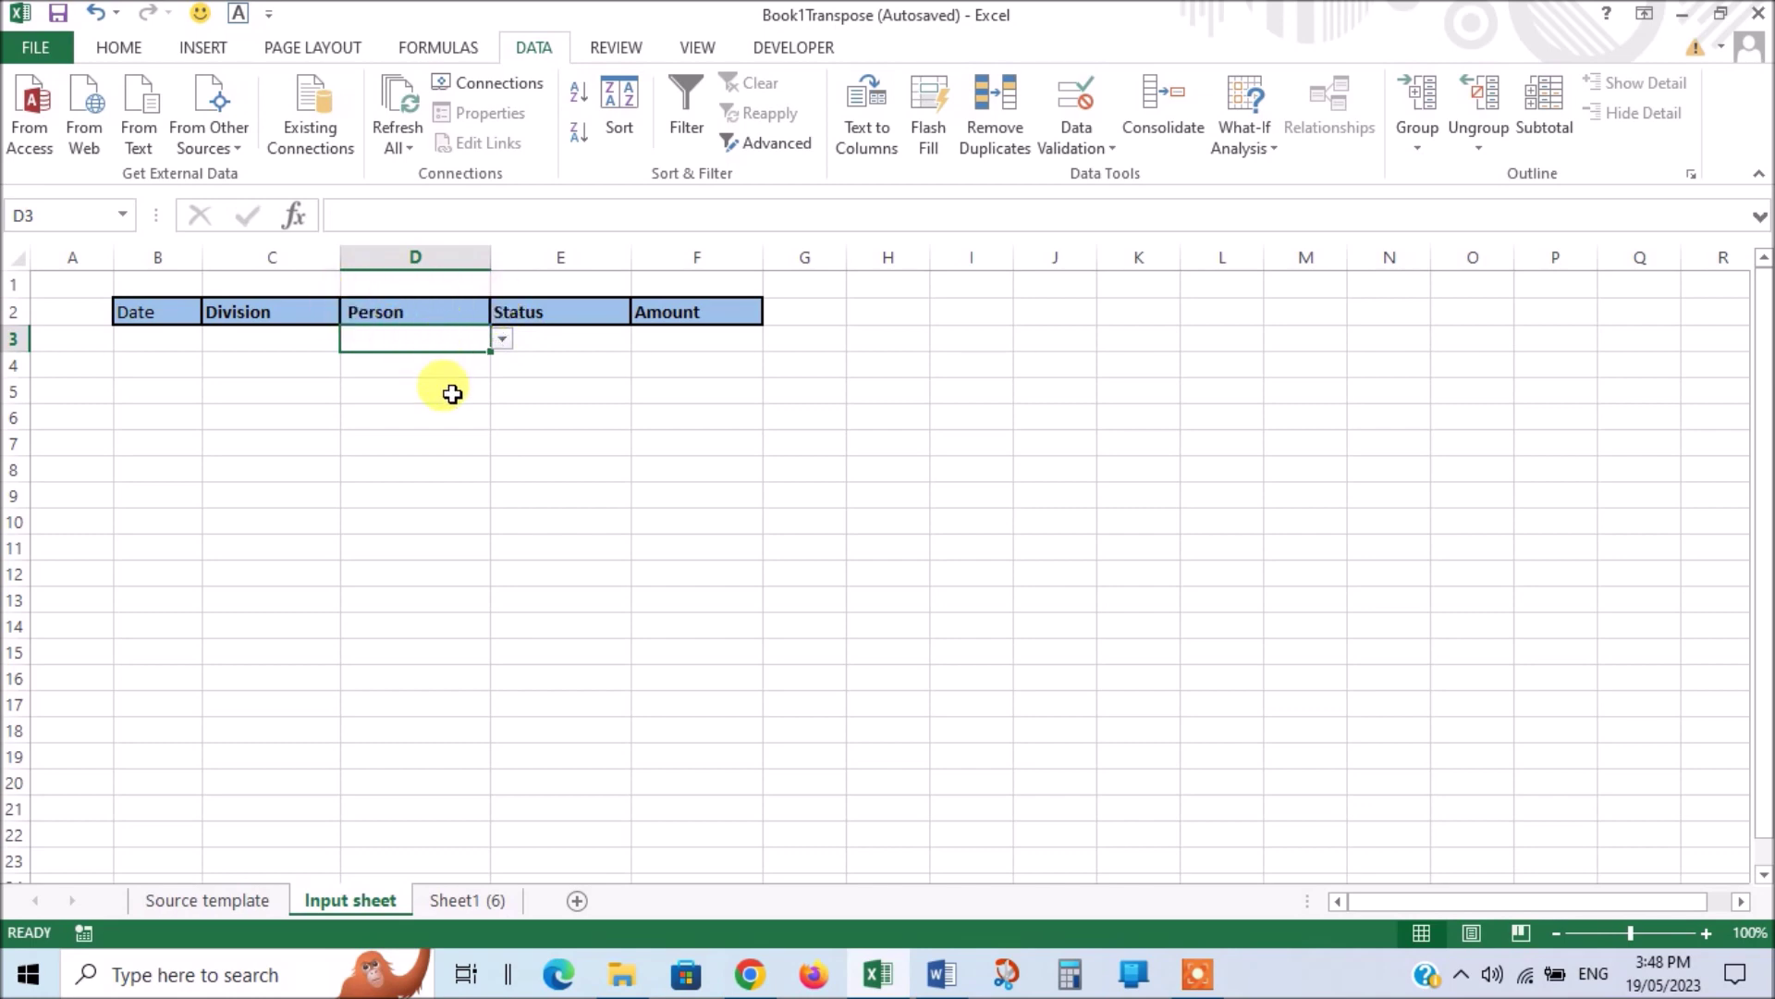
# Step: Add another person's first name in B9, directly below the Person list on the Source template sheet
pyautogui.click(218, 902)
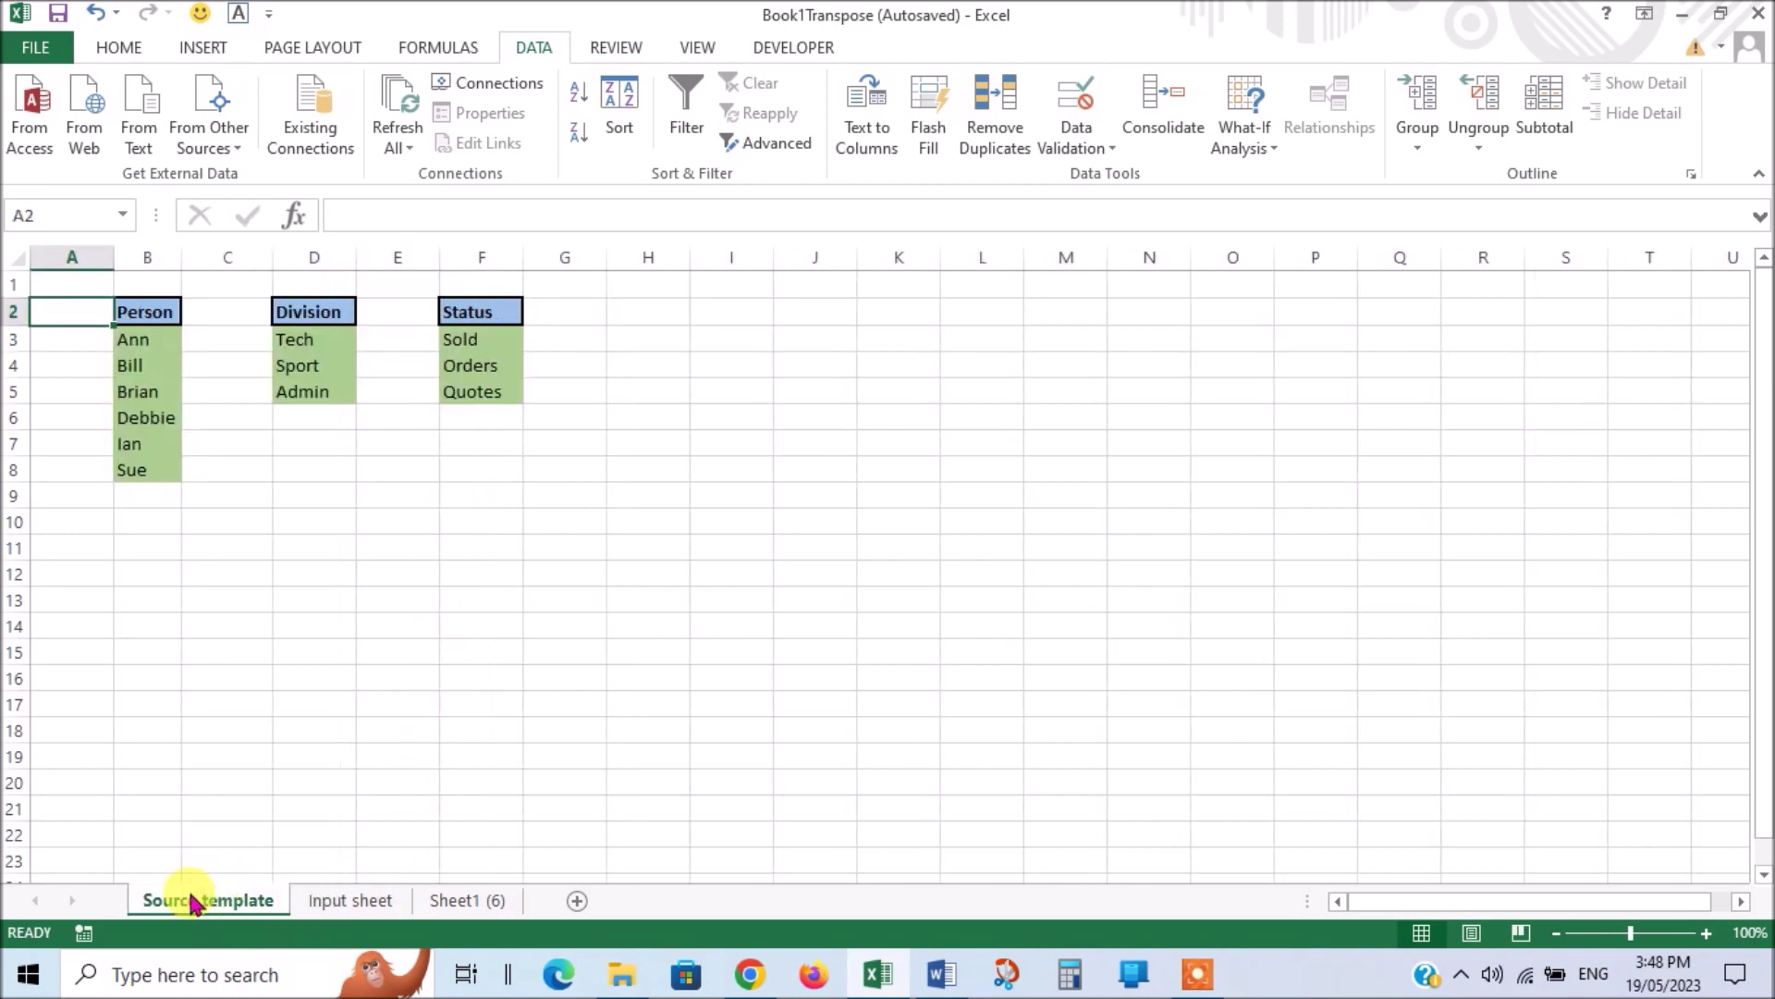
pyautogui.click(148, 499)
pyautogui.doubleClick(147, 500)
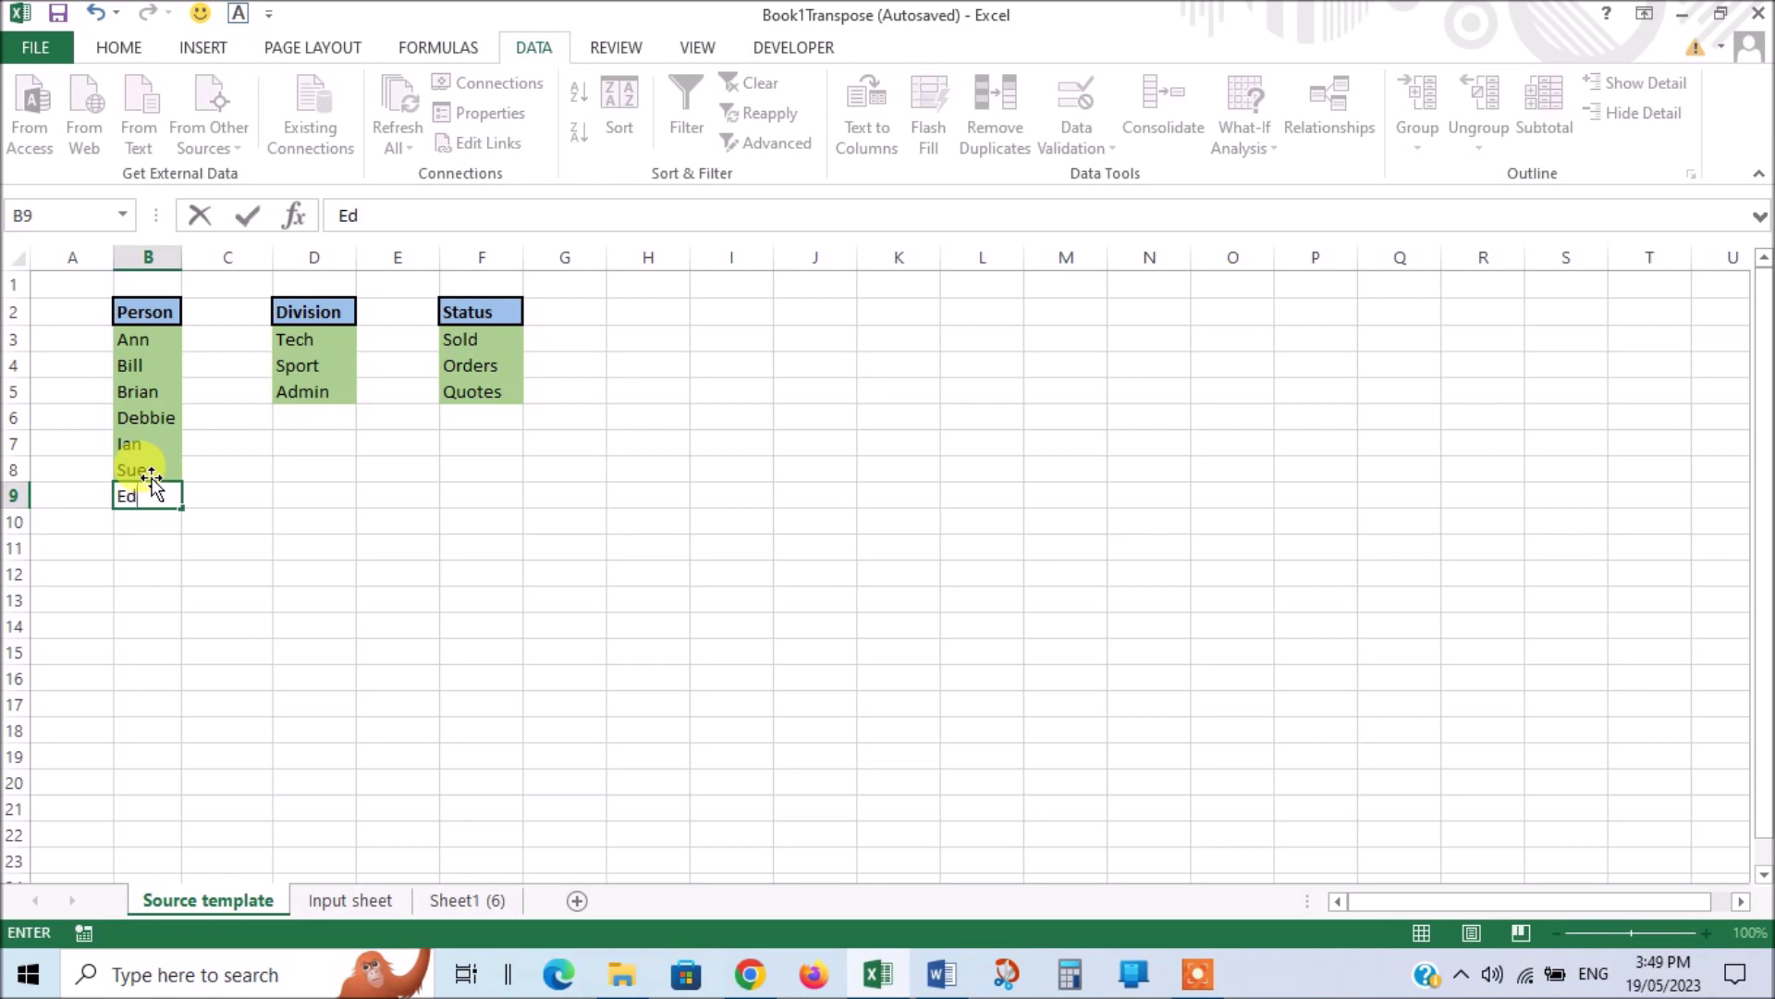
pyautogui.write('Ed')
pyautogui.click(250, 492)
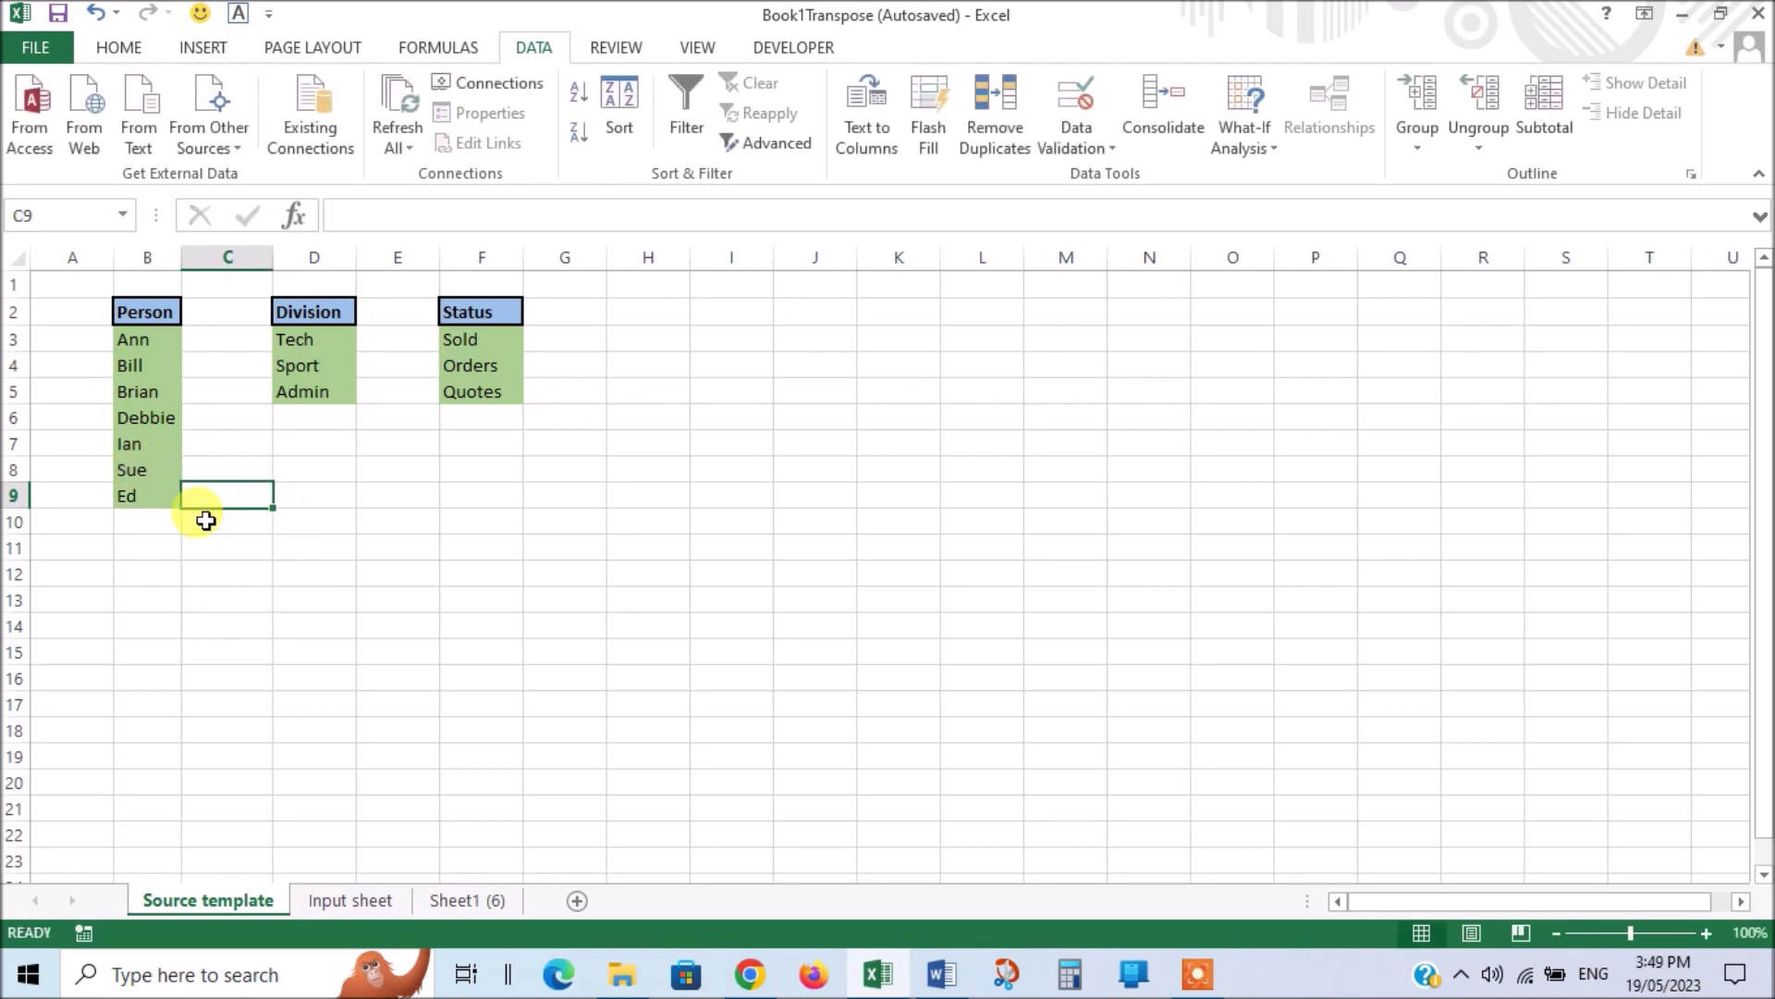
# Step: Check D3's drop-down list on the Input sheet for the name added to the source list
pyautogui.click(344, 908)
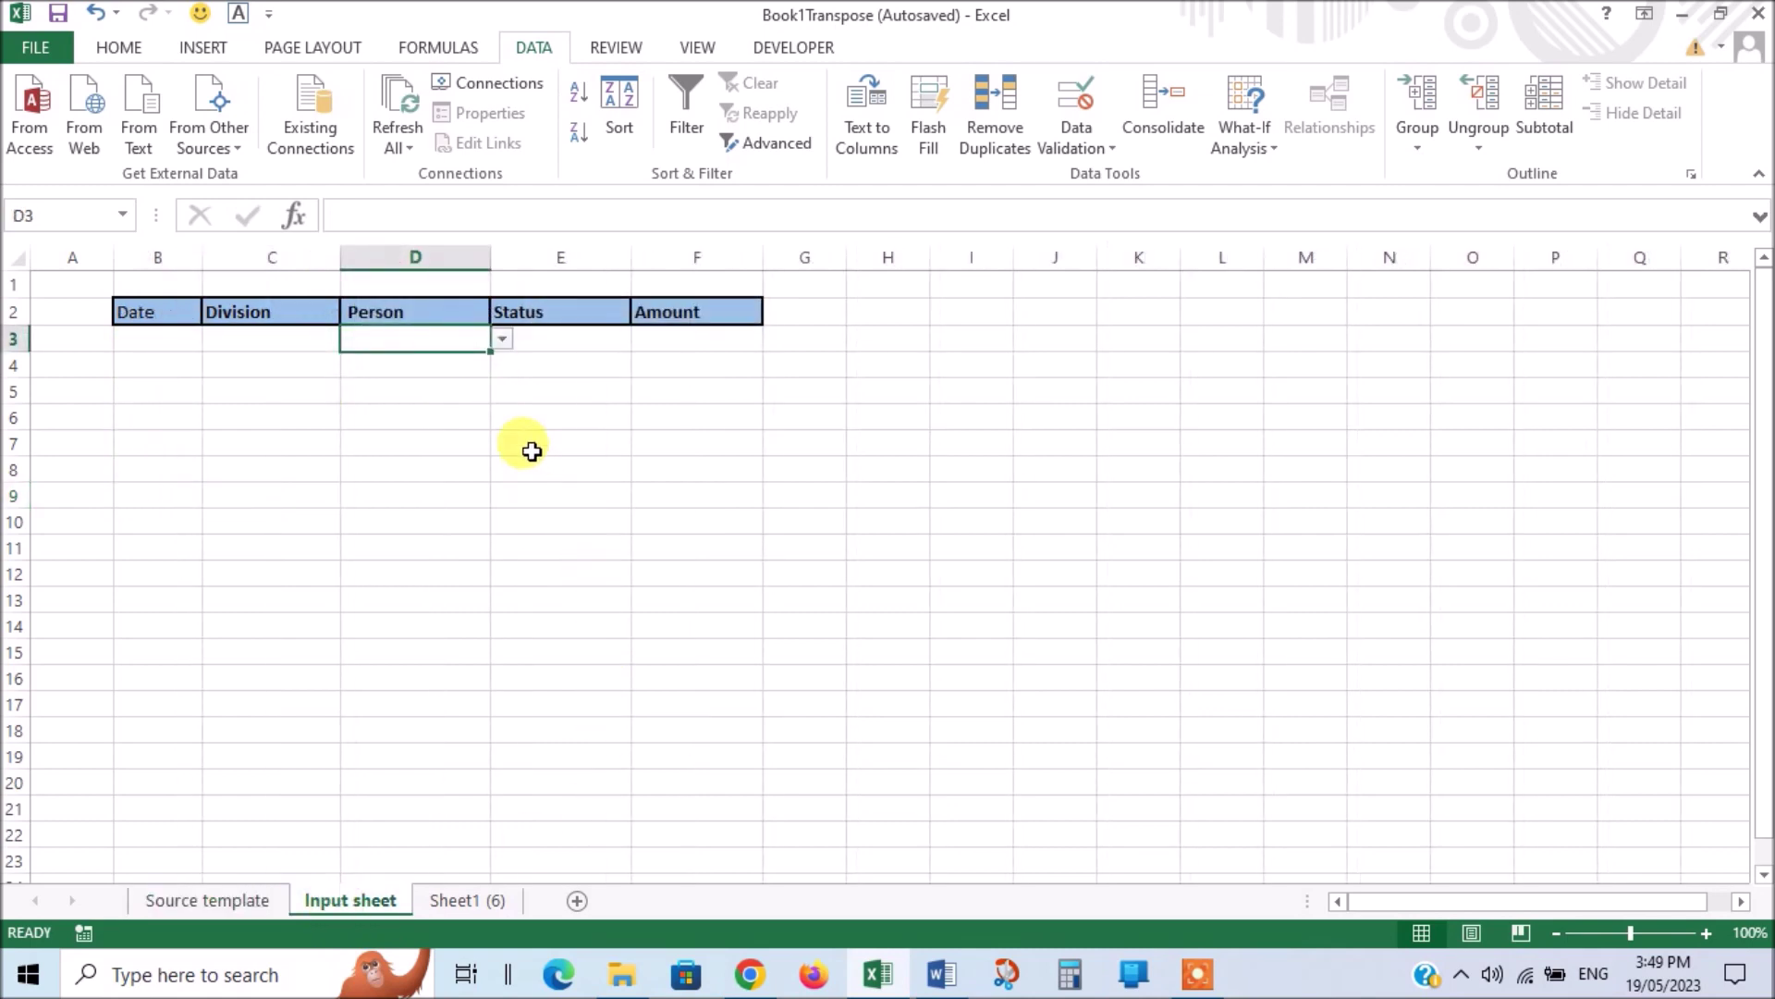
pyautogui.click(502, 341)
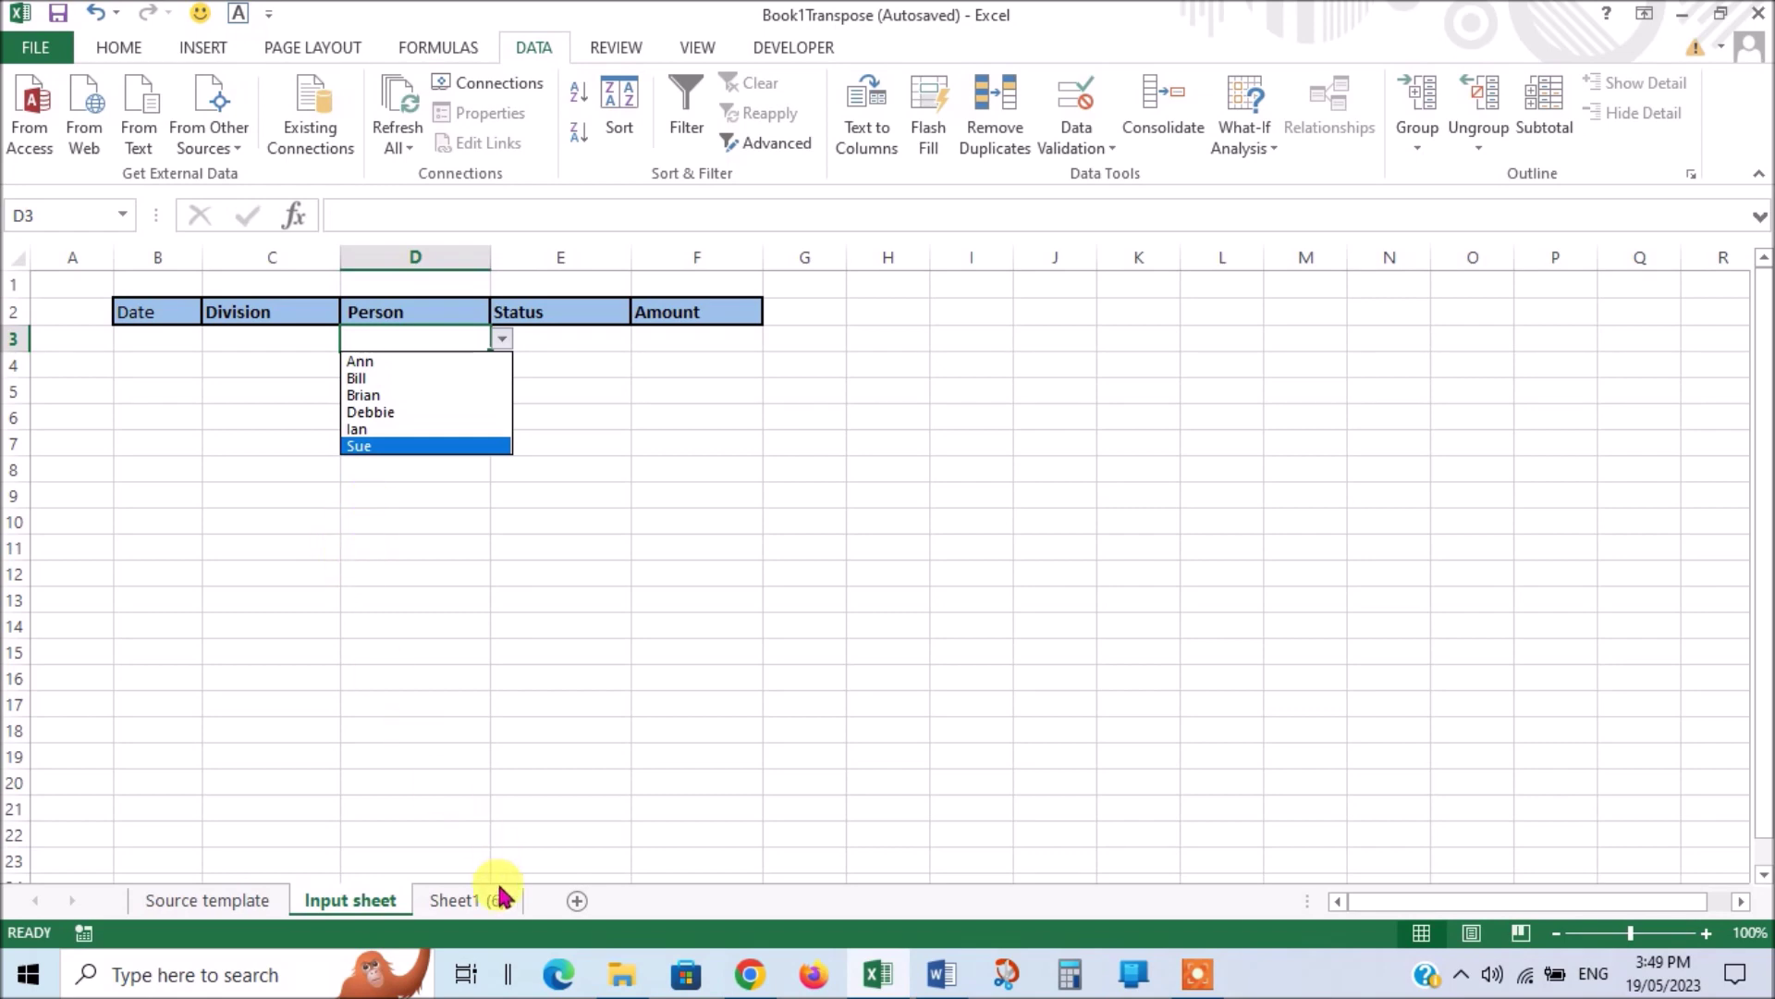
pyautogui.click(227, 906)
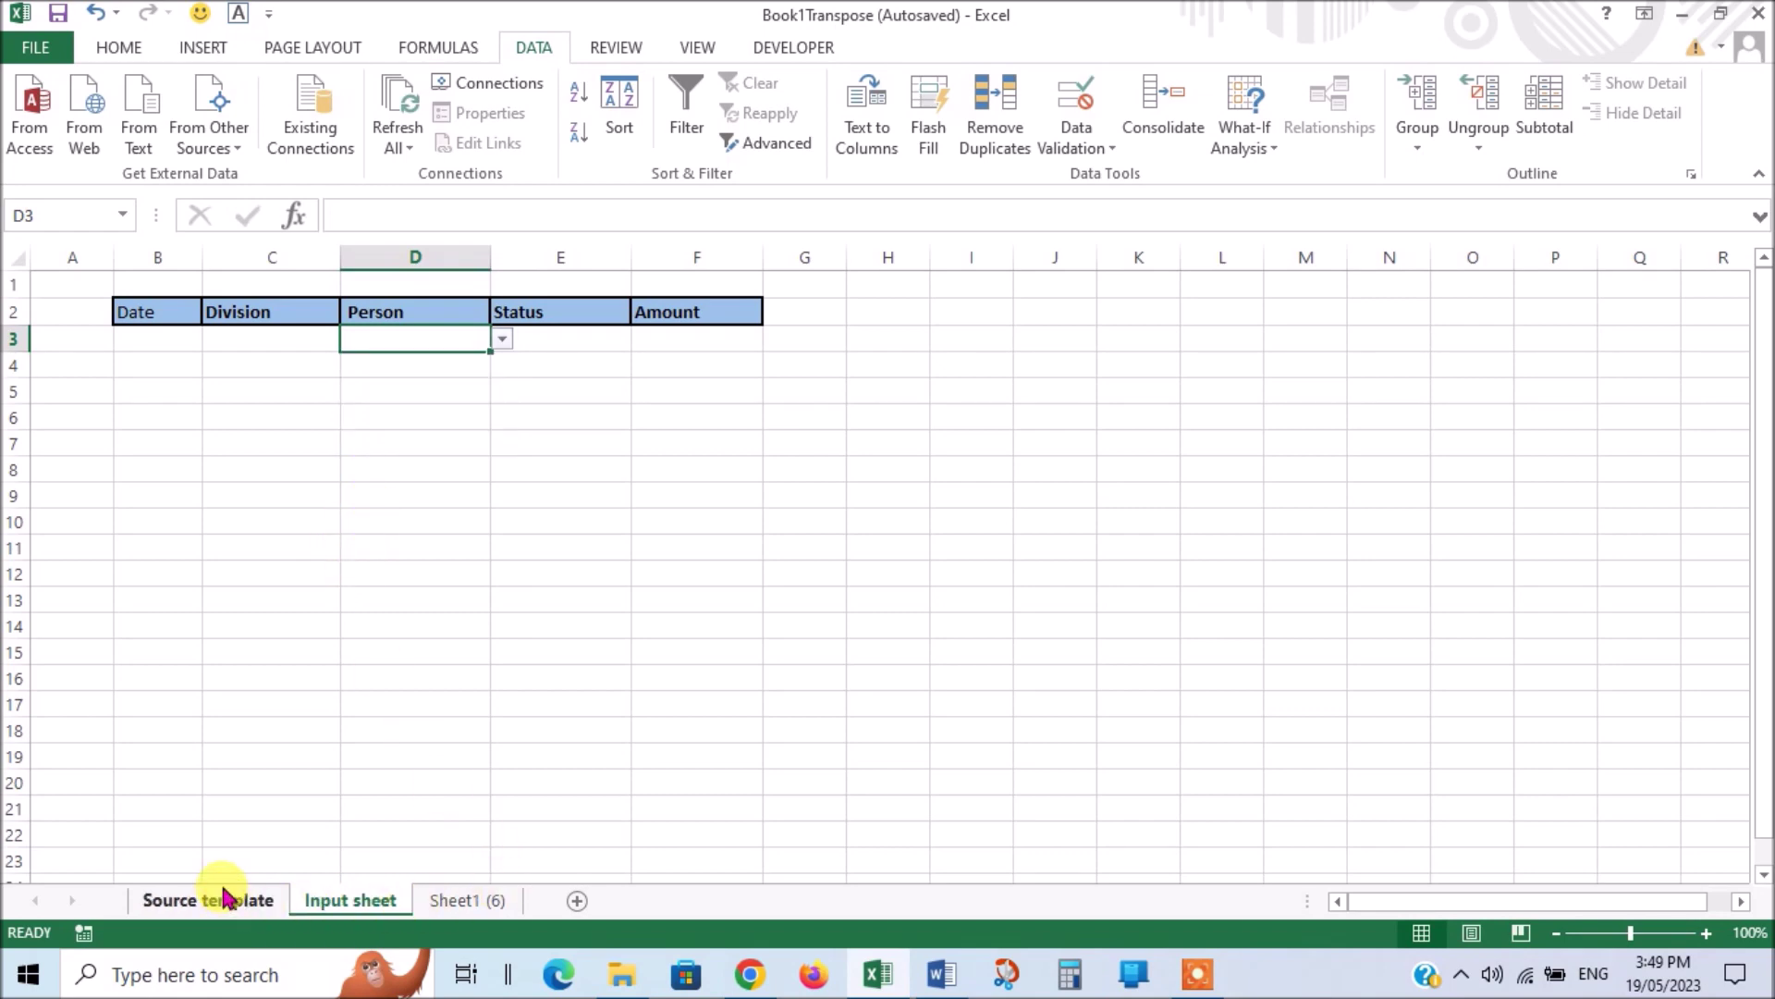
# Step: Move the name in B9 of the Source template sheet up one row, inserting it above the entry in B8
pyautogui.click(211, 906)
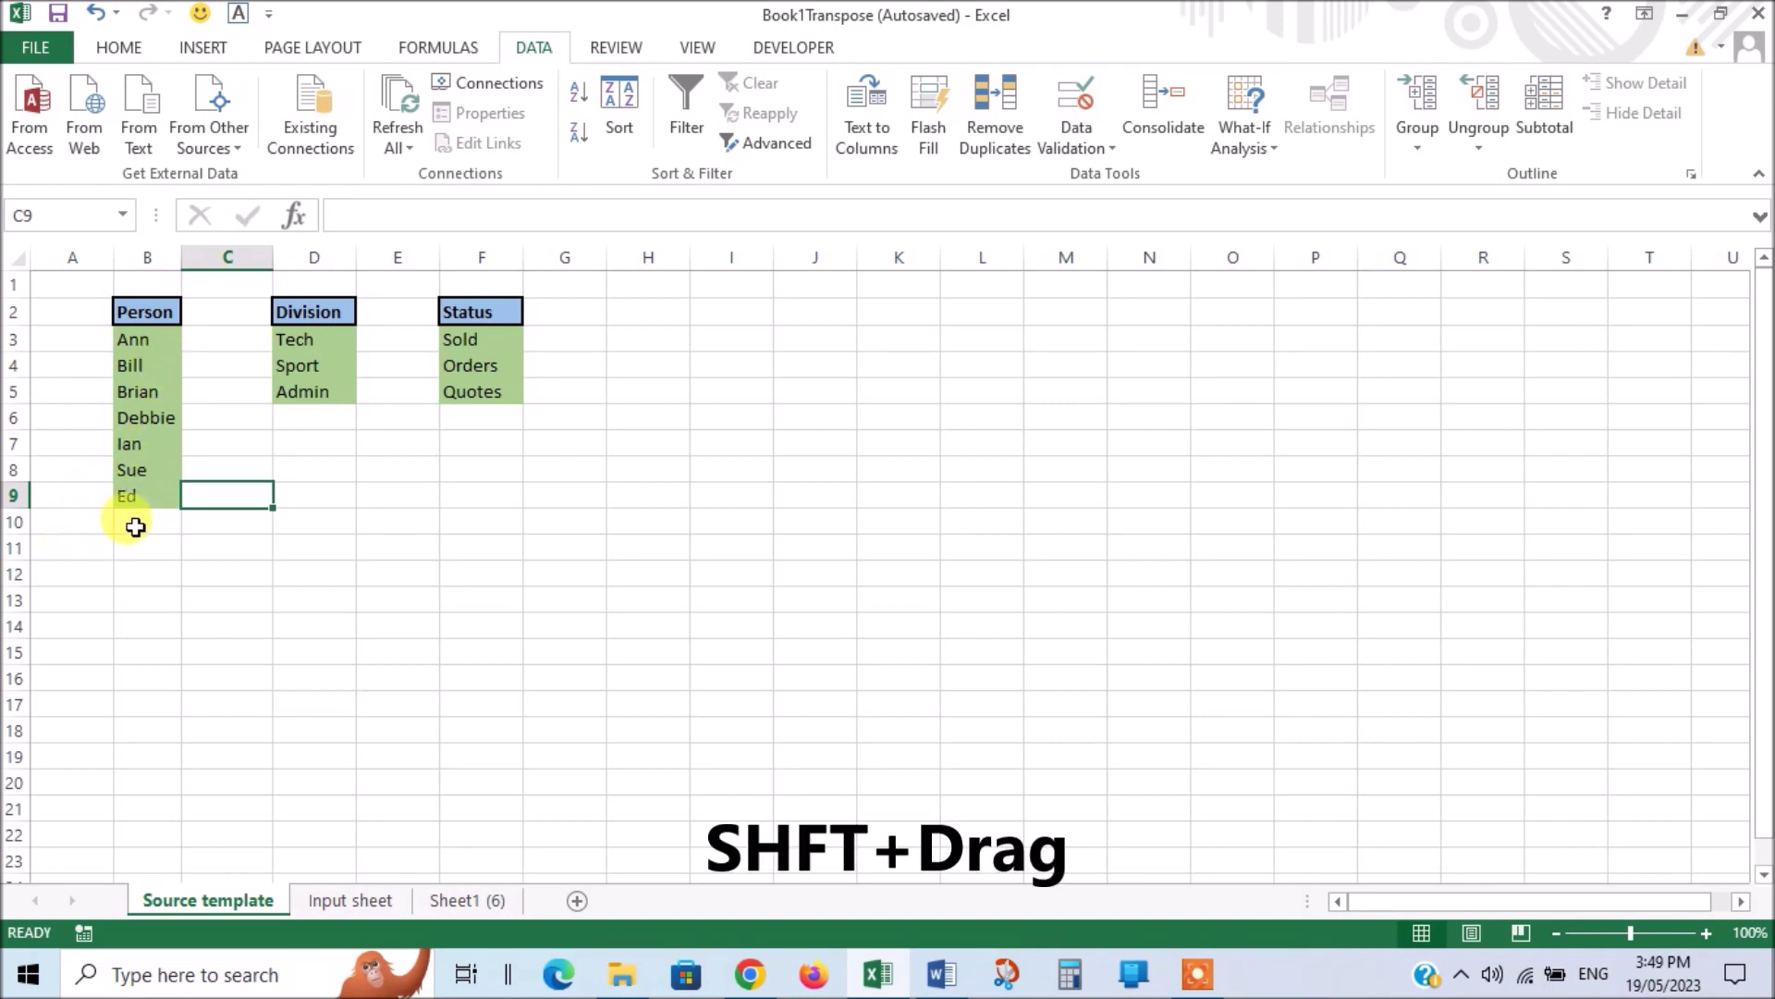
pyautogui.click(151, 497)
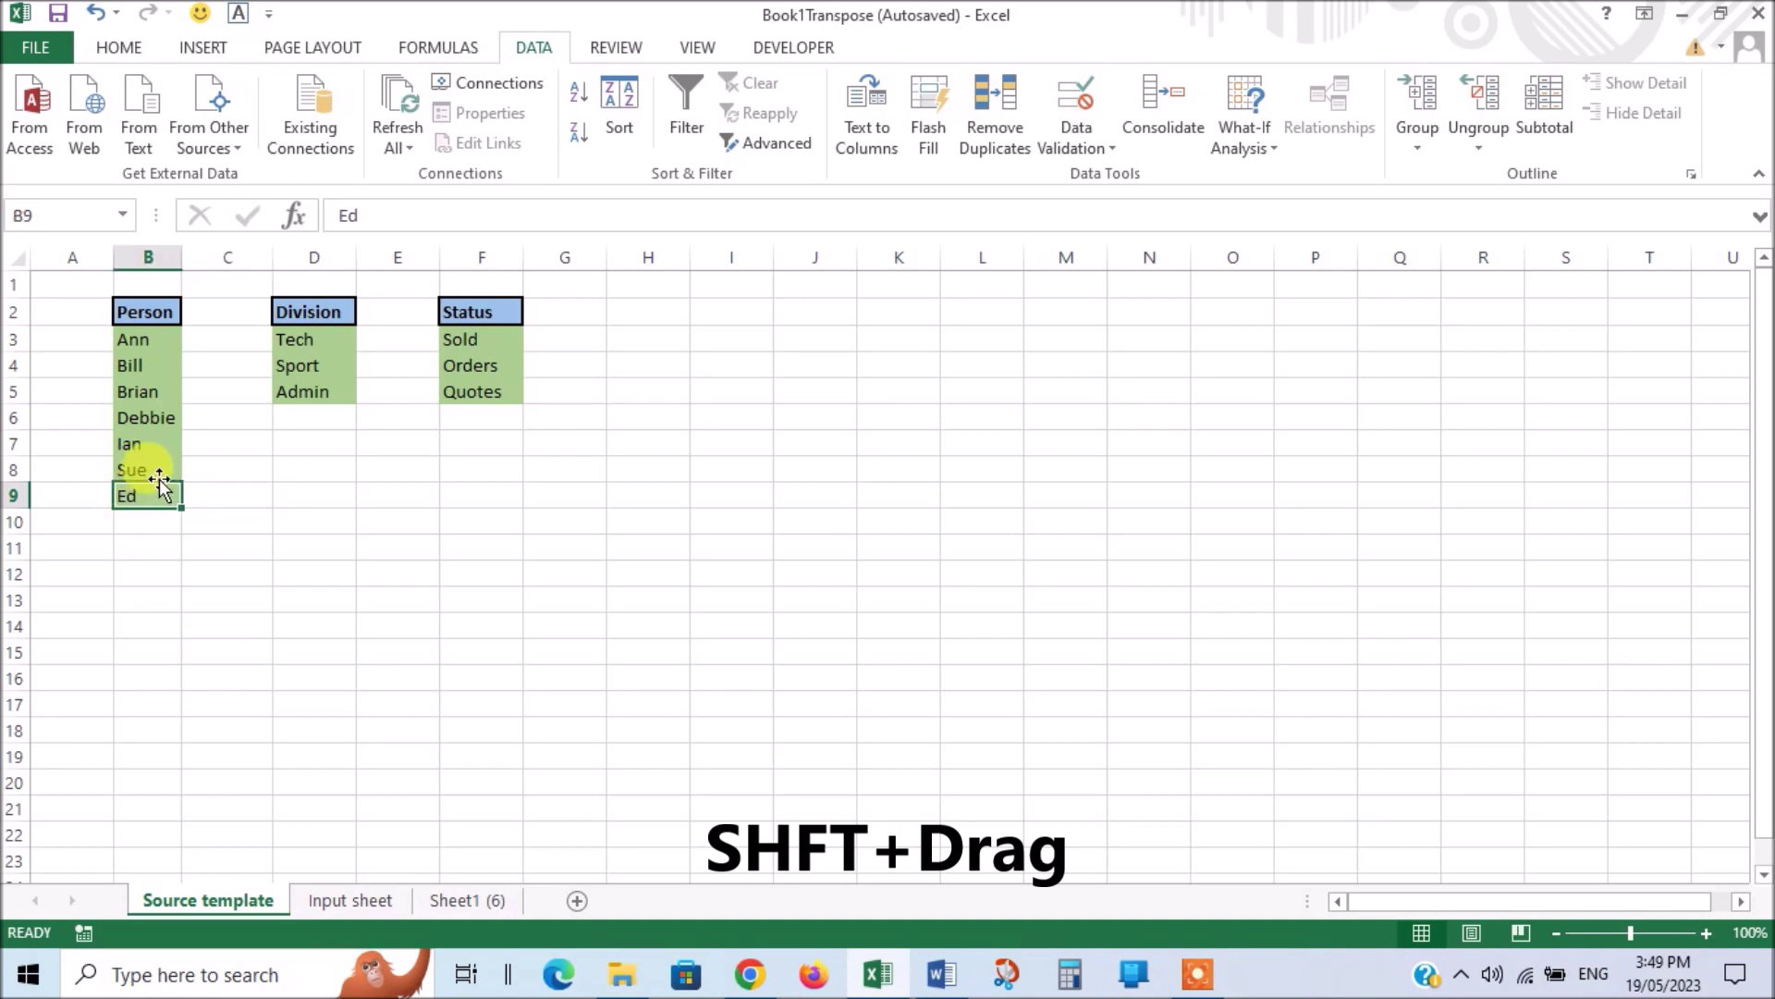
pyautogui.moveTo(159, 481); pyautogui.dragTo(159, 463)
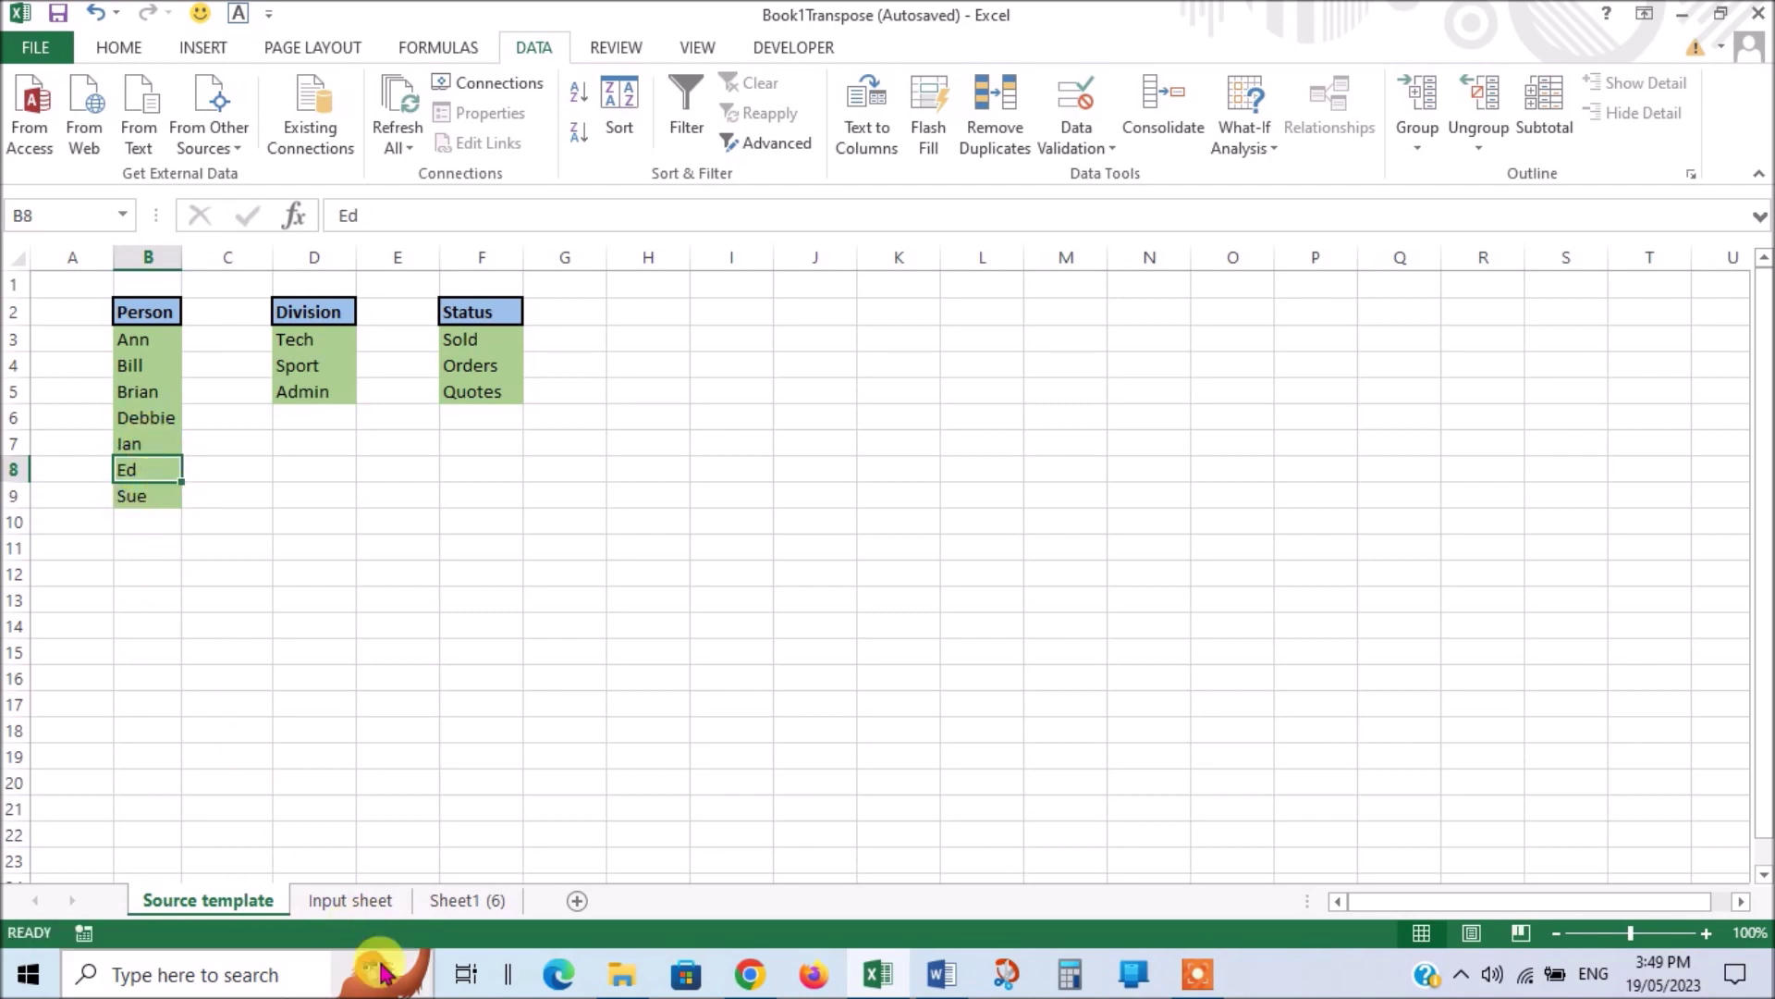
# Step: Check D3's drop-down list on the Input sheet for the moved name and return to the Source template sheet
pyautogui.click(344, 905)
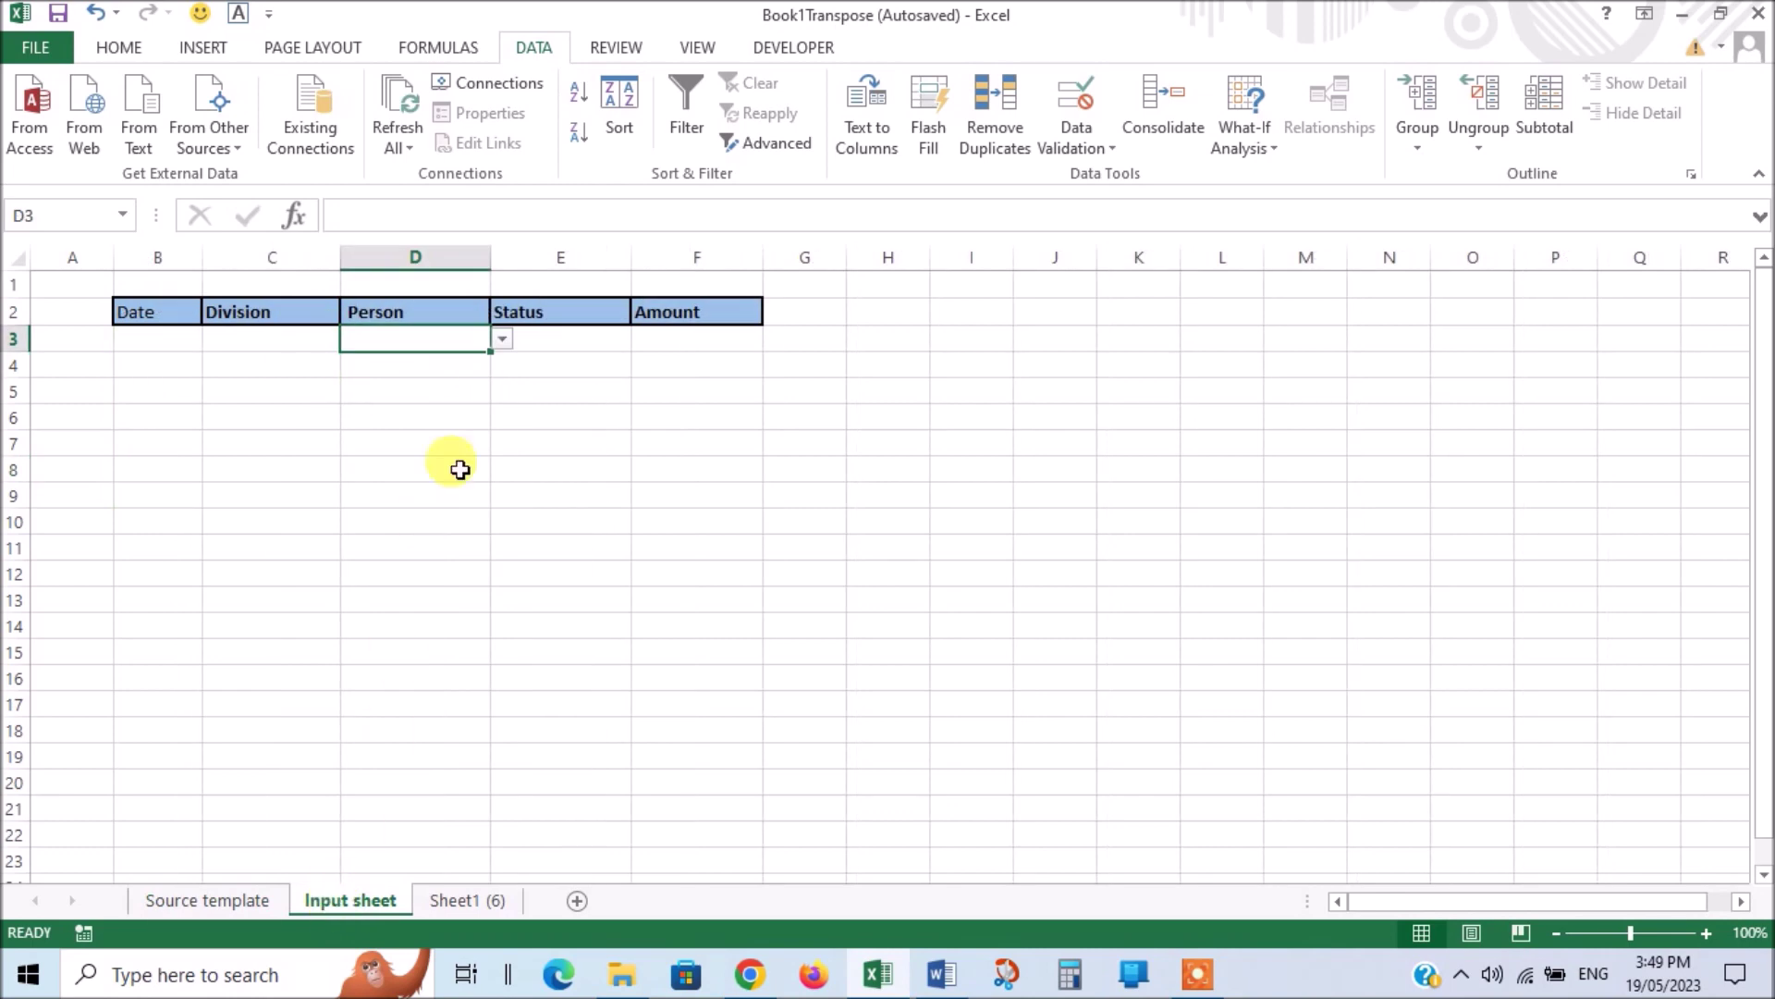
pyautogui.click(504, 340)
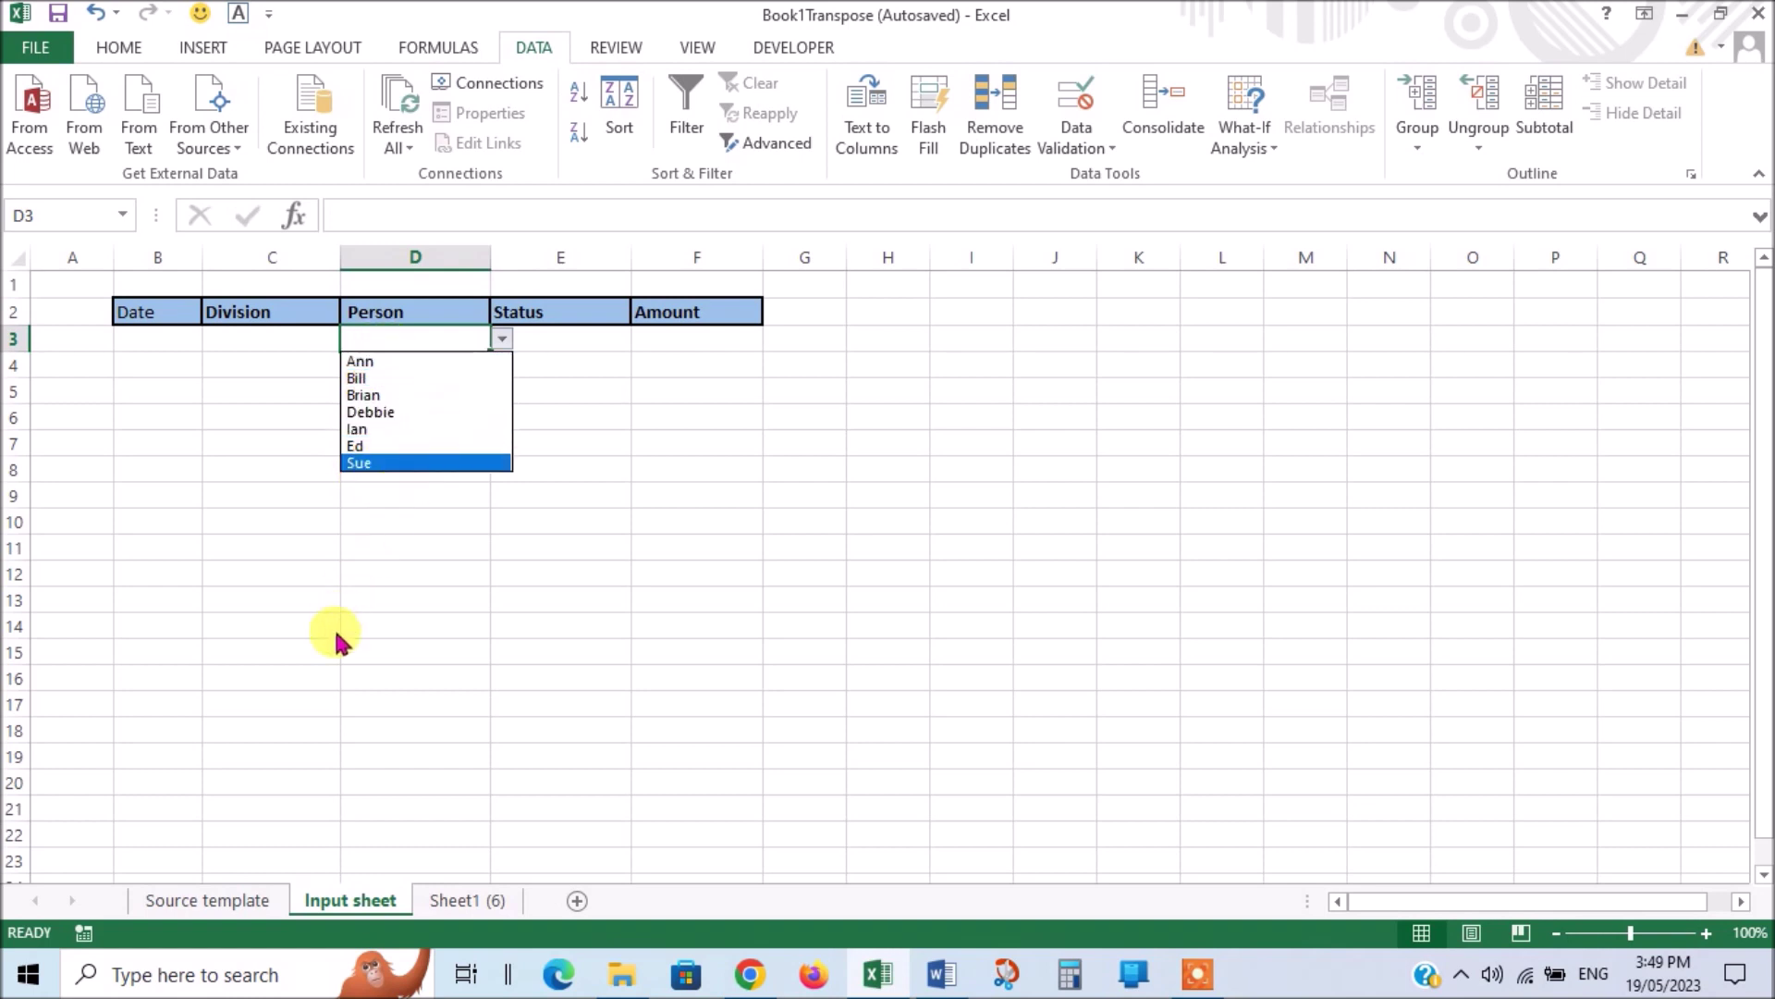
pyautogui.click(205, 901)
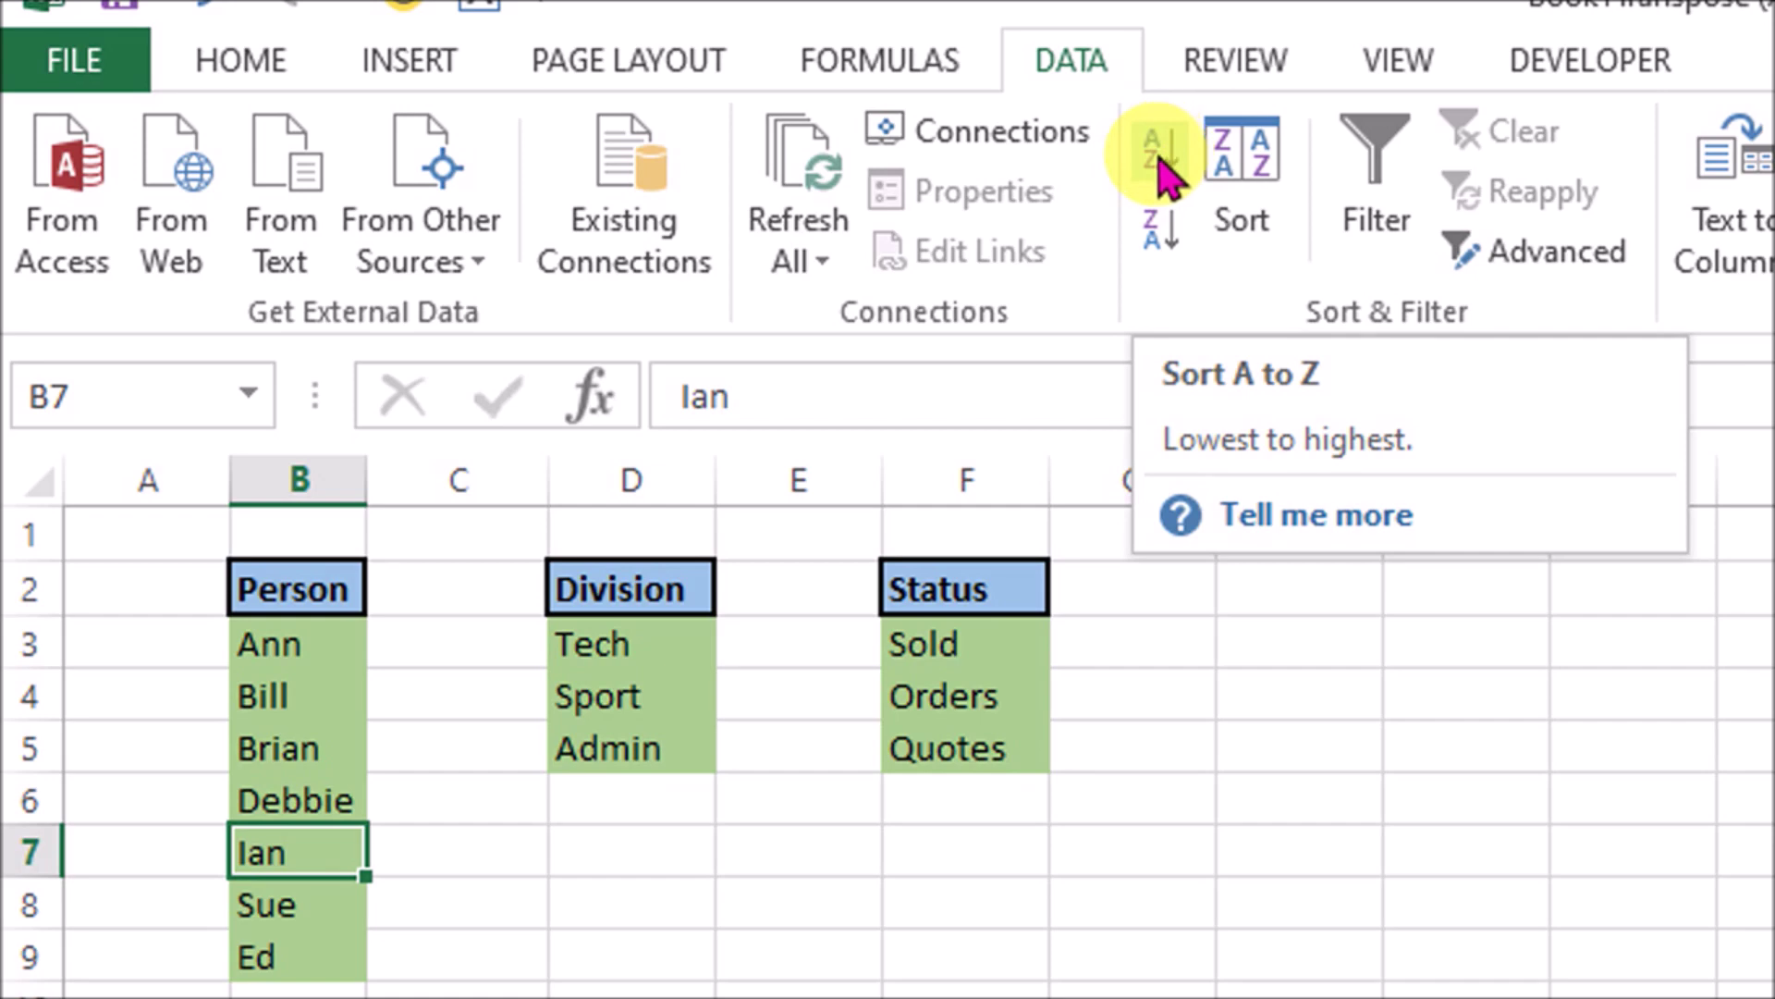
# Step: Sort the Person list on the Source template sheet from A to Z
pyautogui.click(1159, 159)
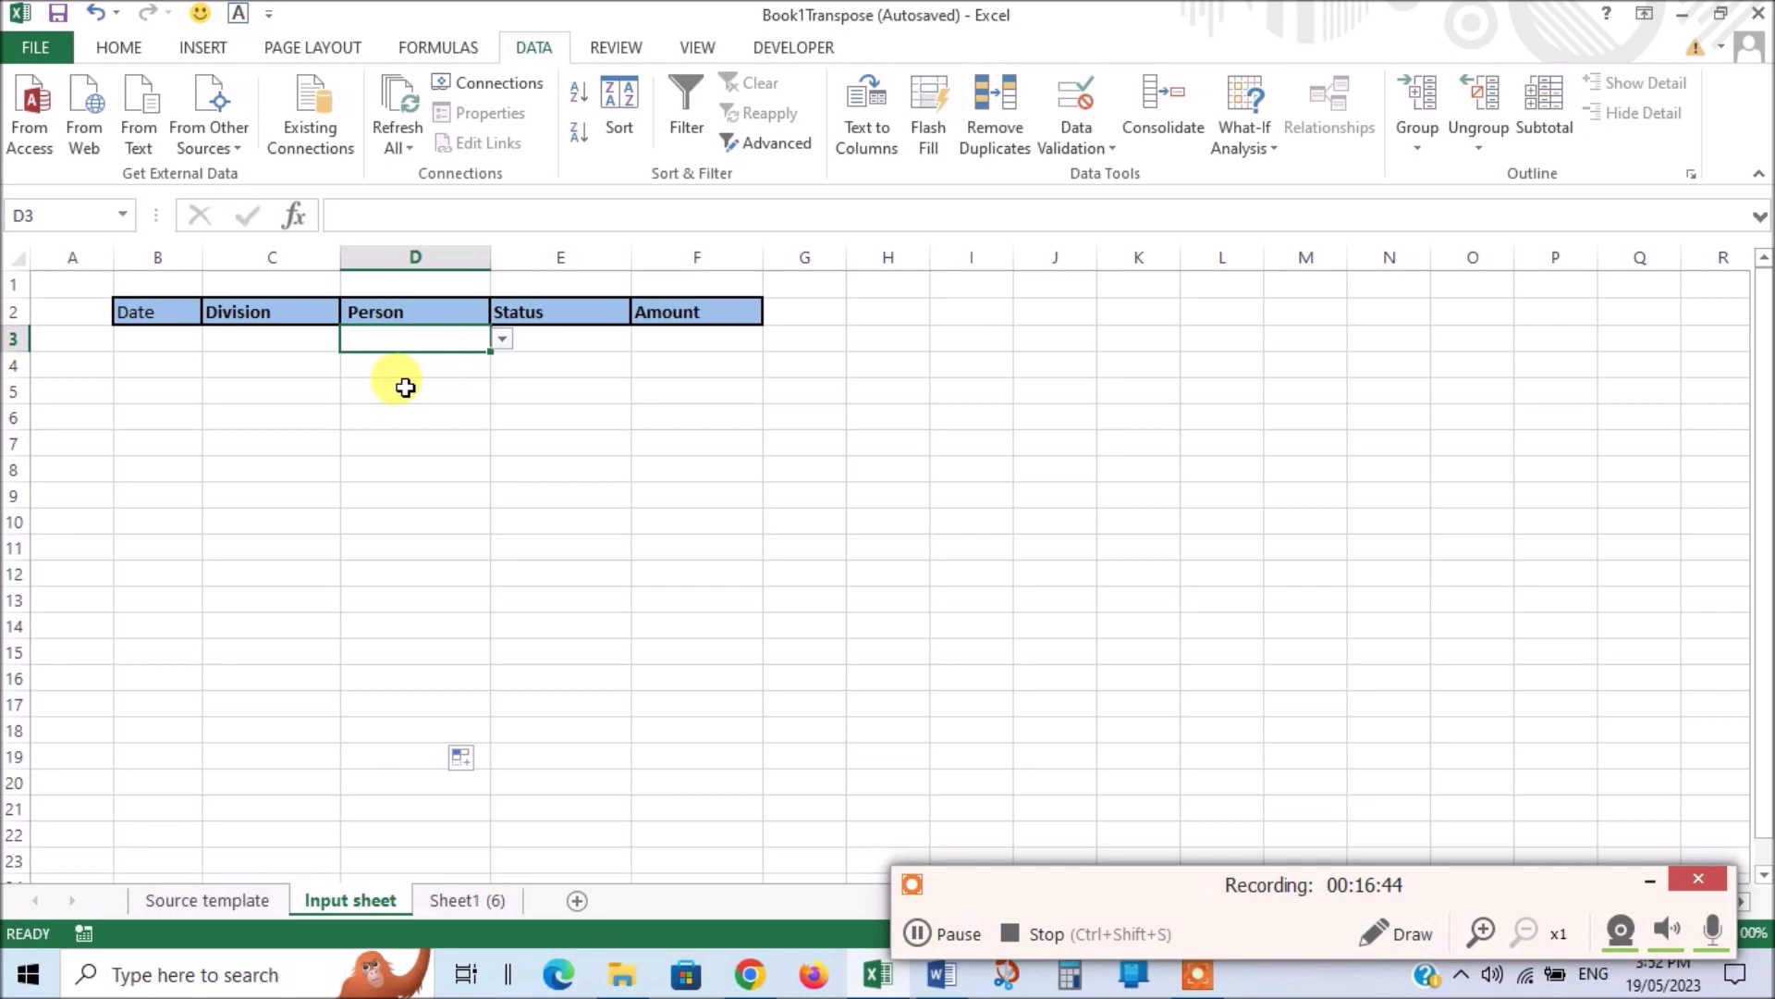
# Step: Add the input message "Select employee name from list" to D3's data validation on the Input sheet
pyautogui.click(1116, 152)
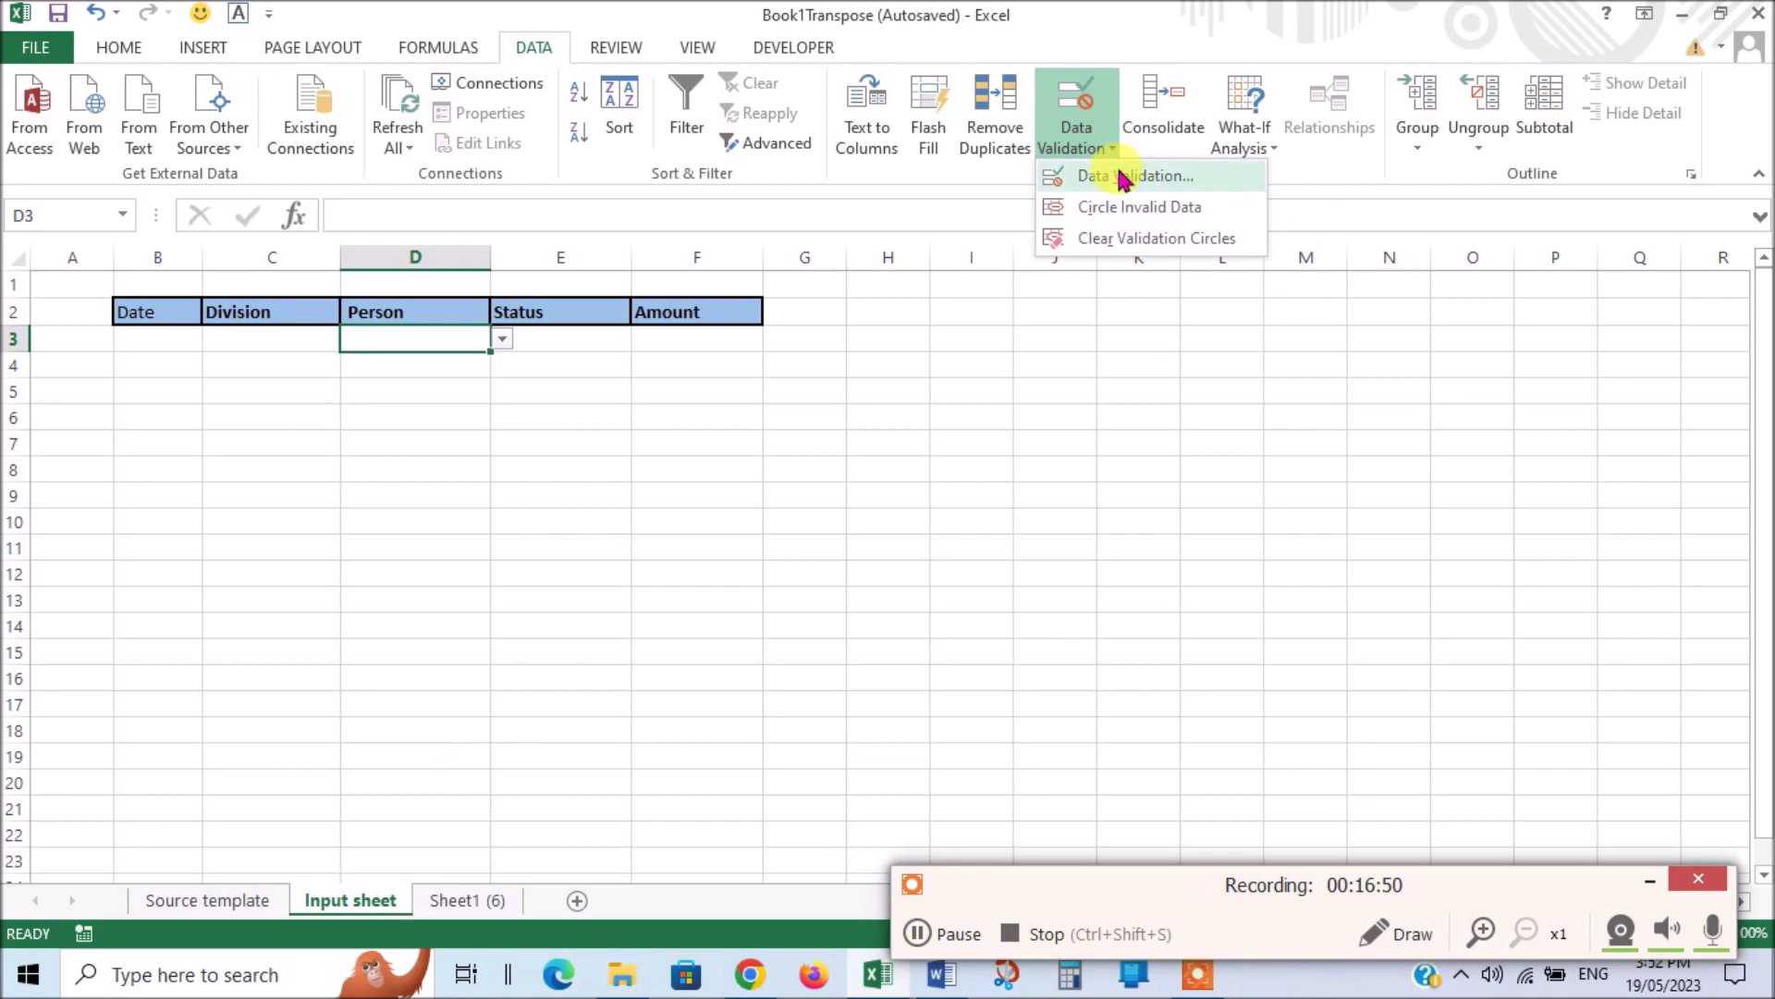
pyautogui.click(1119, 173)
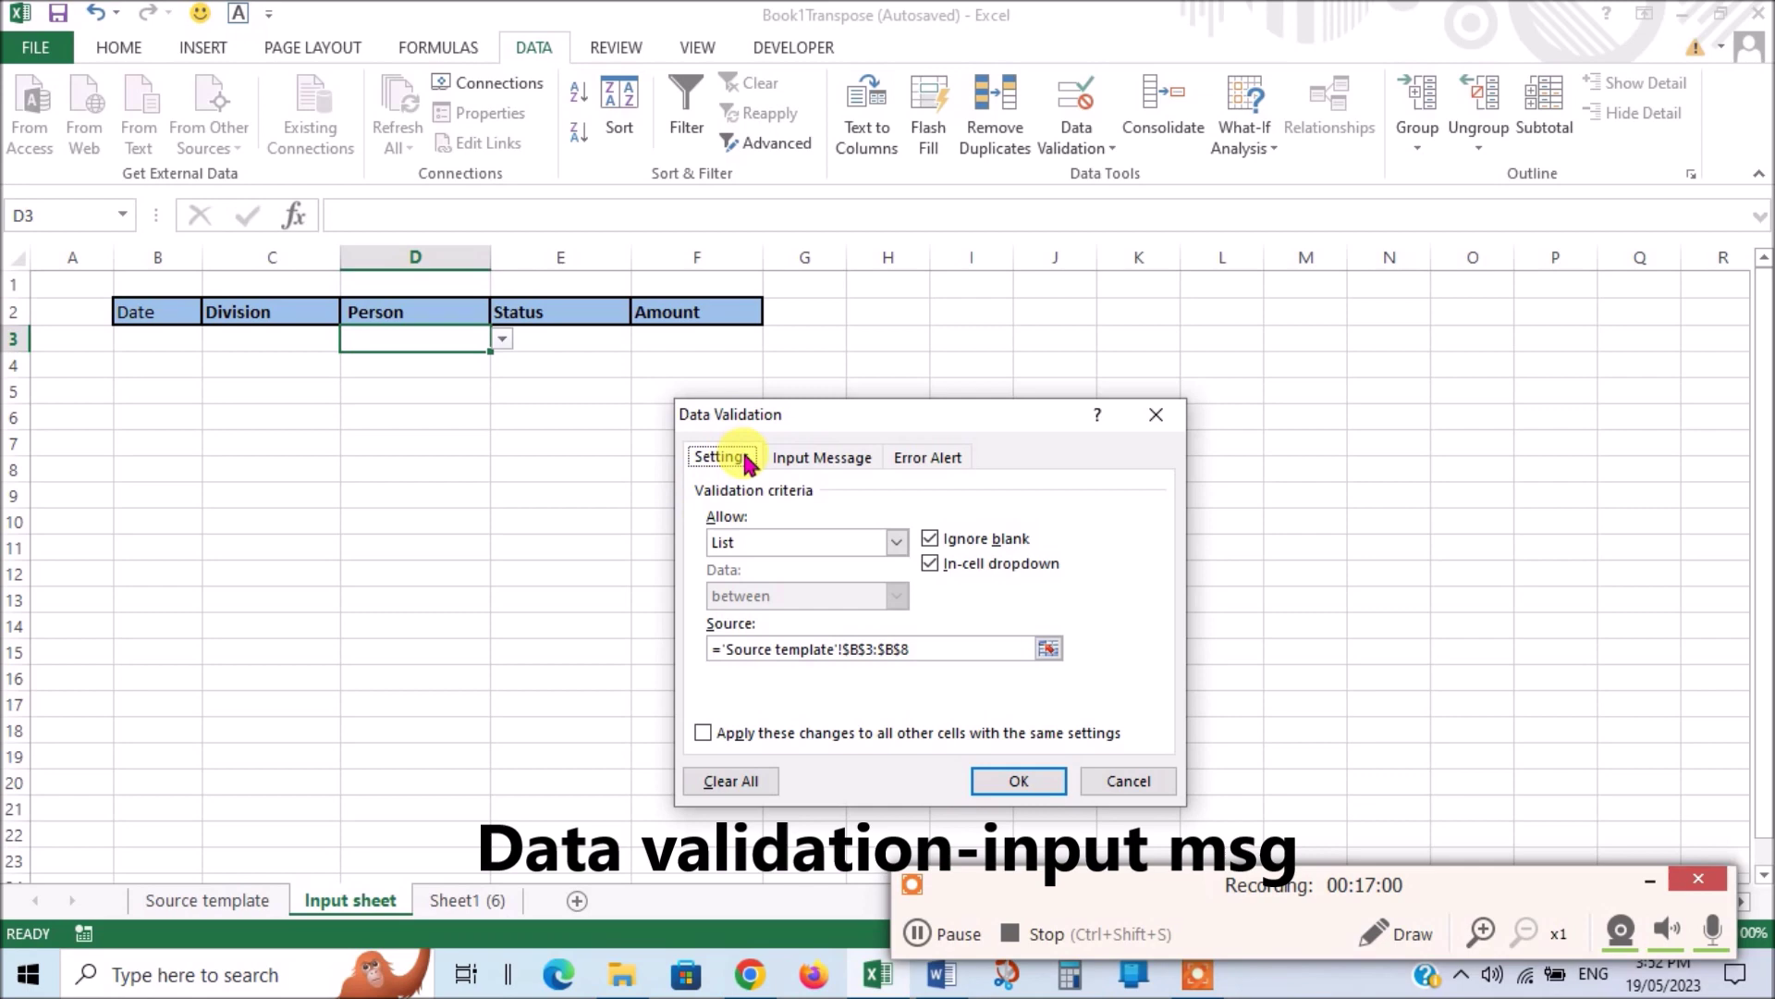
pyautogui.click(839, 463)
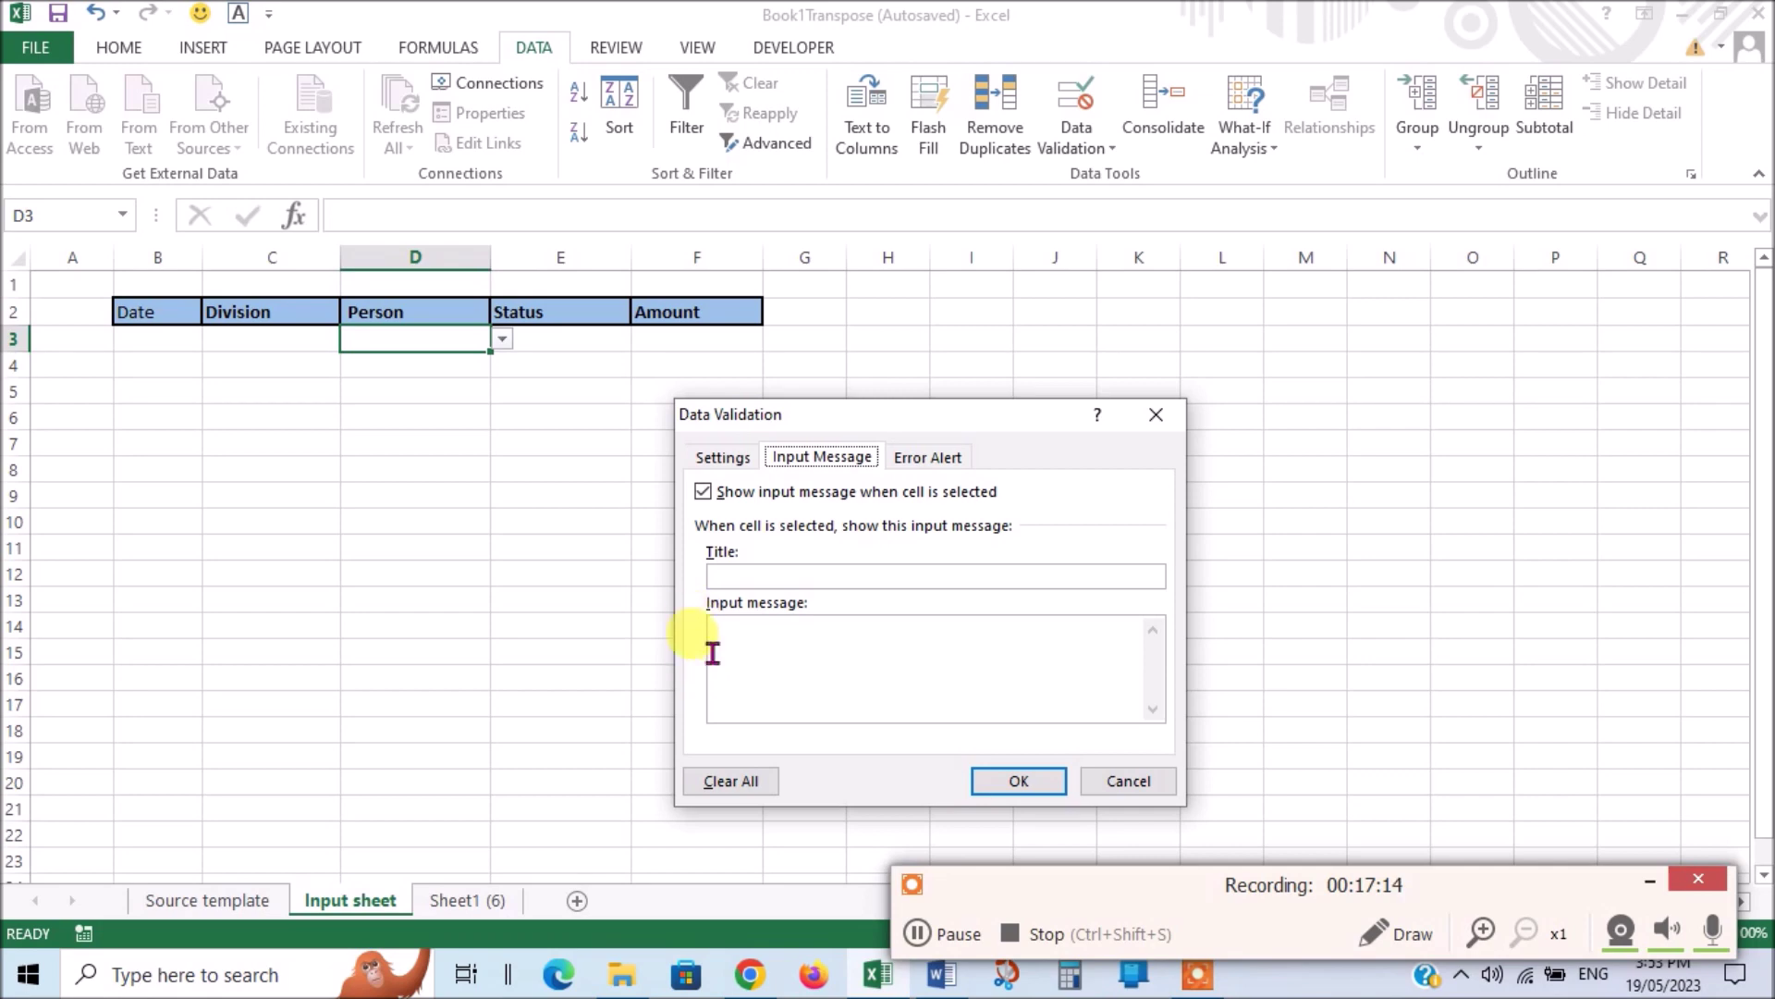
pyautogui.click(724, 627)
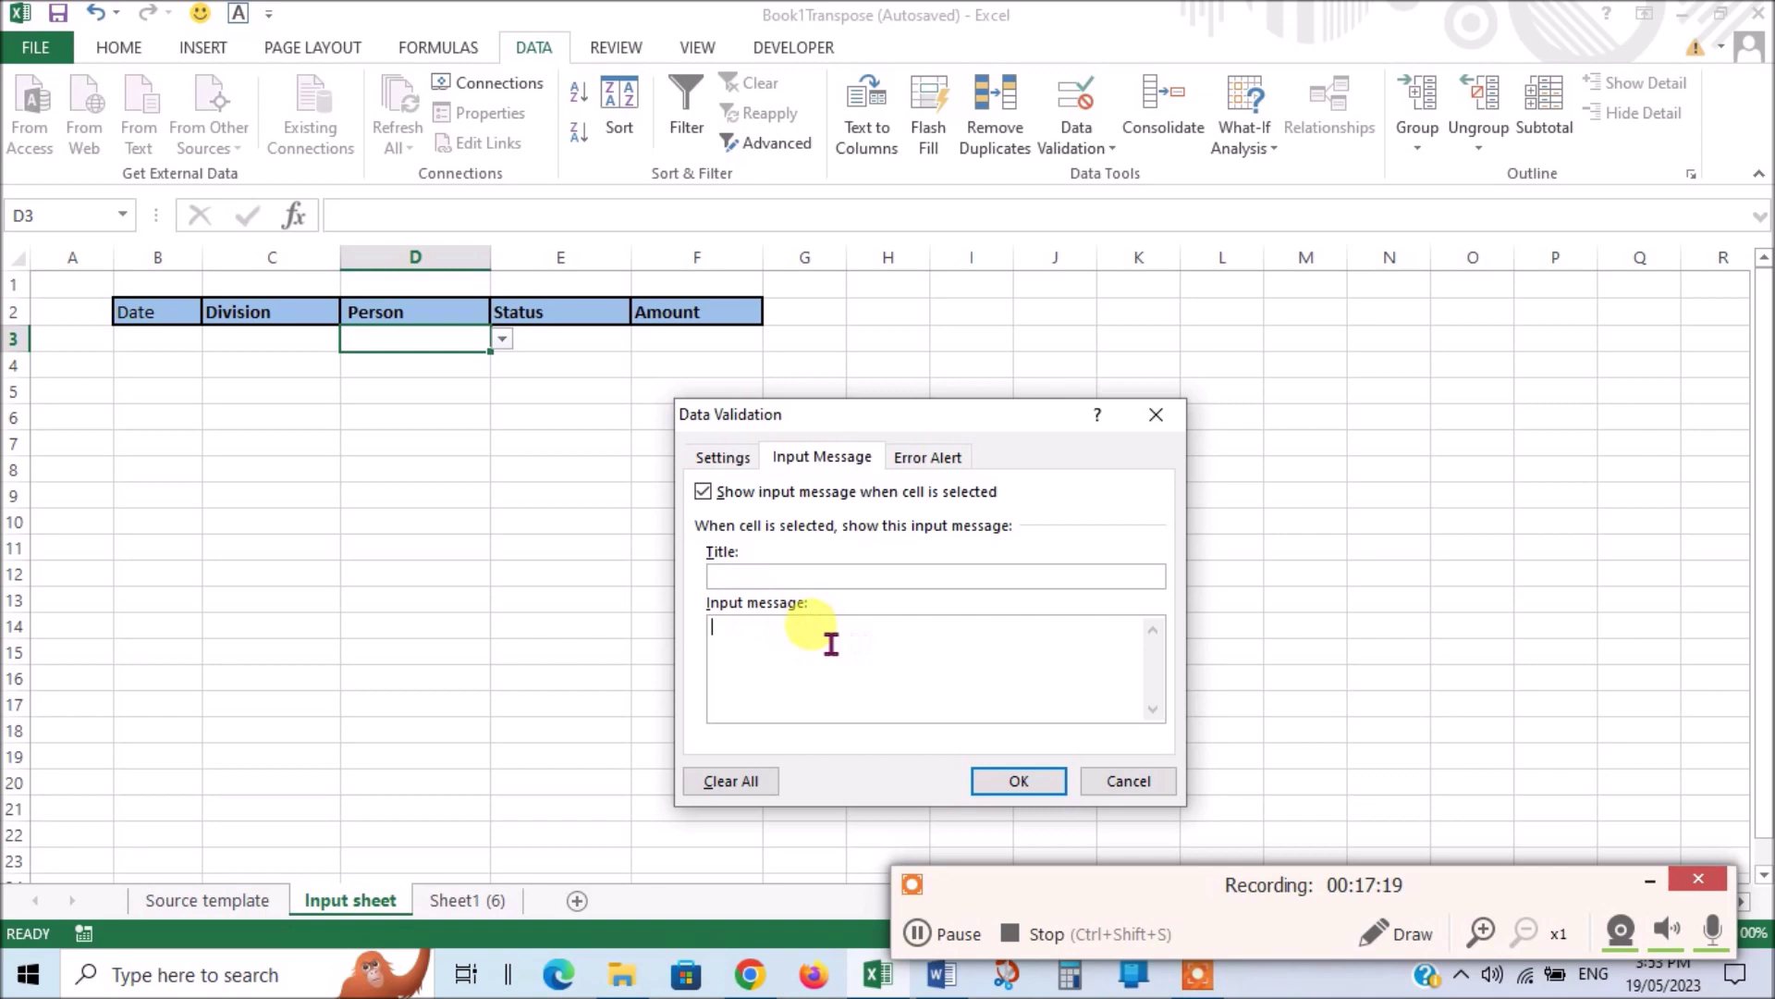
pyautogui.write('Select employee name')
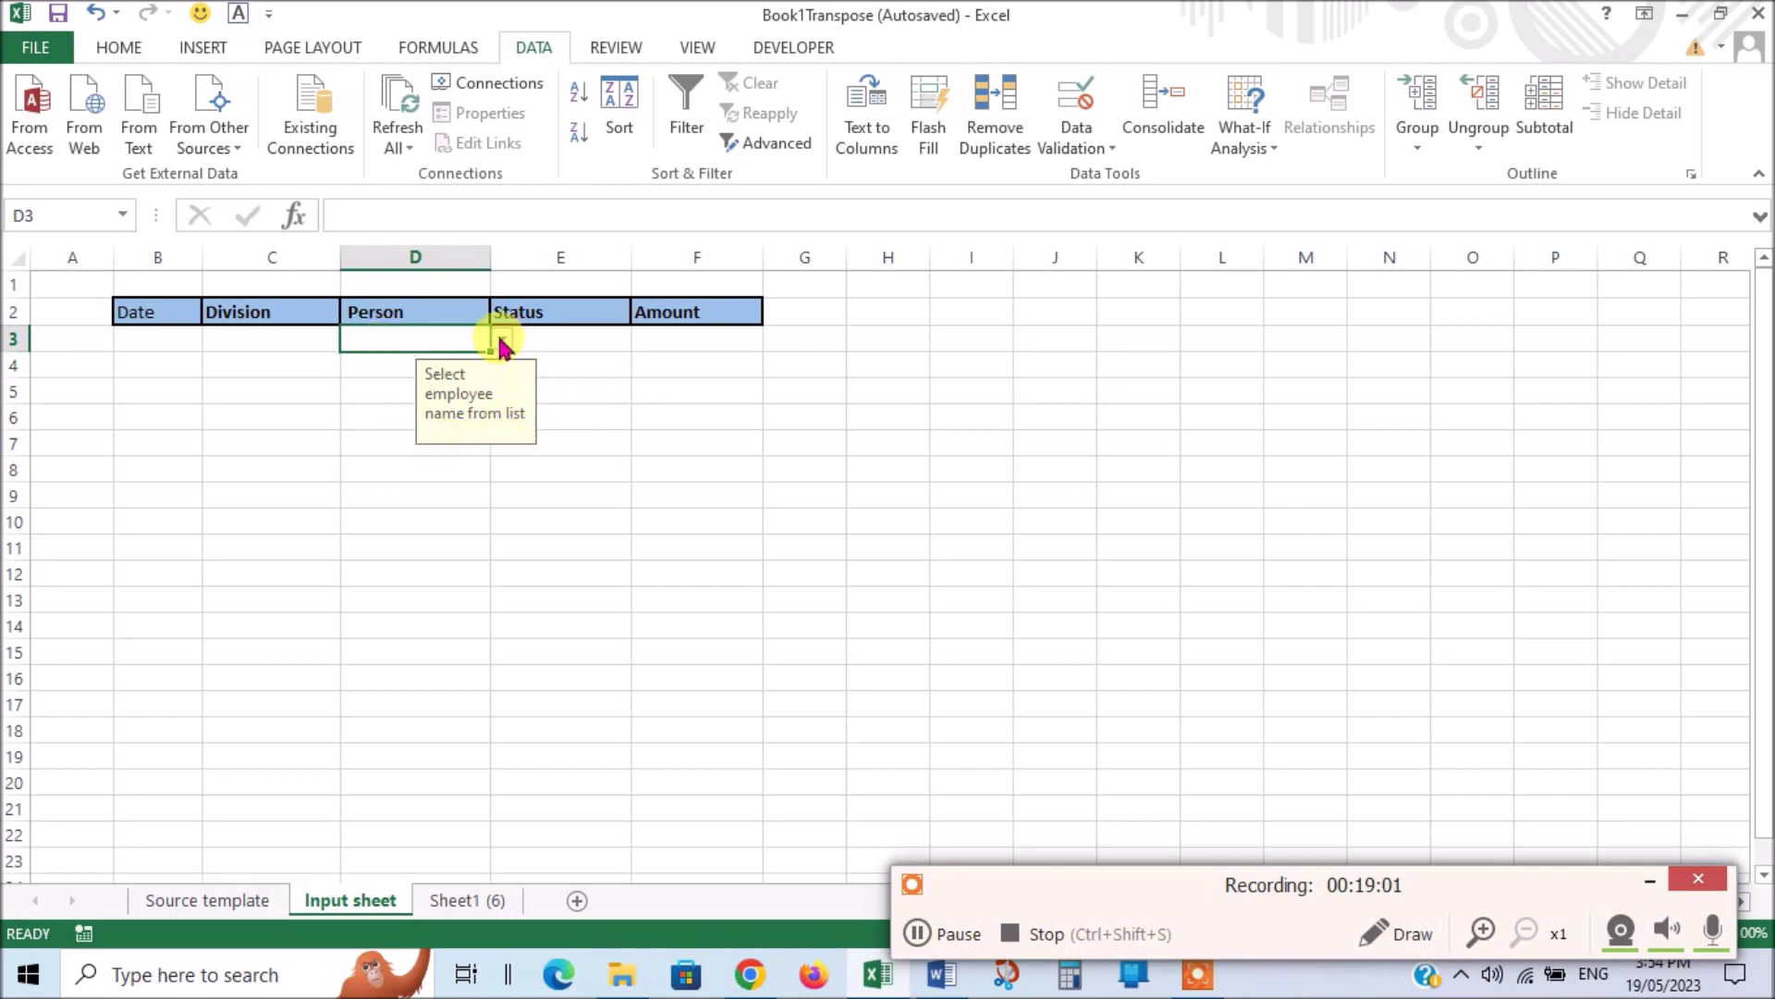
# Step: Check D3's drop-down list and whether D6 also shows the input message
pyautogui.click(501, 341)
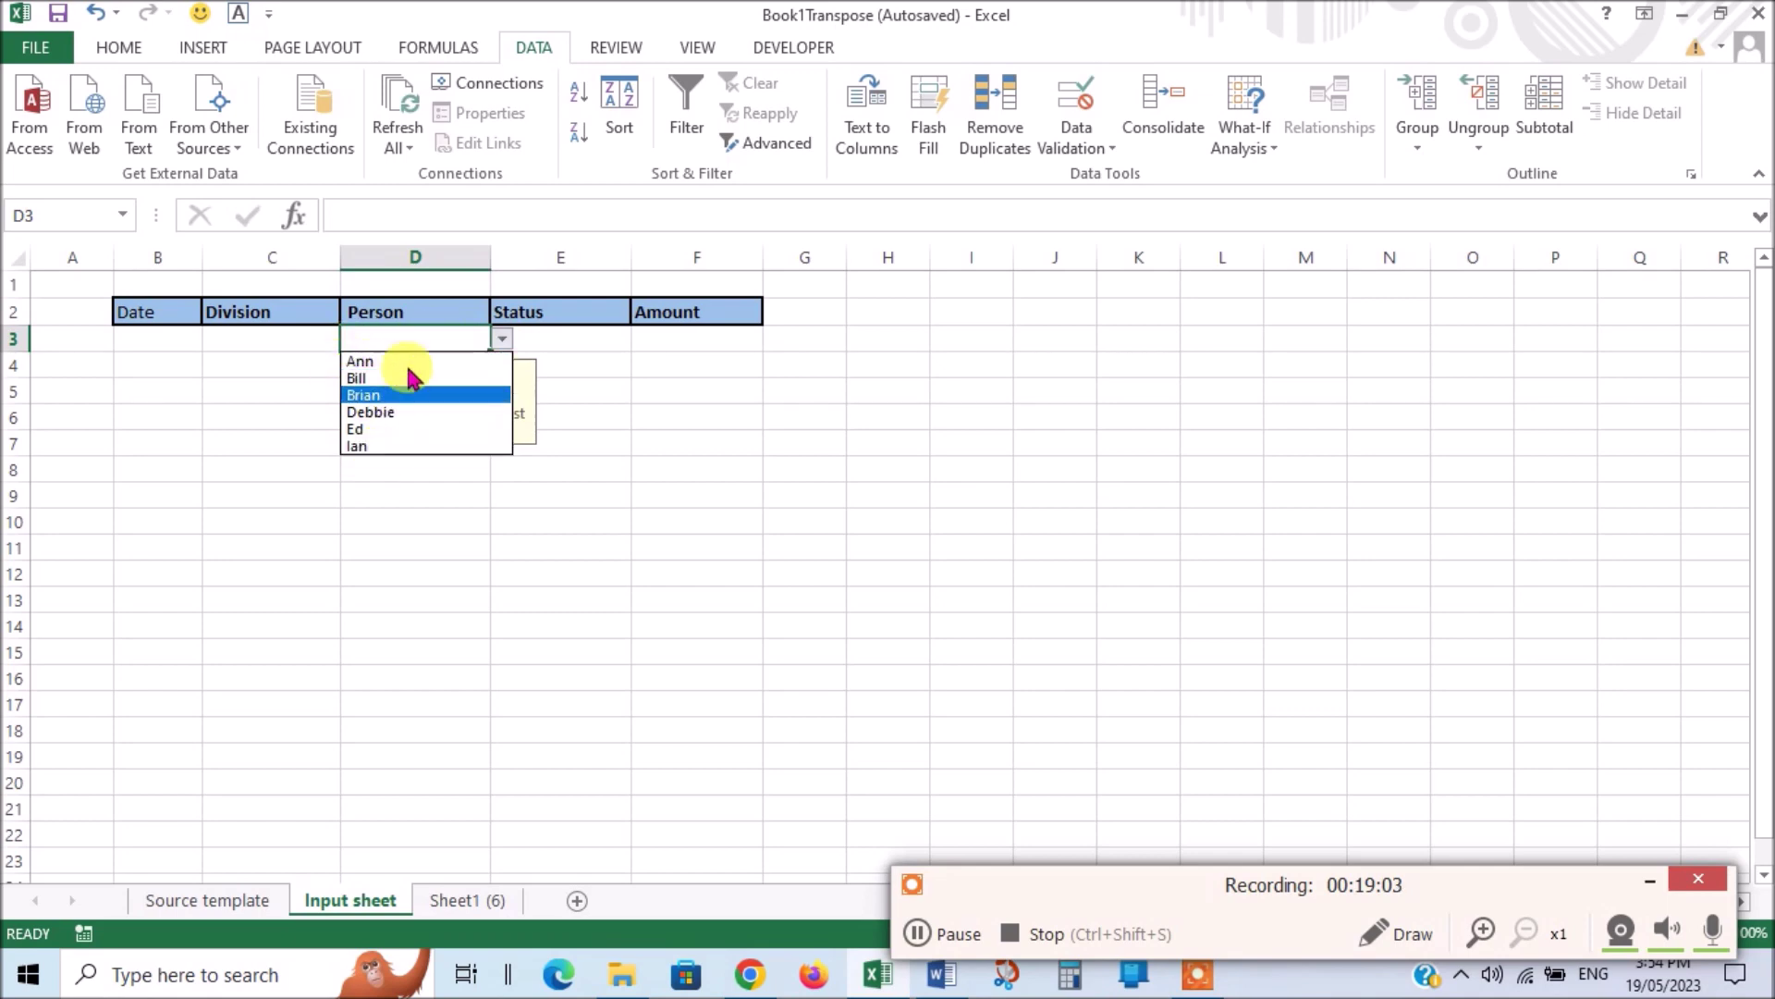
pyautogui.click(442, 339)
pyautogui.click(388, 418)
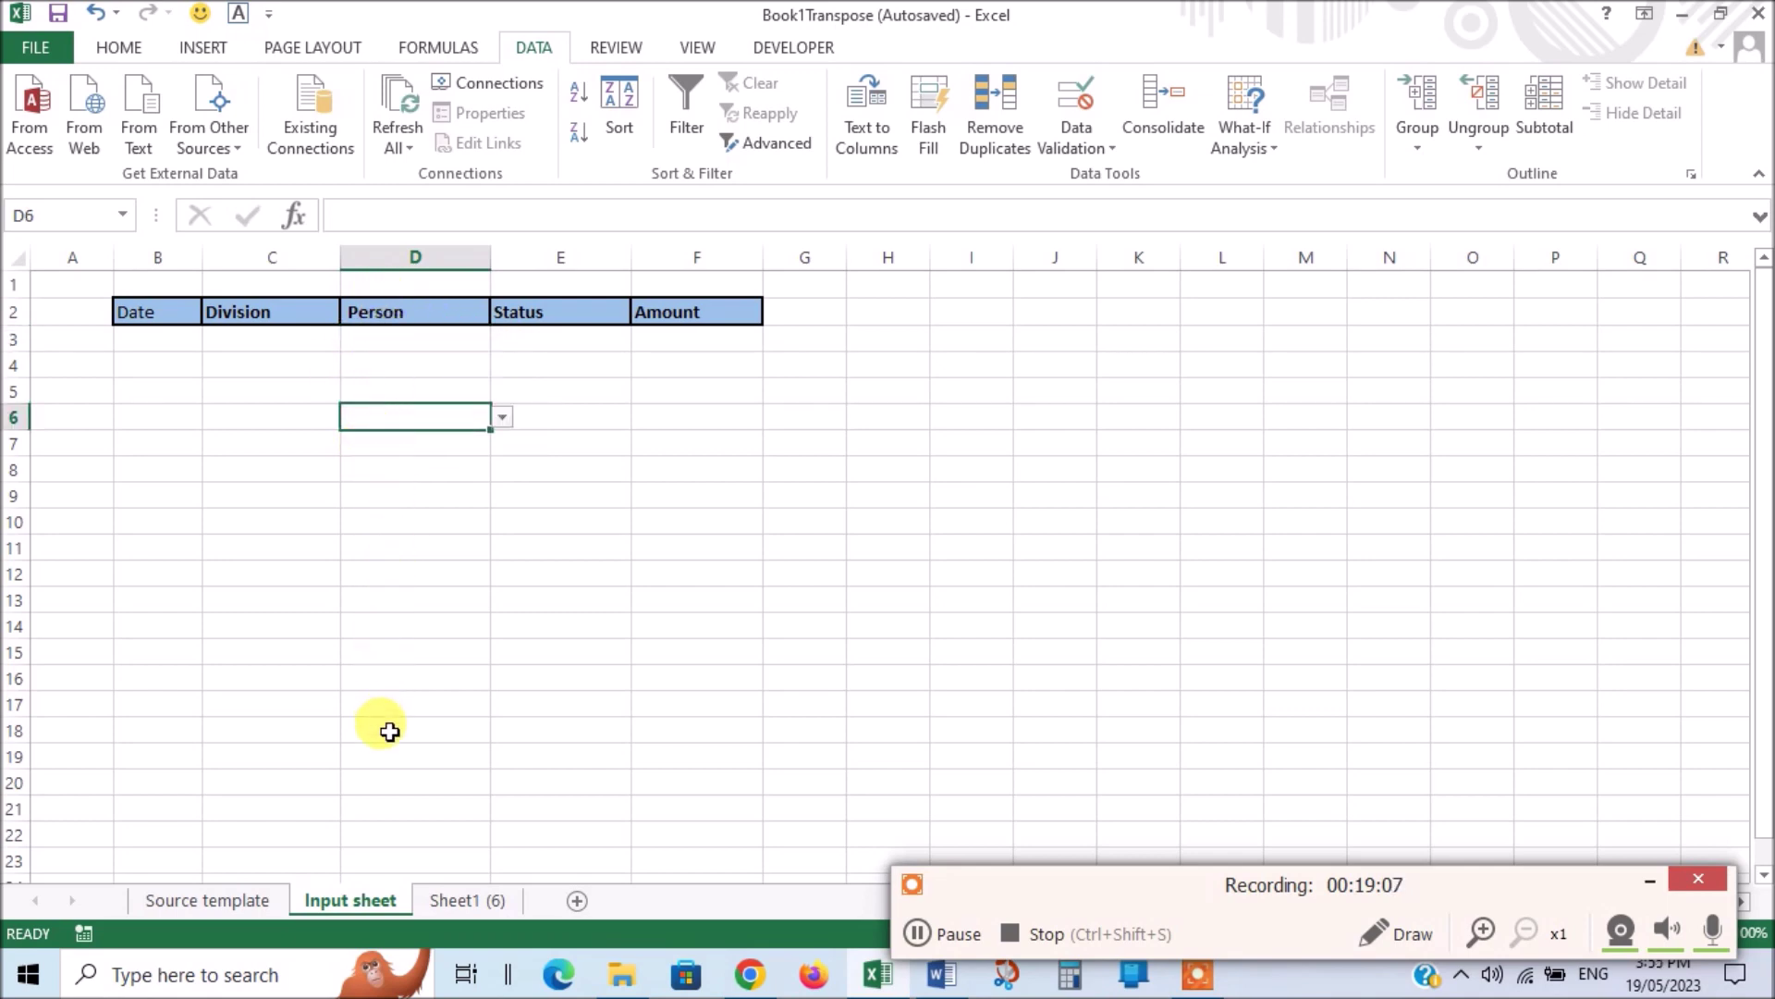
# Step: Fill D3 down through D19 to copy its validation, and check cells in the Person column for the input message
pyautogui.click(420, 340)
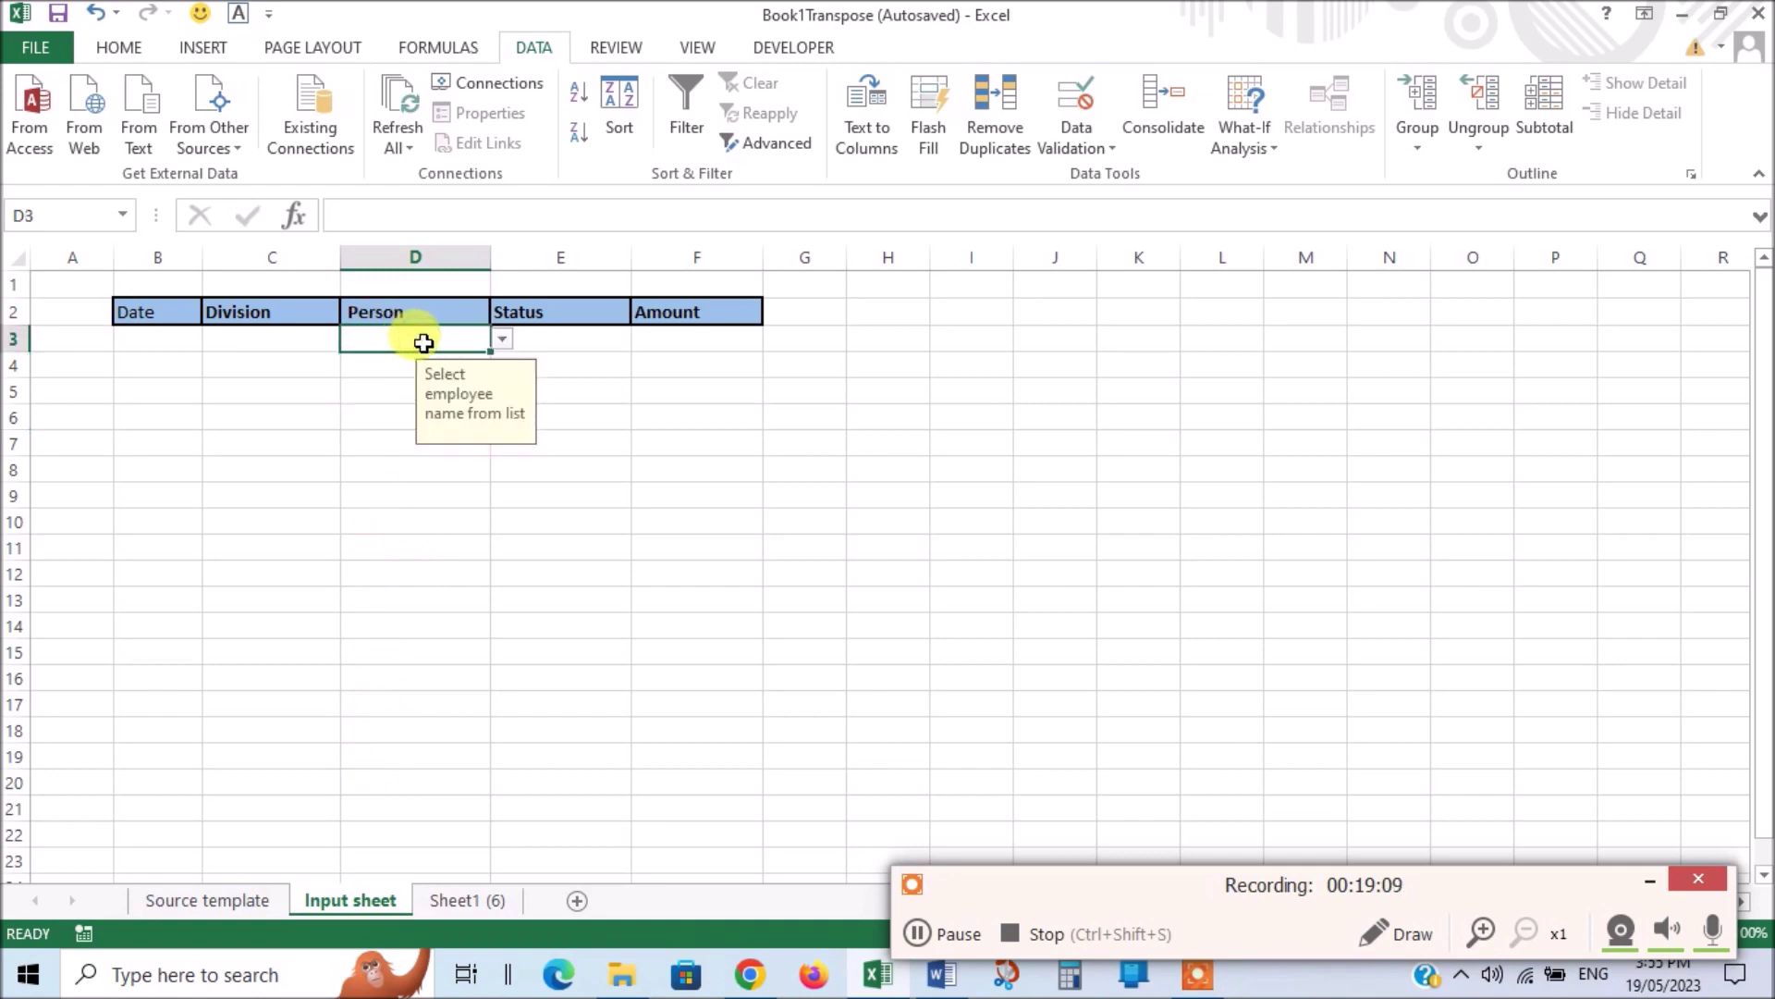
pyautogui.moveTo(489, 347); pyautogui.dragTo(515, 760)
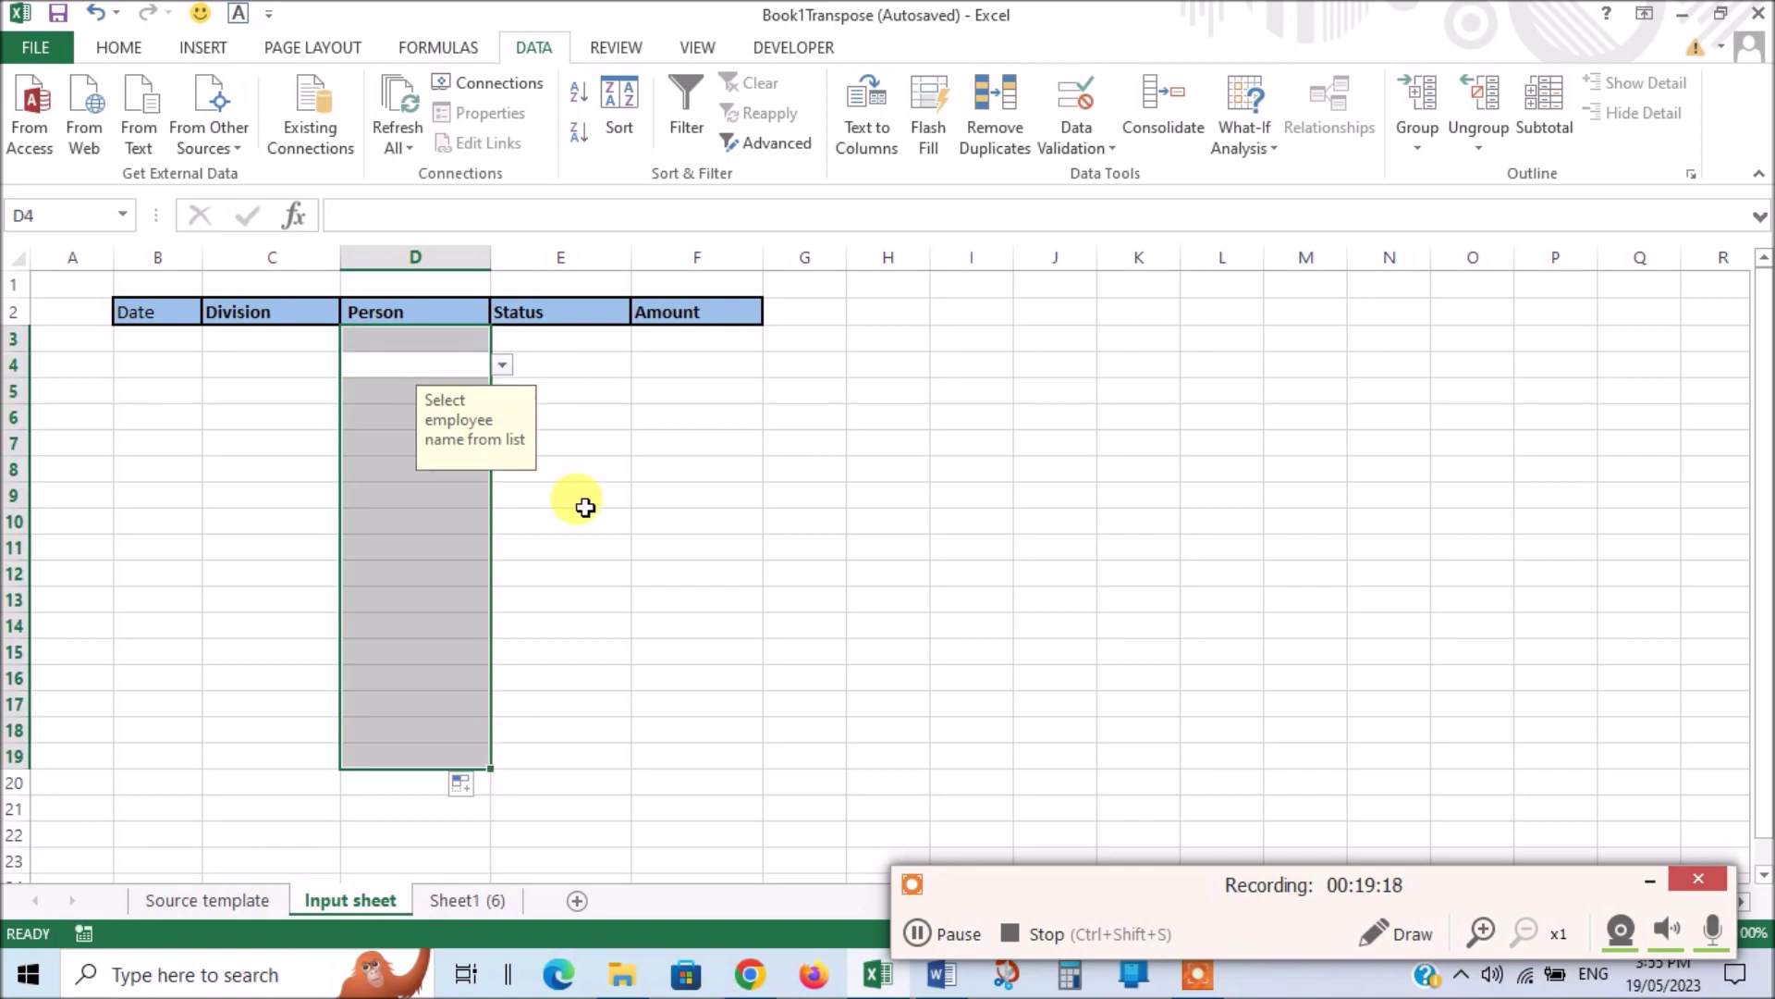
pyautogui.press('Return')
pyautogui.click(431, 541)
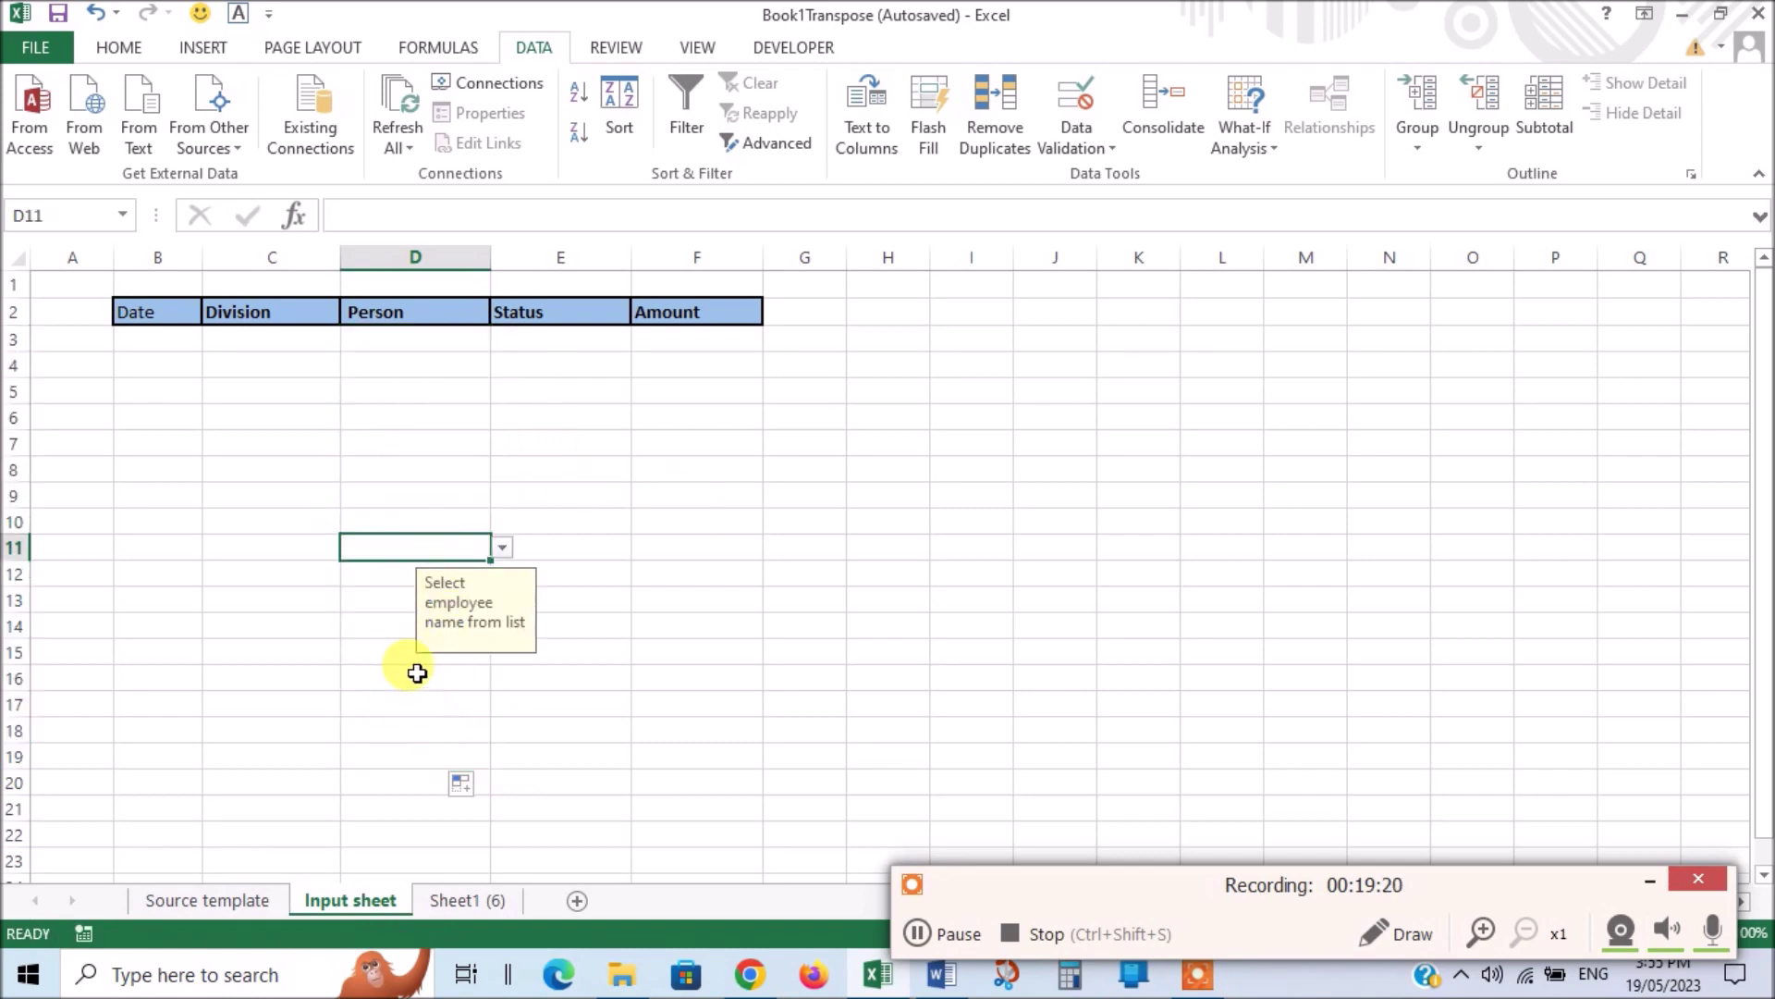
pyautogui.click(445, 466)
pyautogui.click(456, 412)
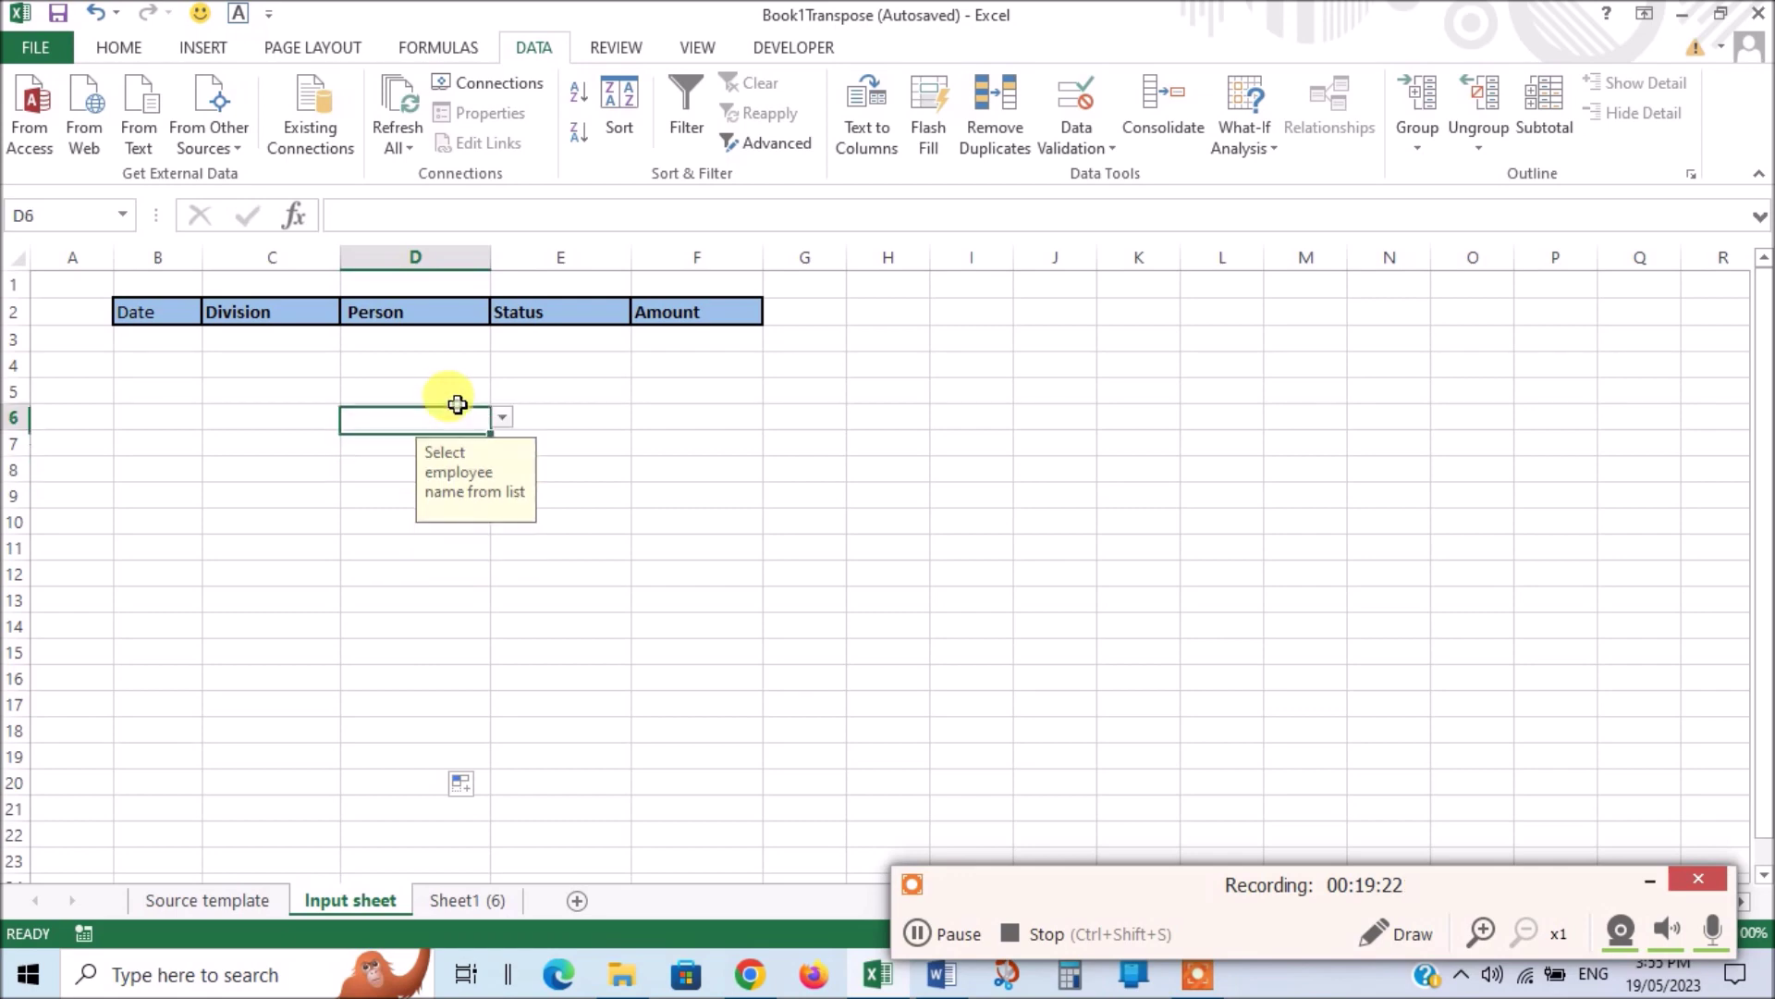
# Step: Try to enter a first name that is not in the list in D3, and cancel the entry
pyautogui.click(435, 338)
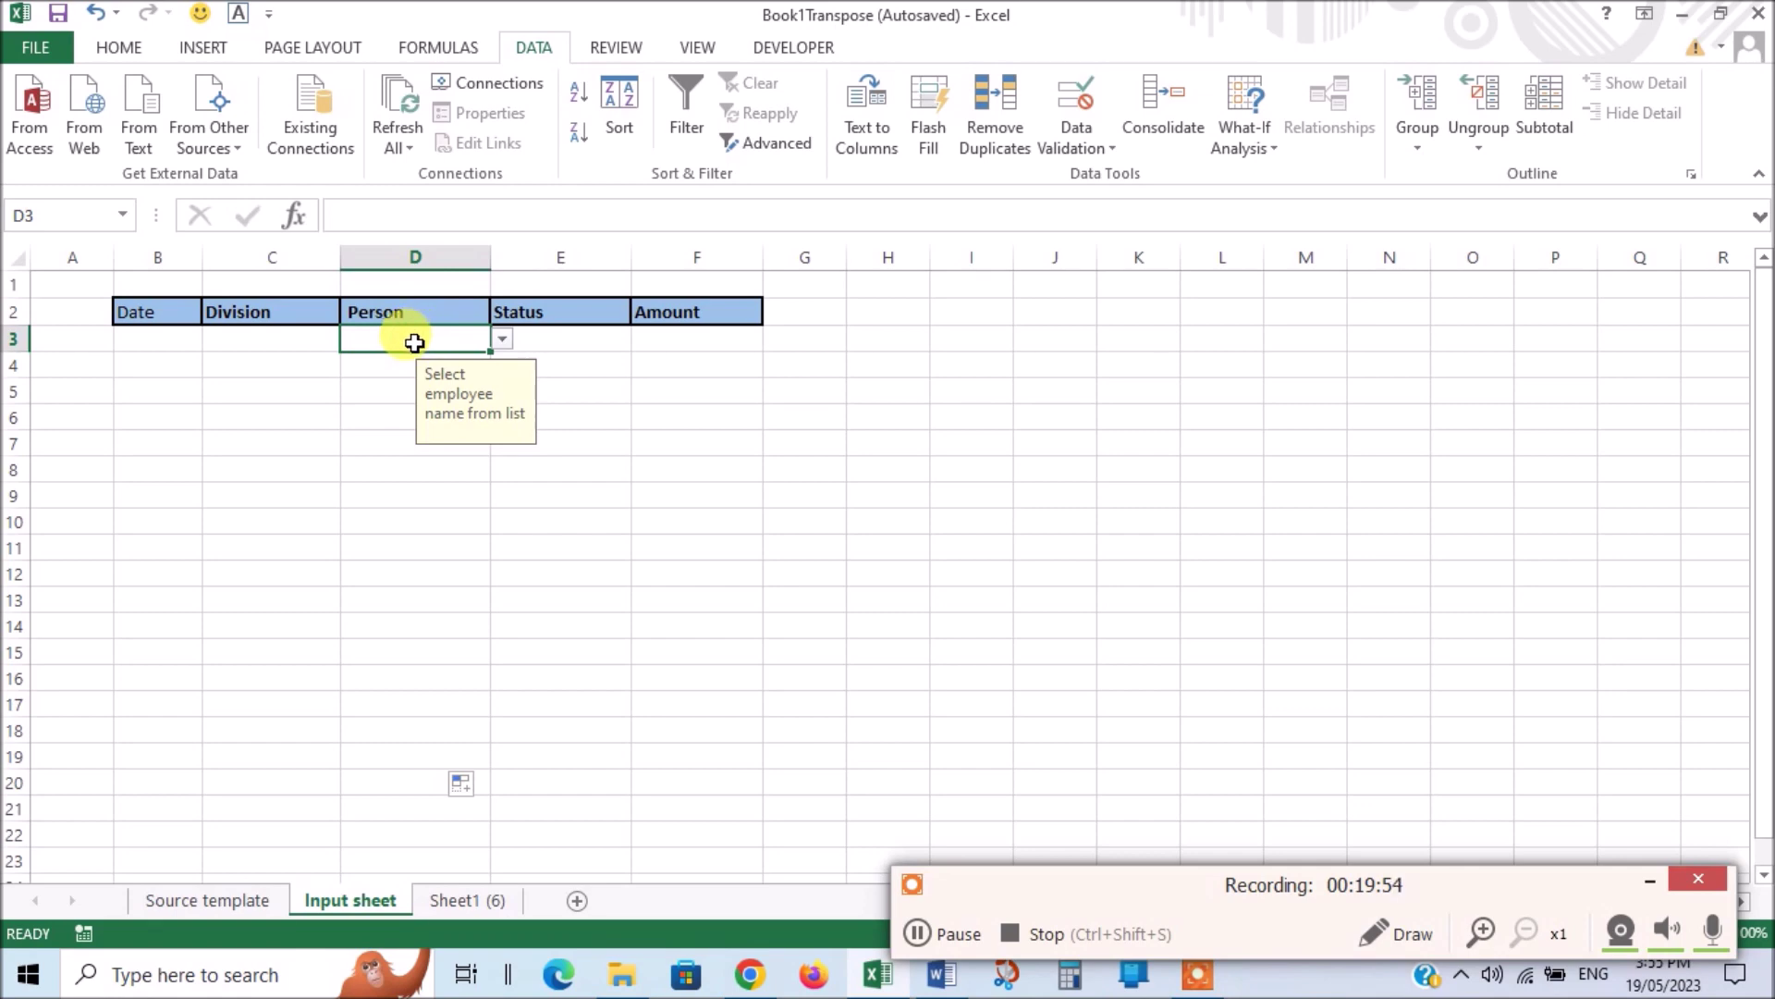
pyautogui.write('jon')
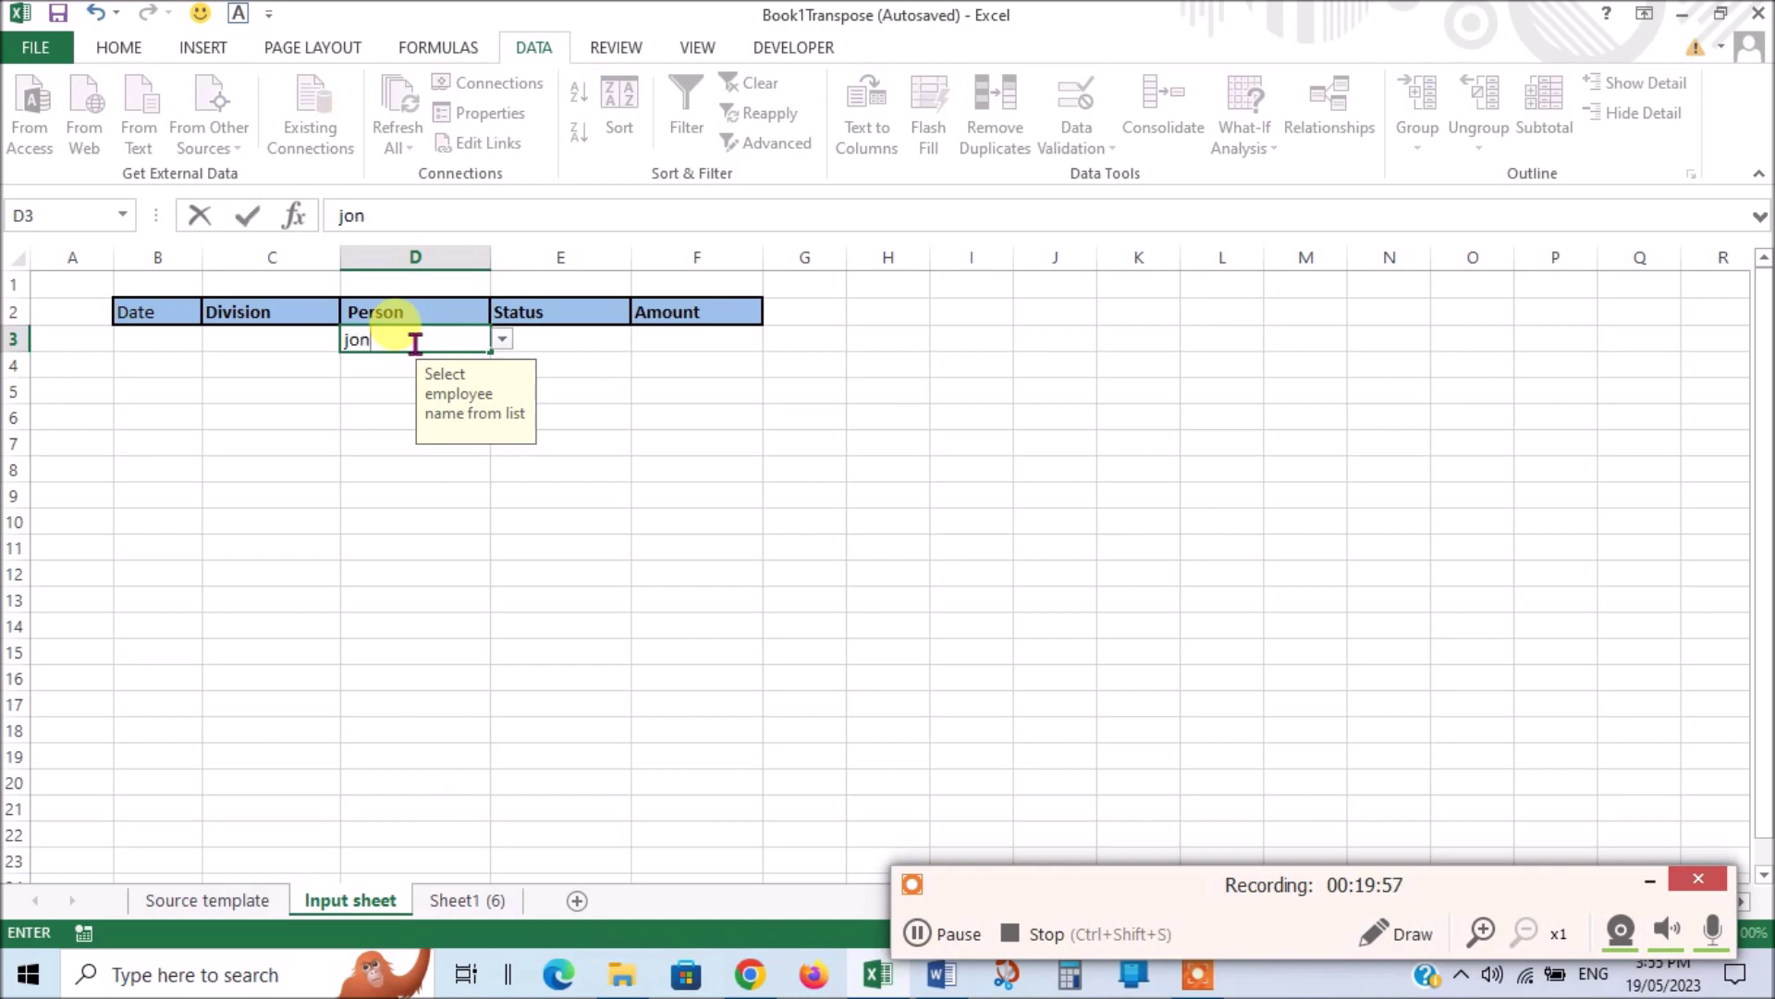
pyautogui.press('Return')
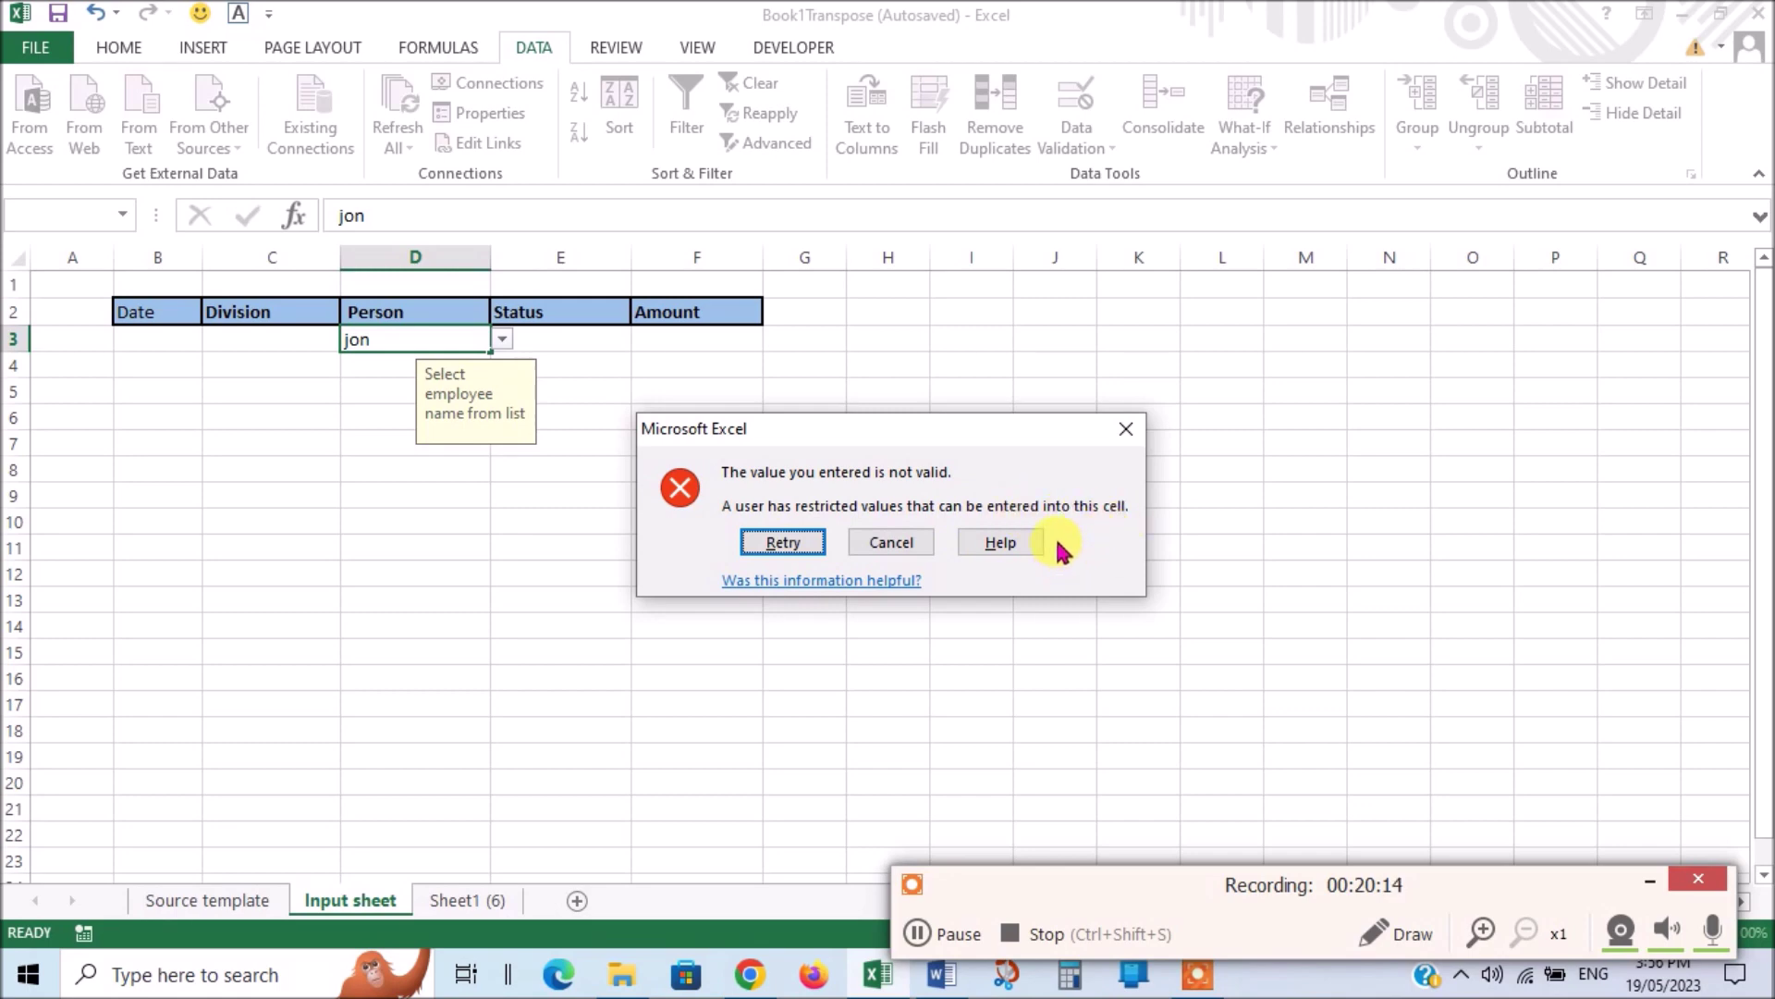
pyautogui.click(891, 542)
# Step: Set the error alert style of D3's data validation to Warning after previewing the Information style
pyautogui.click(1105, 148)
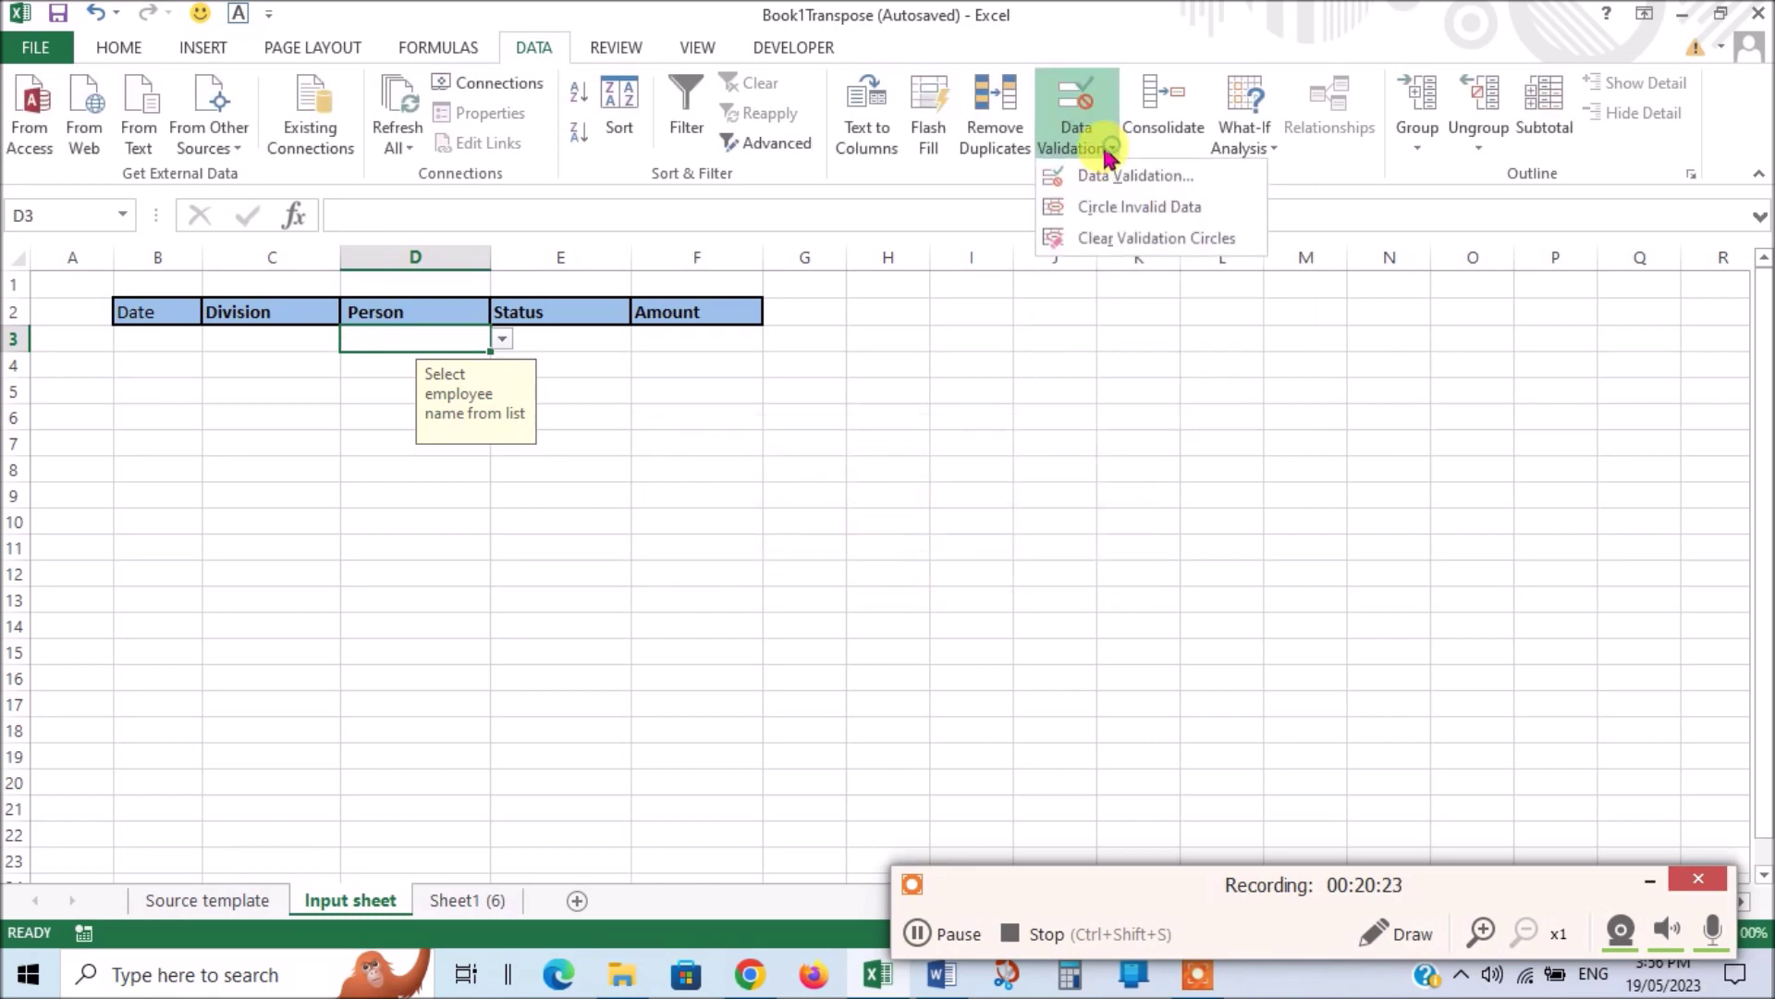
pyautogui.click(1100, 173)
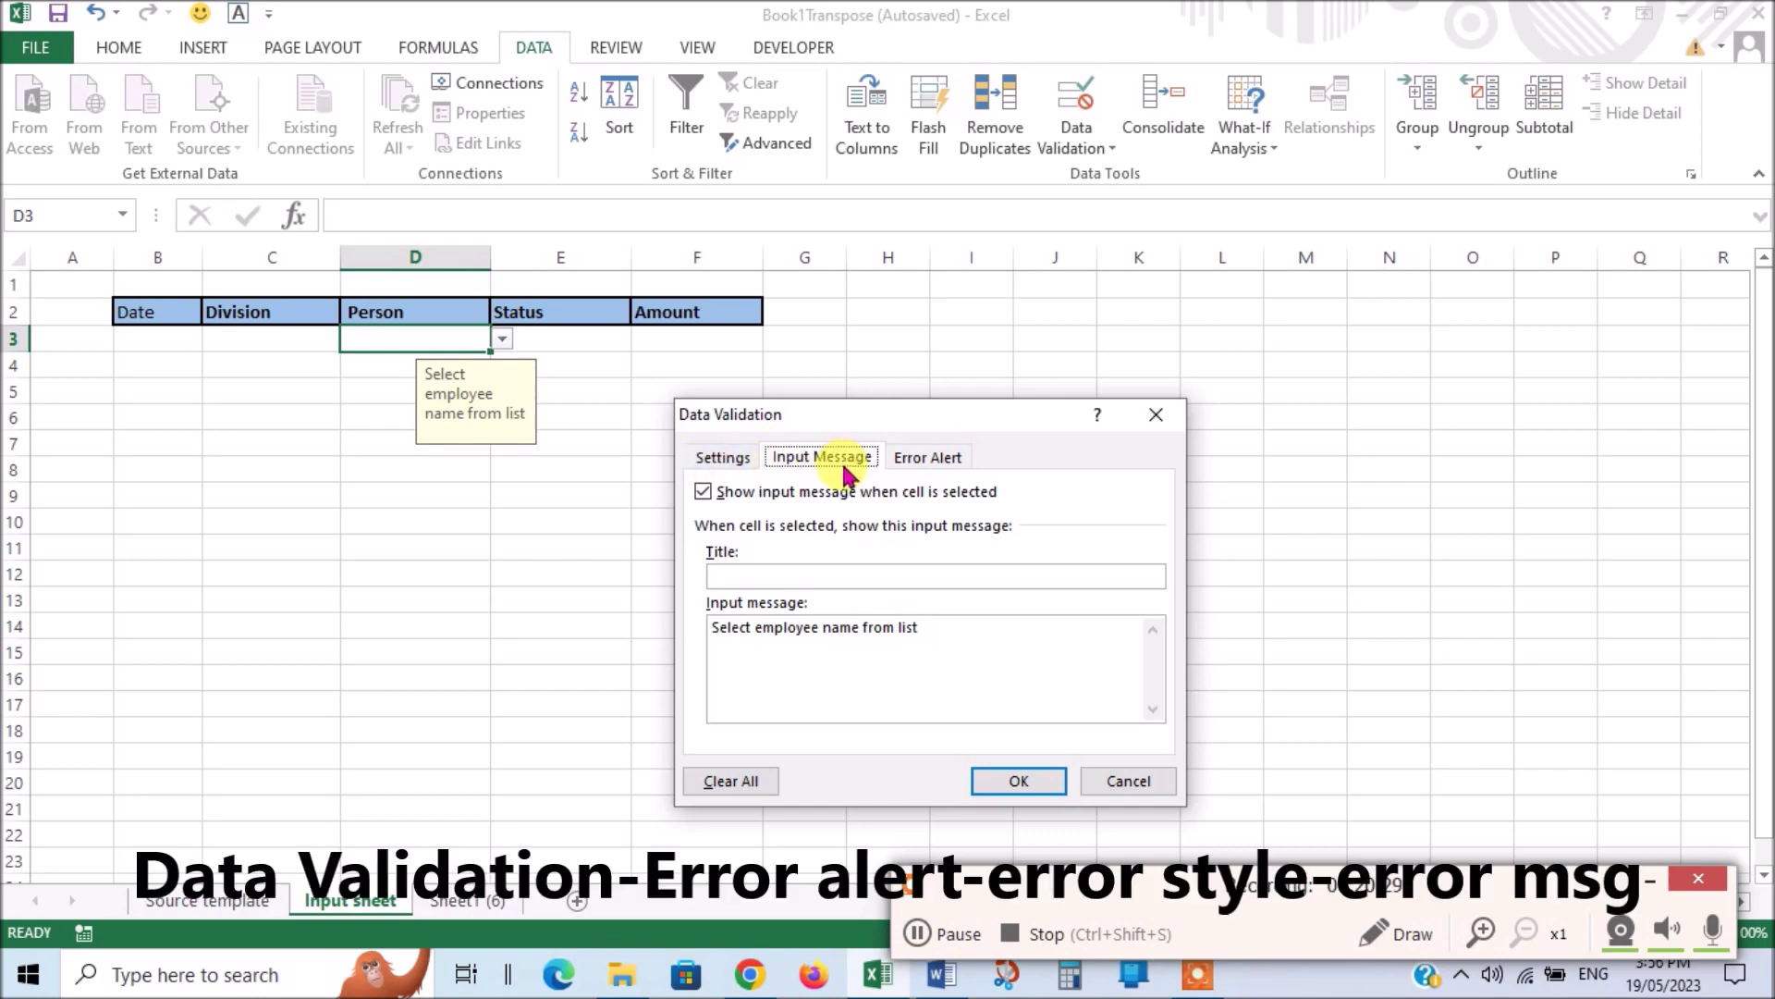
pyautogui.click(942, 459)
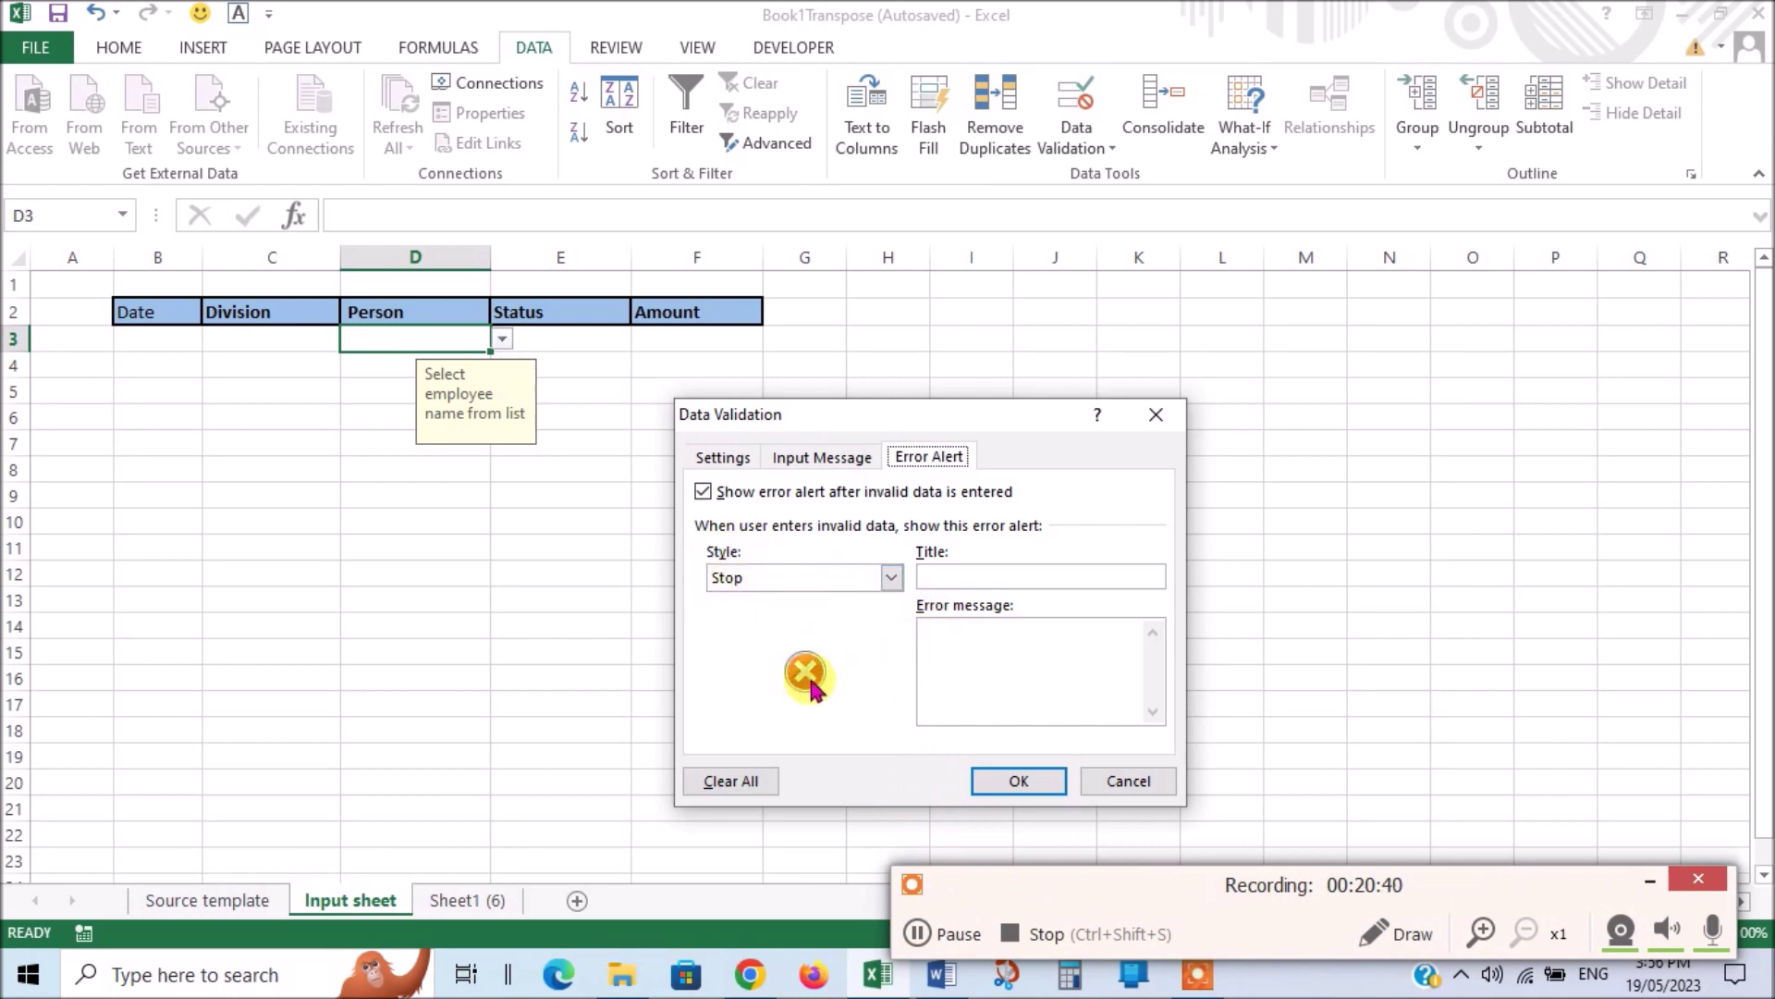
pyautogui.click(889, 578)
pyautogui.click(735, 619)
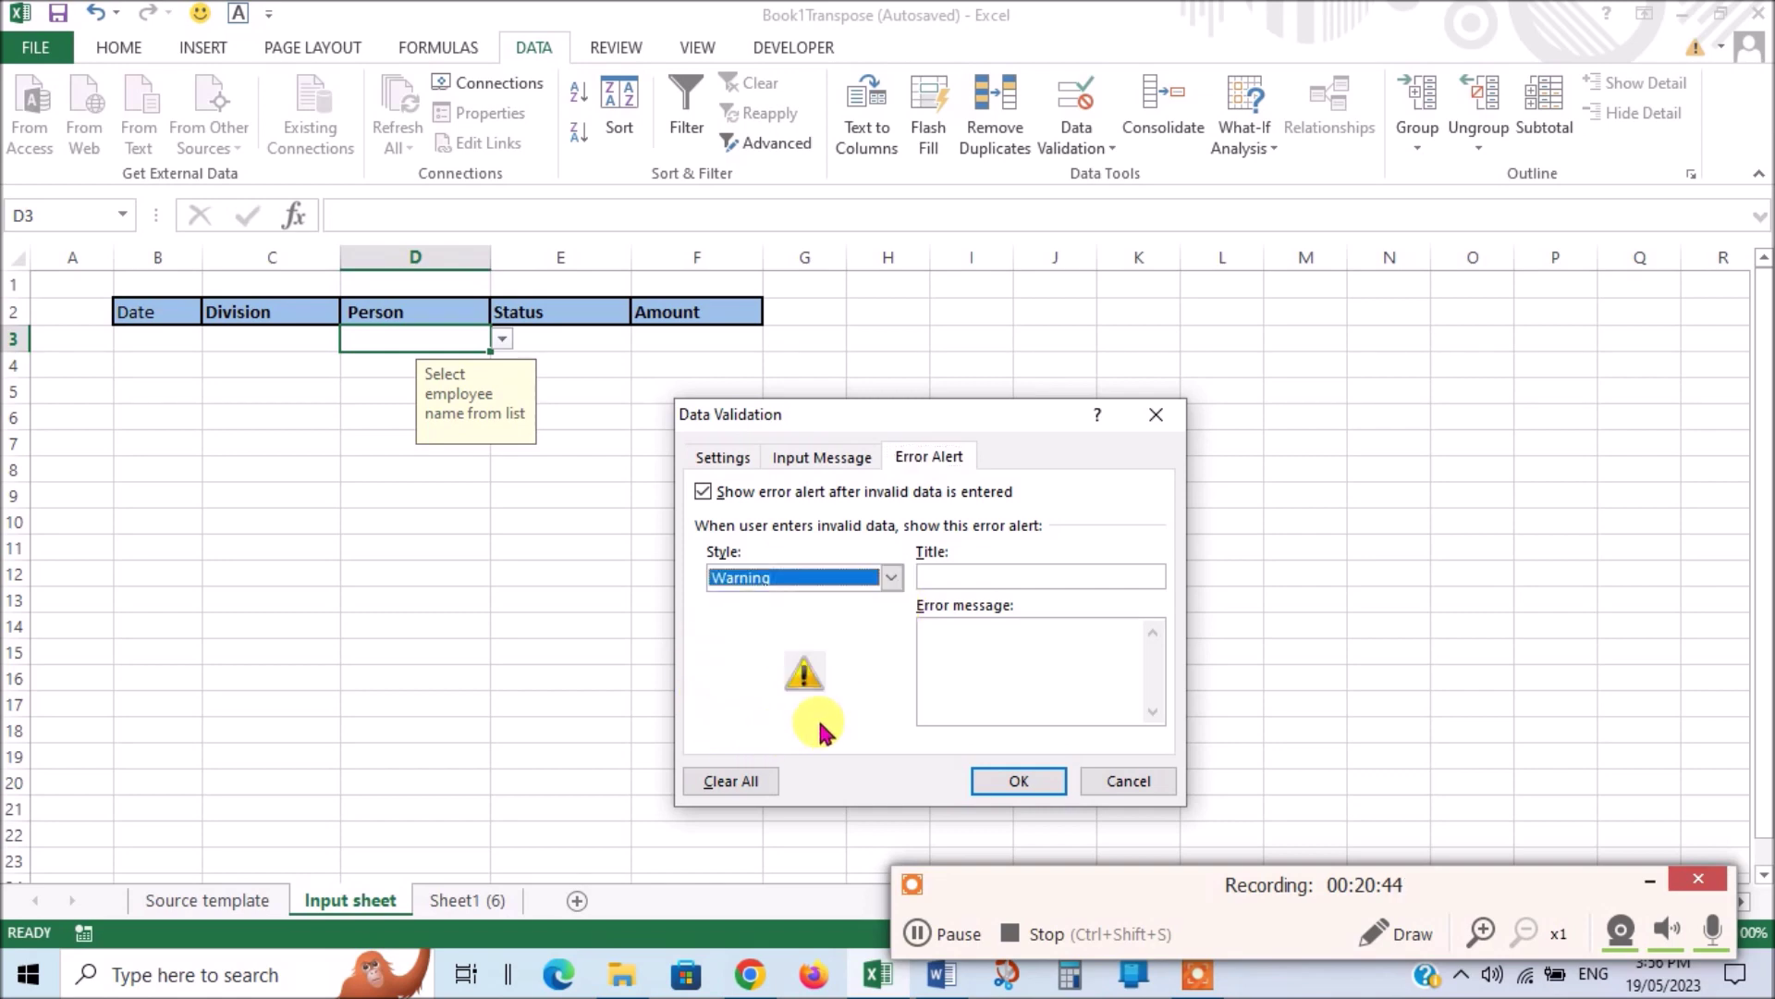
pyautogui.click(888, 579)
pyautogui.click(723, 635)
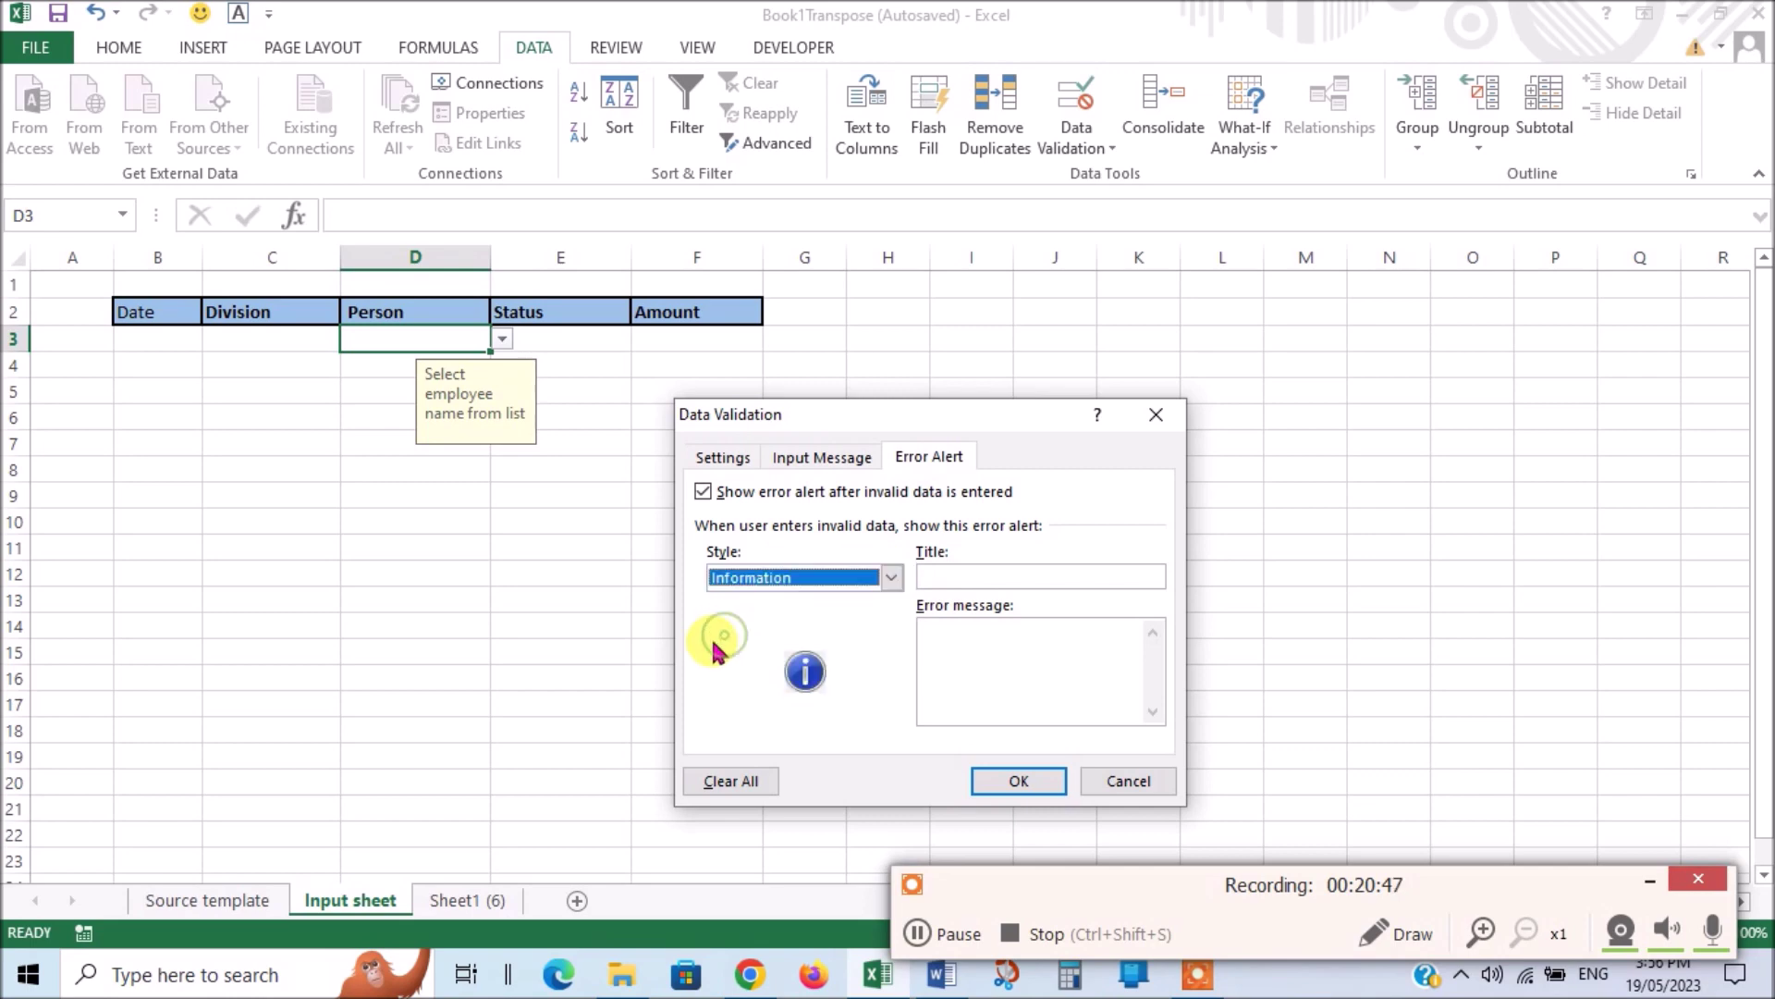
pyautogui.click(887, 579)
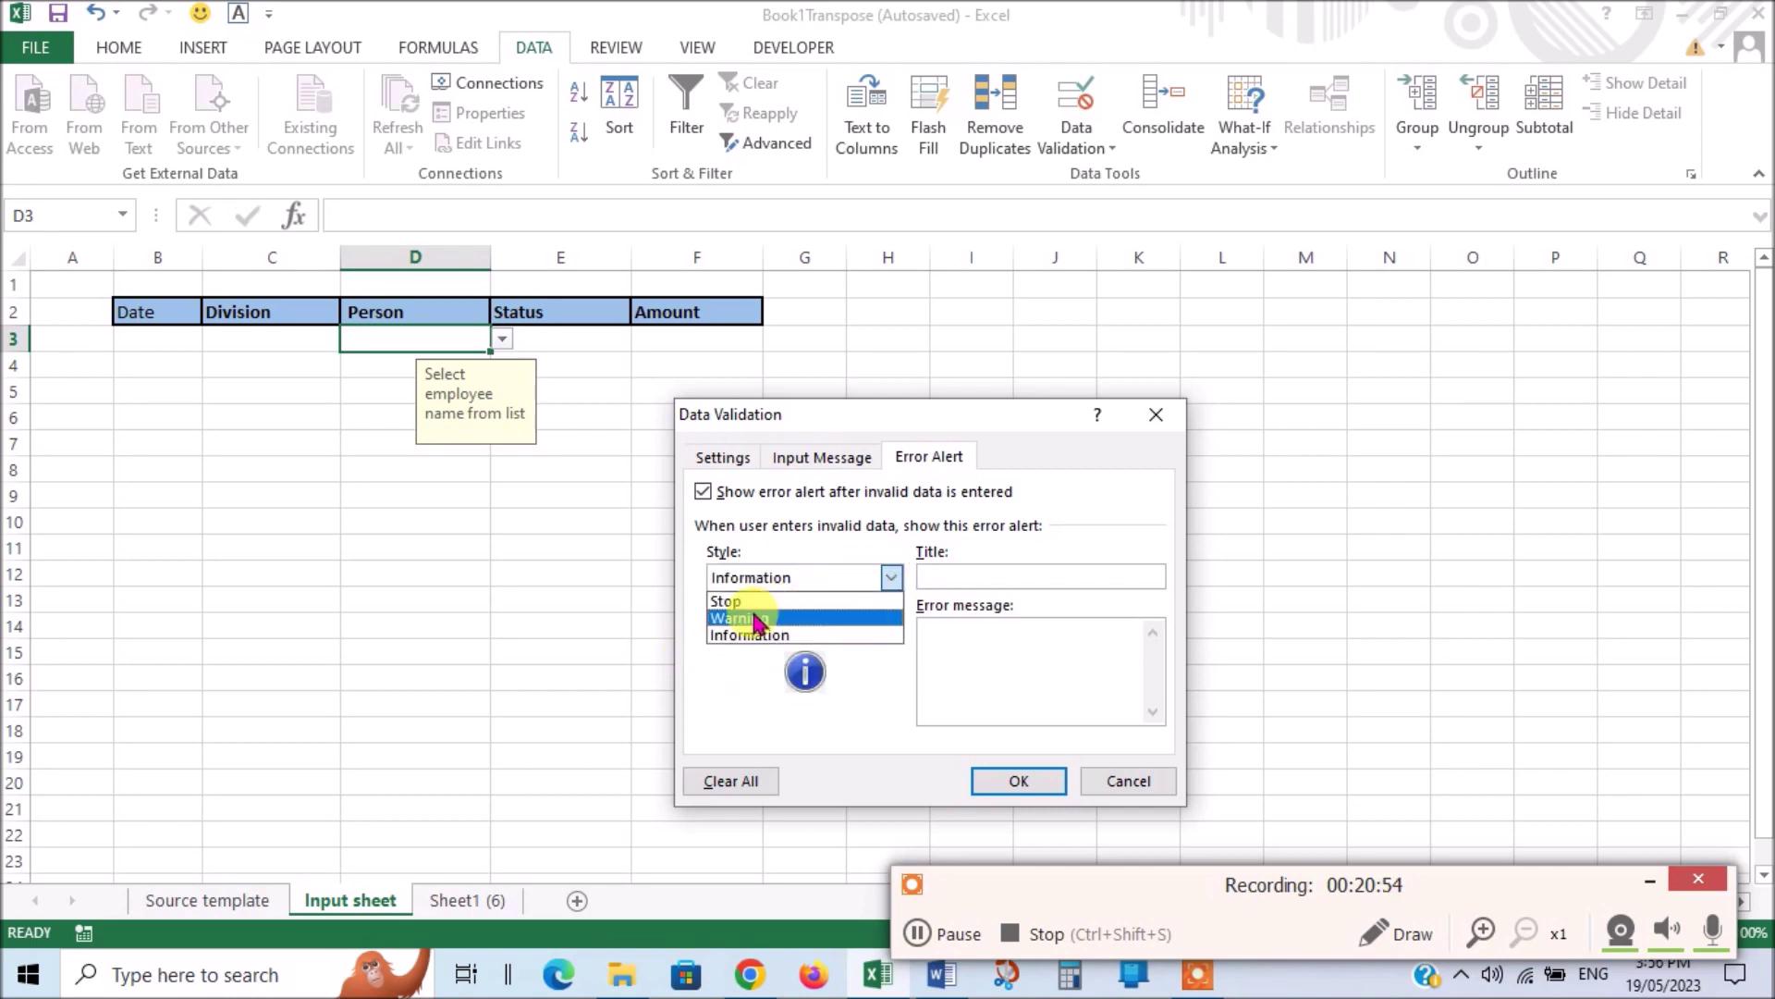
pyautogui.click(755, 620)
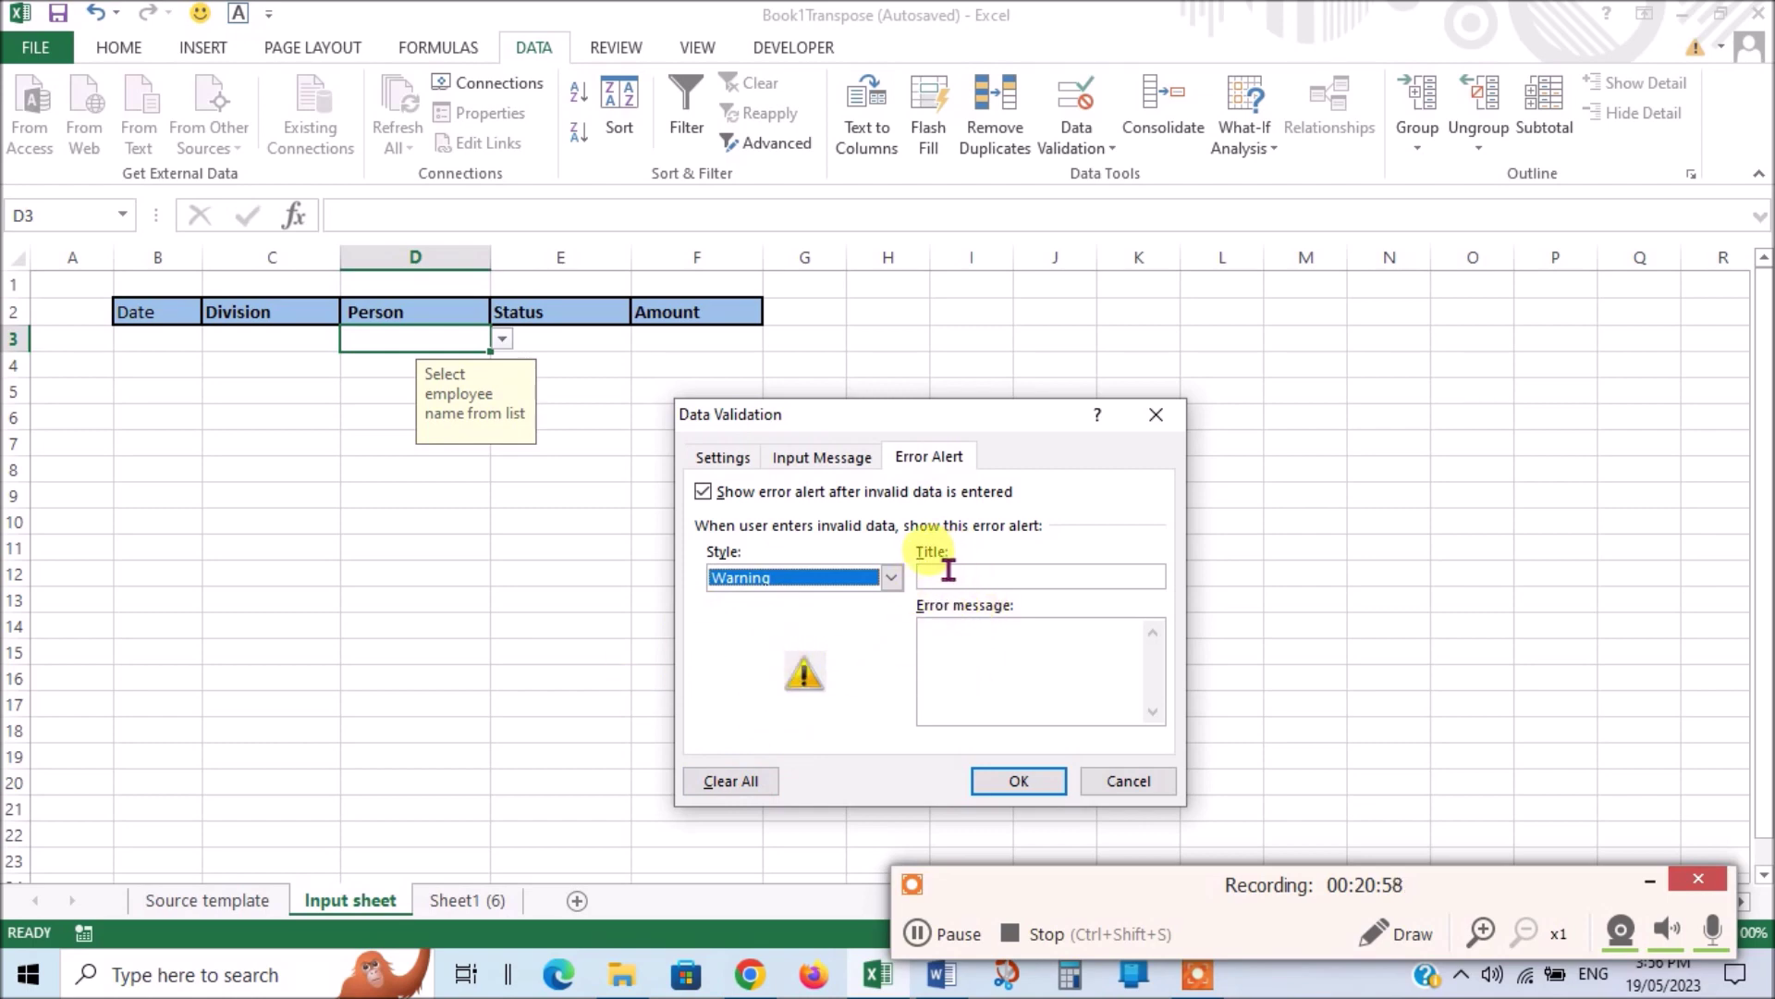
# Step: Set D3's error message to "Please select a name from the drop down list" and apply the validation settings
pyautogui.click(939, 627)
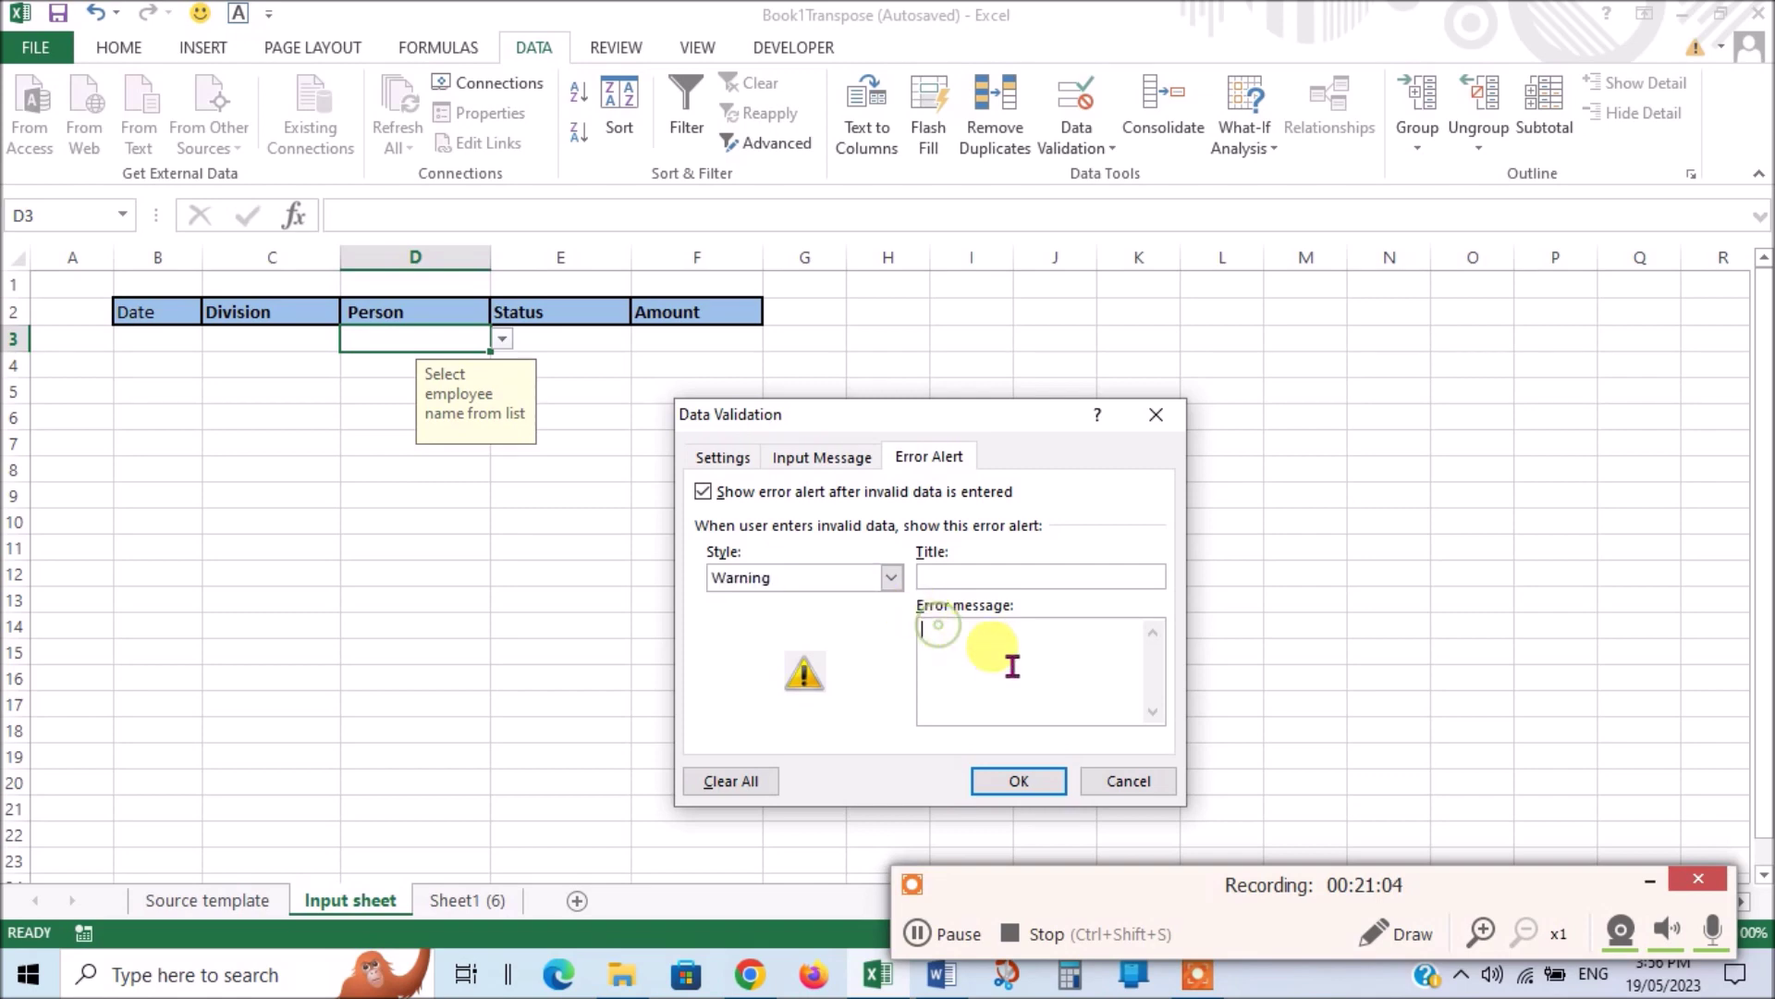
pyautogui.write('Pl')
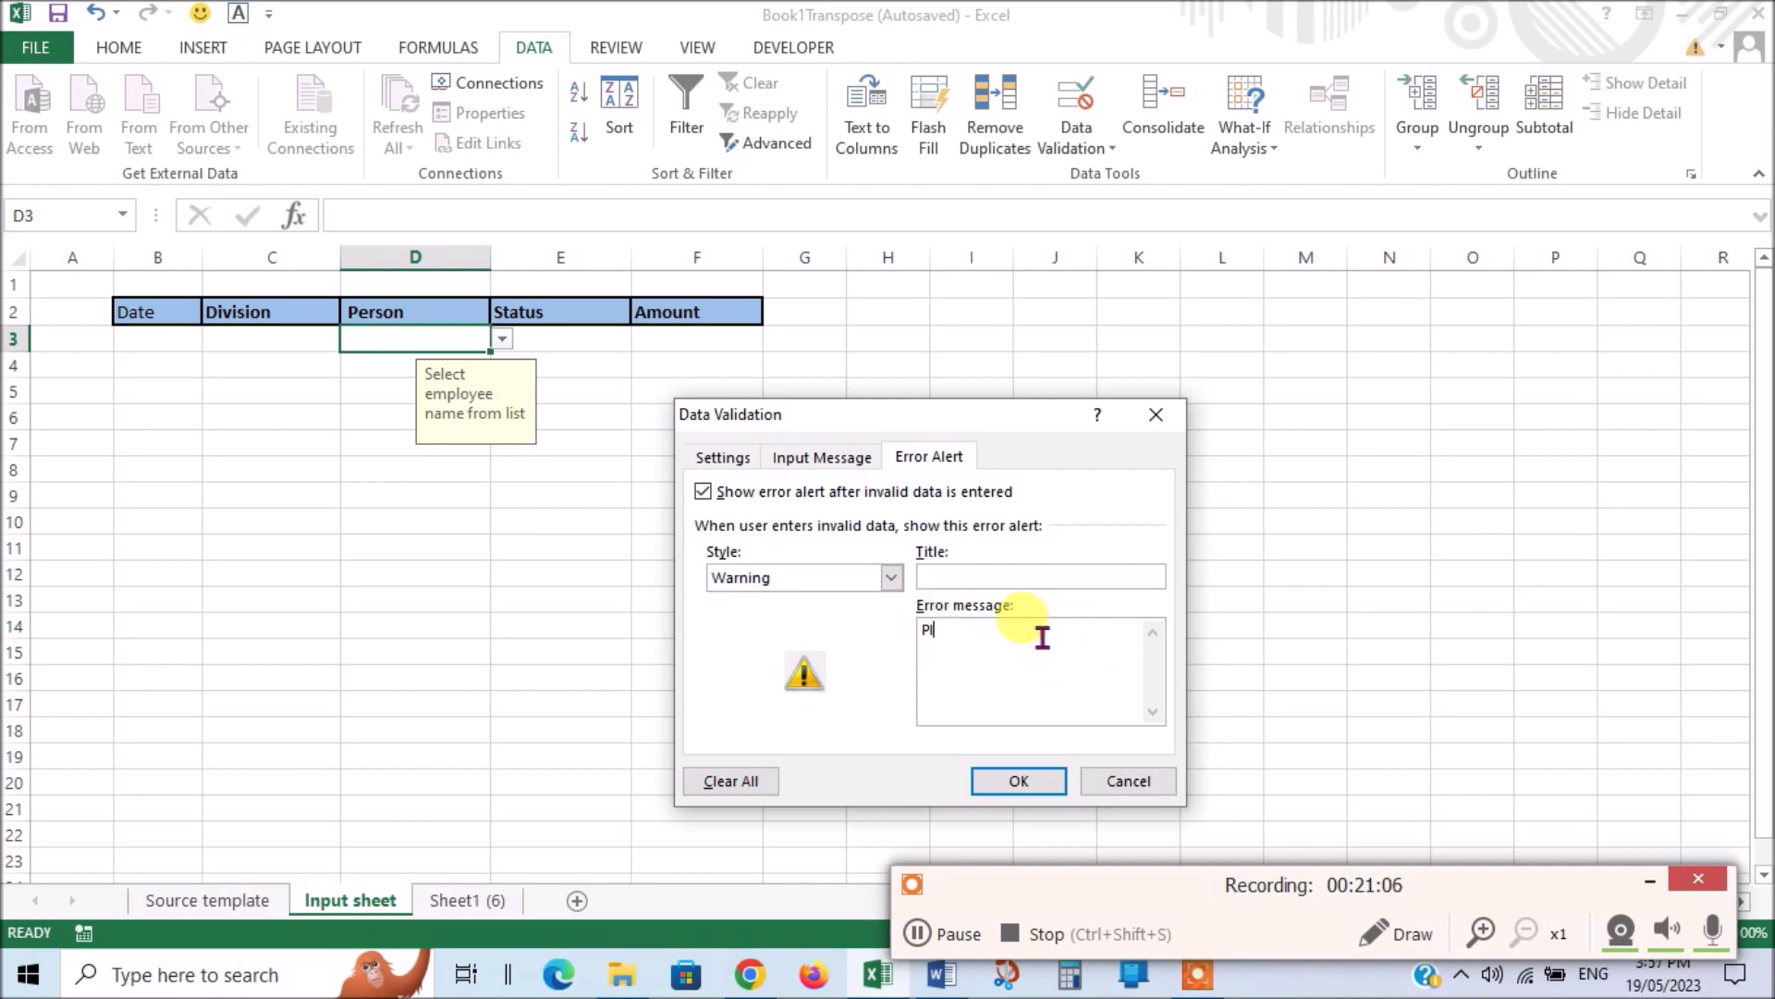
pyautogui.write('ease select a name from the drop down list')
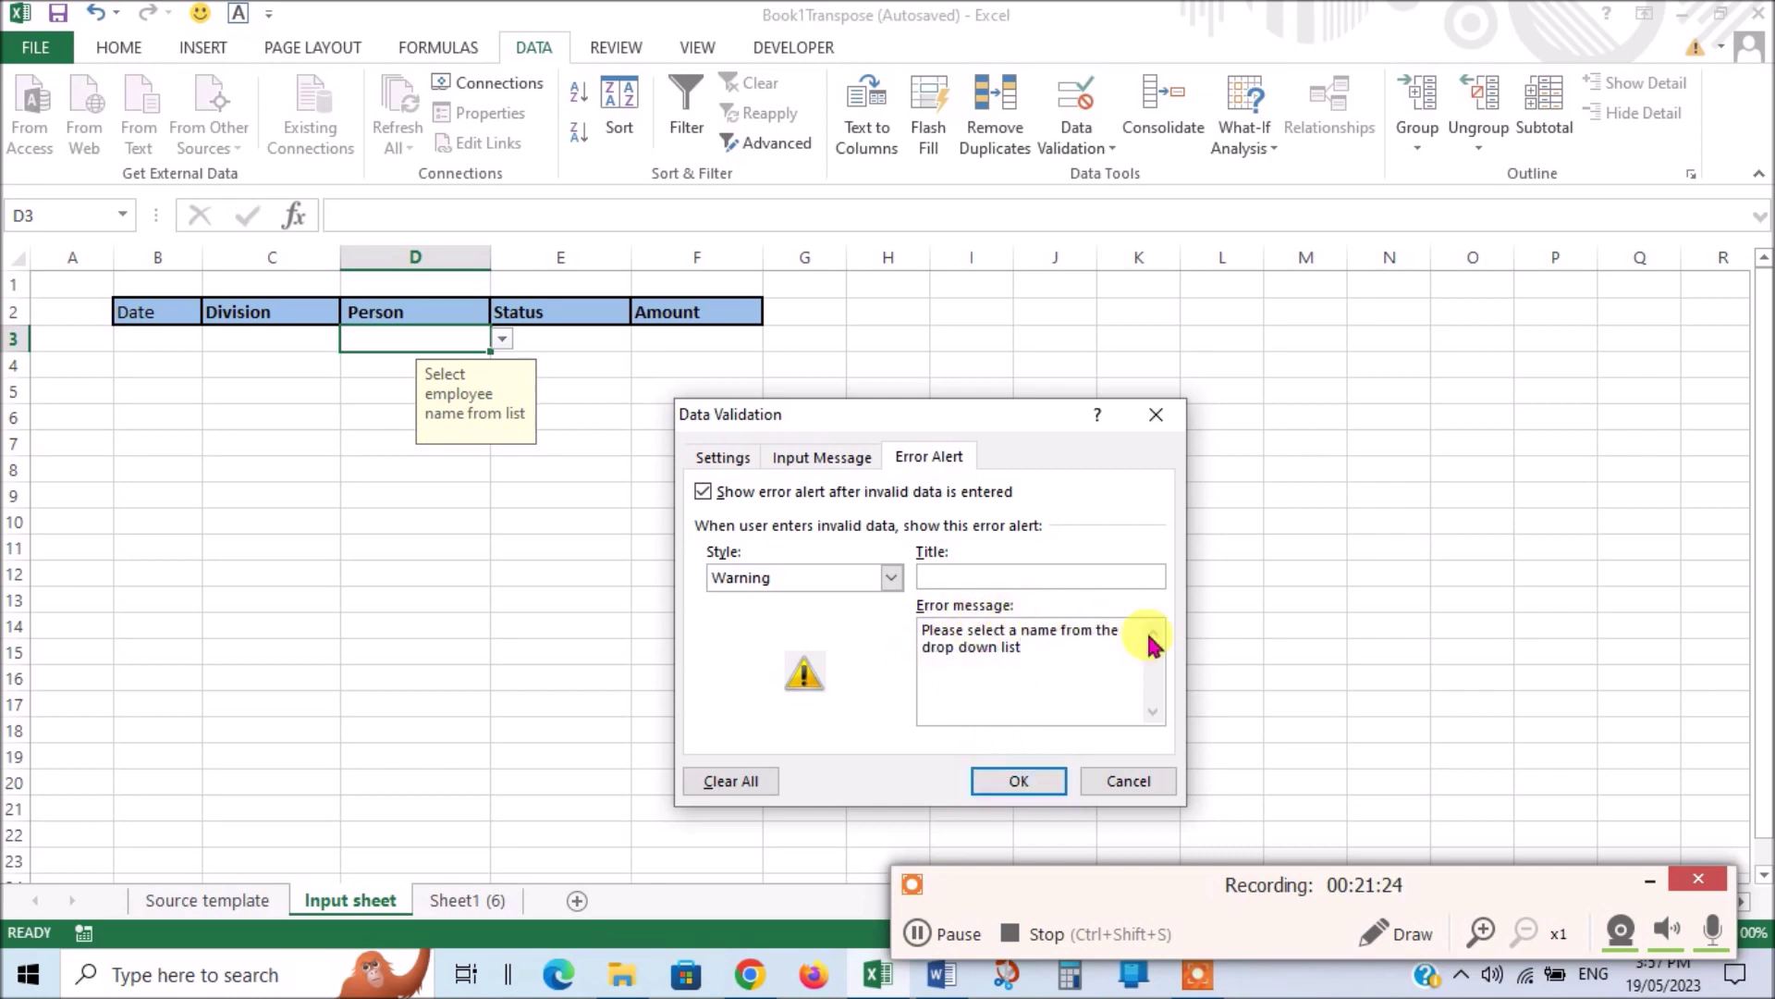
pyautogui.click(1030, 779)
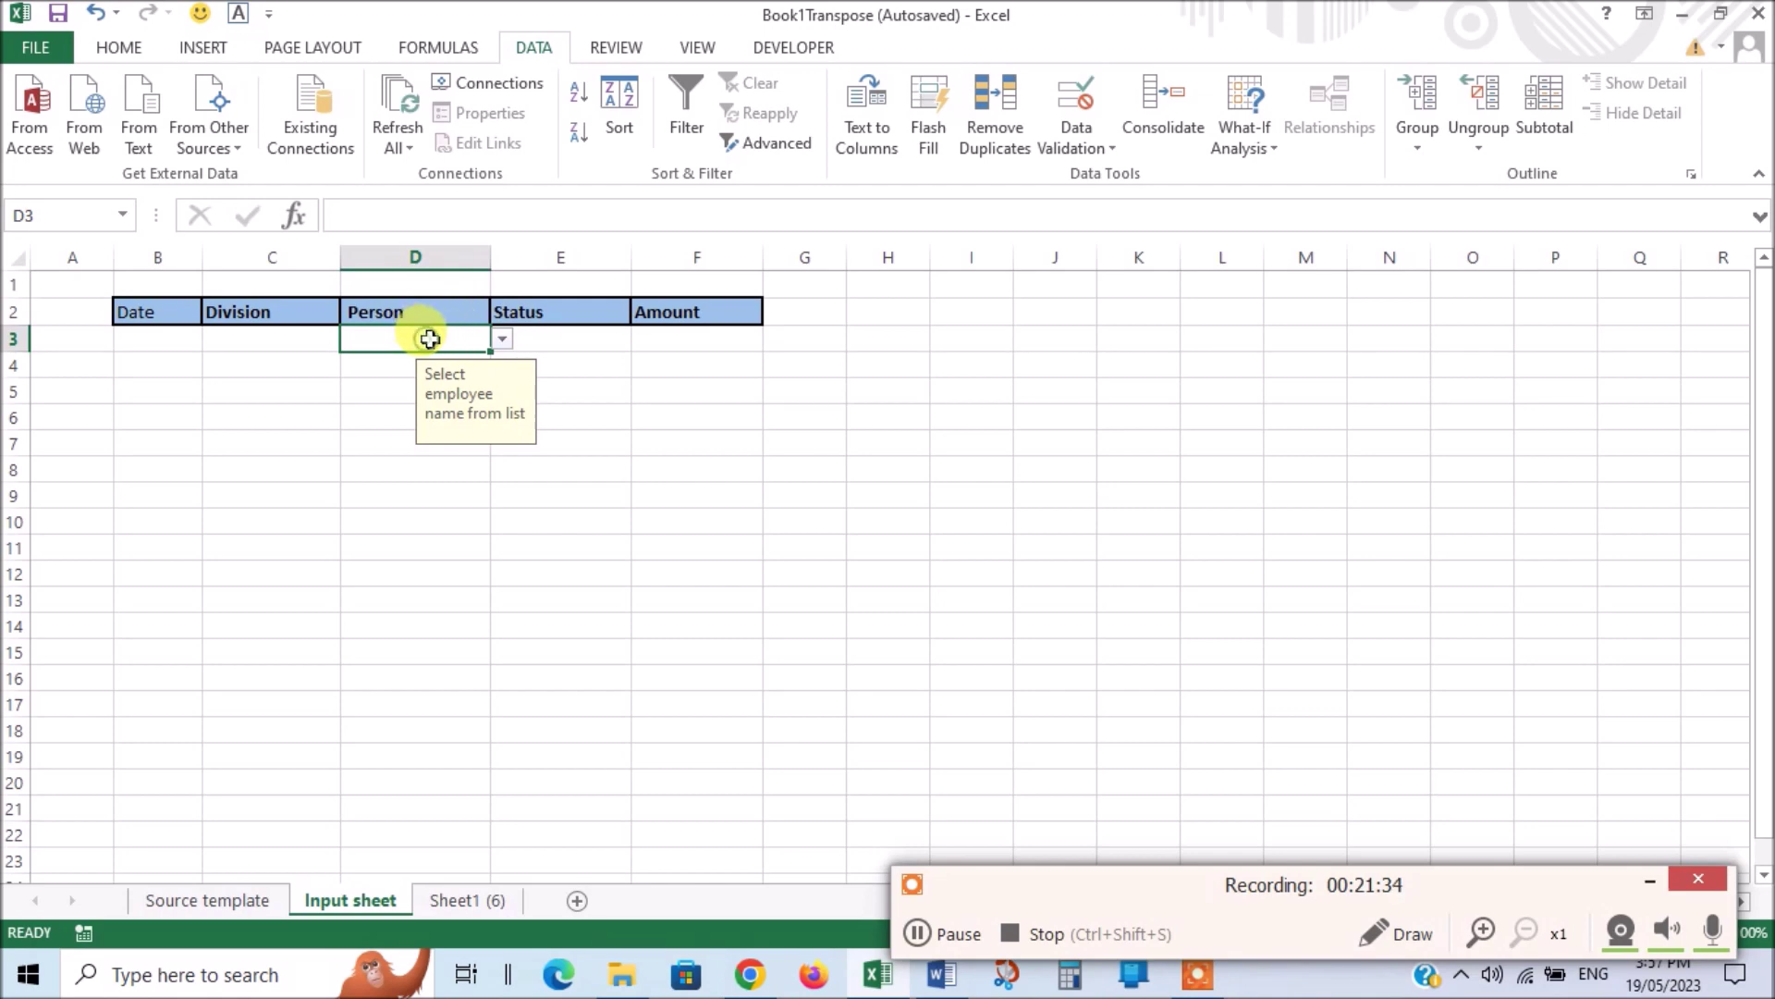
# Step: Enter an unlisted first name in D3 despite the warning, and replace it with the fifth name in the drop-down list
pyautogui.write('jon')
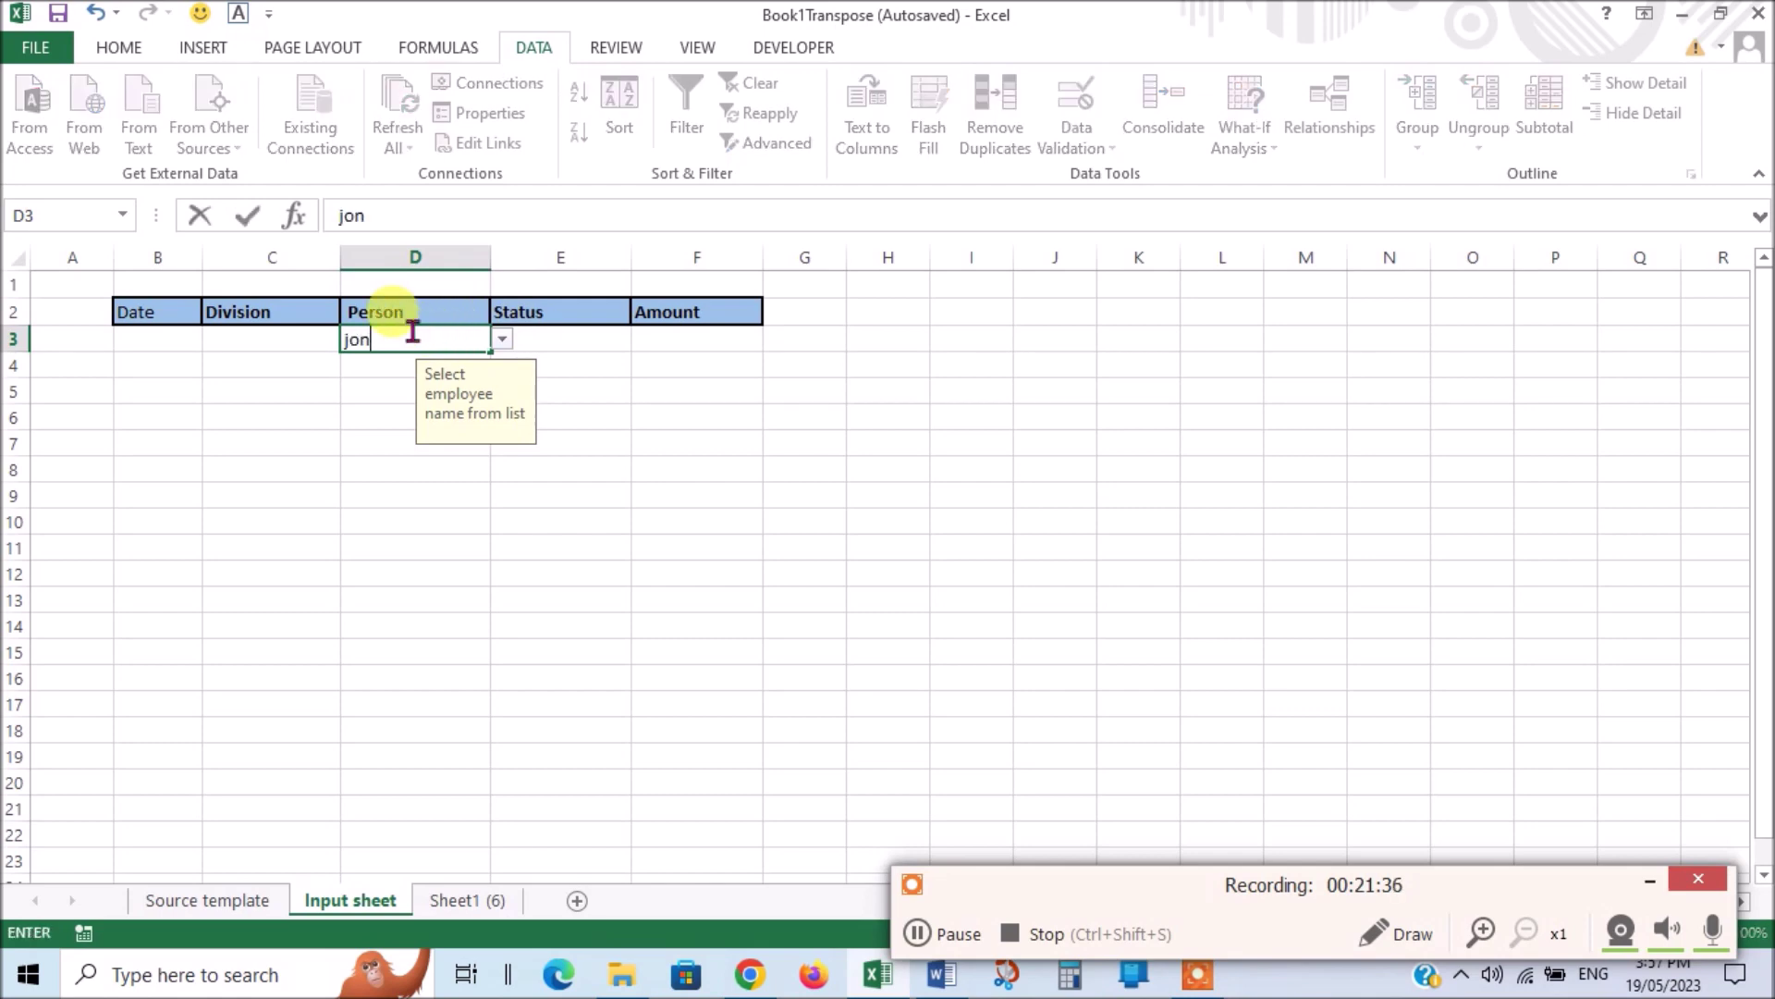
pyautogui.press('Return')
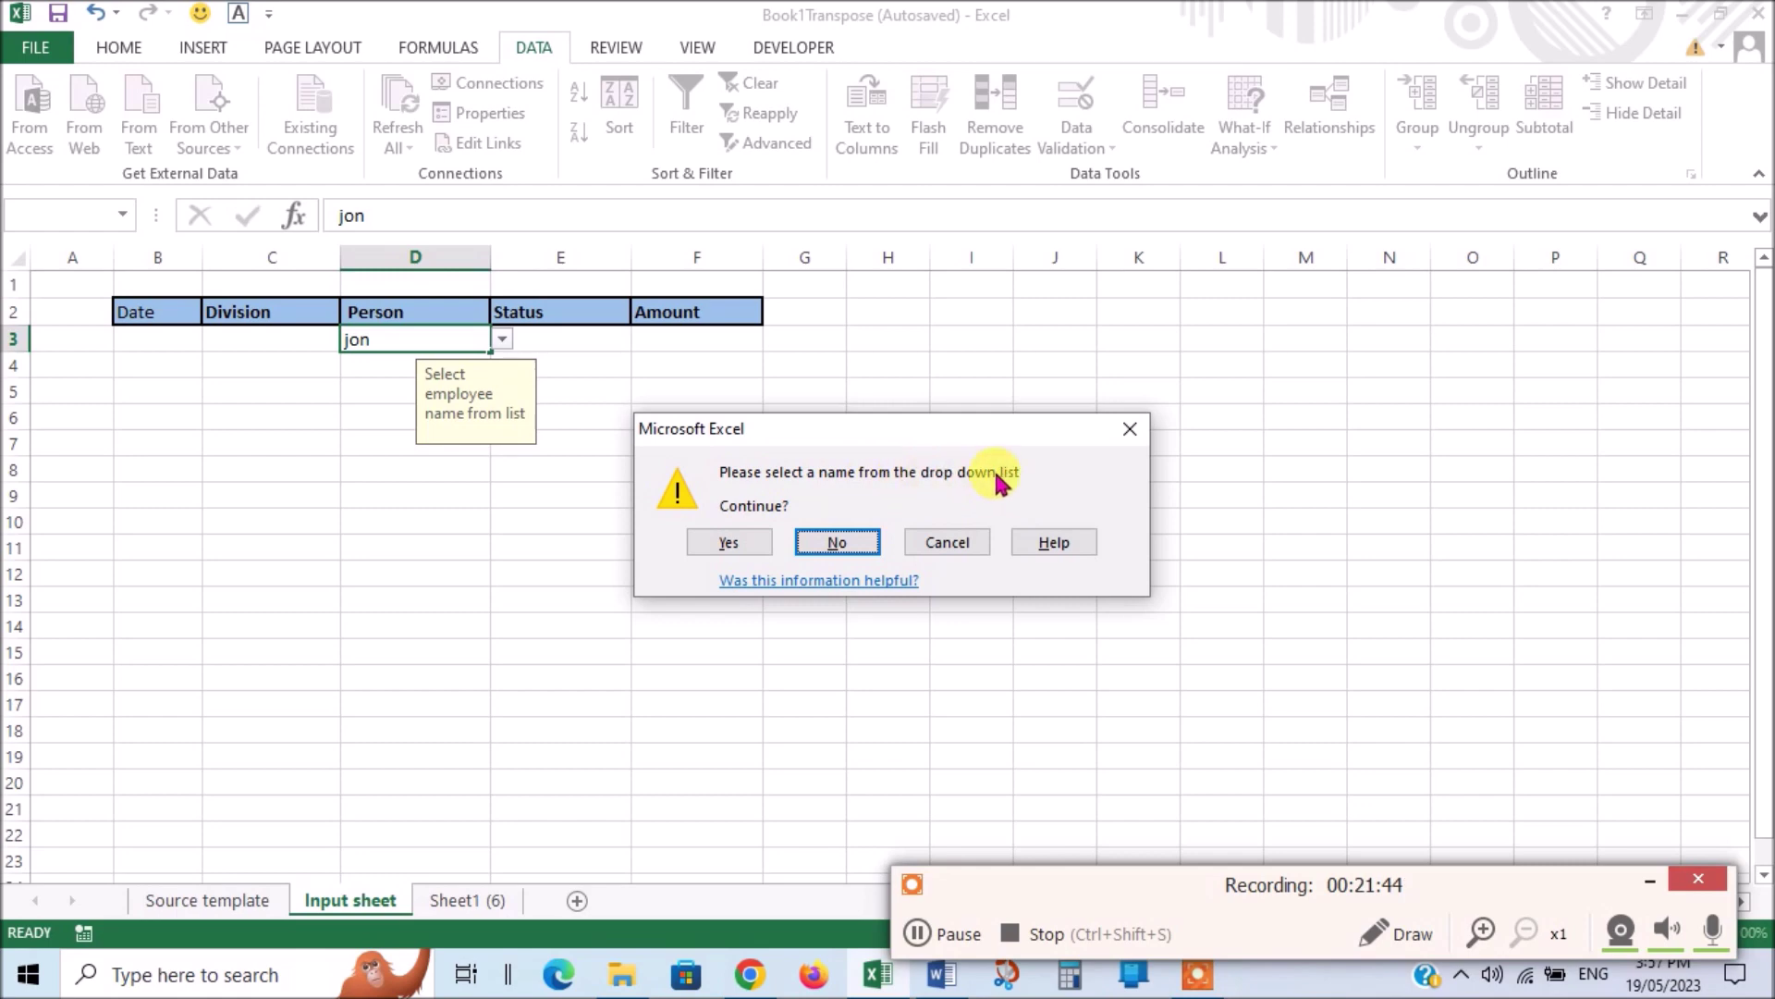
pyautogui.click(729, 542)
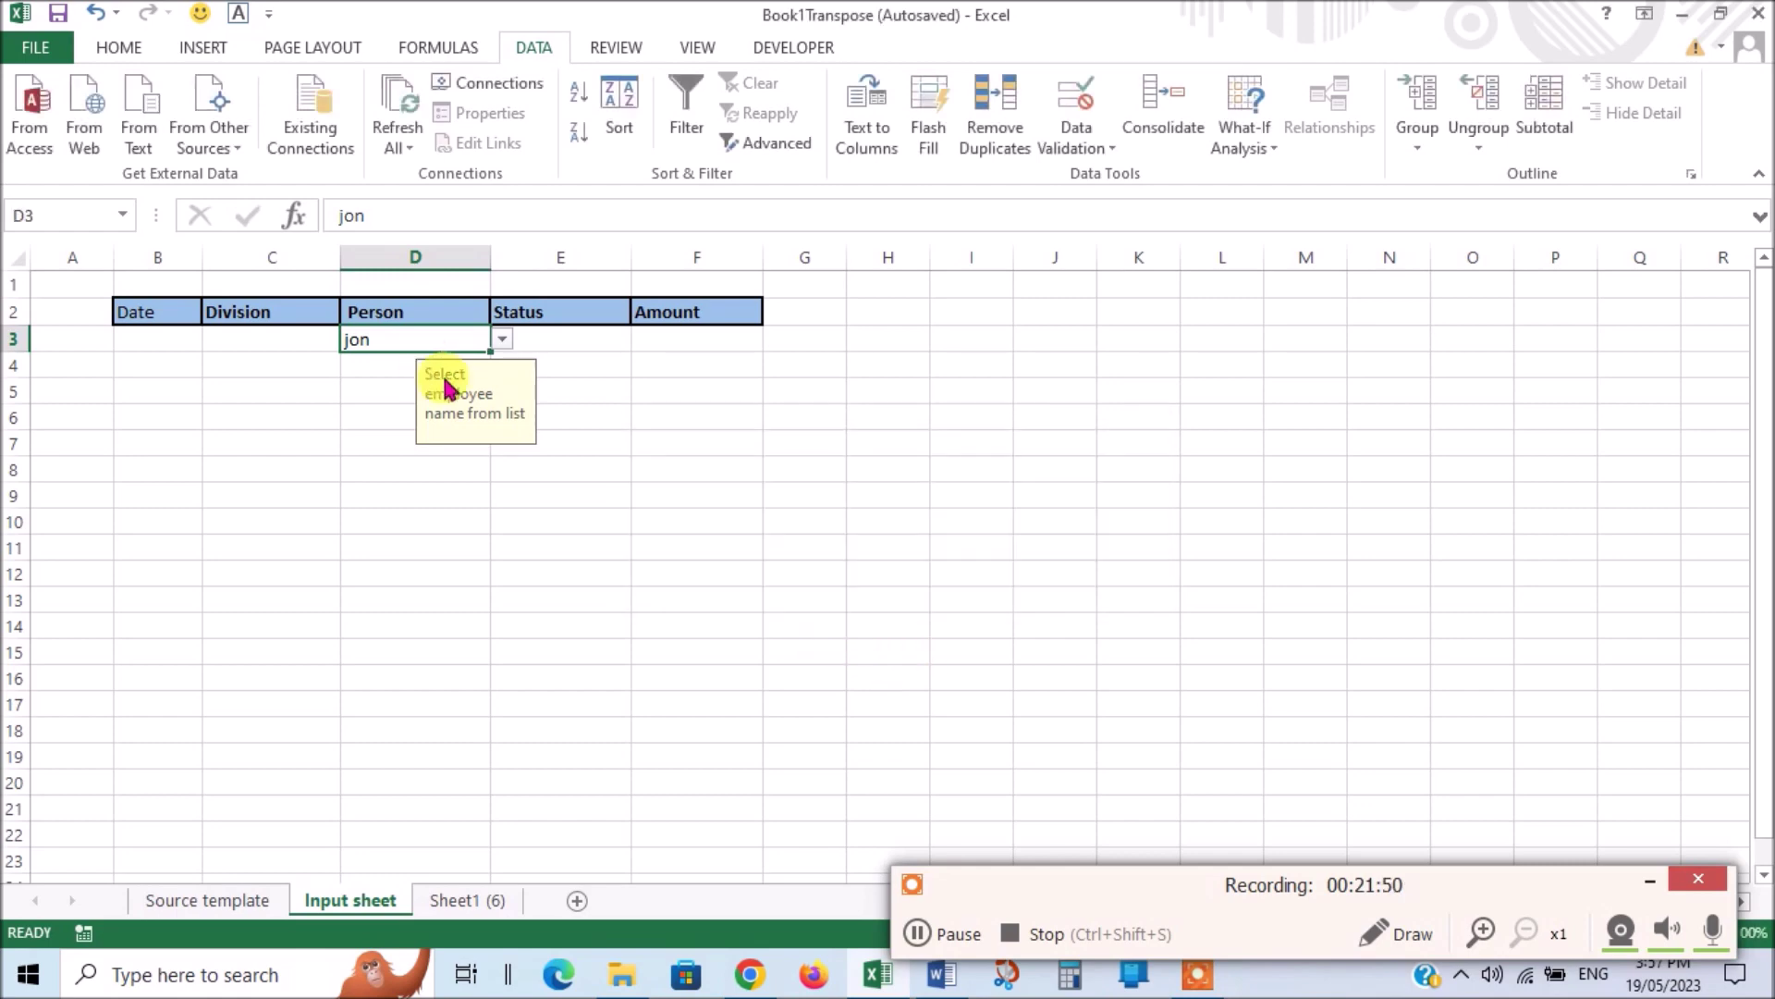
pyautogui.click(504, 342)
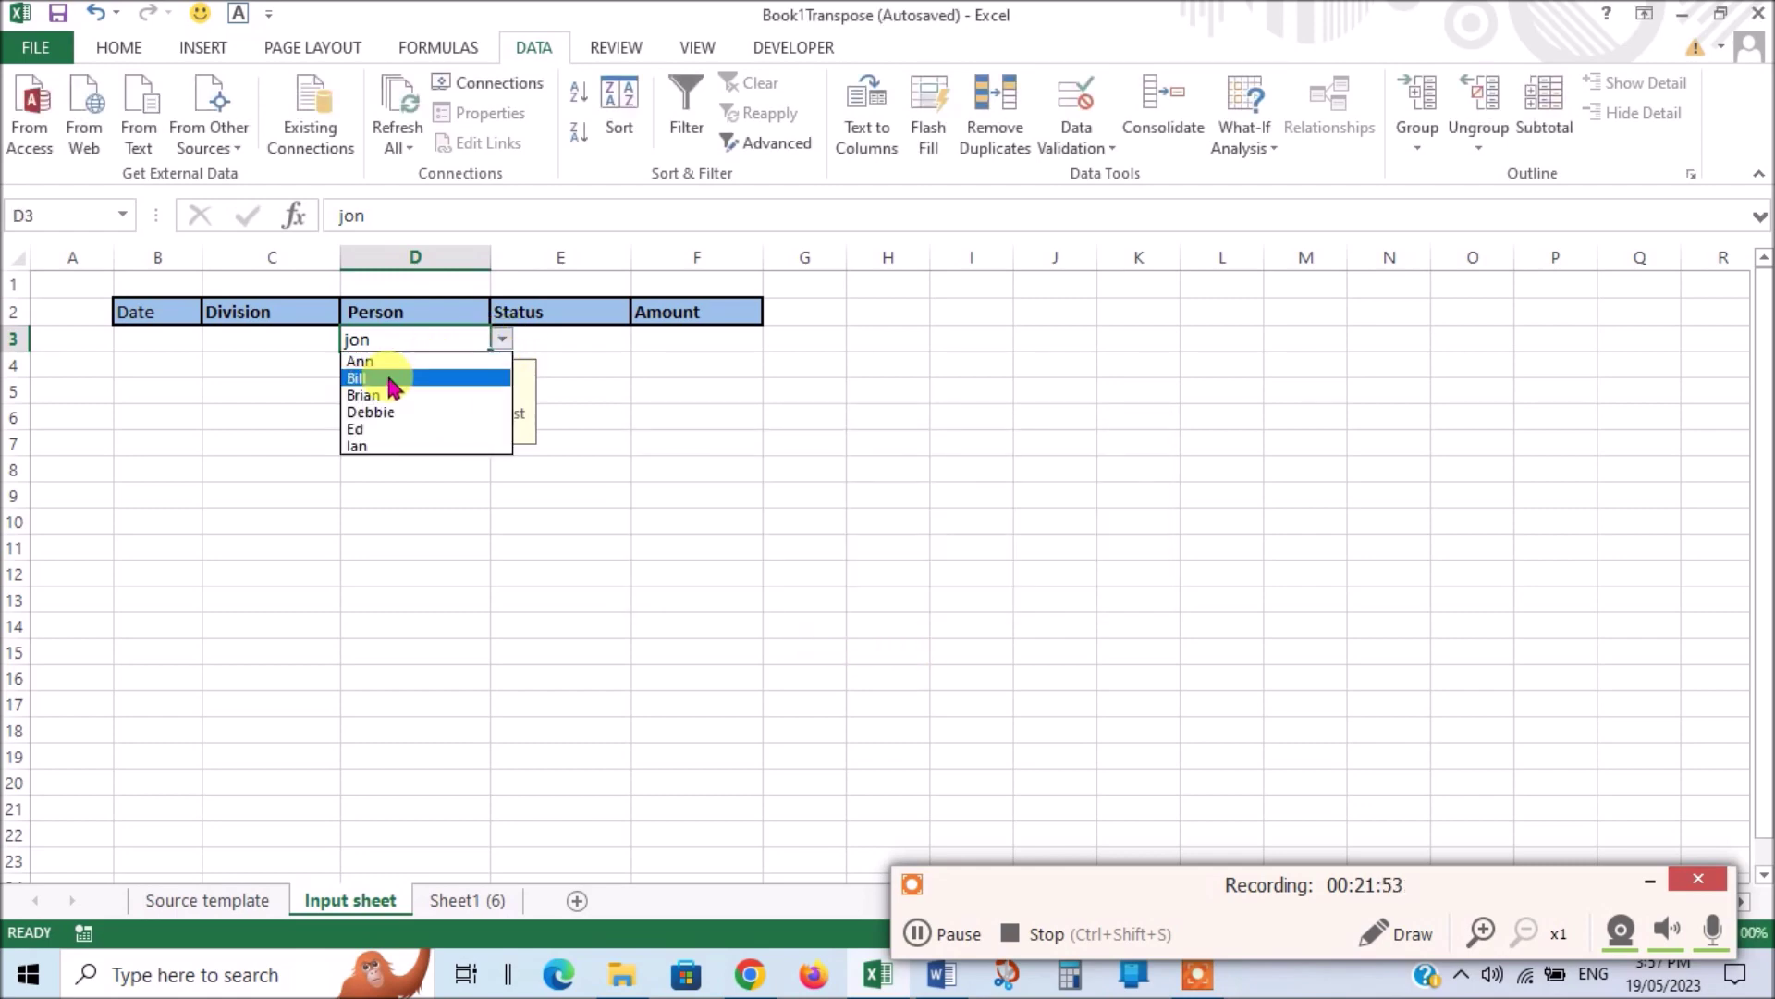
pyautogui.click(377, 429)
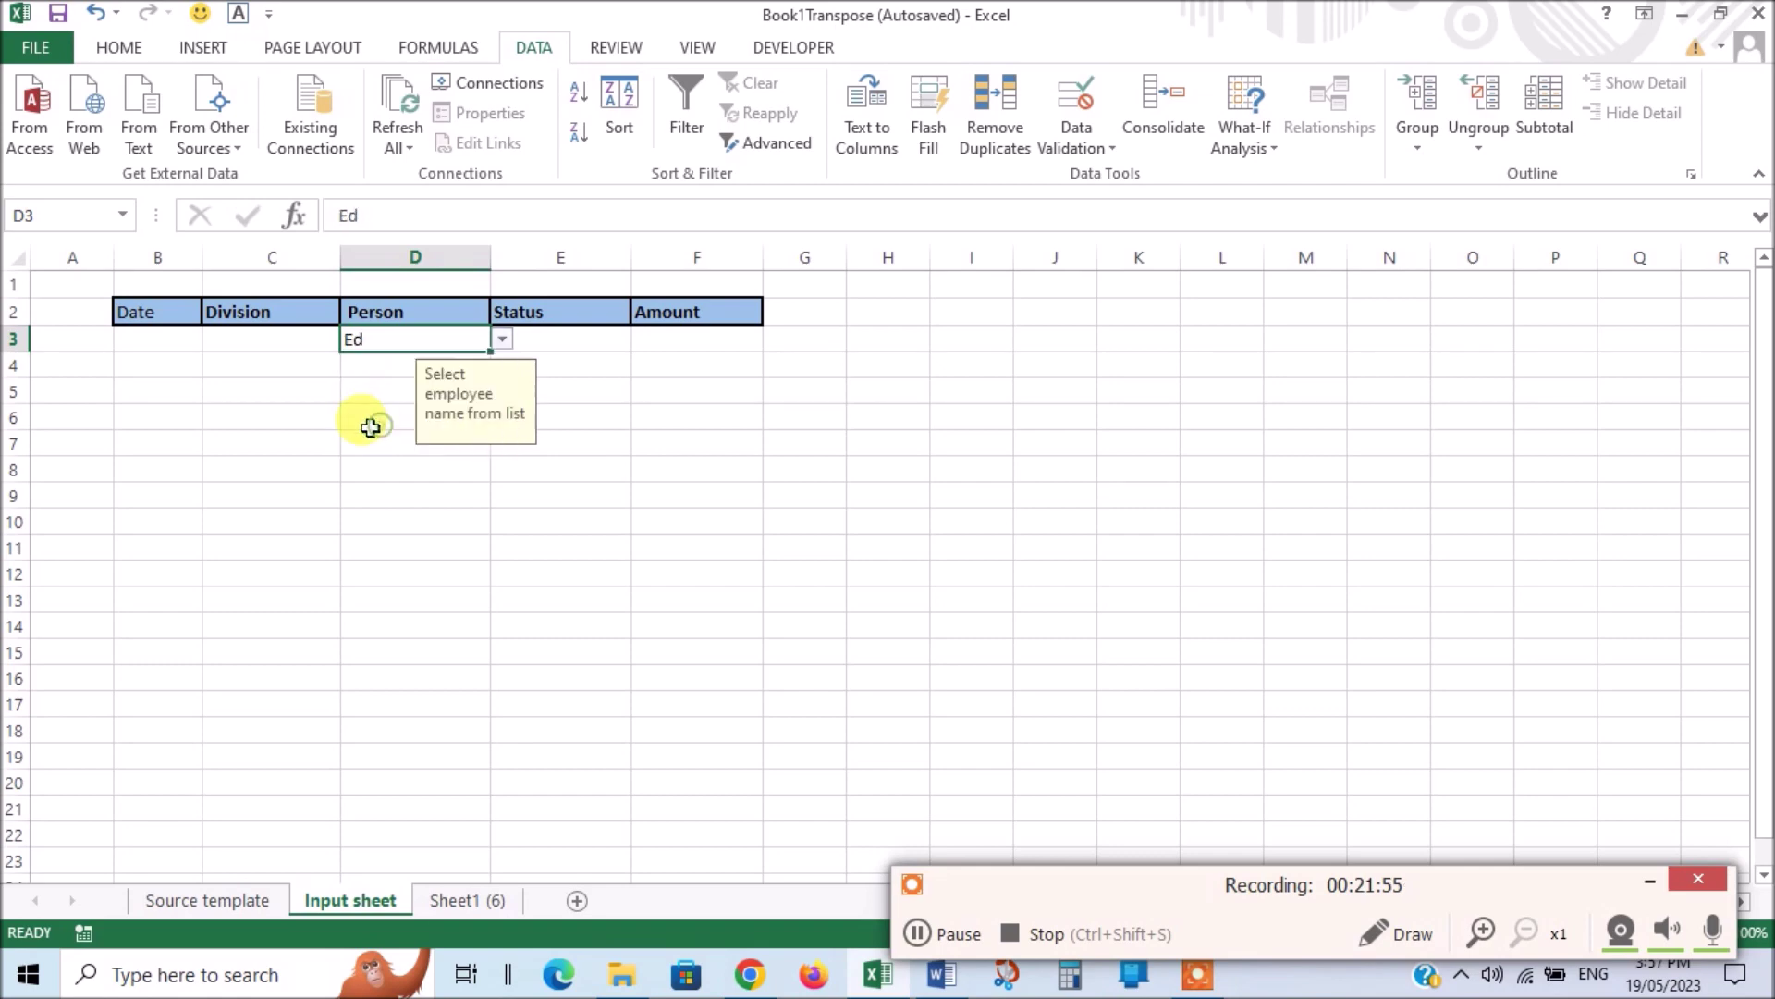
# Step: Try to enter the same unlisted first name in D4, and cancel the entry
pyautogui.click(384, 365)
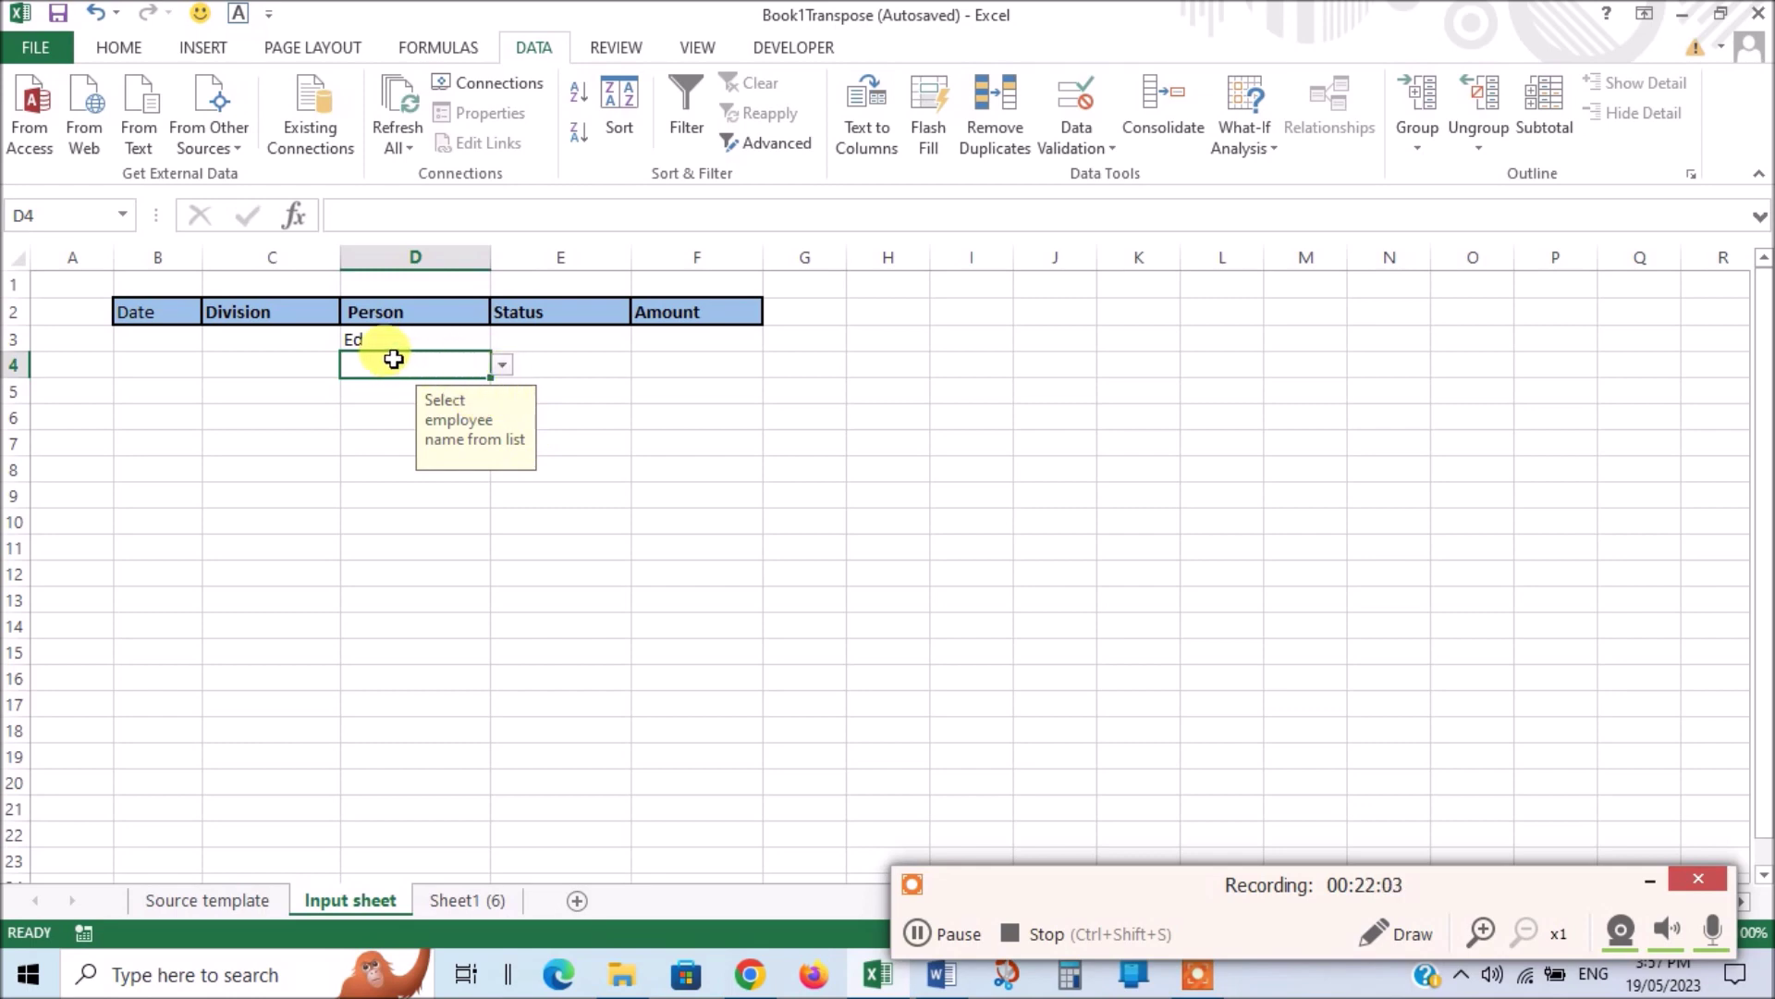
pyautogui.write('jon')
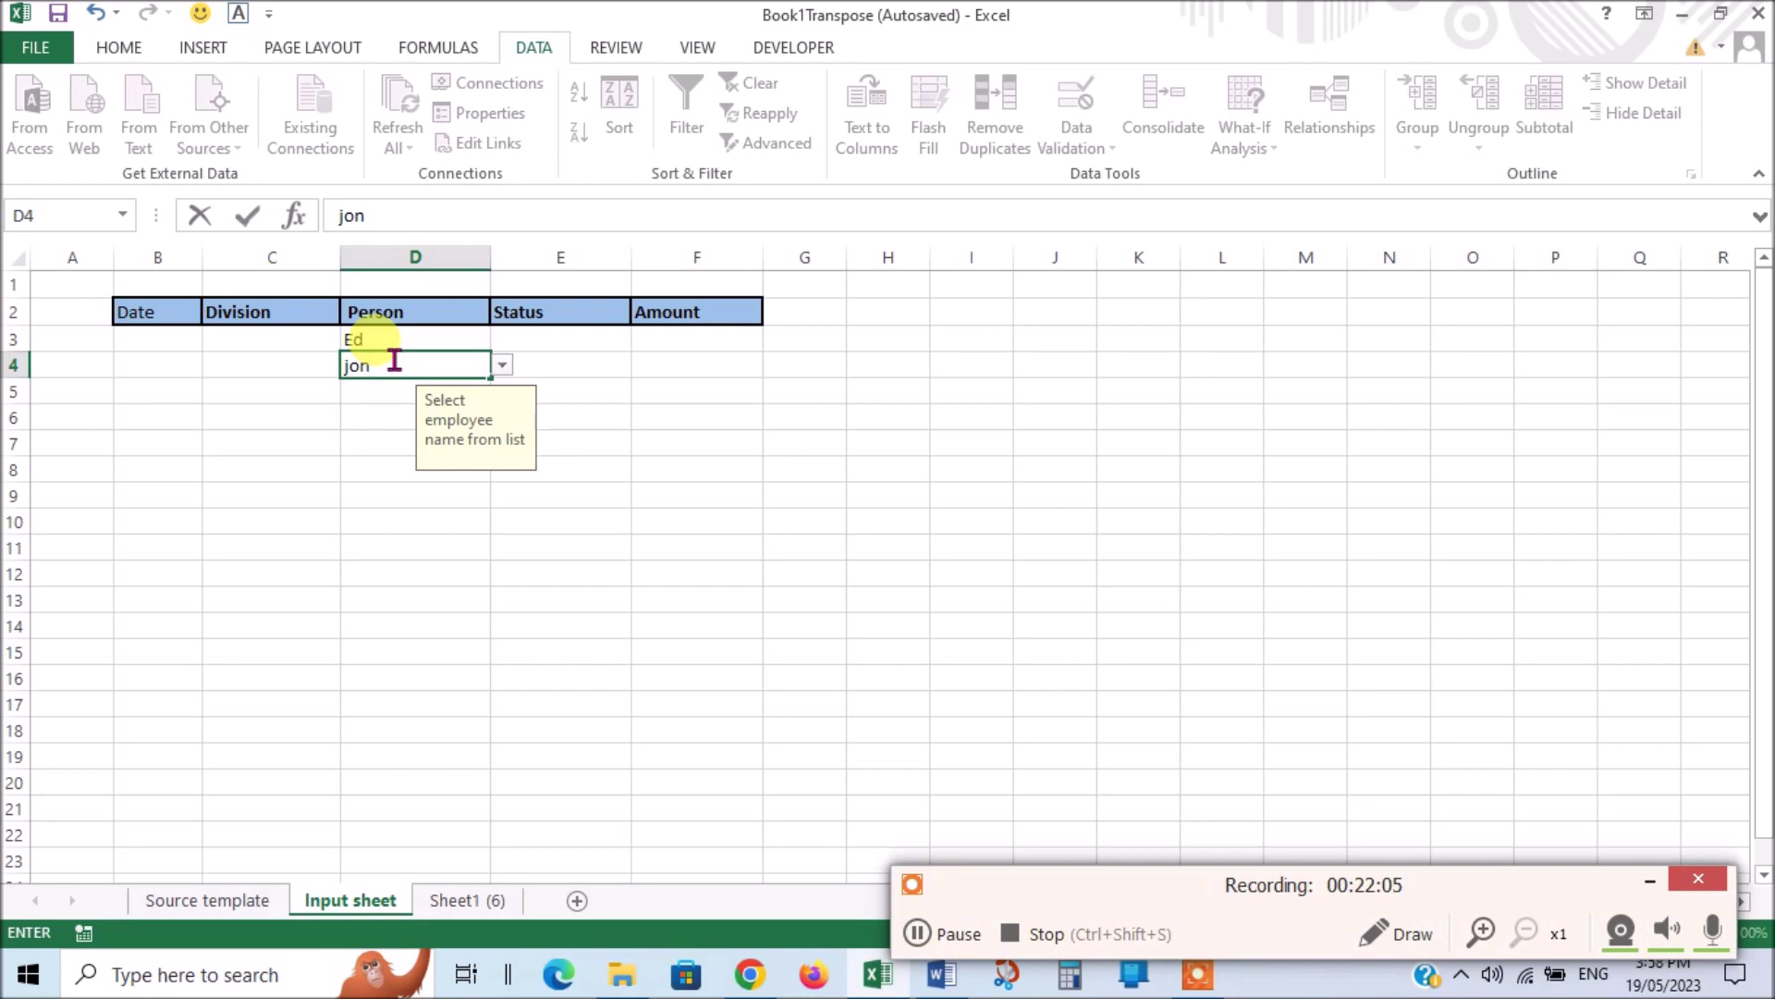
pyautogui.press('Return')
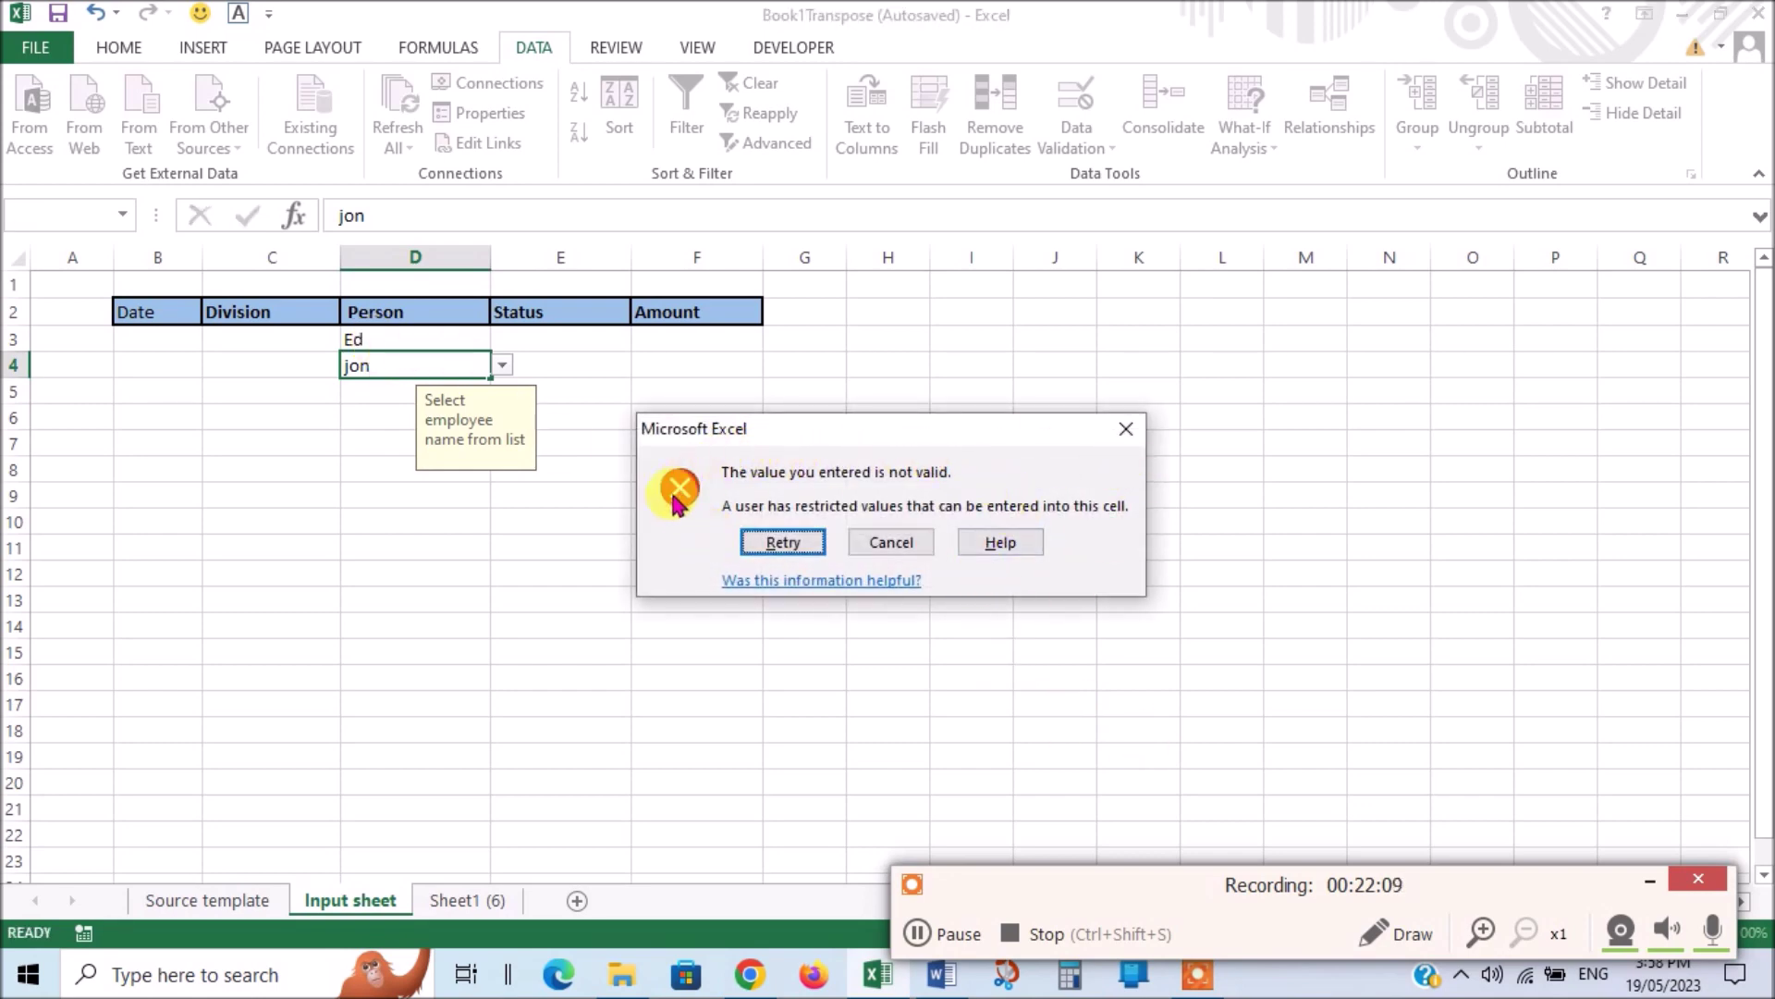
pyautogui.click(895, 543)
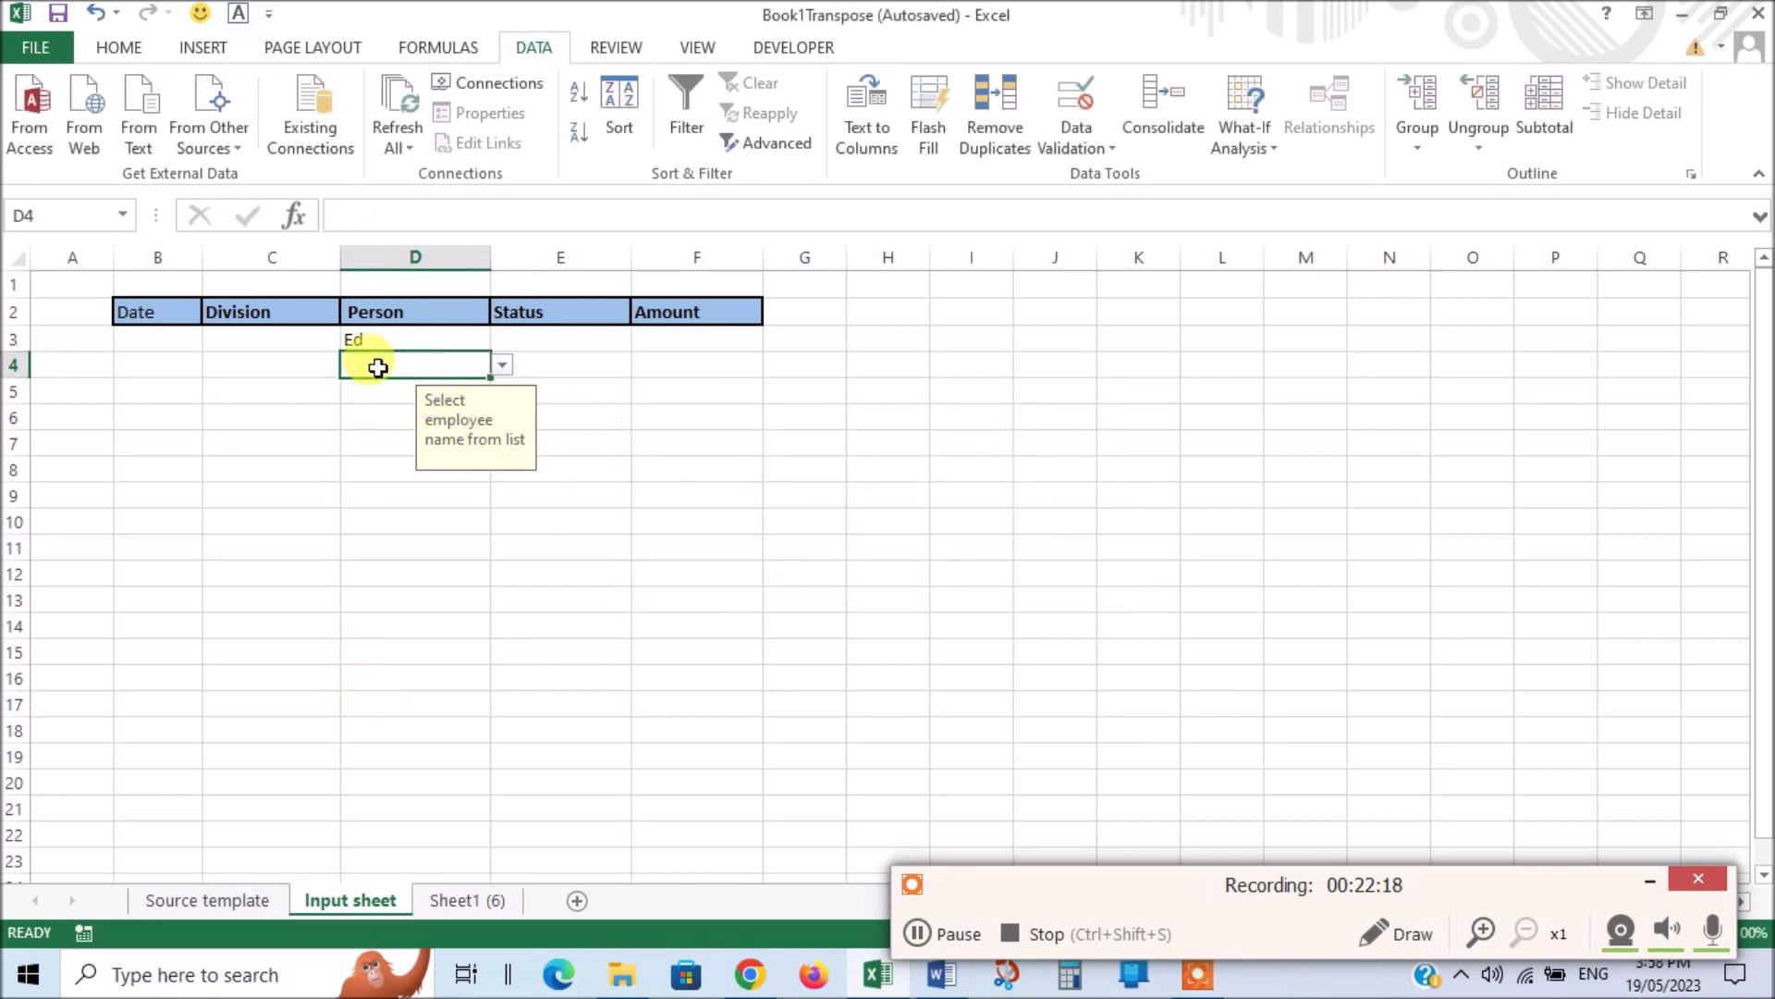
# Step: Fill D3 with its validation down the Person column to row 21
pyautogui.click(407, 341)
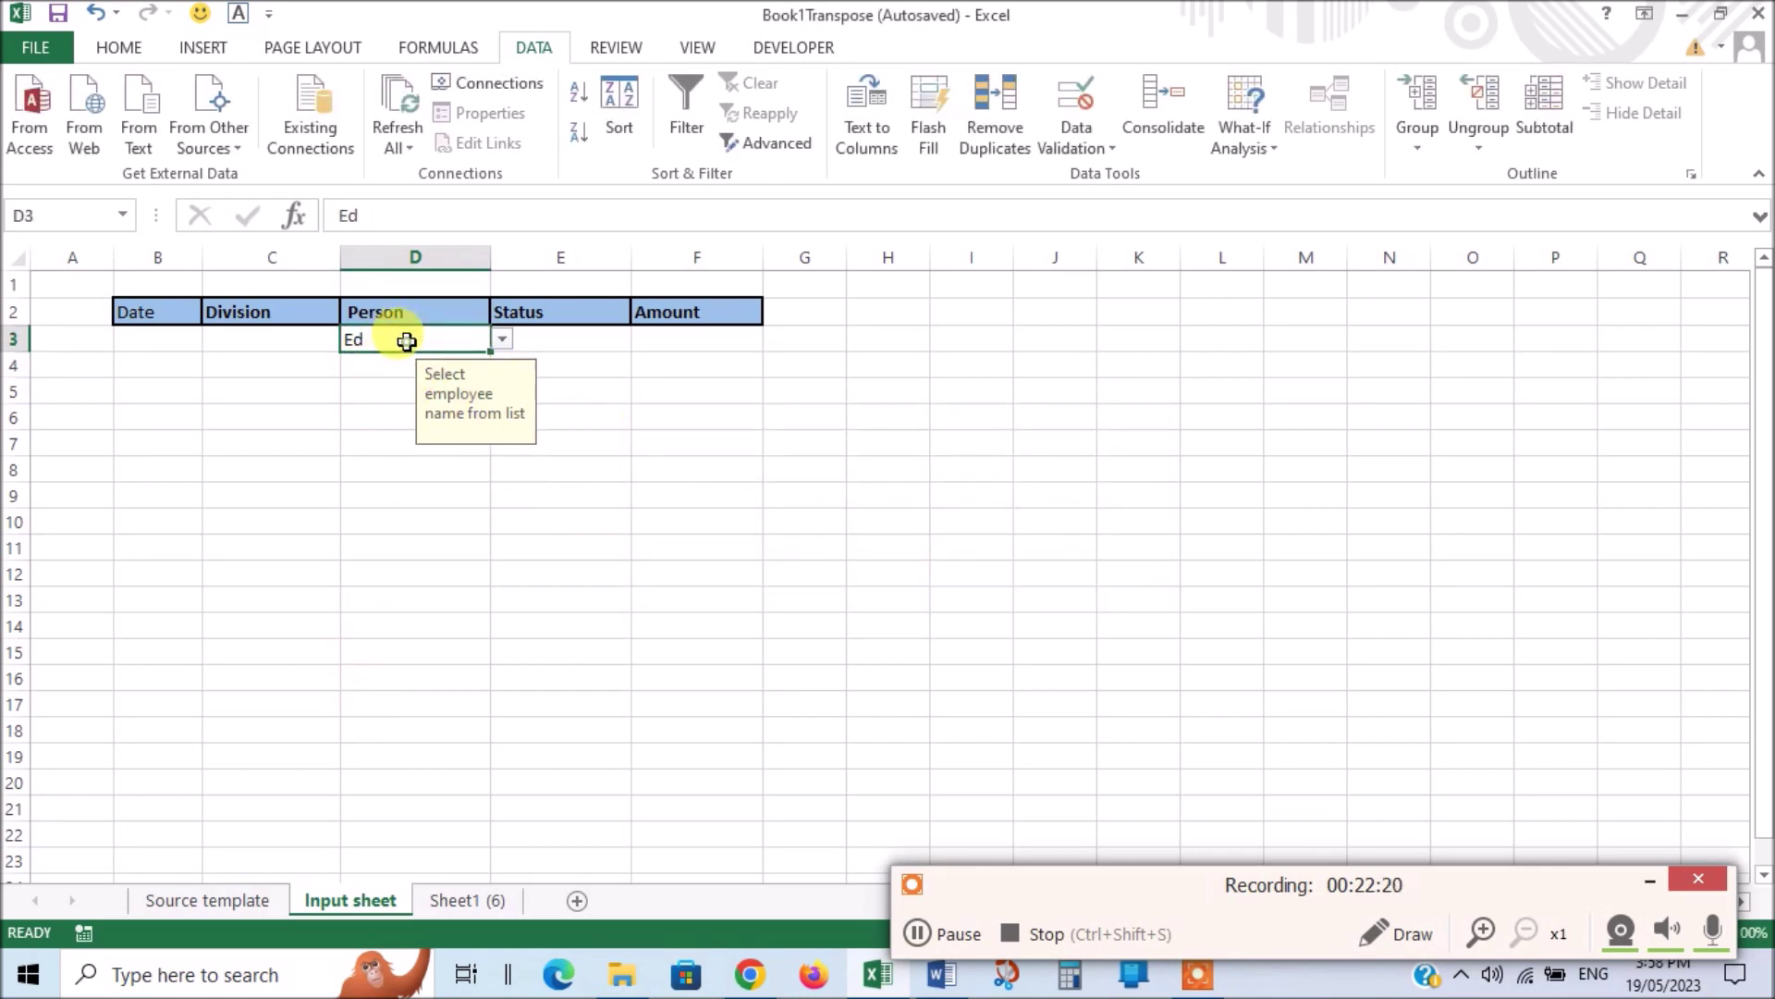
pyautogui.moveTo(490, 351); pyautogui.dragTo(473, 801)
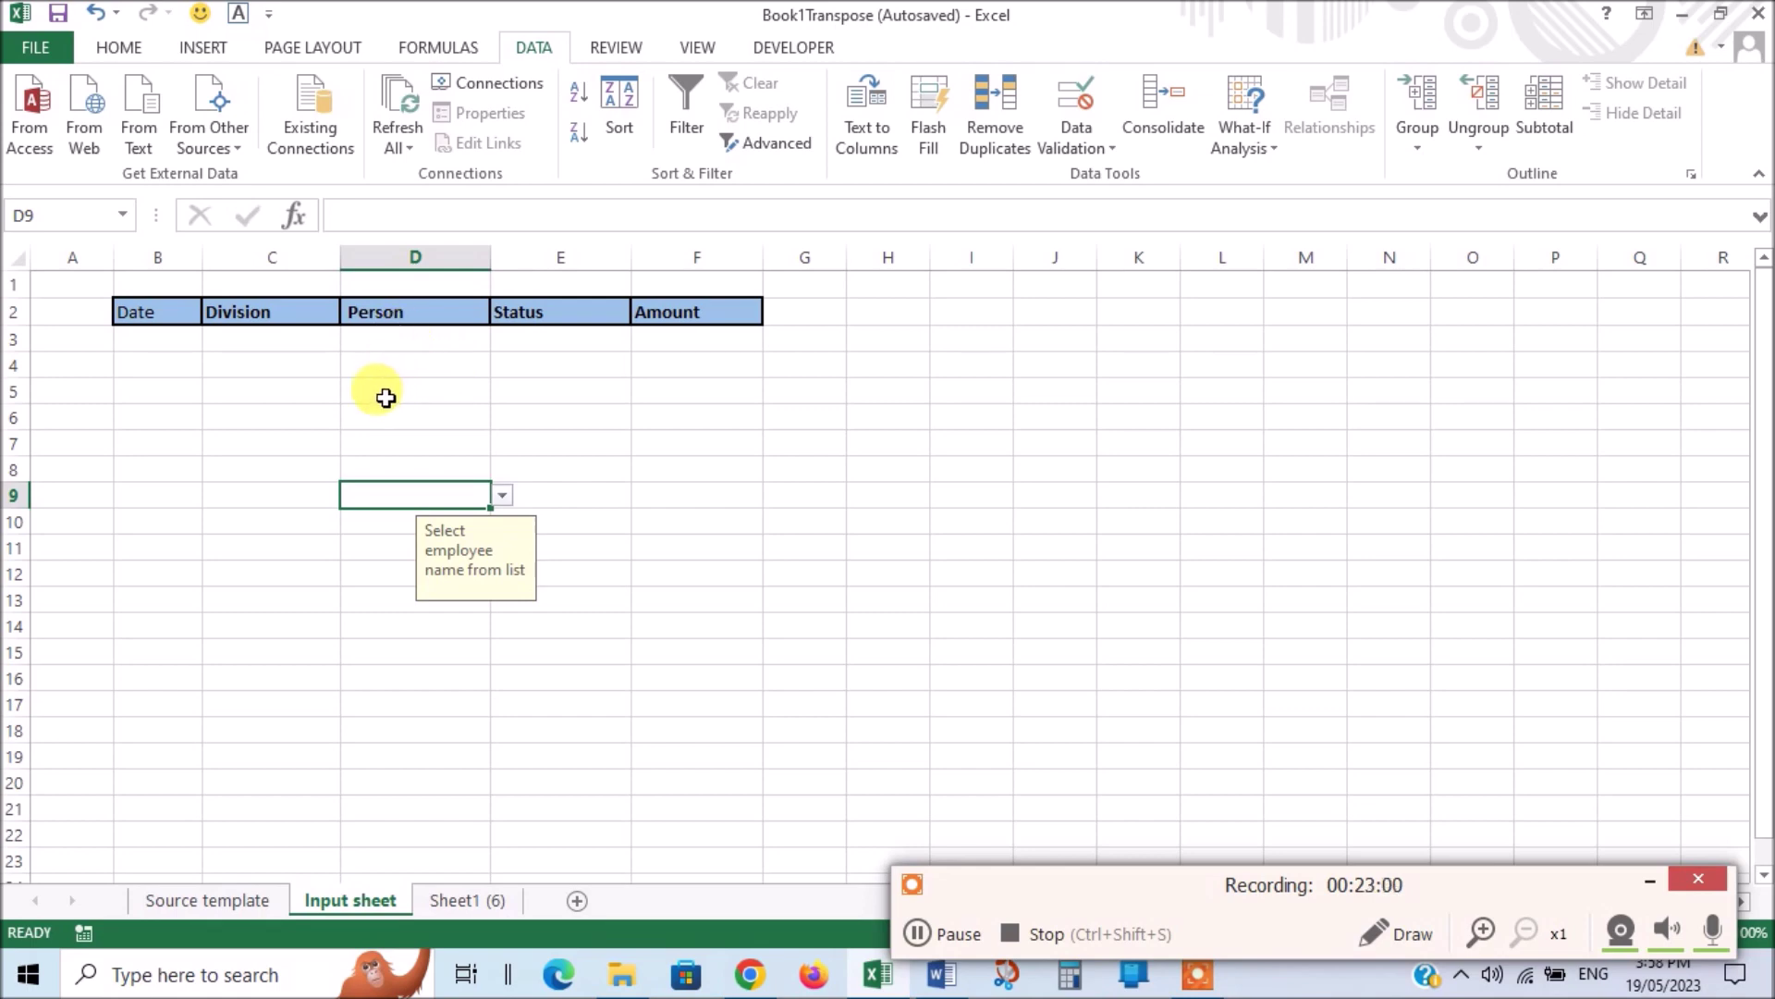
# Step: Set the data validation criteria of B3 in the Date column to allow Date values
pyautogui.click(158, 339)
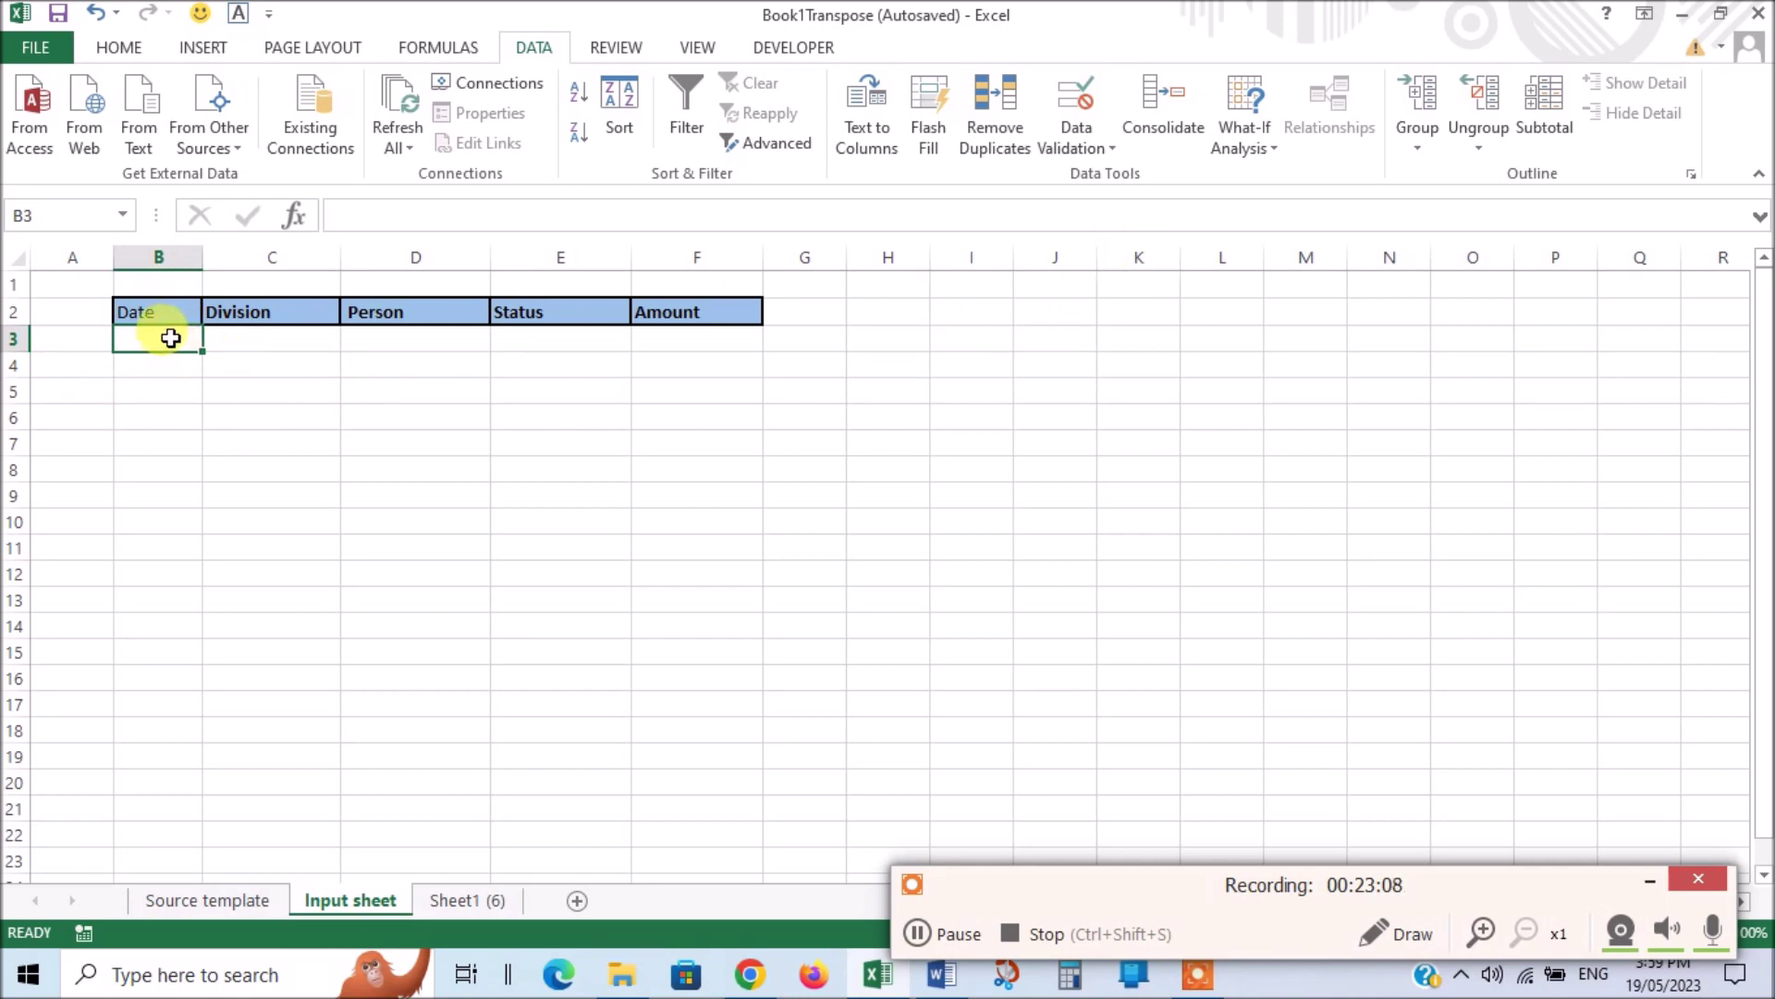
pyautogui.click(1111, 150)
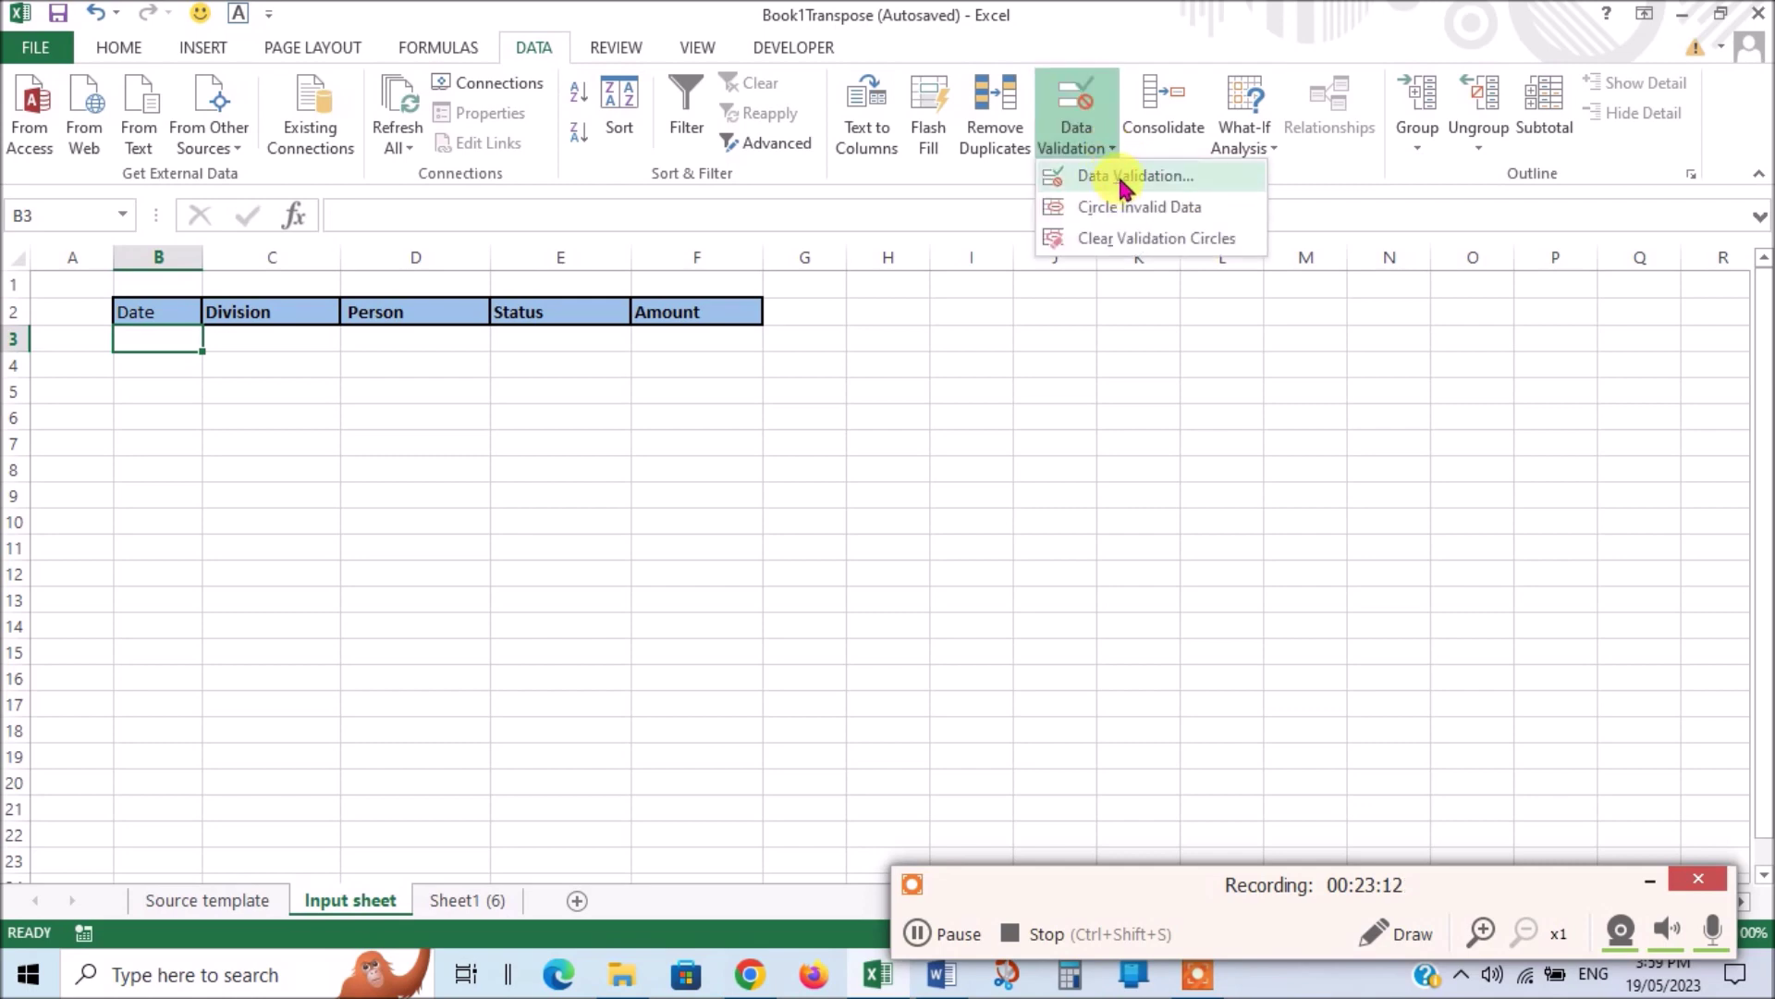
pyautogui.click(1123, 177)
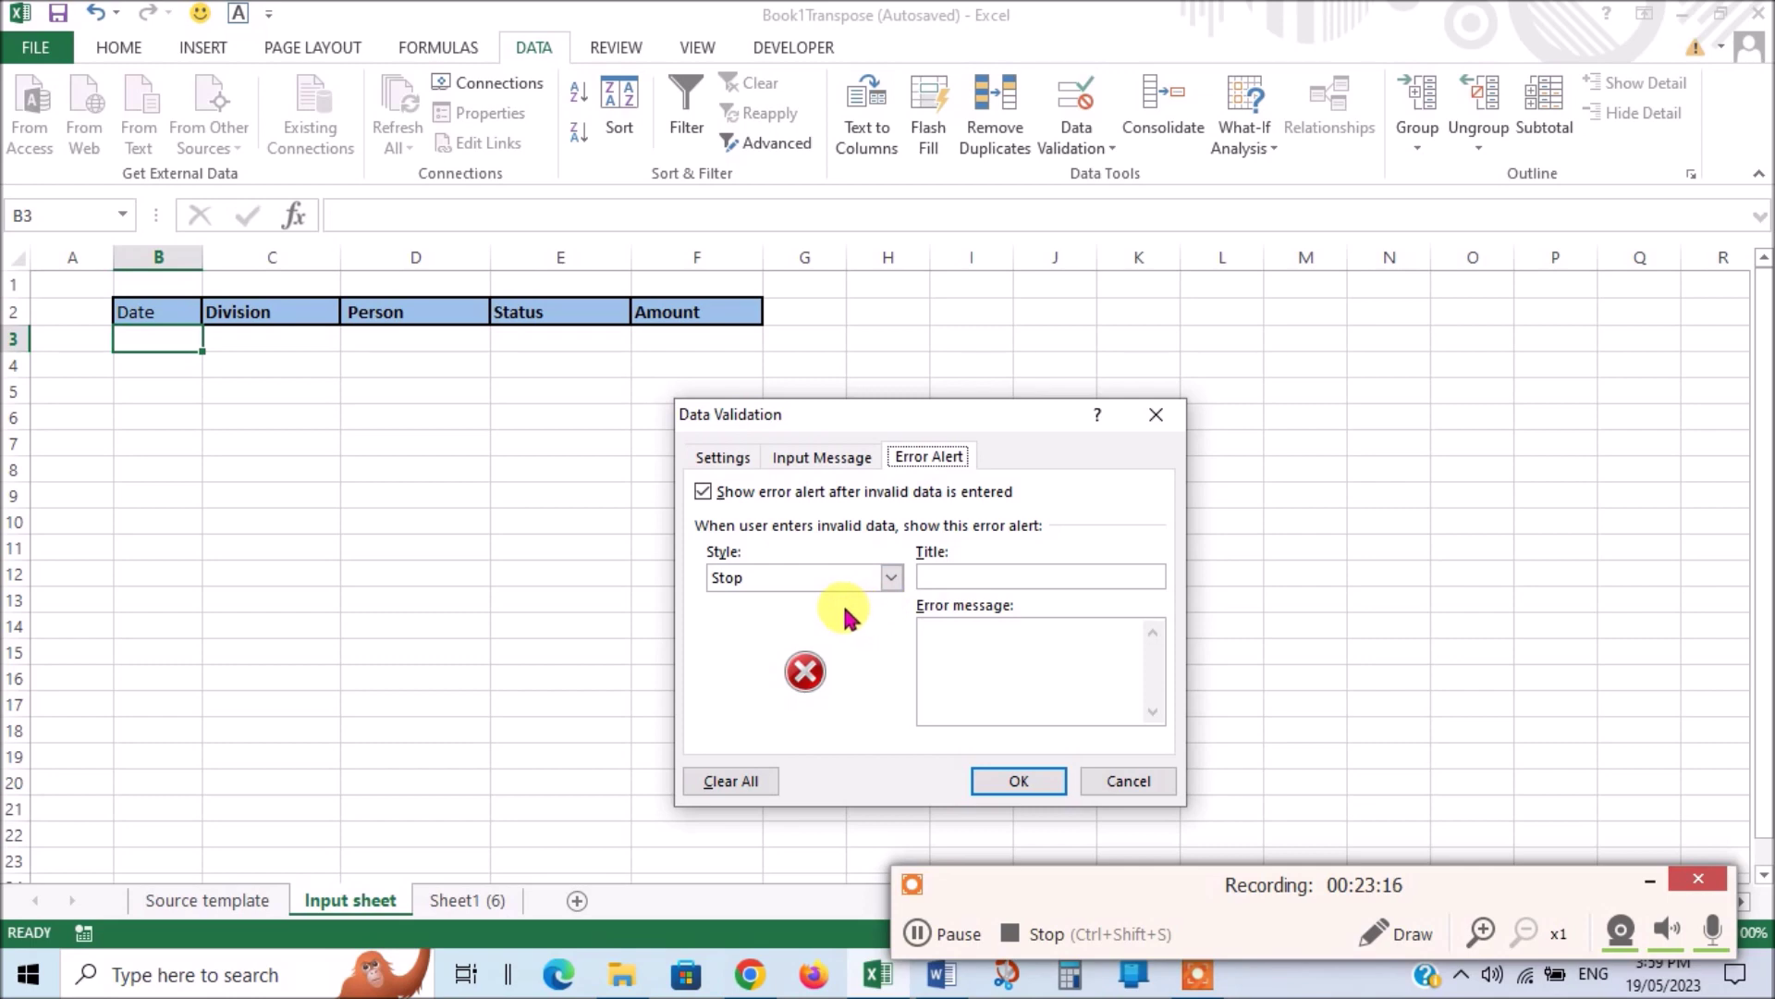
pyautogui.click(721, 460)
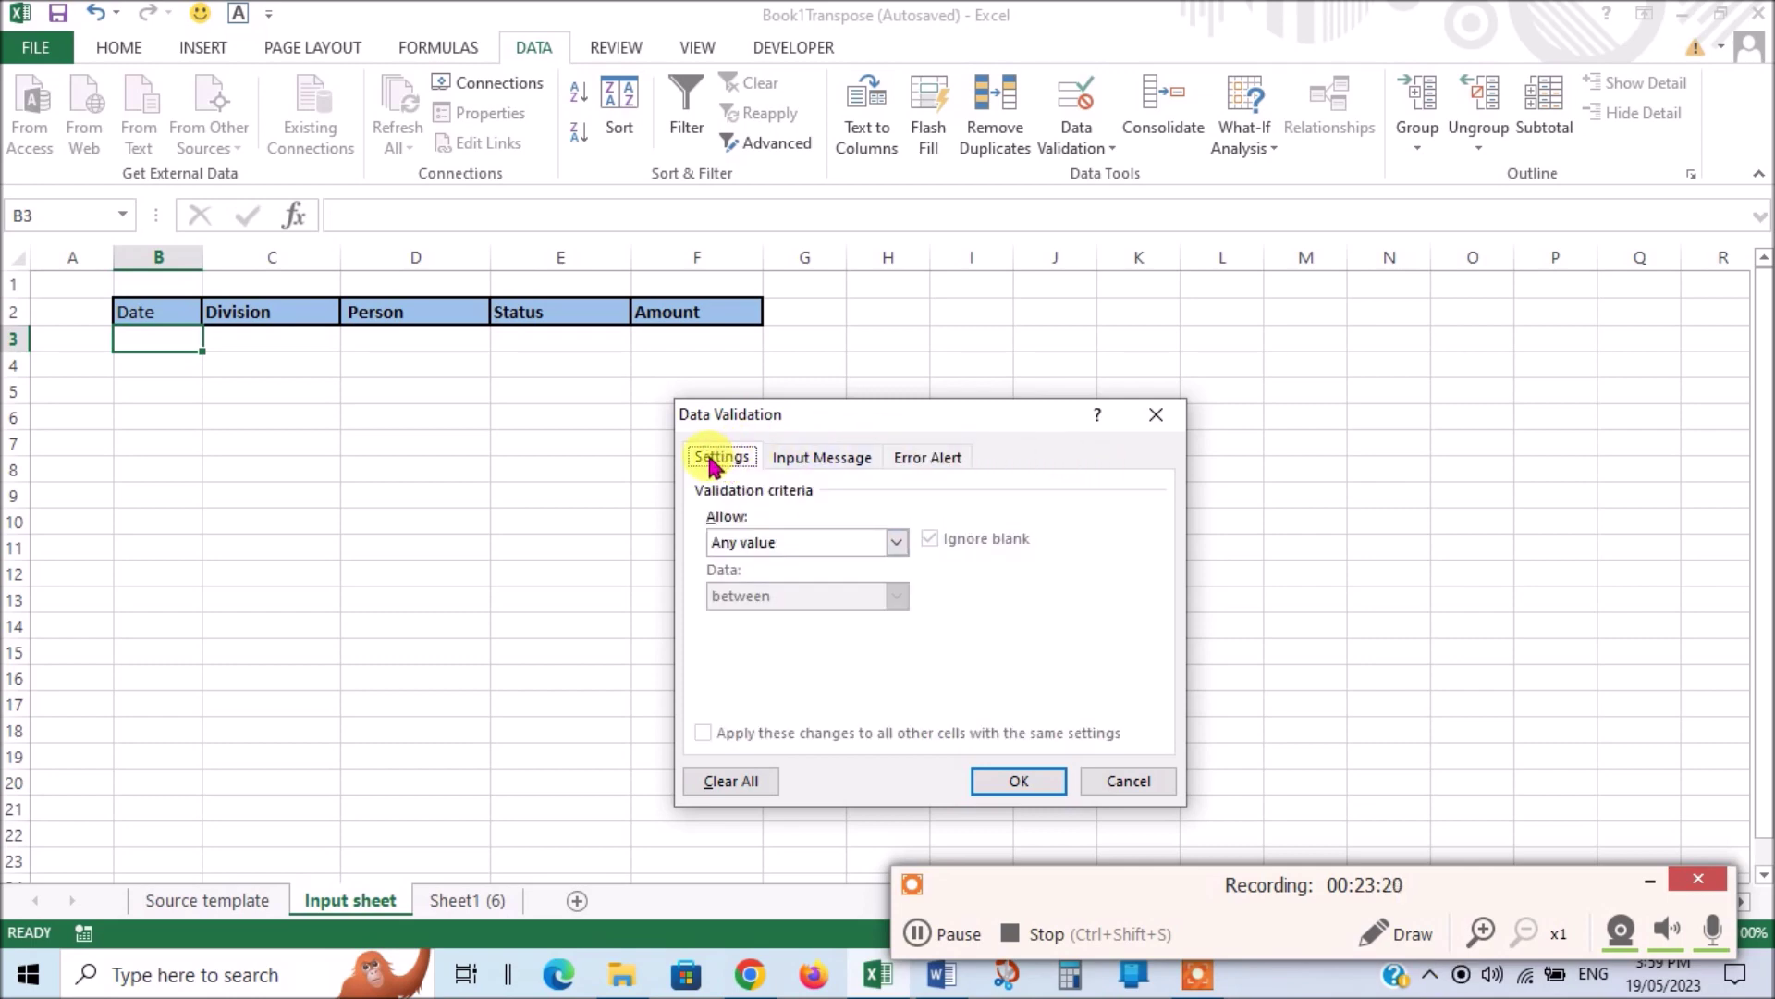
pyautogui.click(896, 541)
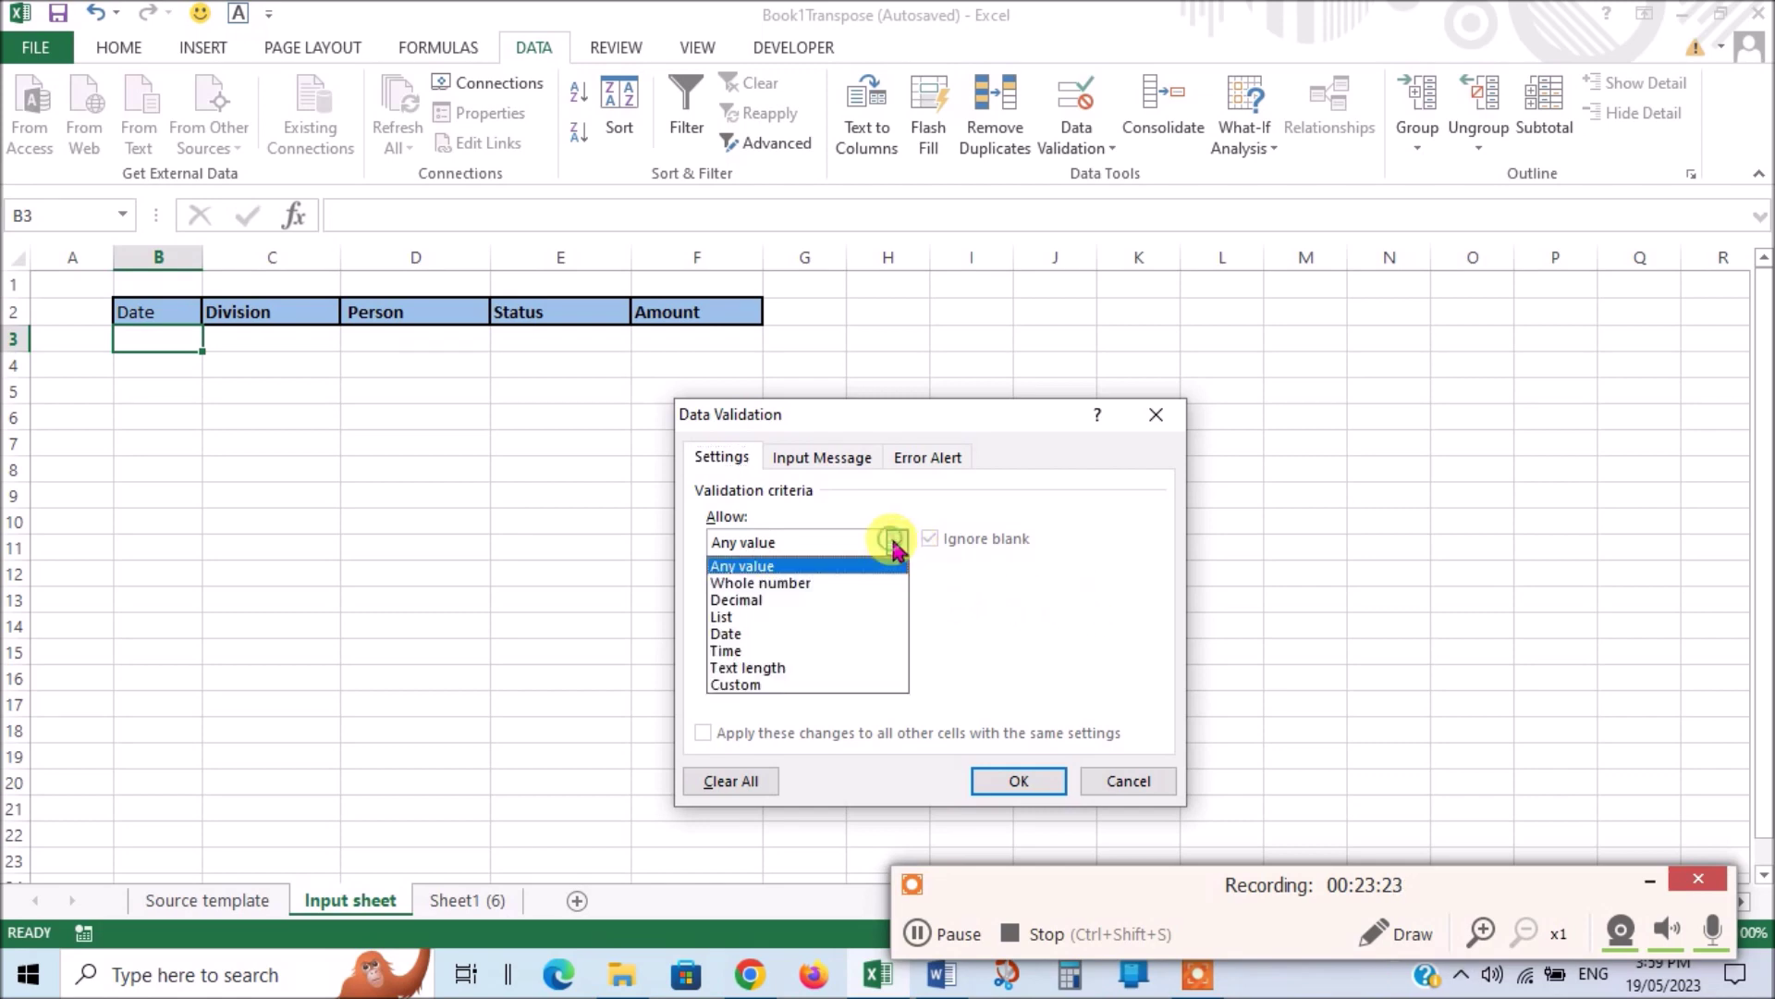
pyautogui.click(741, 637)
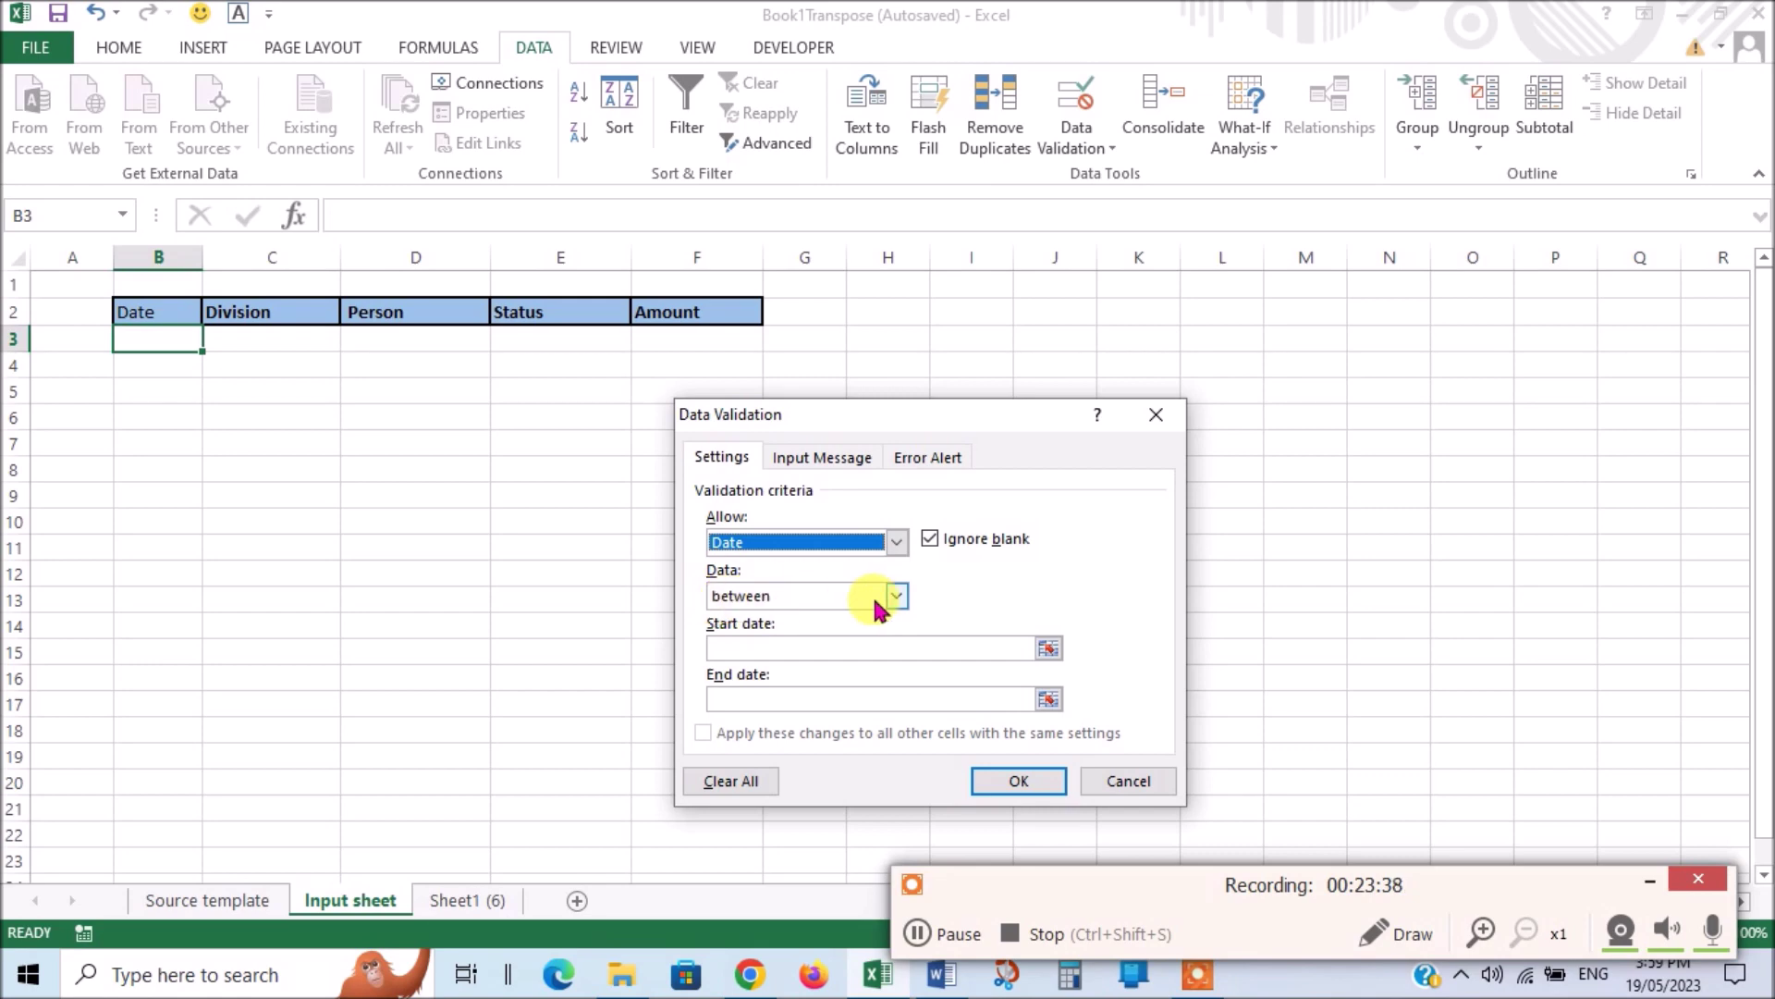
# Step: Limit B3's dates to between 1/1/2023 and 31/12/2023, and fill the validation down the Date column to B21
pyautogui.click(773, 646)
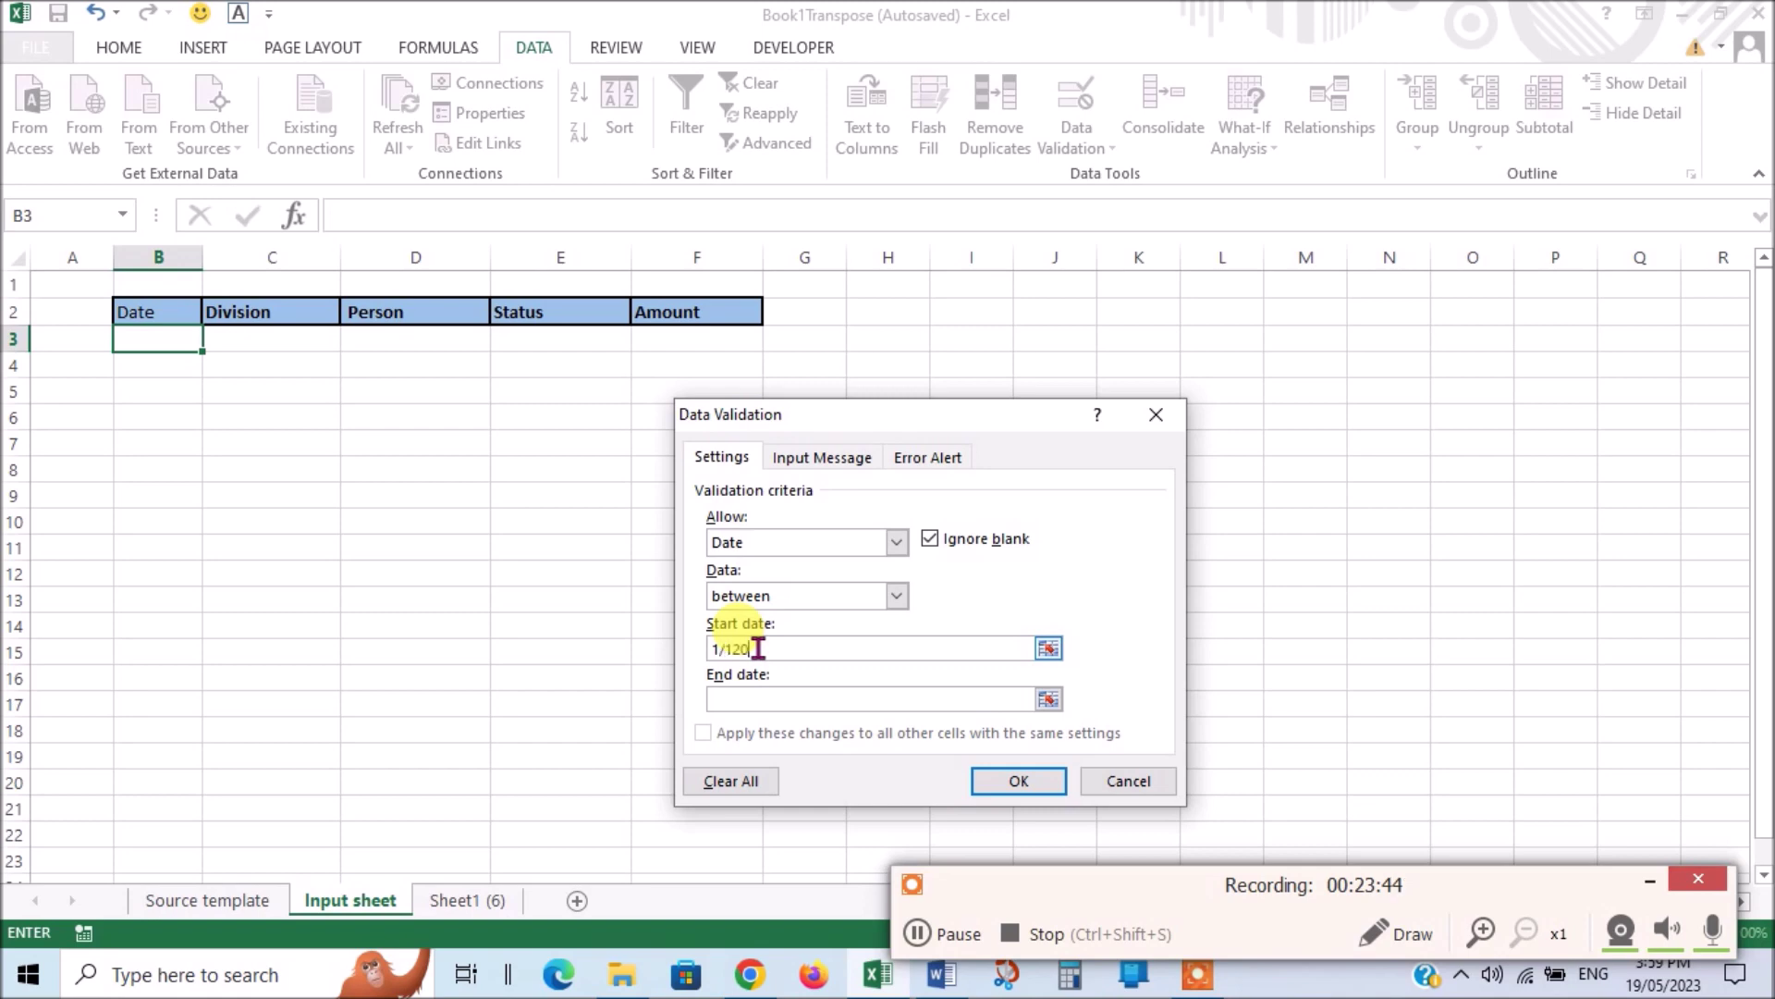
pyautogui.write('1/1/2023')
pyautogui.click(752, 699)
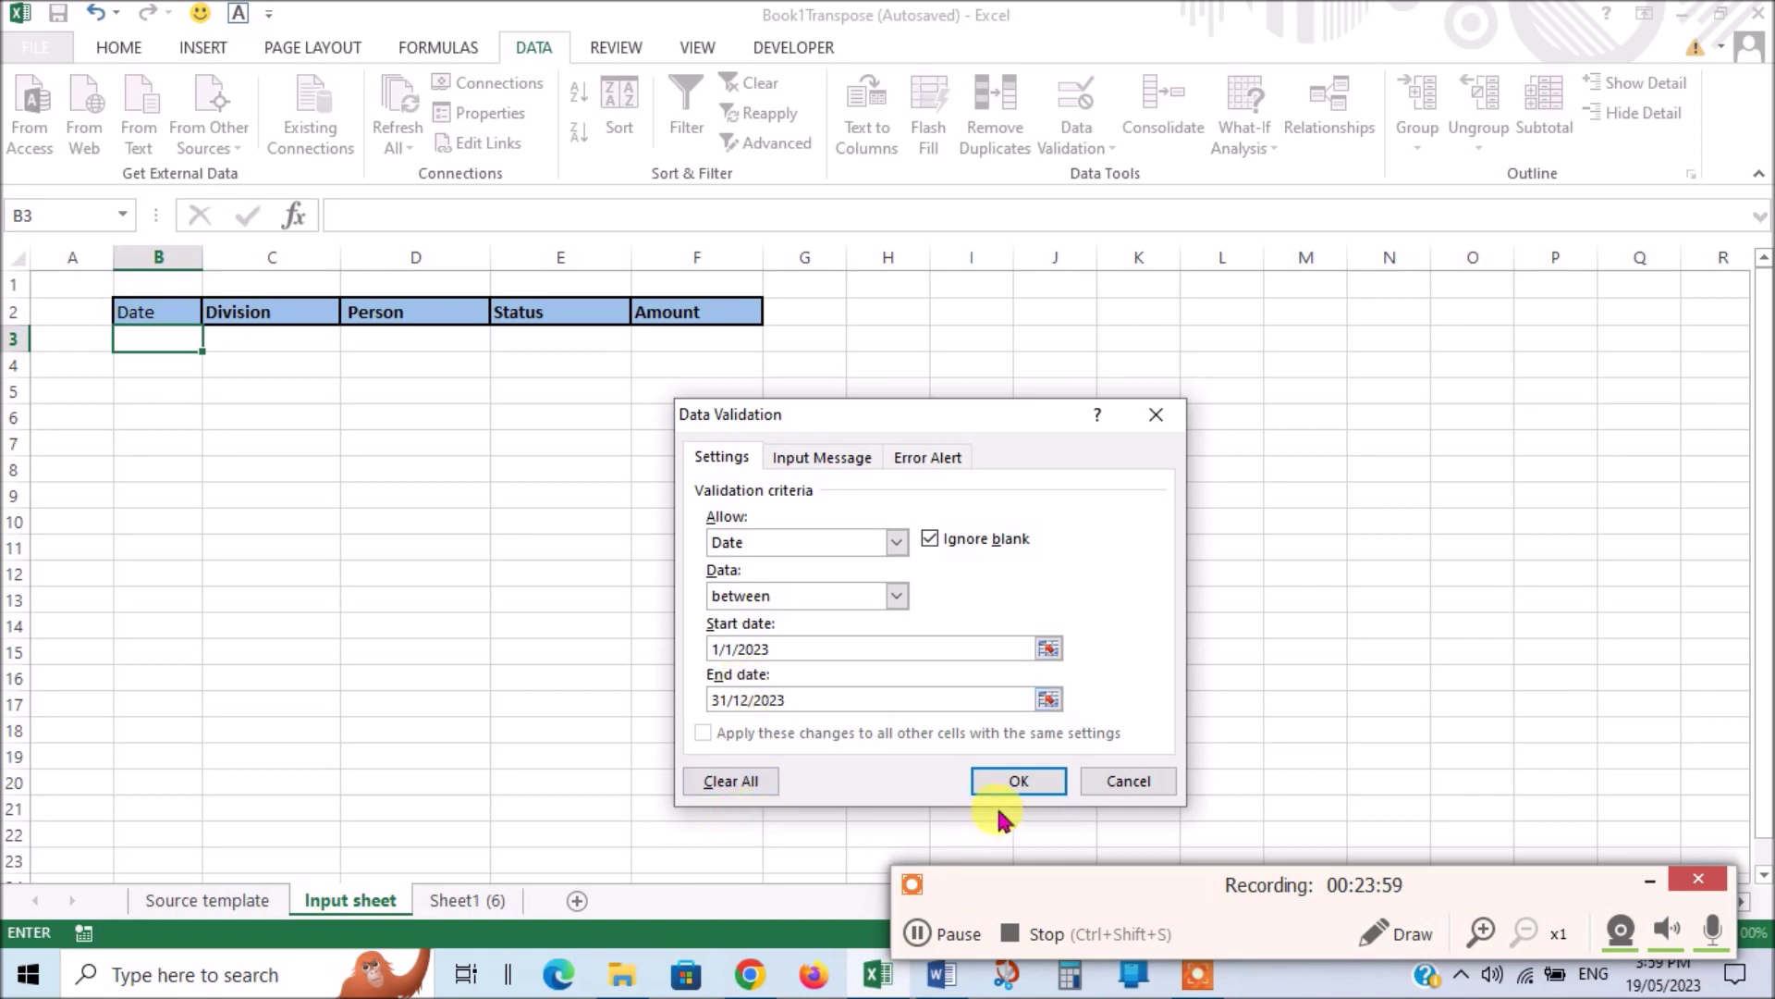
pyautogui.click(1020, 783)
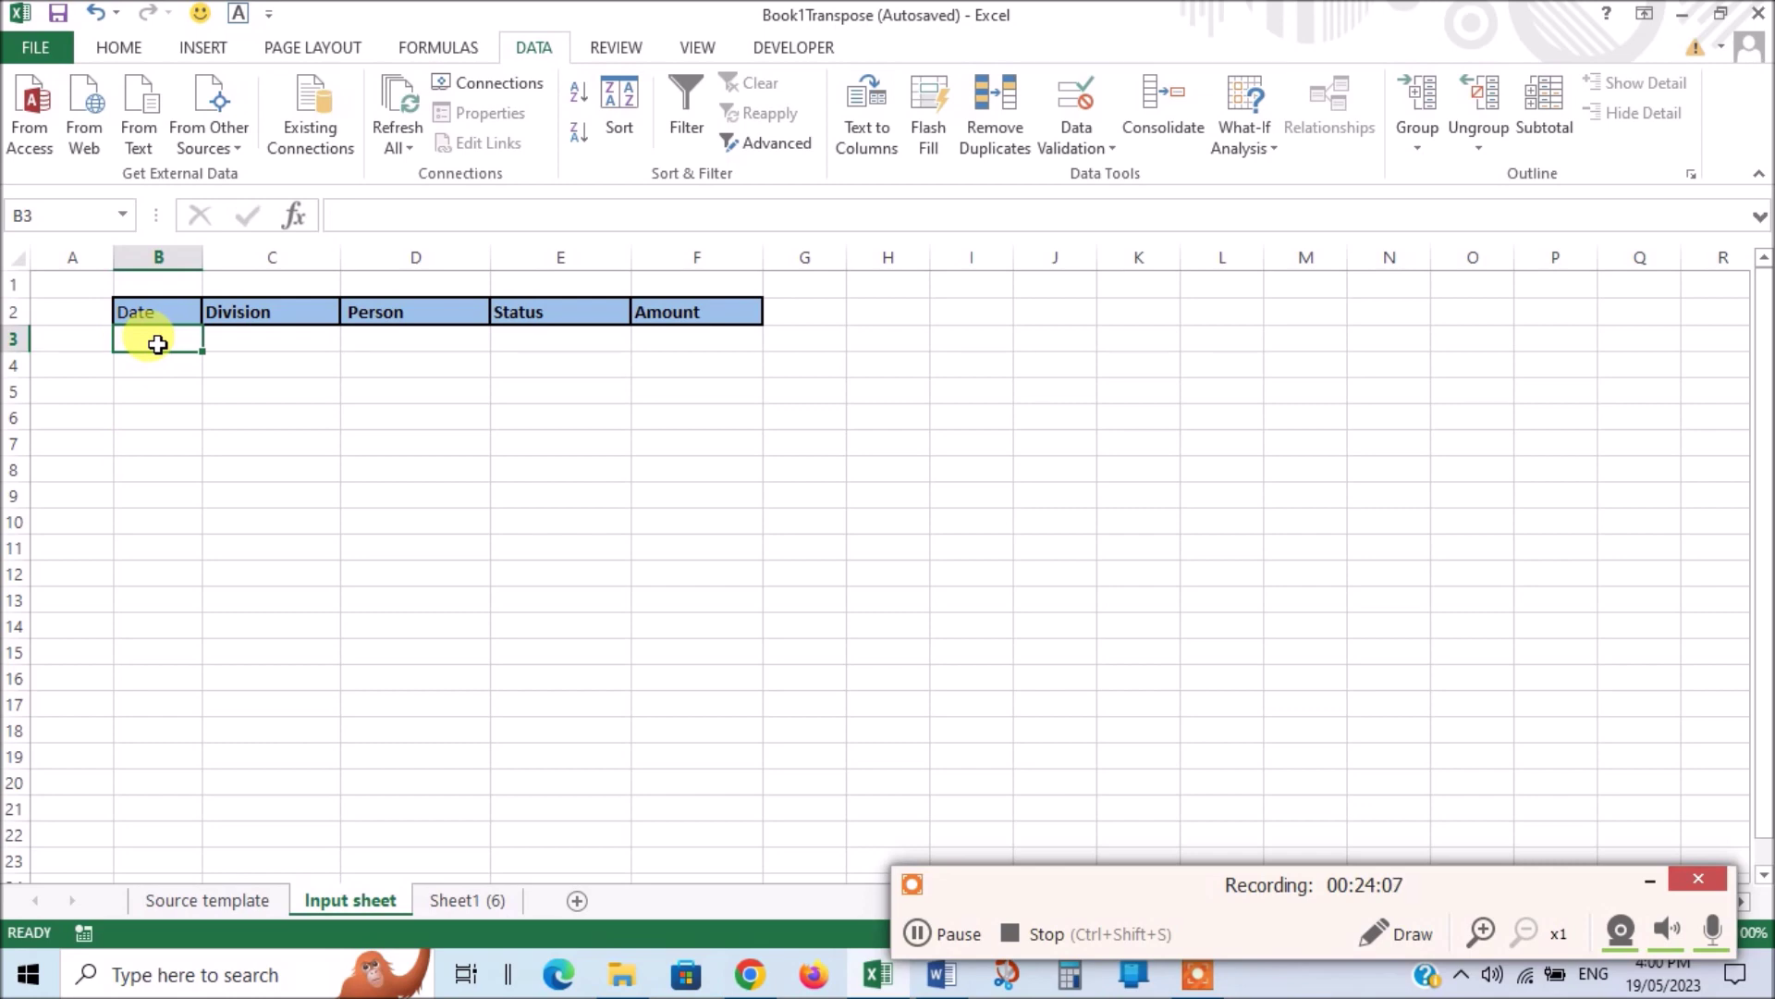
pyautogui.moveTo(201, 352); pyautogui.dragTo(171, 810)
pyautogui.press('Return')
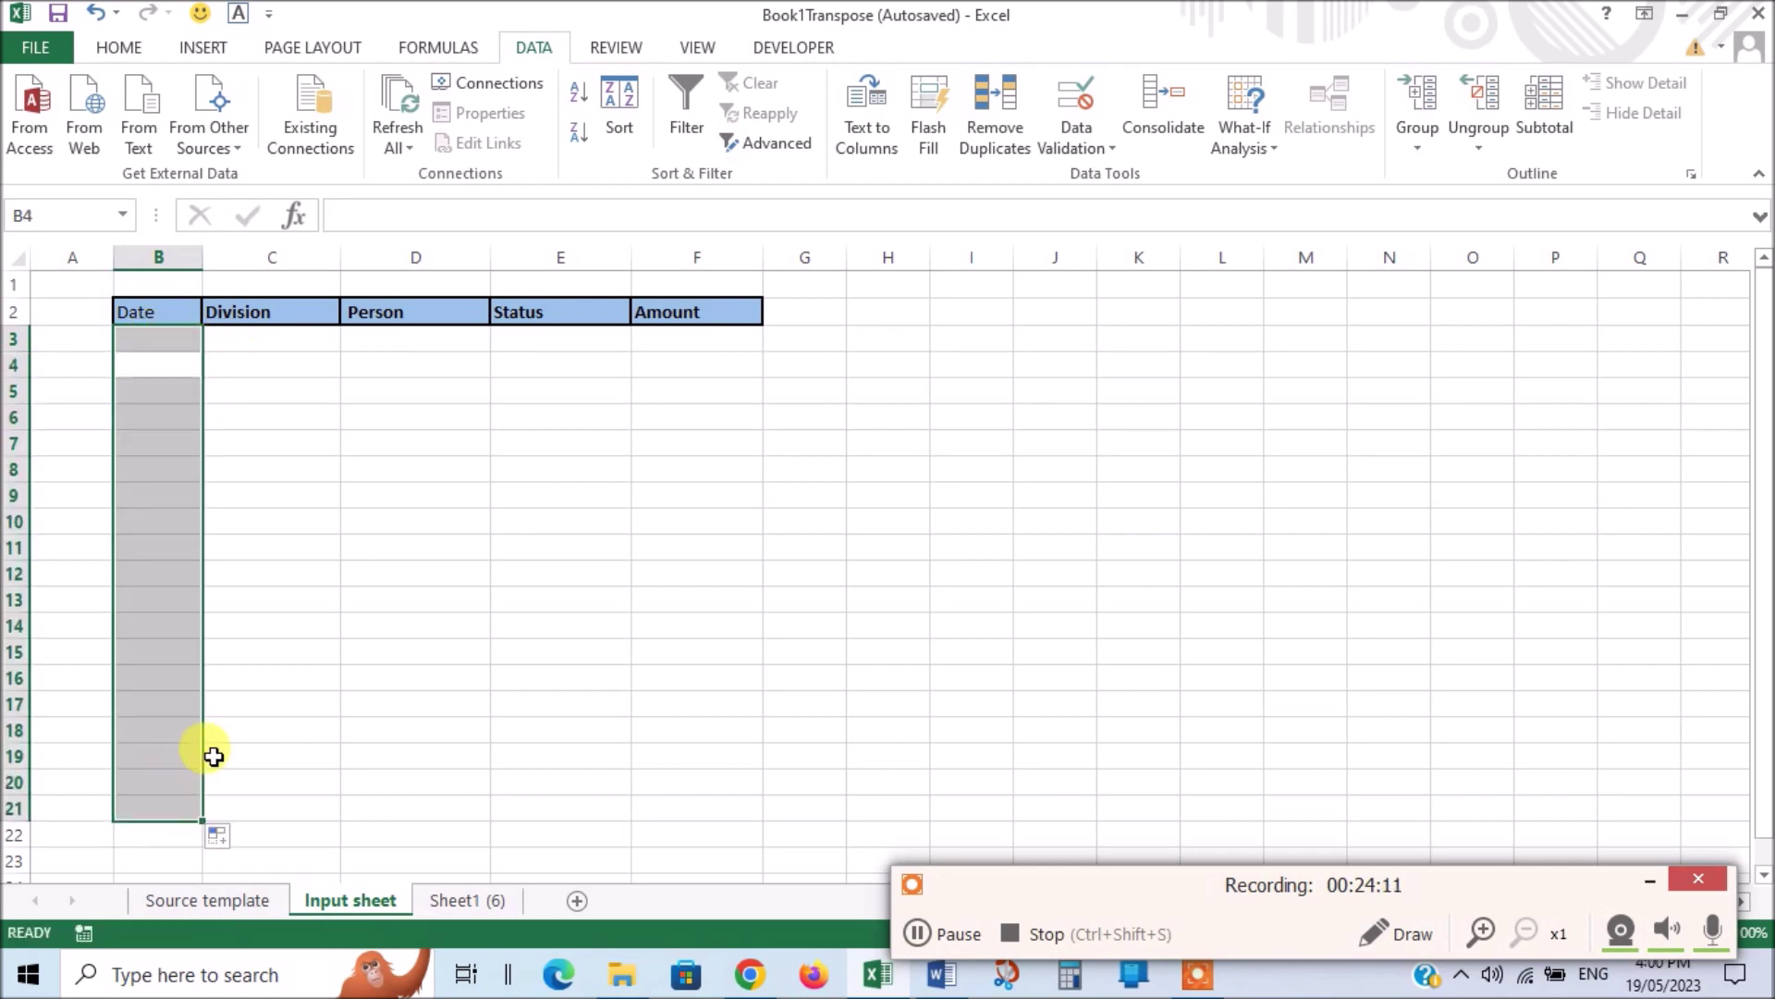
# Step: Enter 2/1/2023 in B3 and try to enter the out-of-range date 2/1/2022 in B4
pyautogui.click(138, 339)
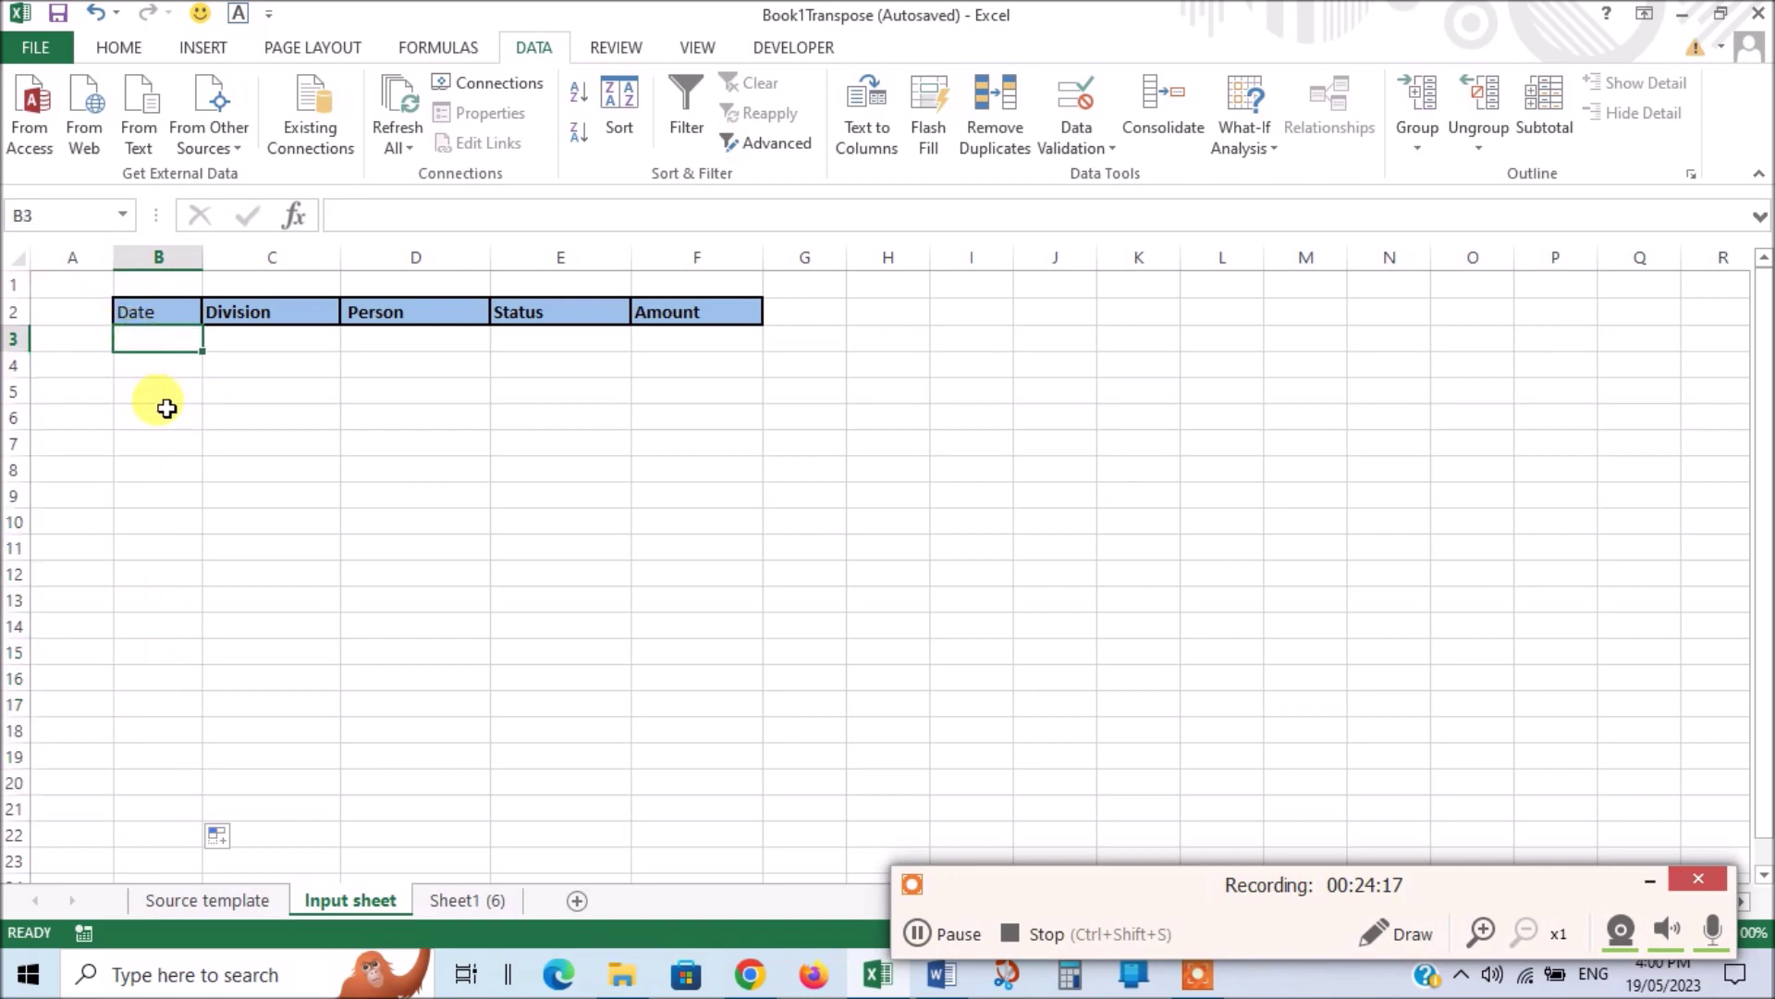
pyautogui.write('2/1/2023')
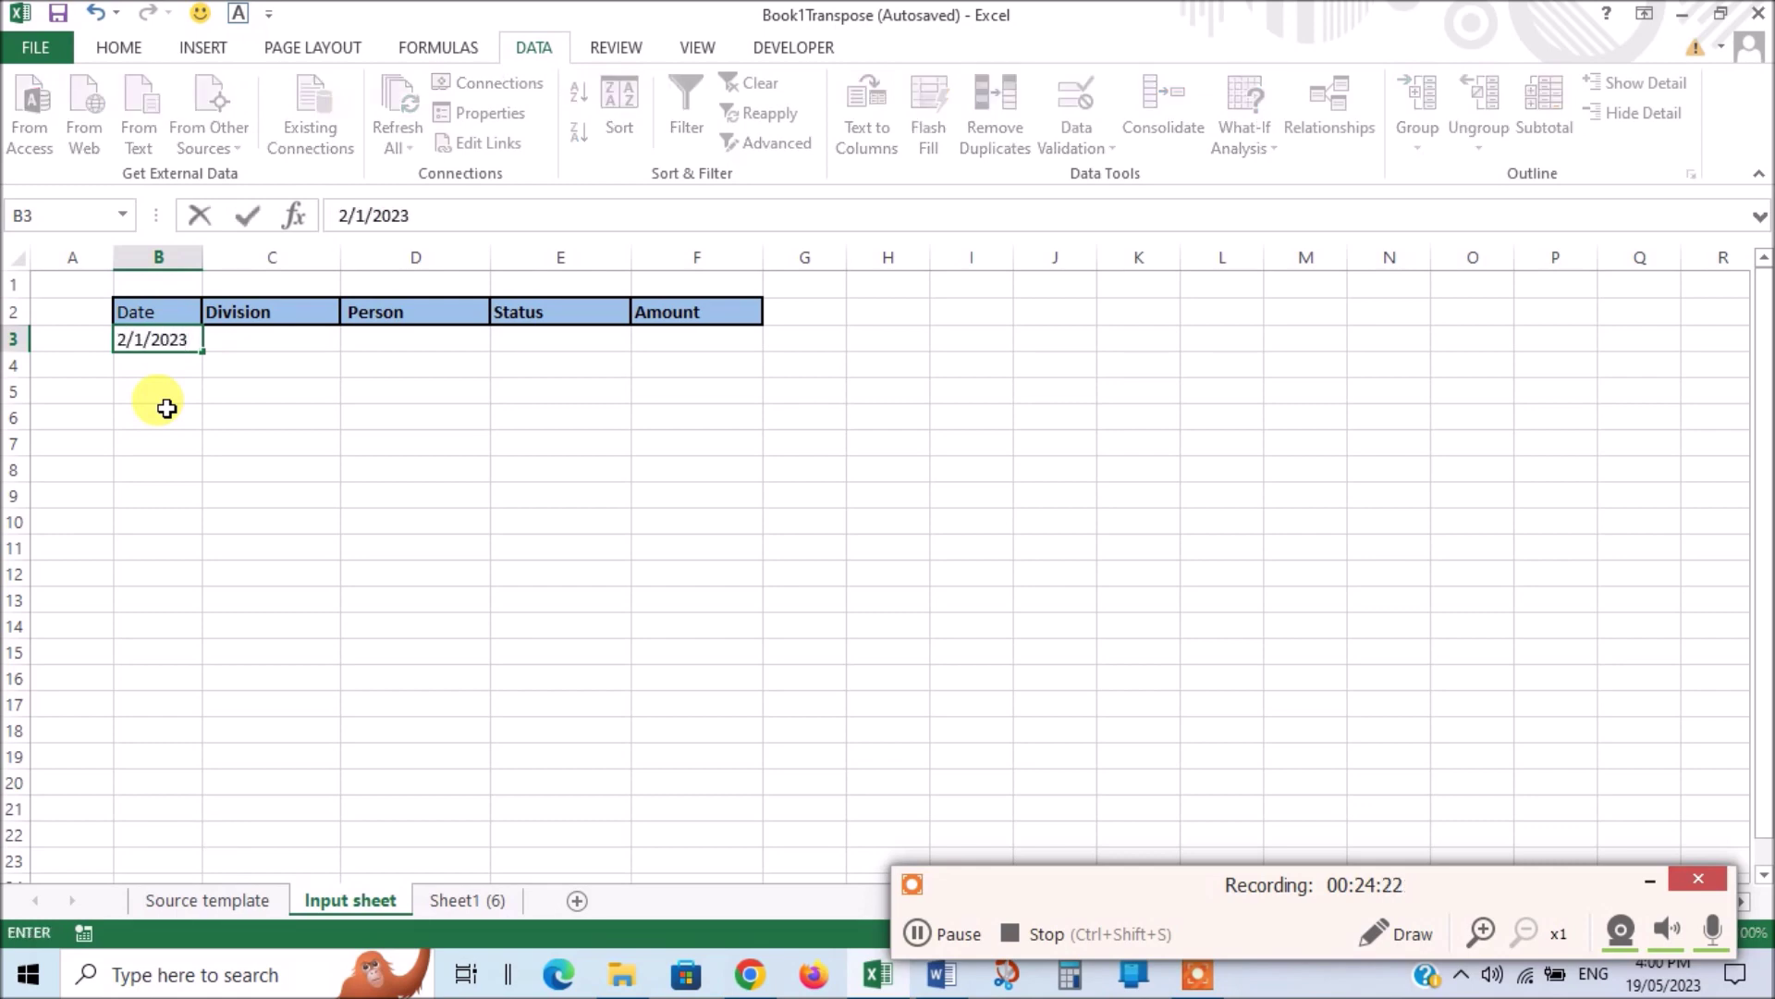
pyautogui.press('Return')
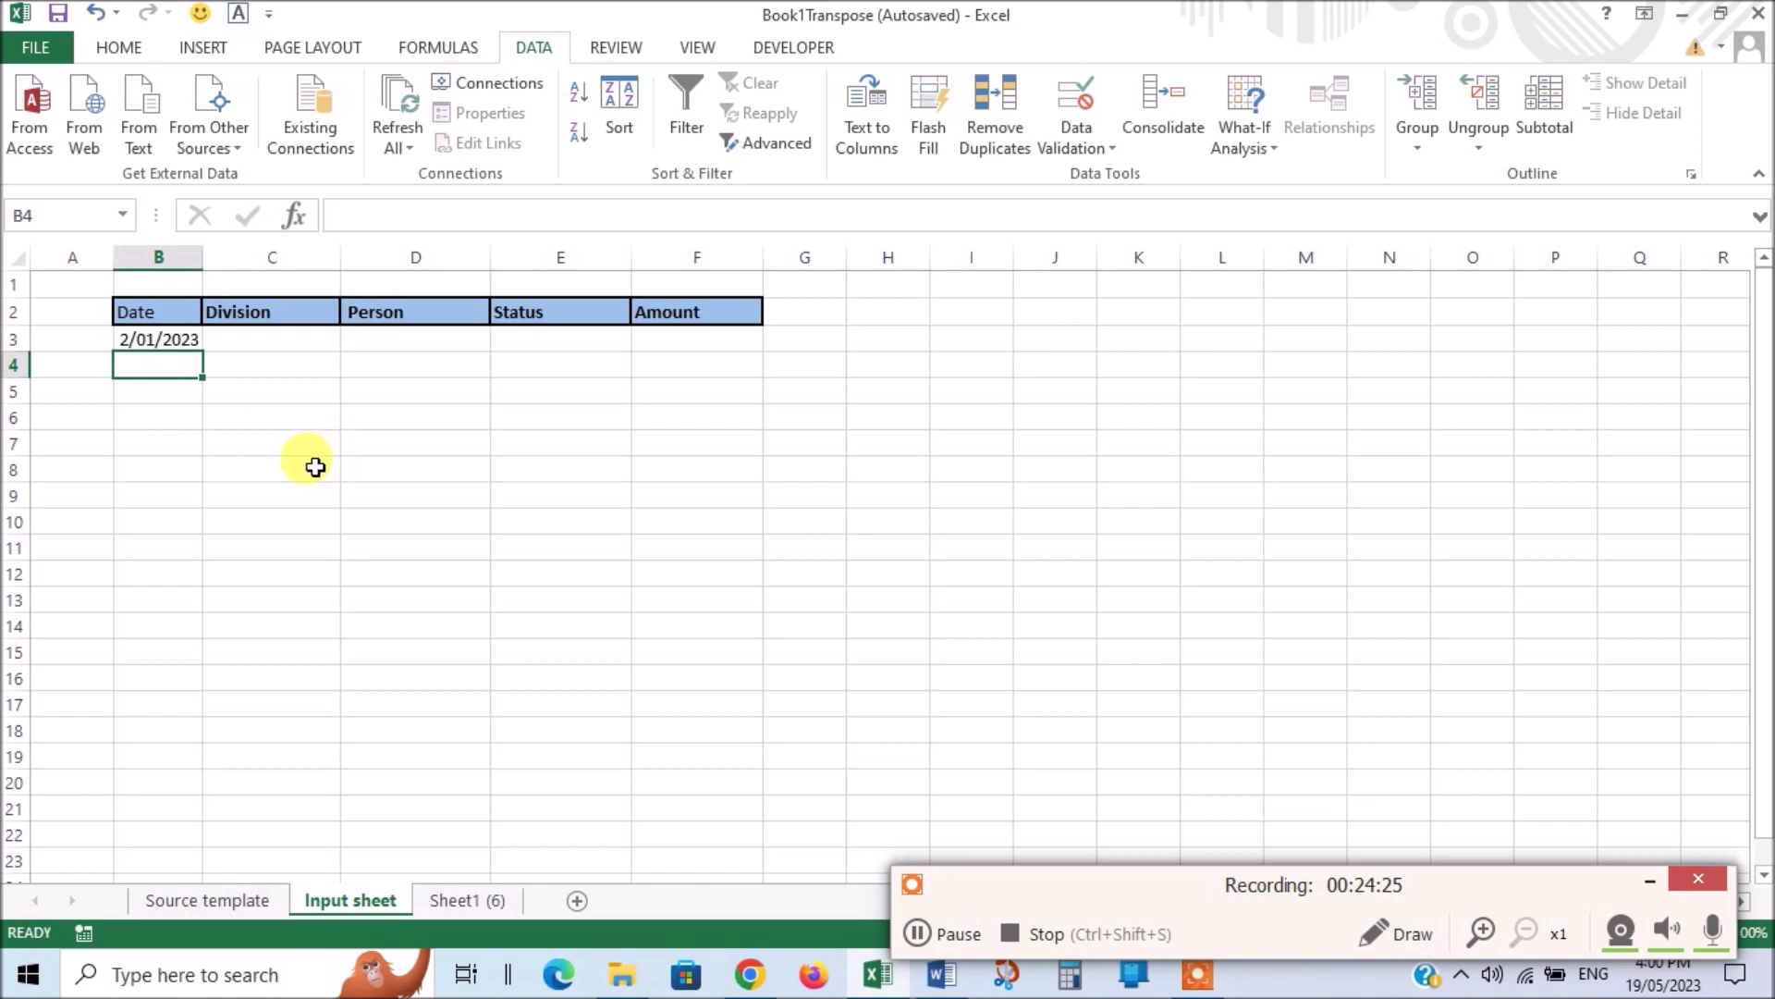
pyautogui.write('2/1/2022')
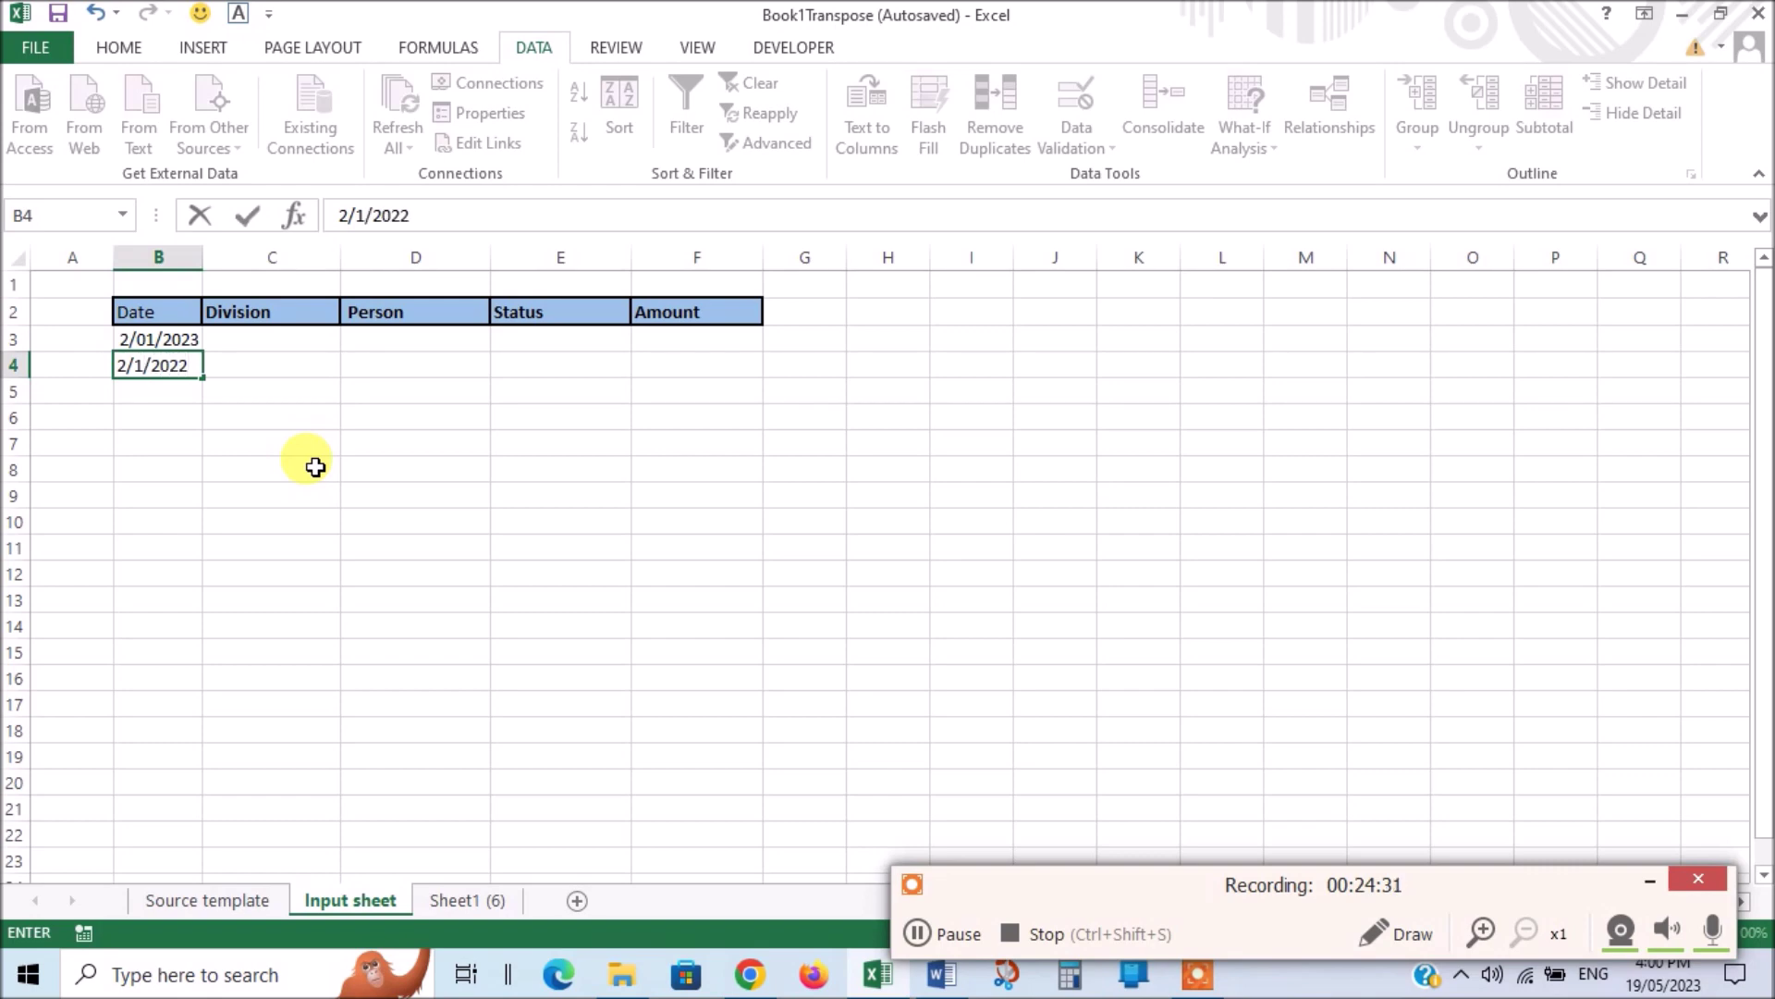
pyautogui.press('Return')
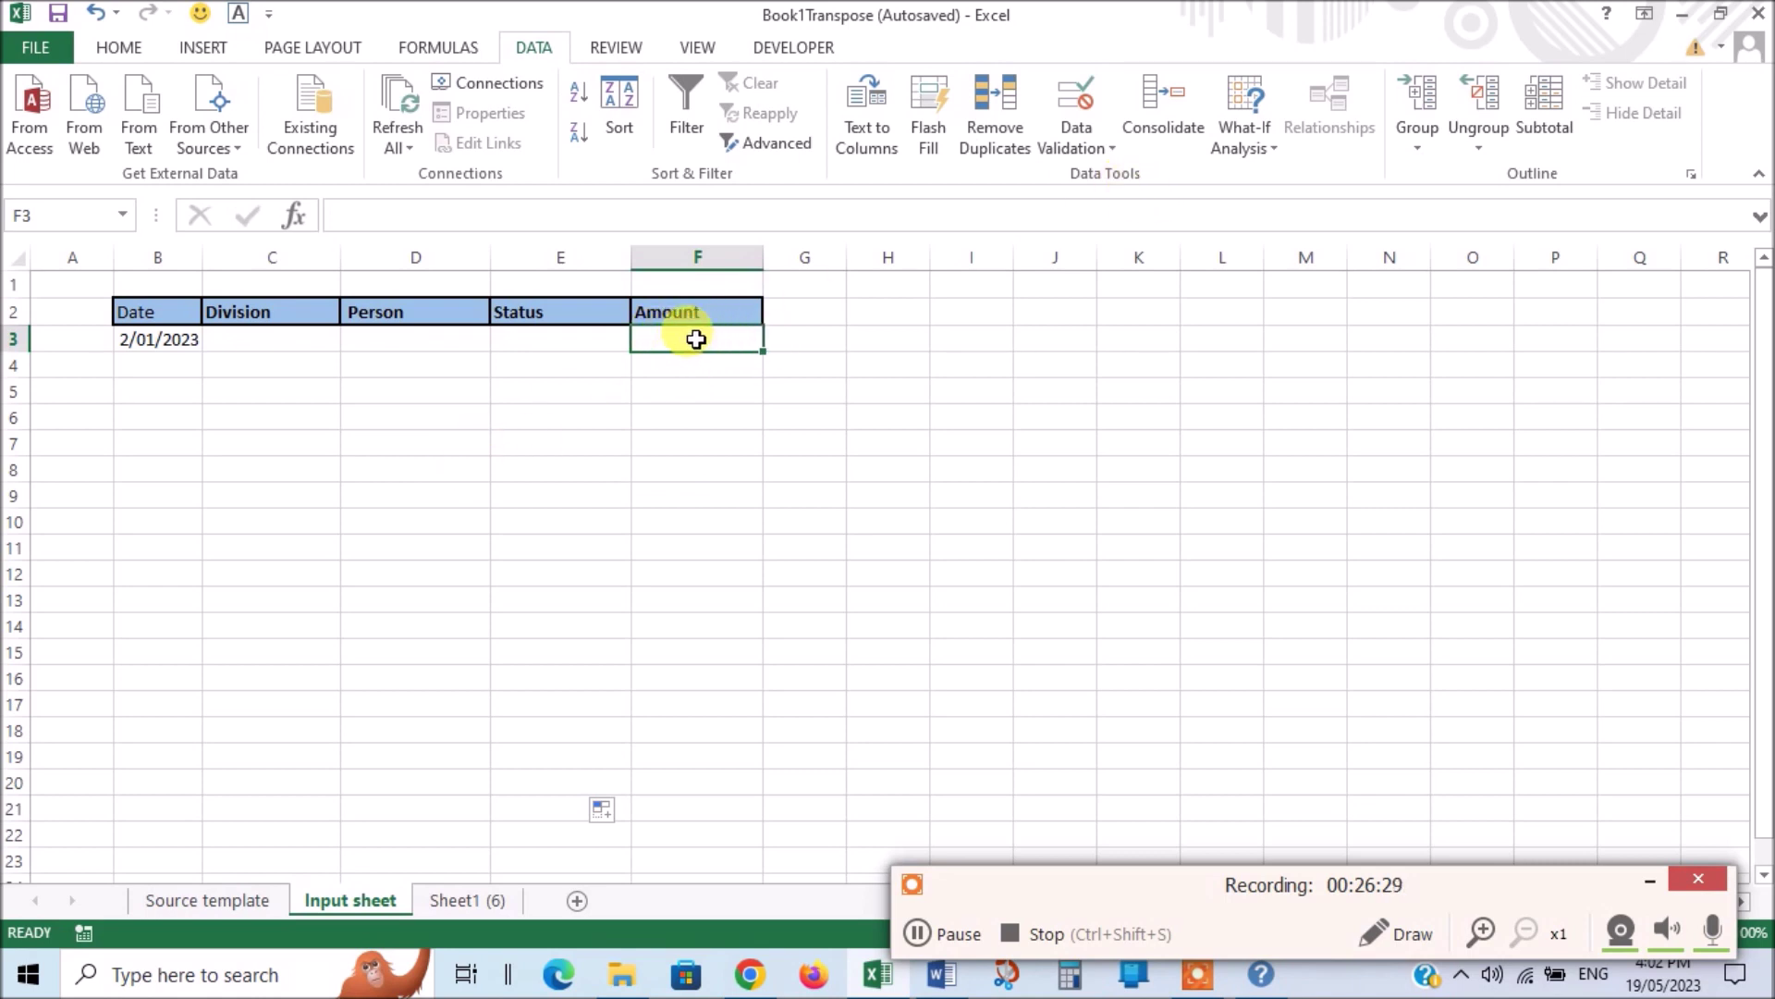
# Step: Review the data validation criteria and the number format of F3 in the Amount column, and accept both as set
pyautogui.click(1108, 143)
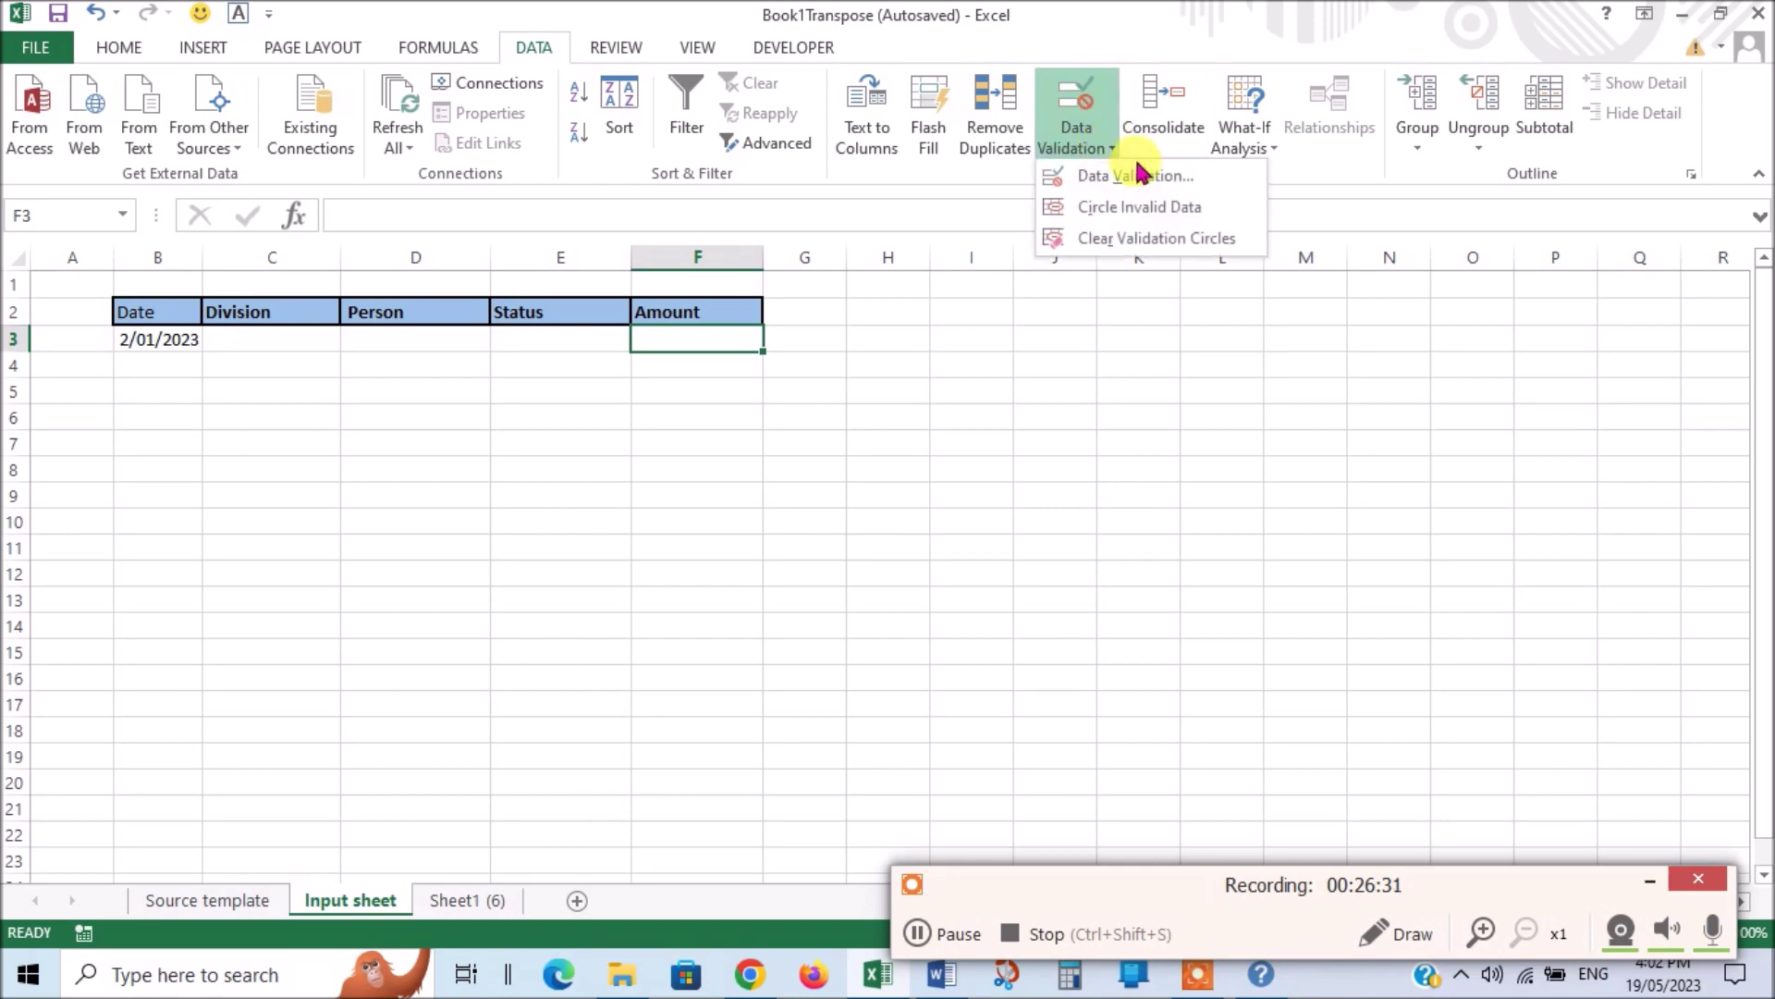
pyautogui.click(1135, 175)
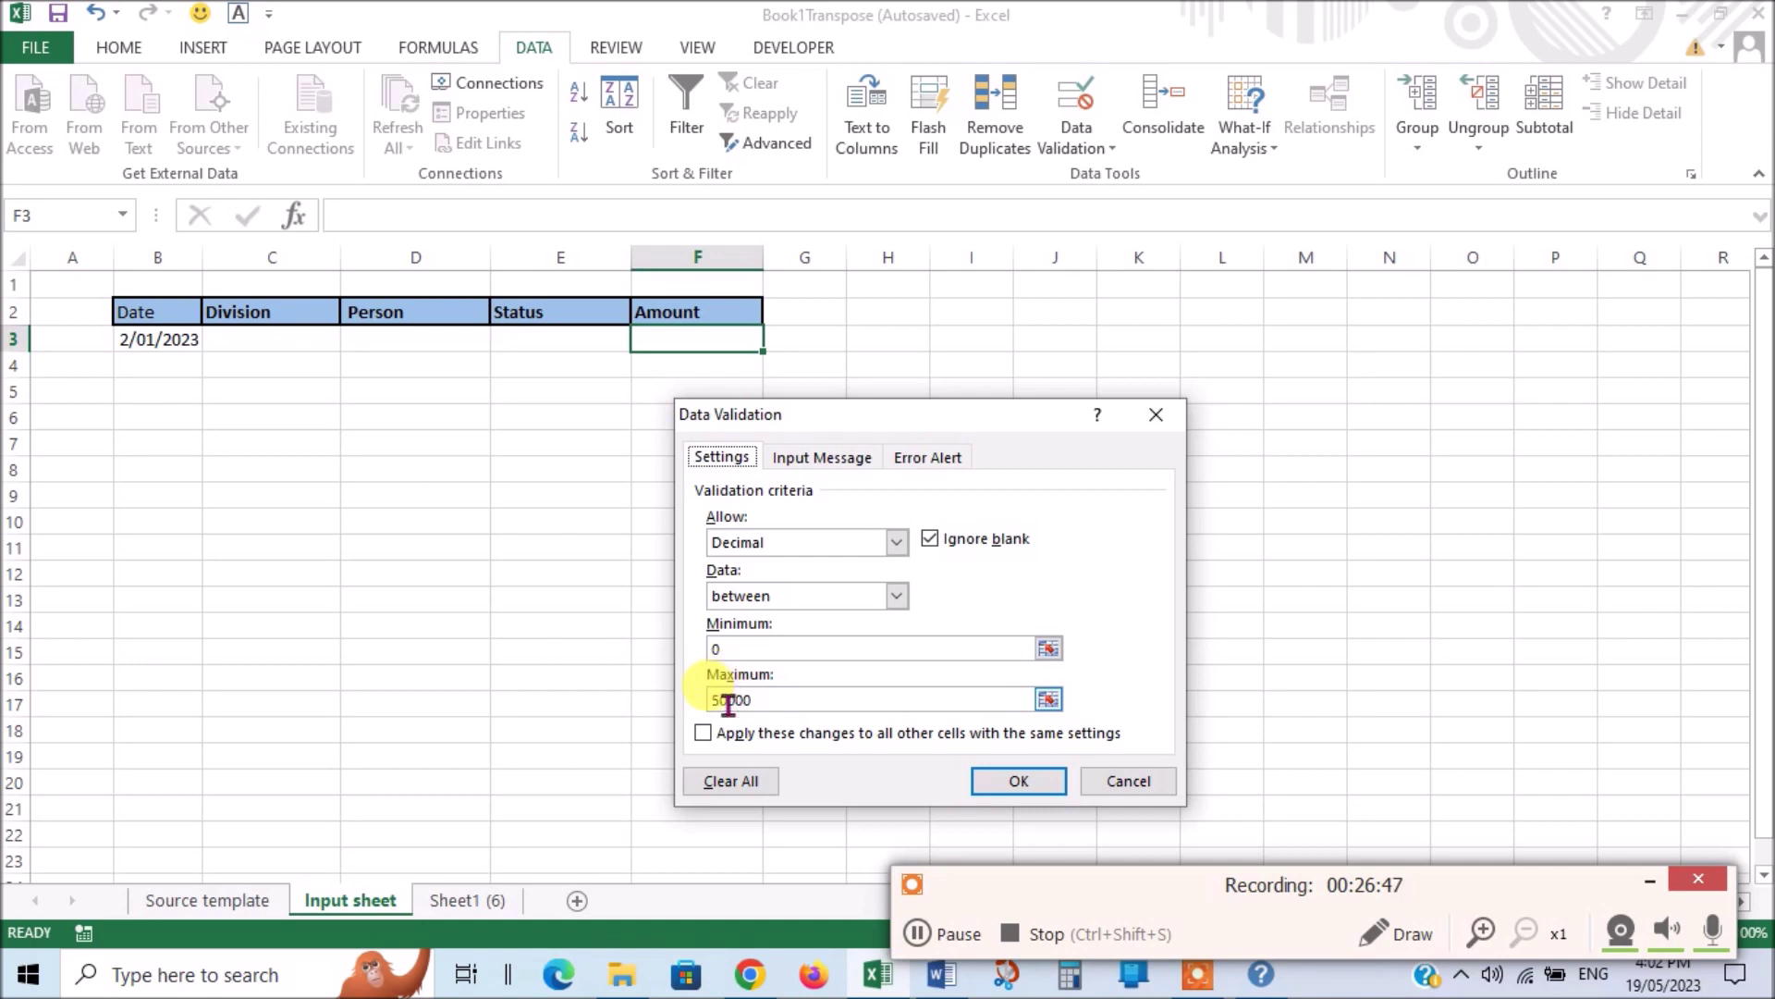
pyautogui.click(1018, 782)
pyautogui.rightClick(694, 340)
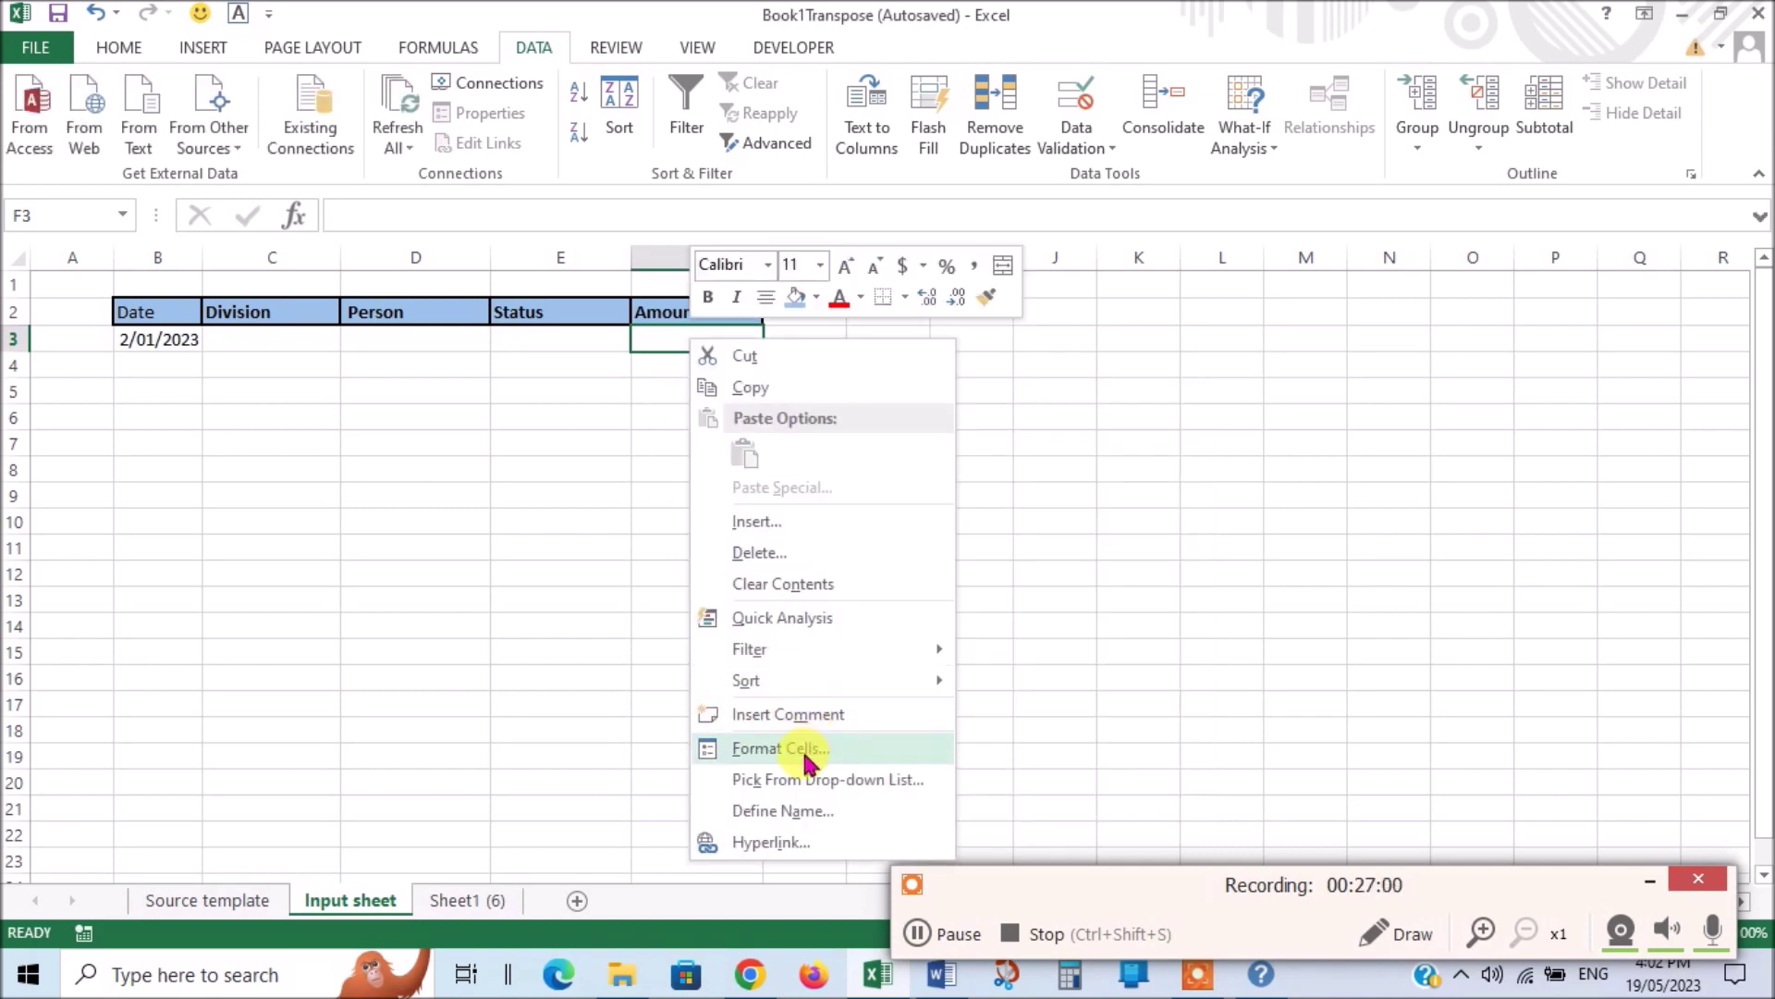
pyautogui.click(806, 754)
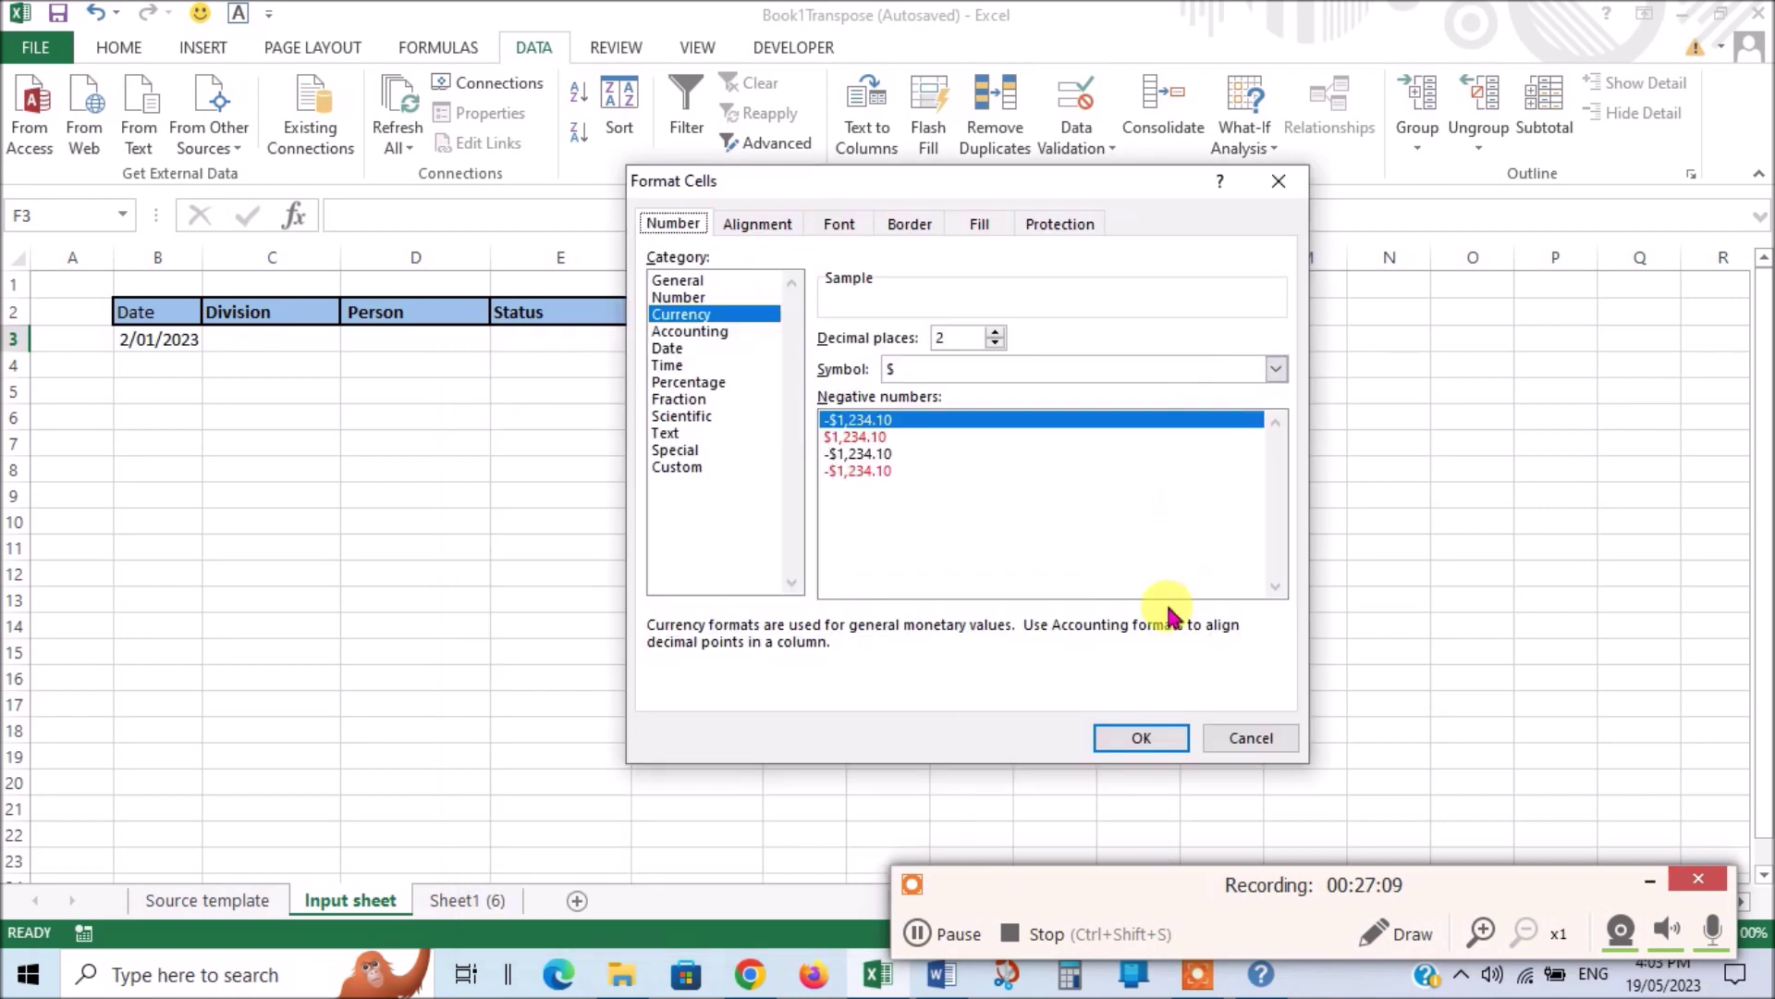
pyautogui.click(1143, 727)
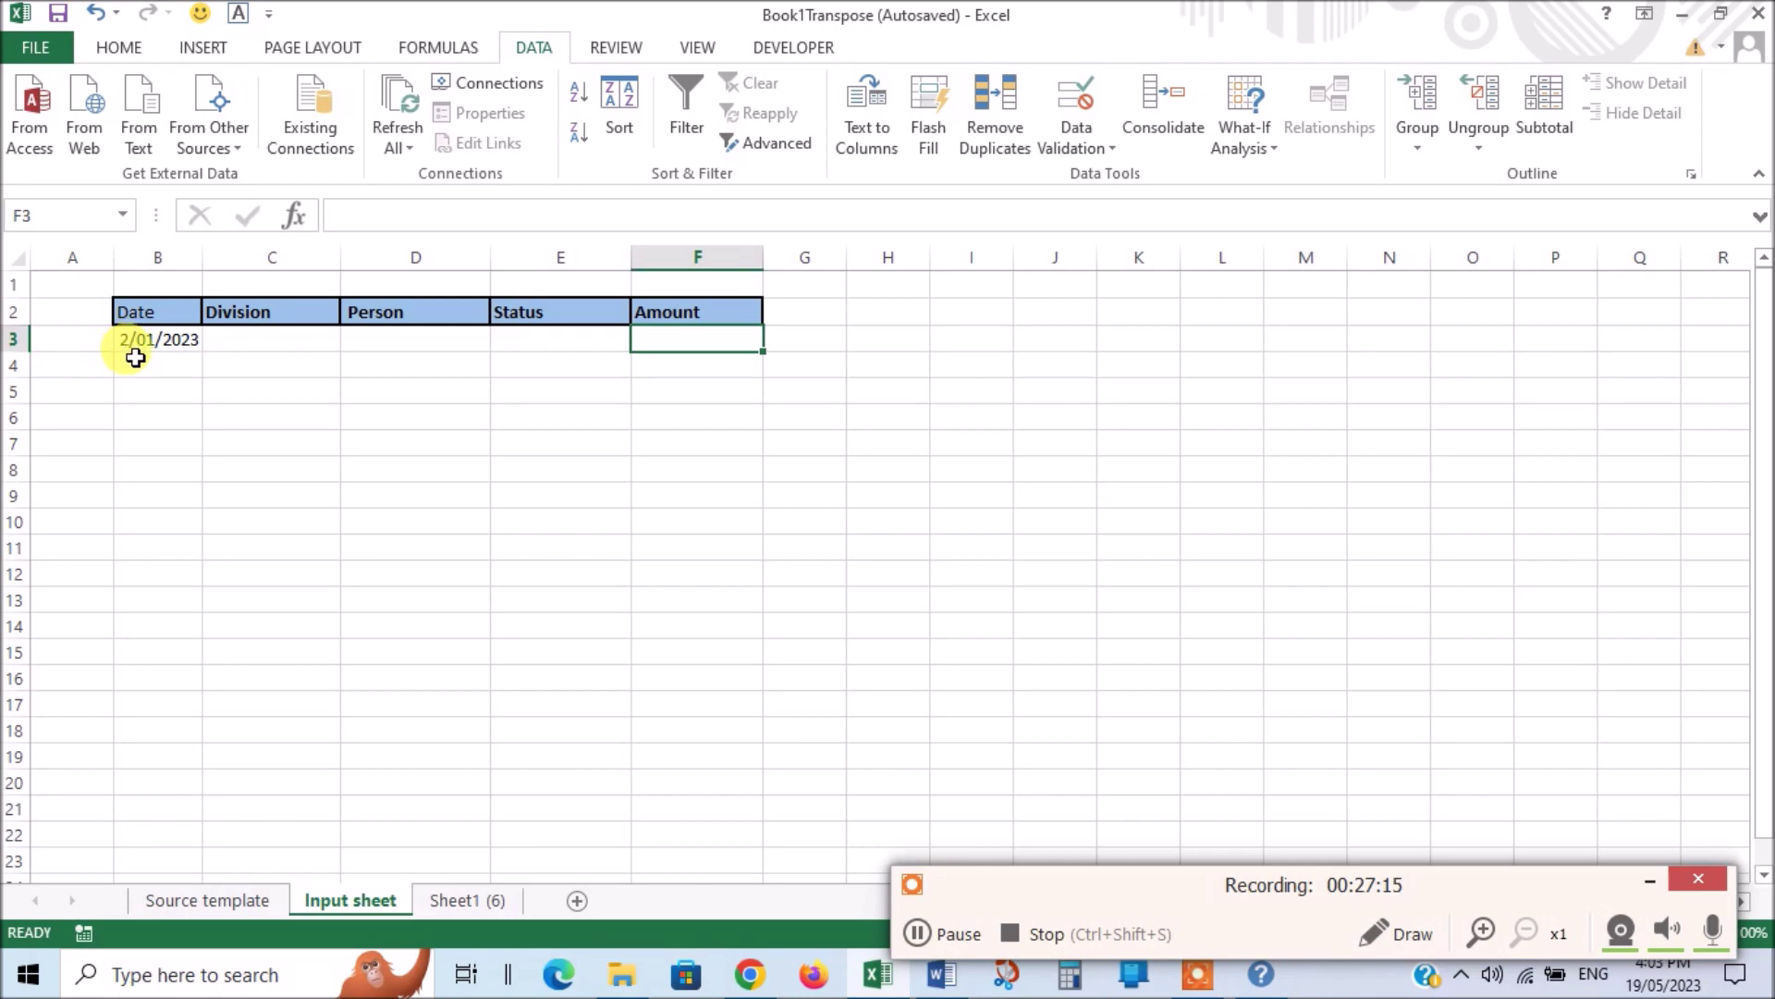
# Step: Choose Tech as the division in C3 and the first name in the Person drop-down list in D3
pyautogui.click(245, 344)
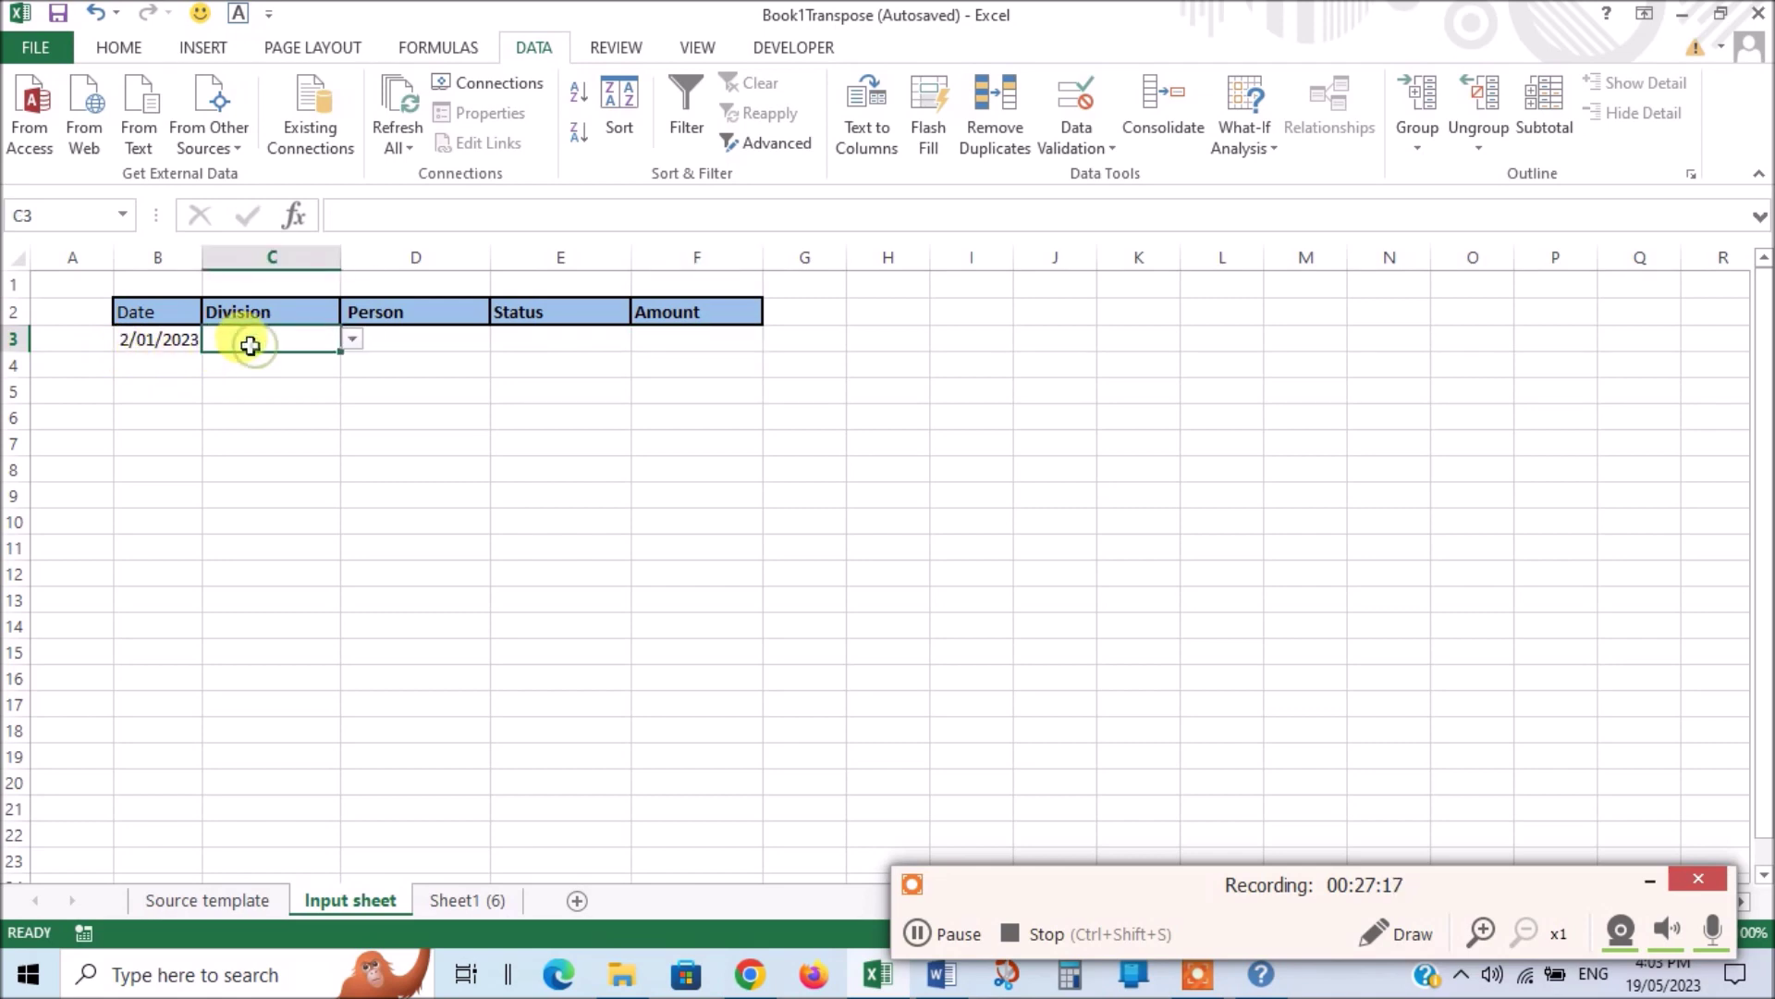
pyautogui.click(352, 340)
pyautogui.click(227, 362)
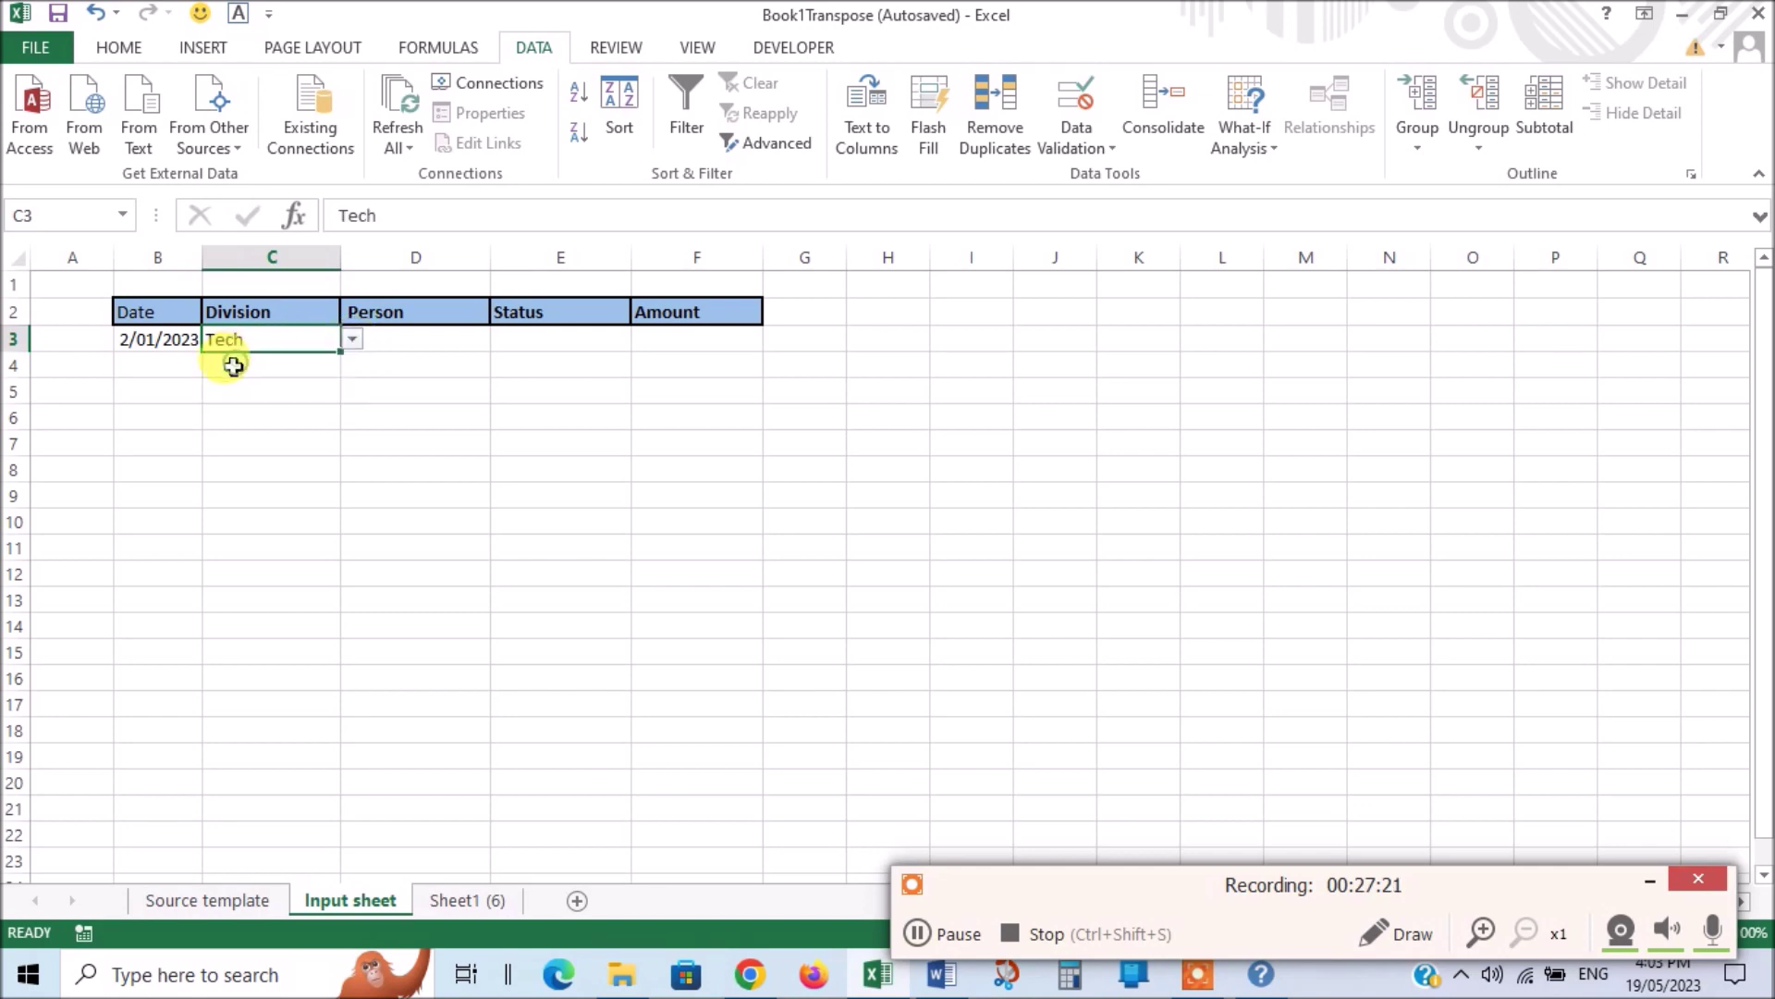
pyautogui.click(414, 340)
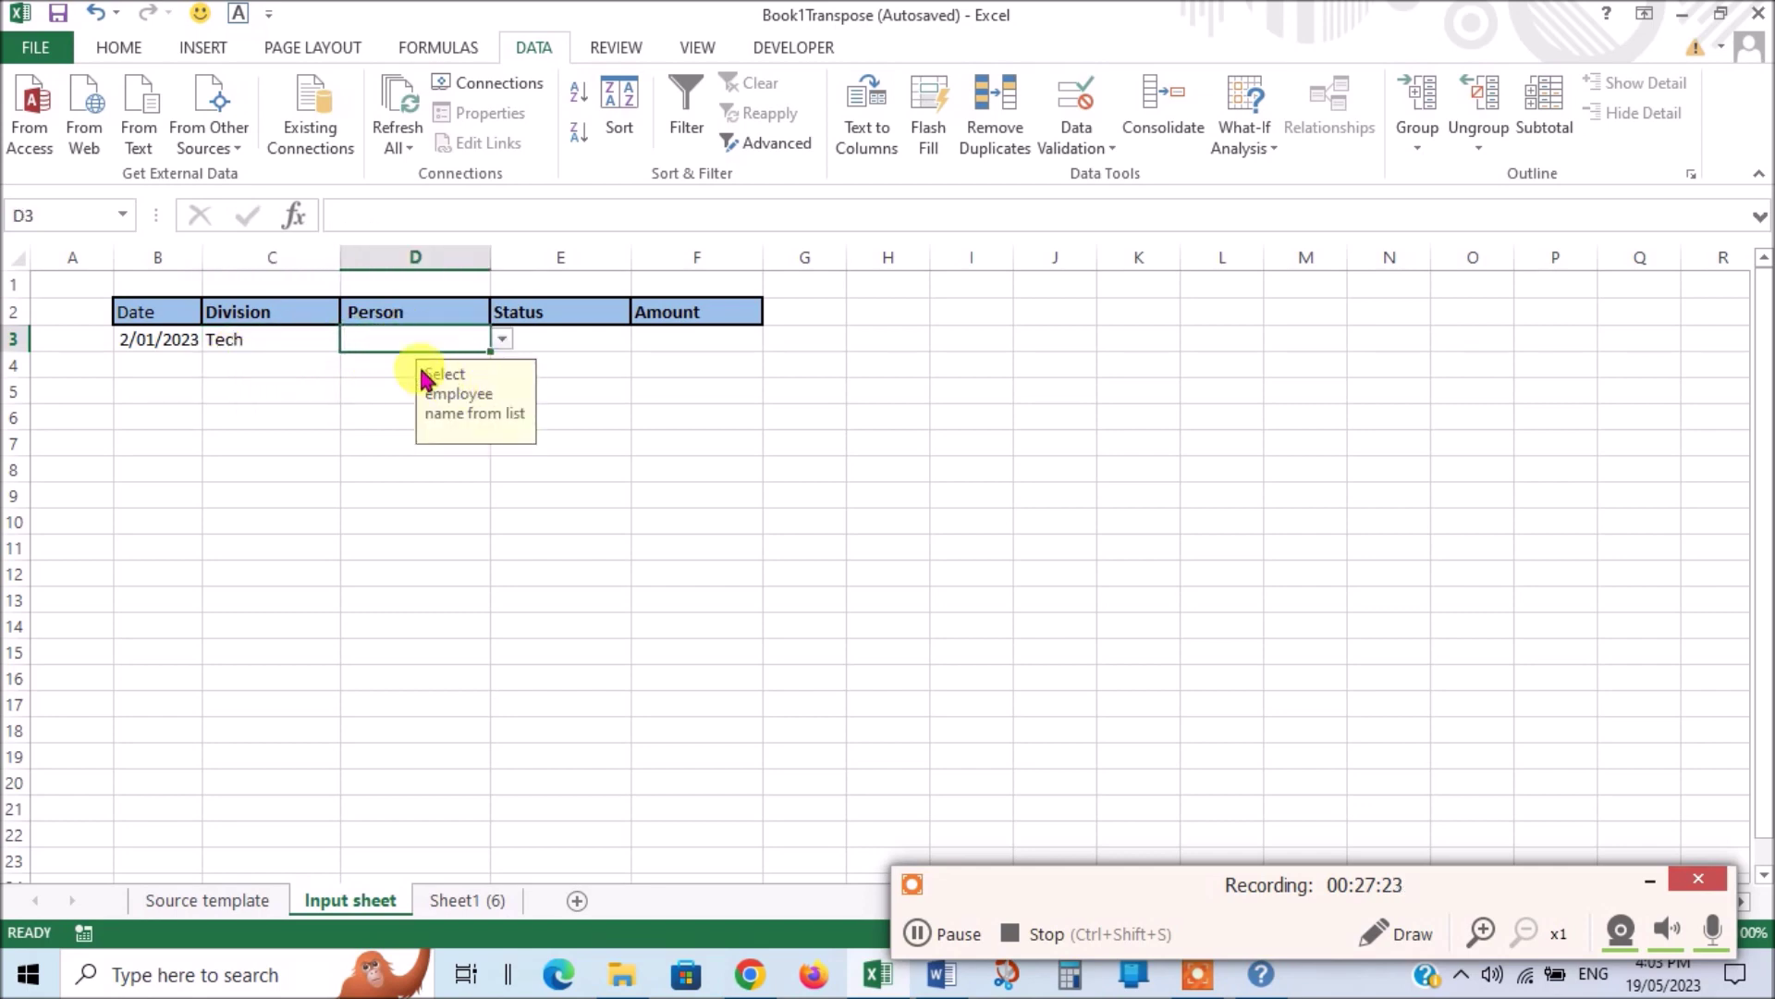
pyautogui.click(502, 340)
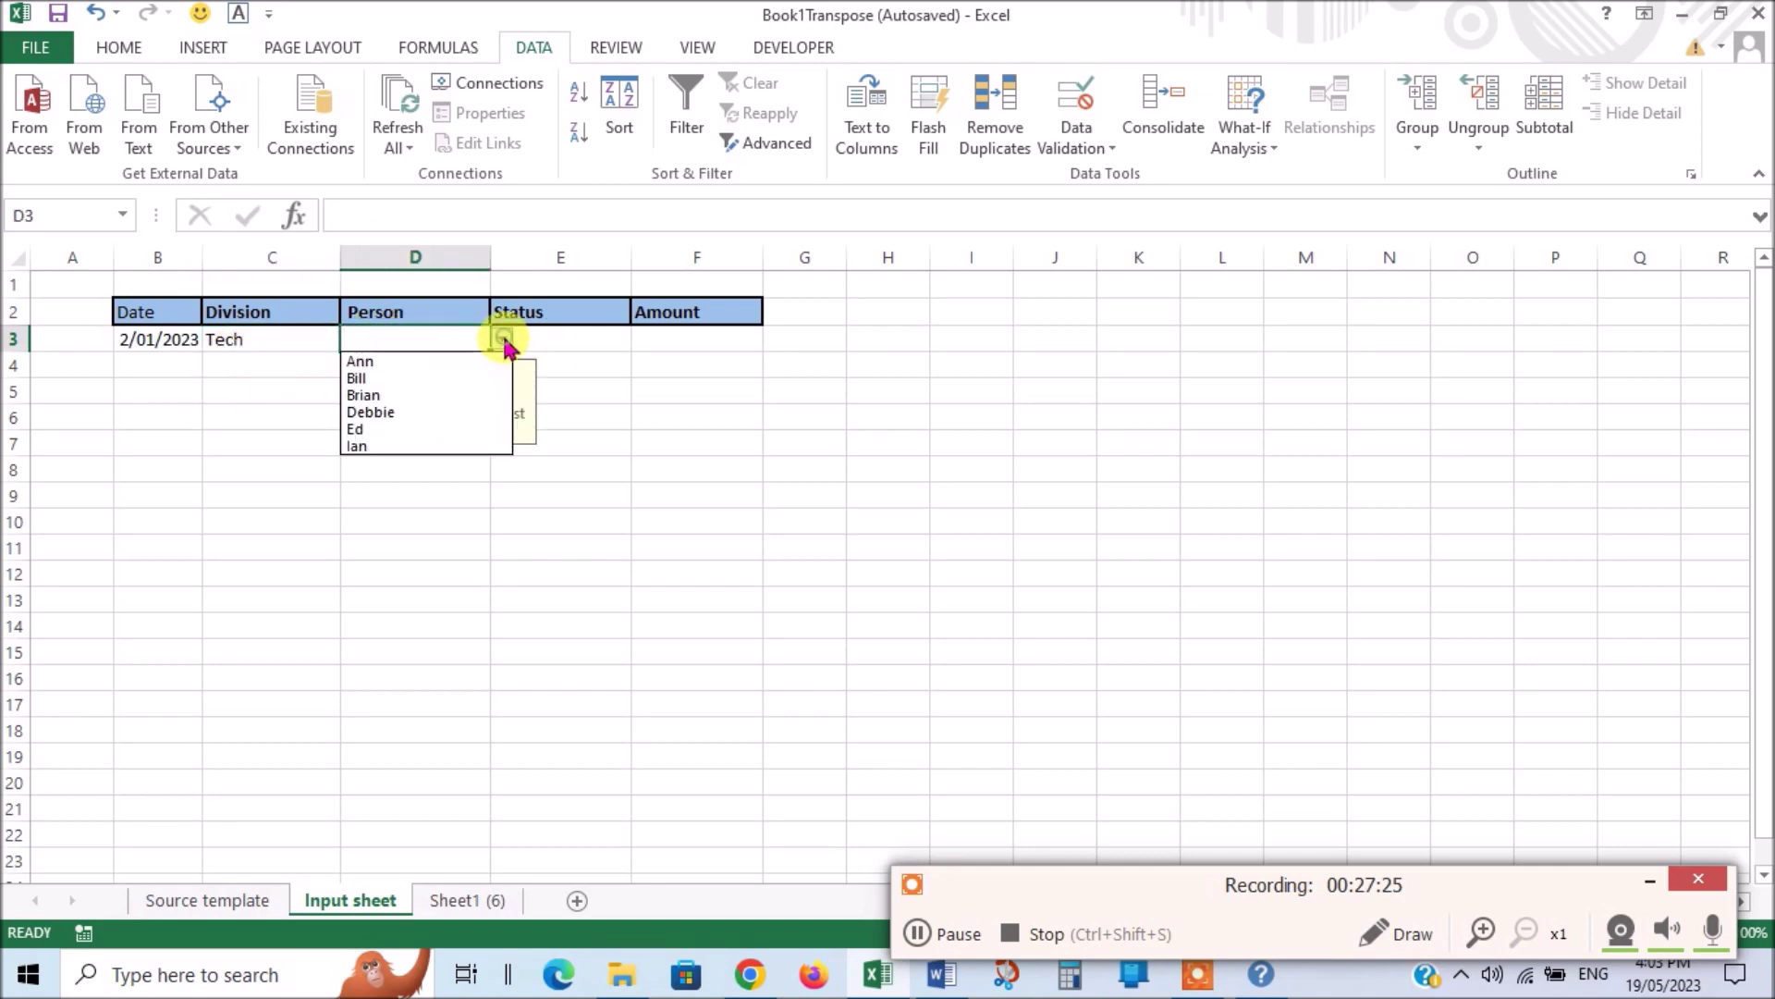
pyautogui.click(395, 362)
# Step: Choose Orders as the status in E3 and enter 5000 as the amount in F3
pyautogui.click(559, 342)
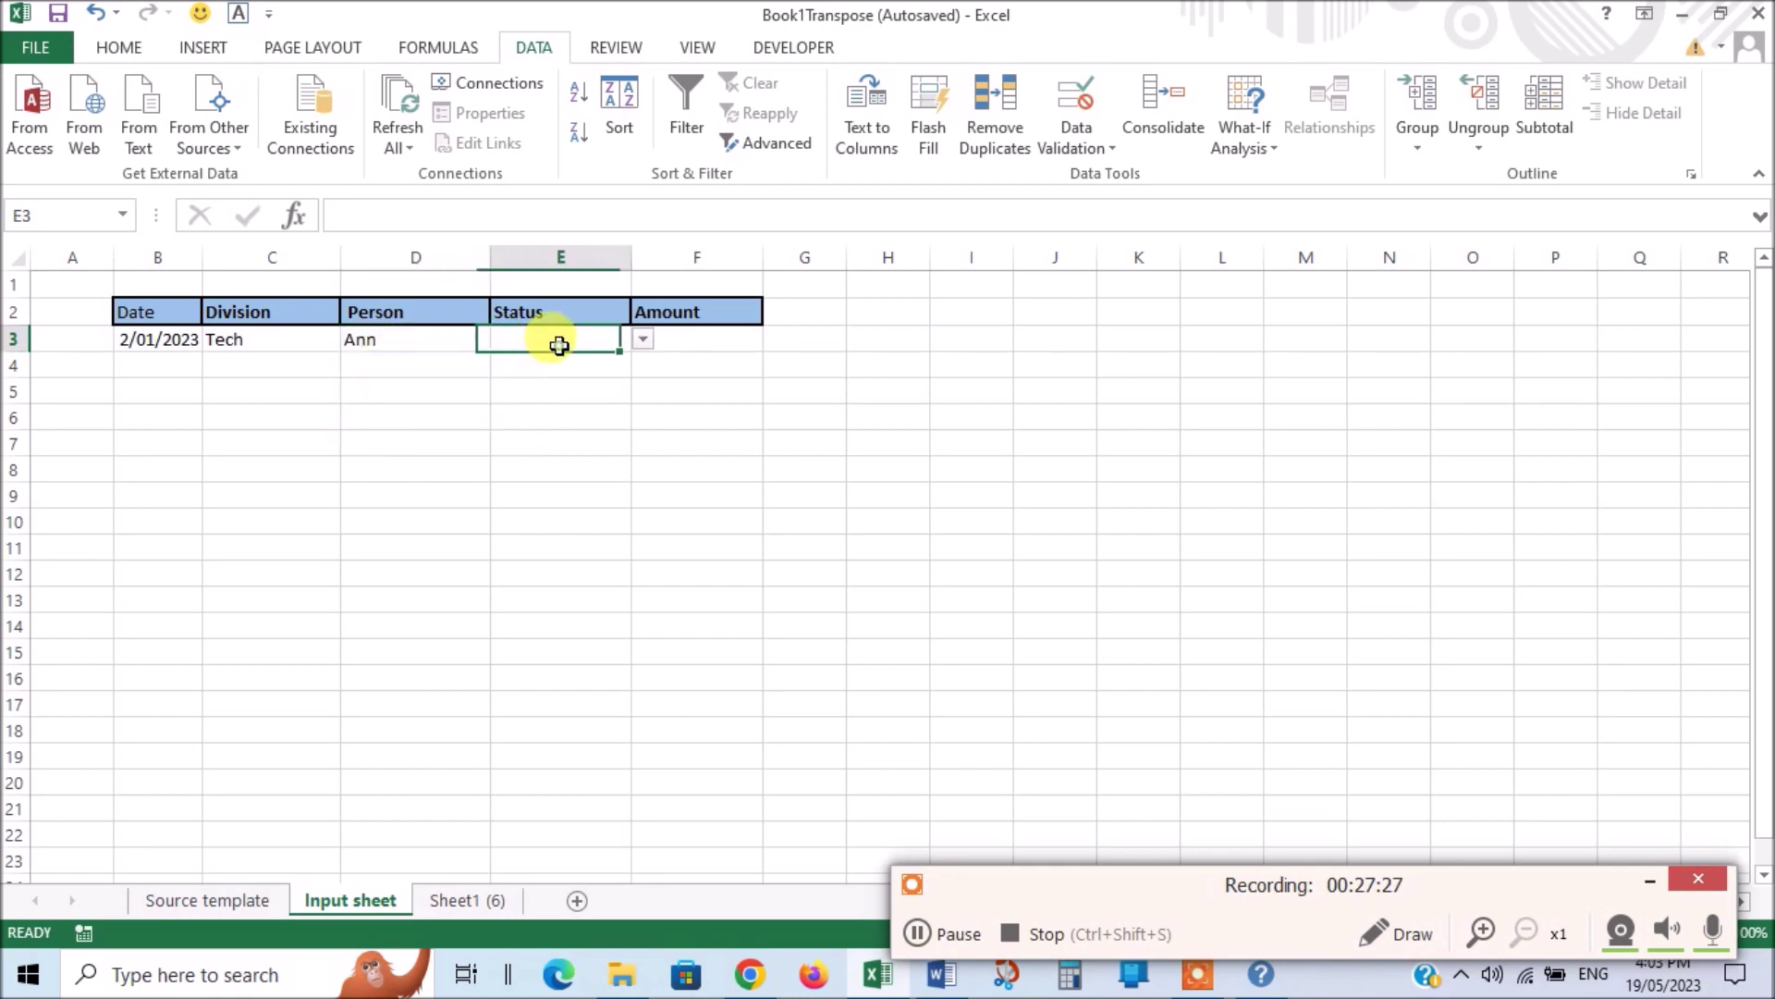
pyautogui.click(644, 339)
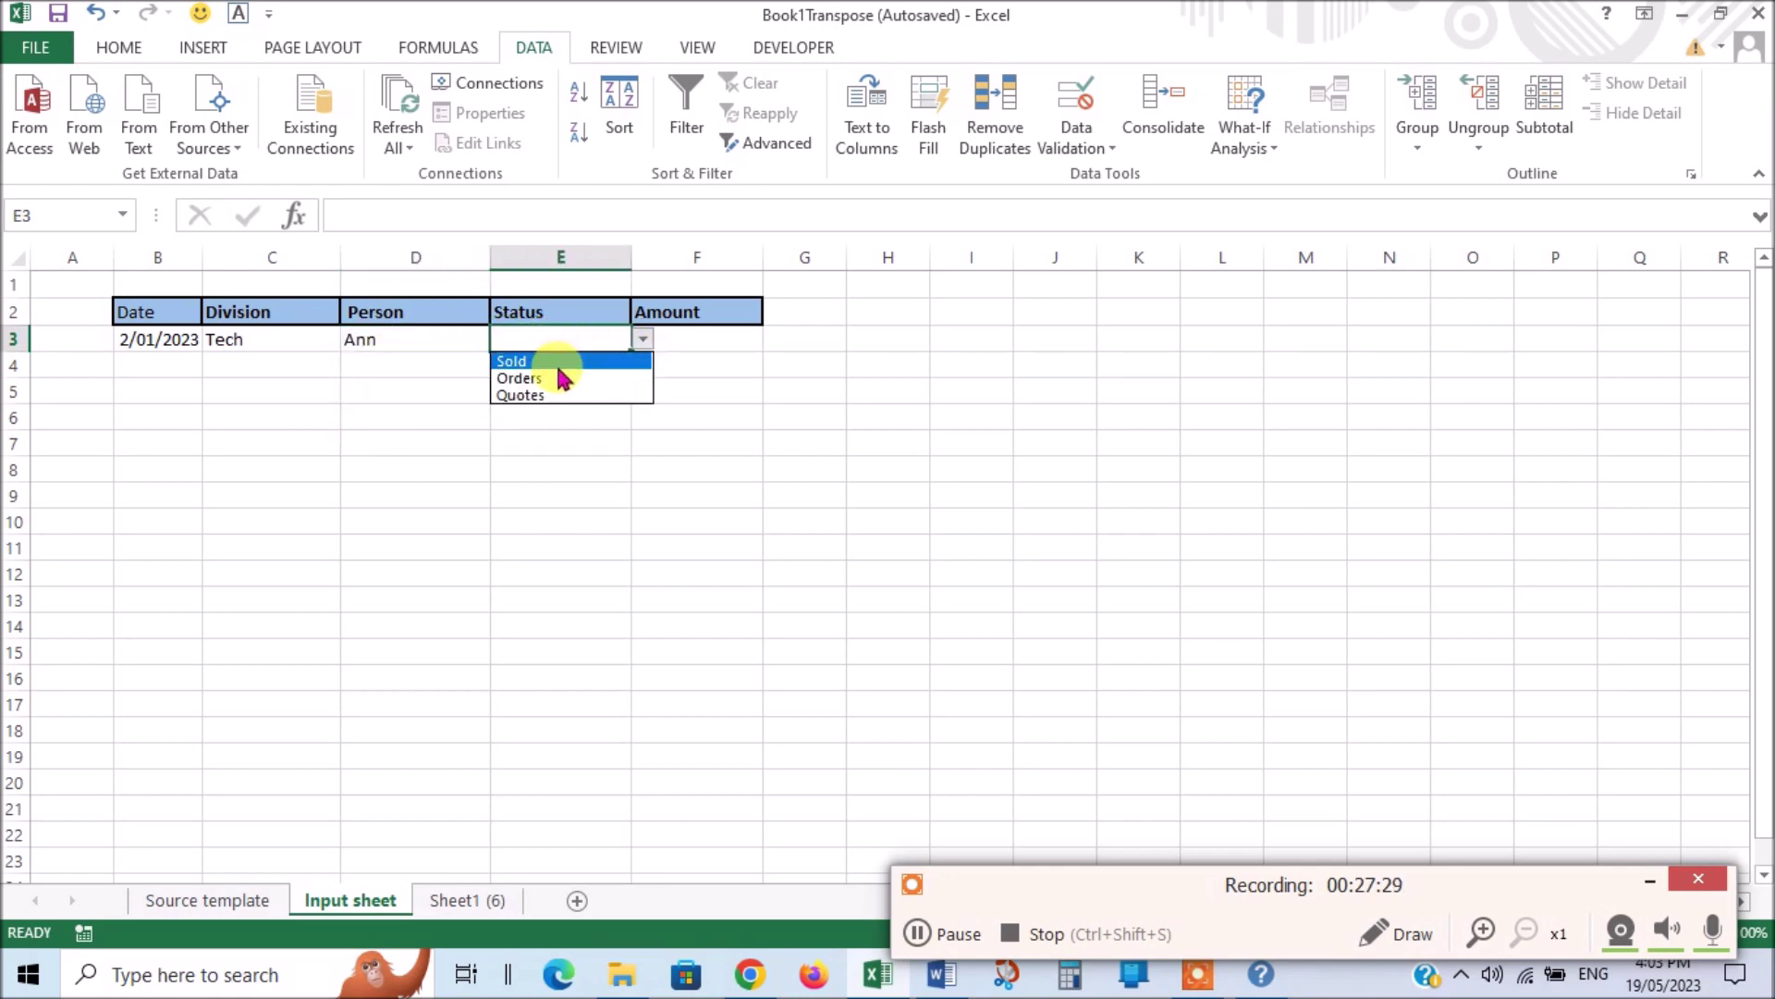
pyautogui.click(556, 387)
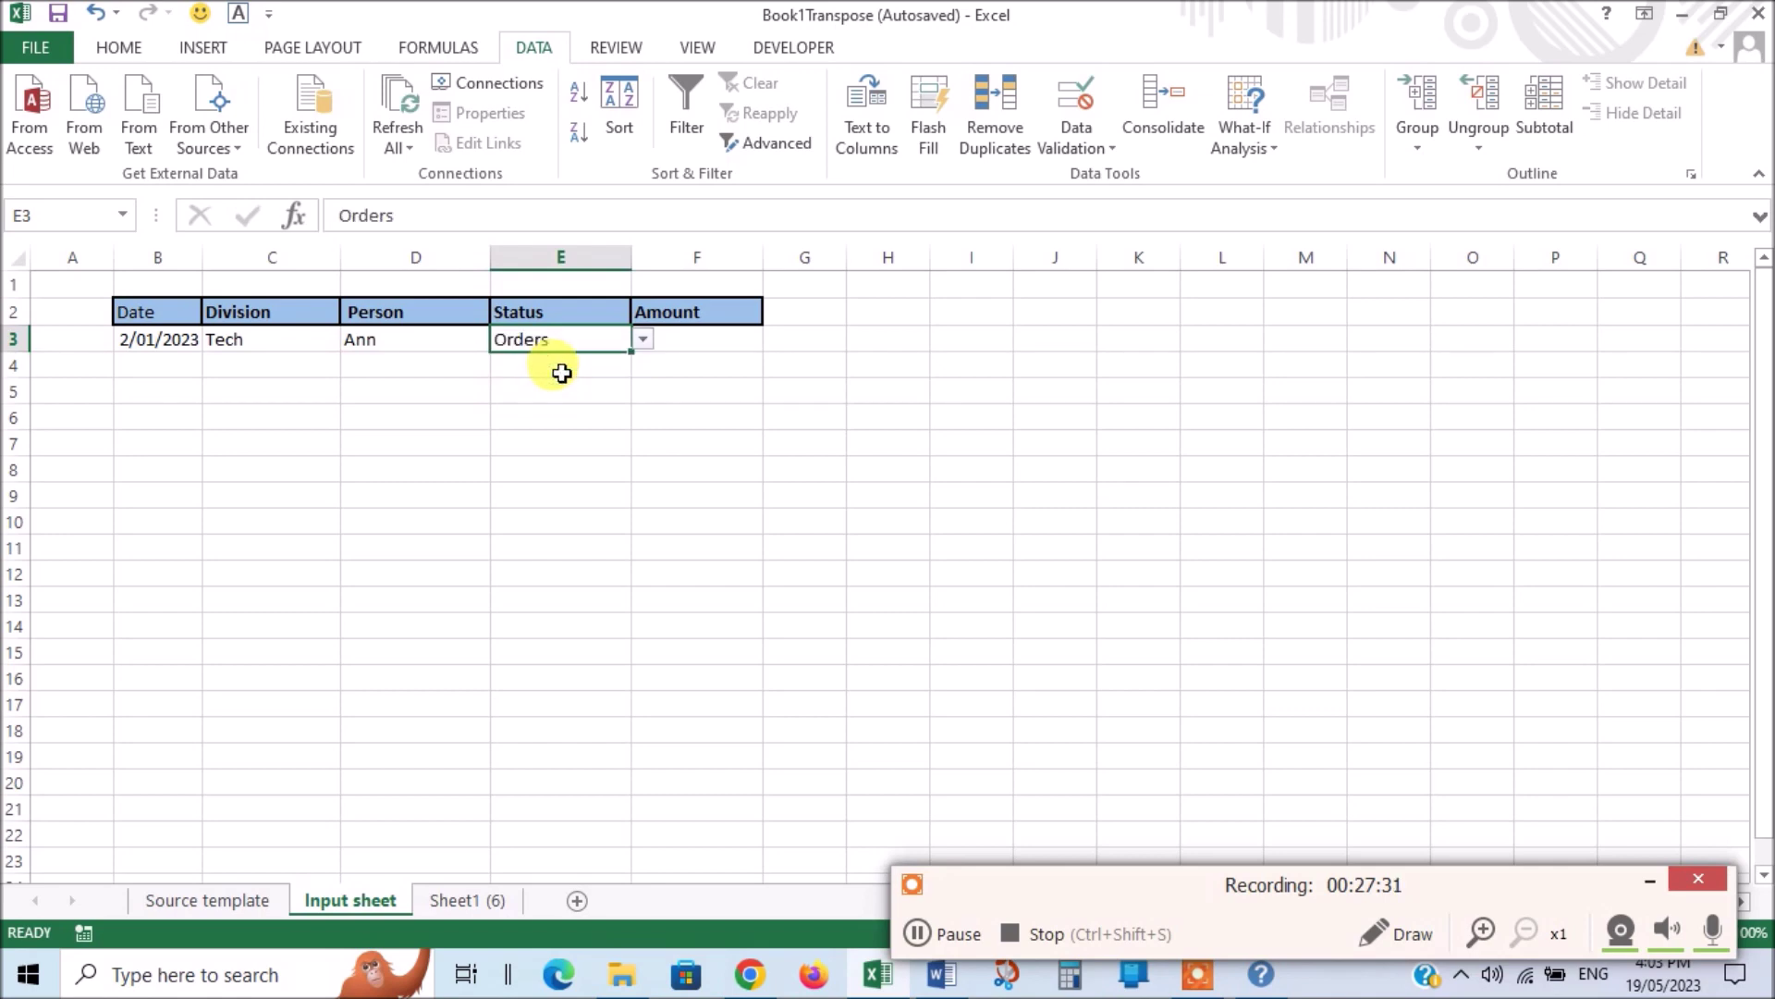
pyautogui.doubleClick(694, 340)
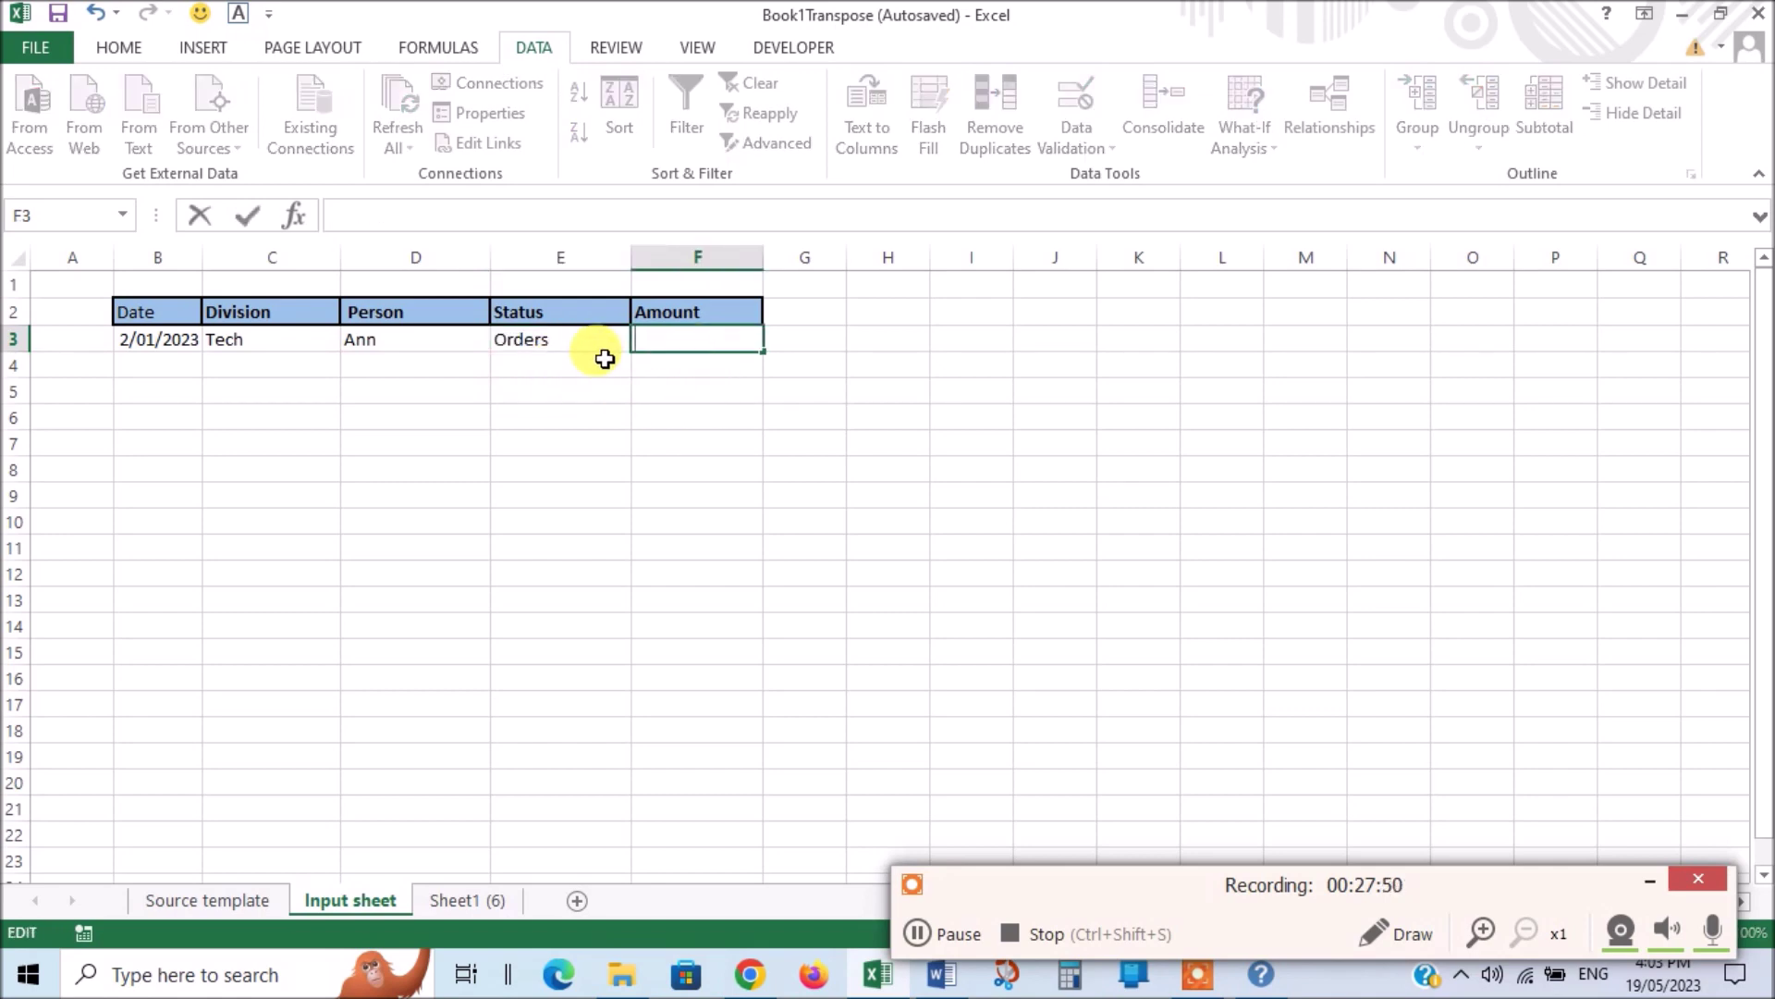
pyautogui.write('5000')
pyautogui.press('Return')
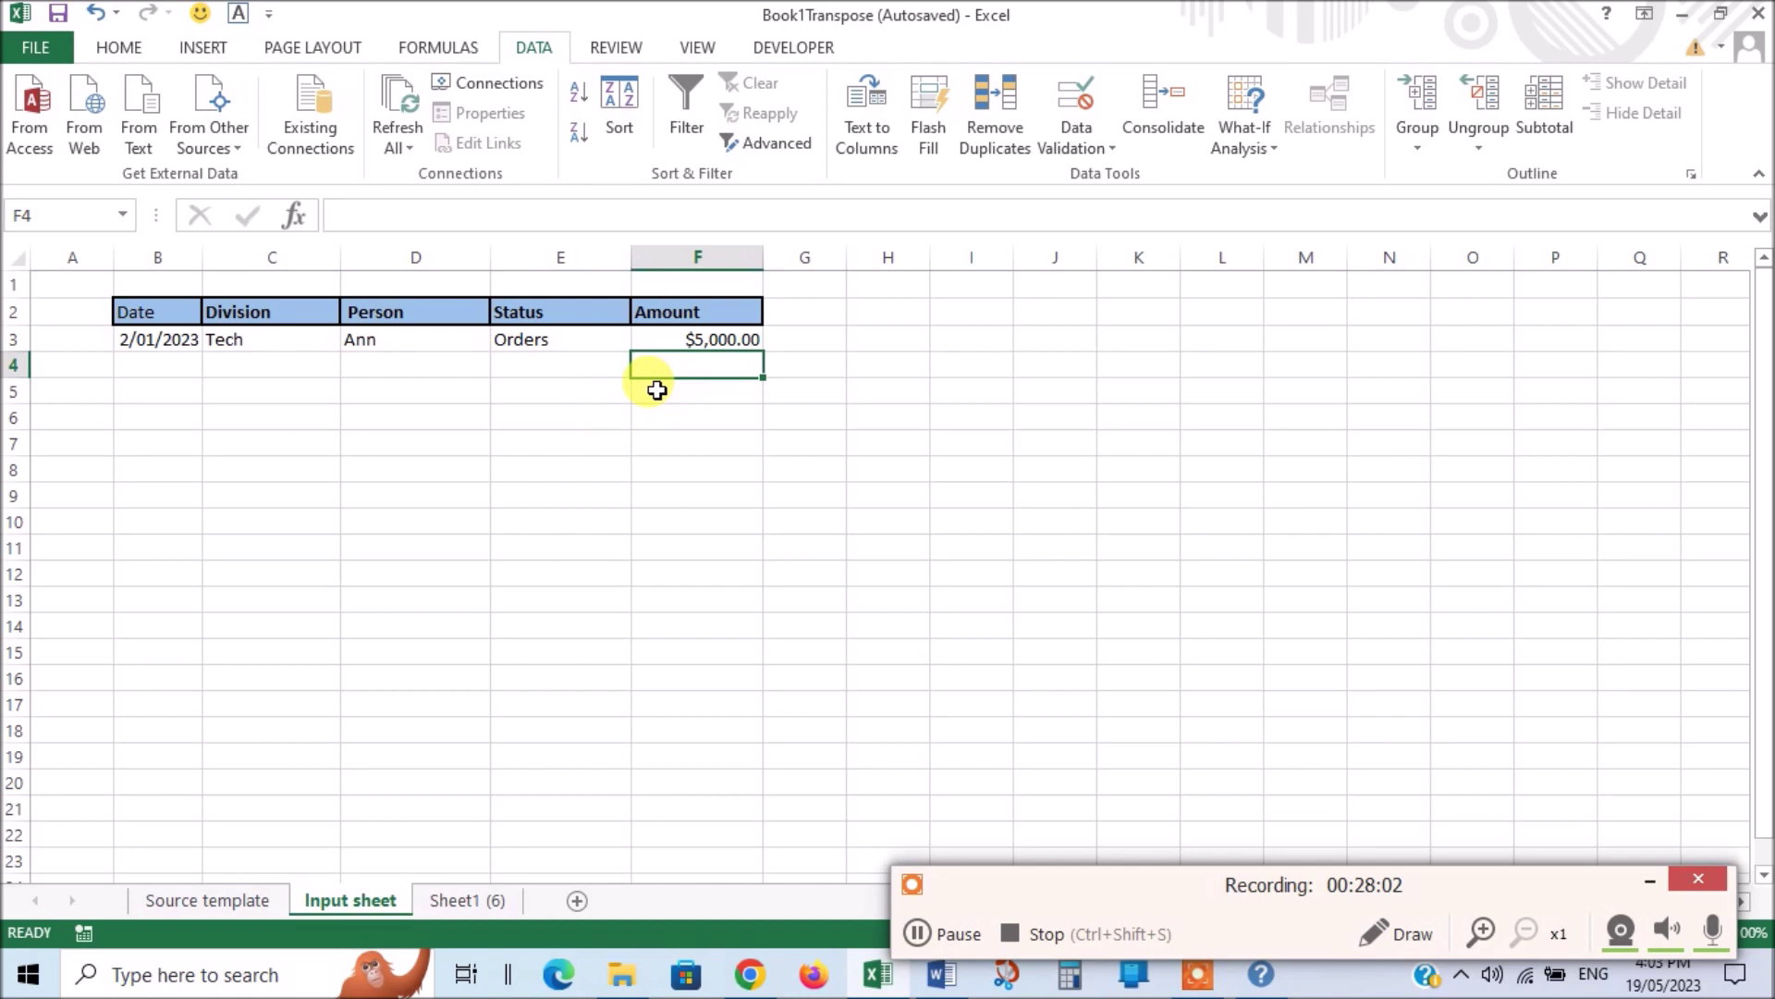
# Step: Clear the amount in F3 and try to enter 51000, which exceeds the validation maximum
pyautogui.click(689, 343)
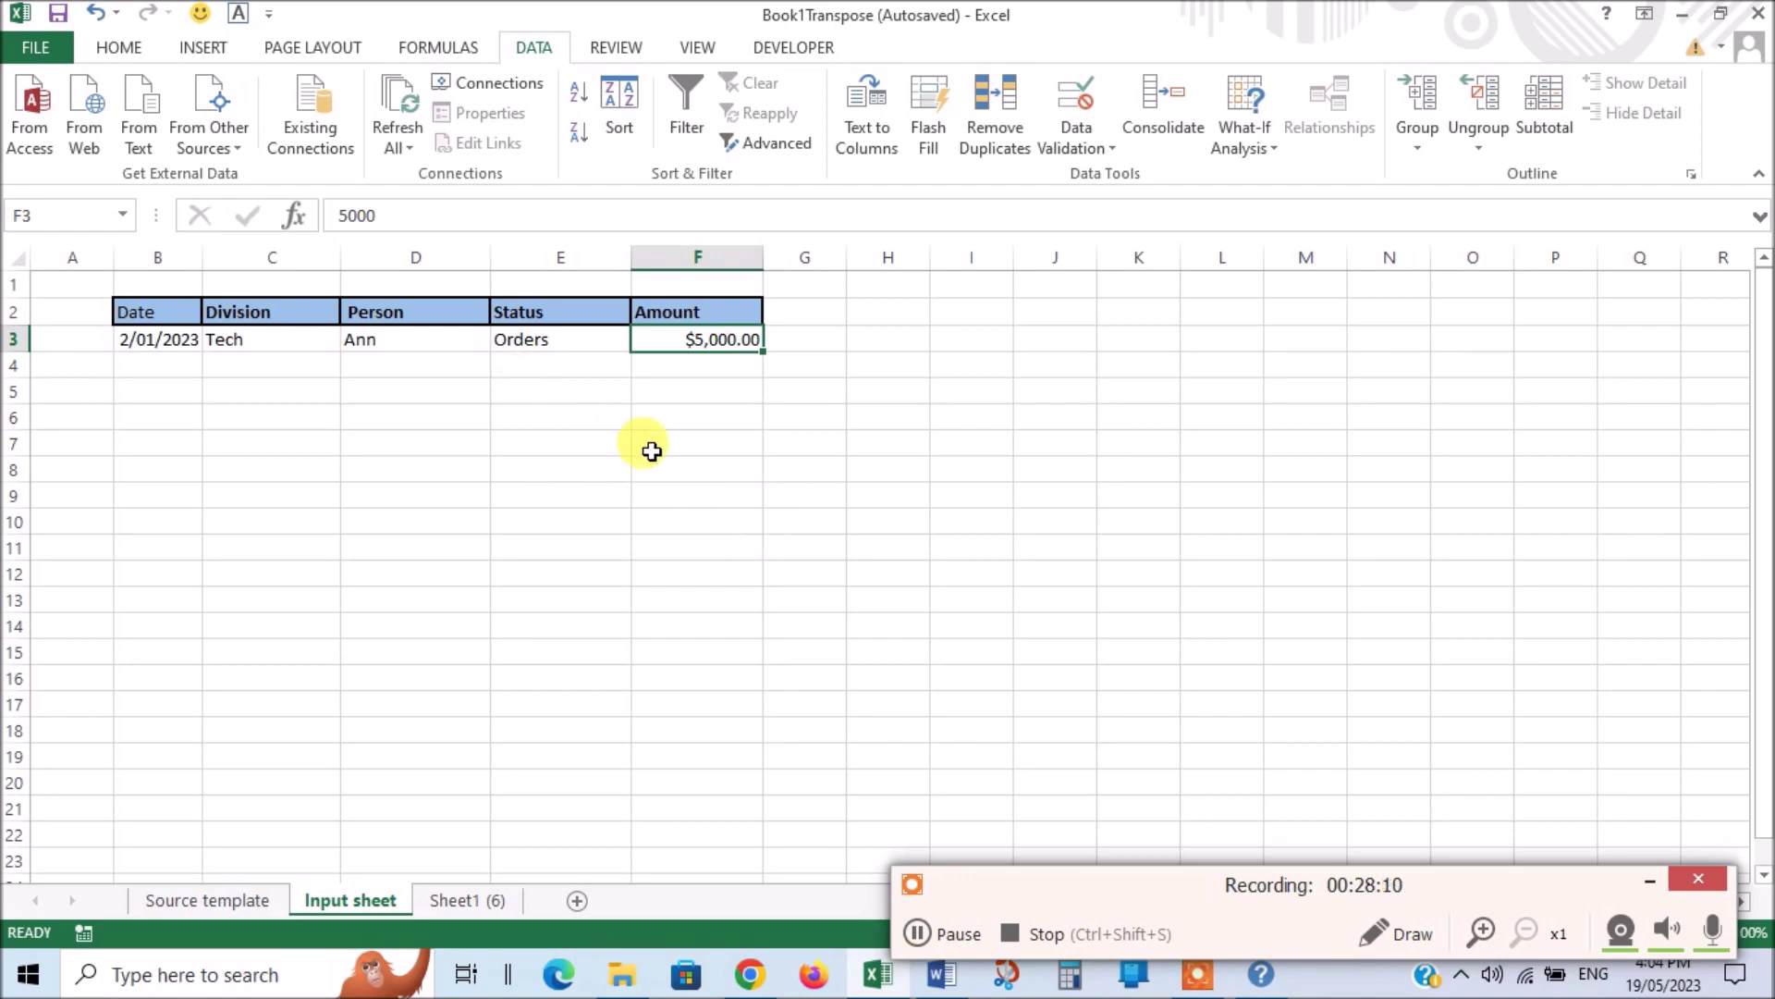
pyautogui.press('Delete')
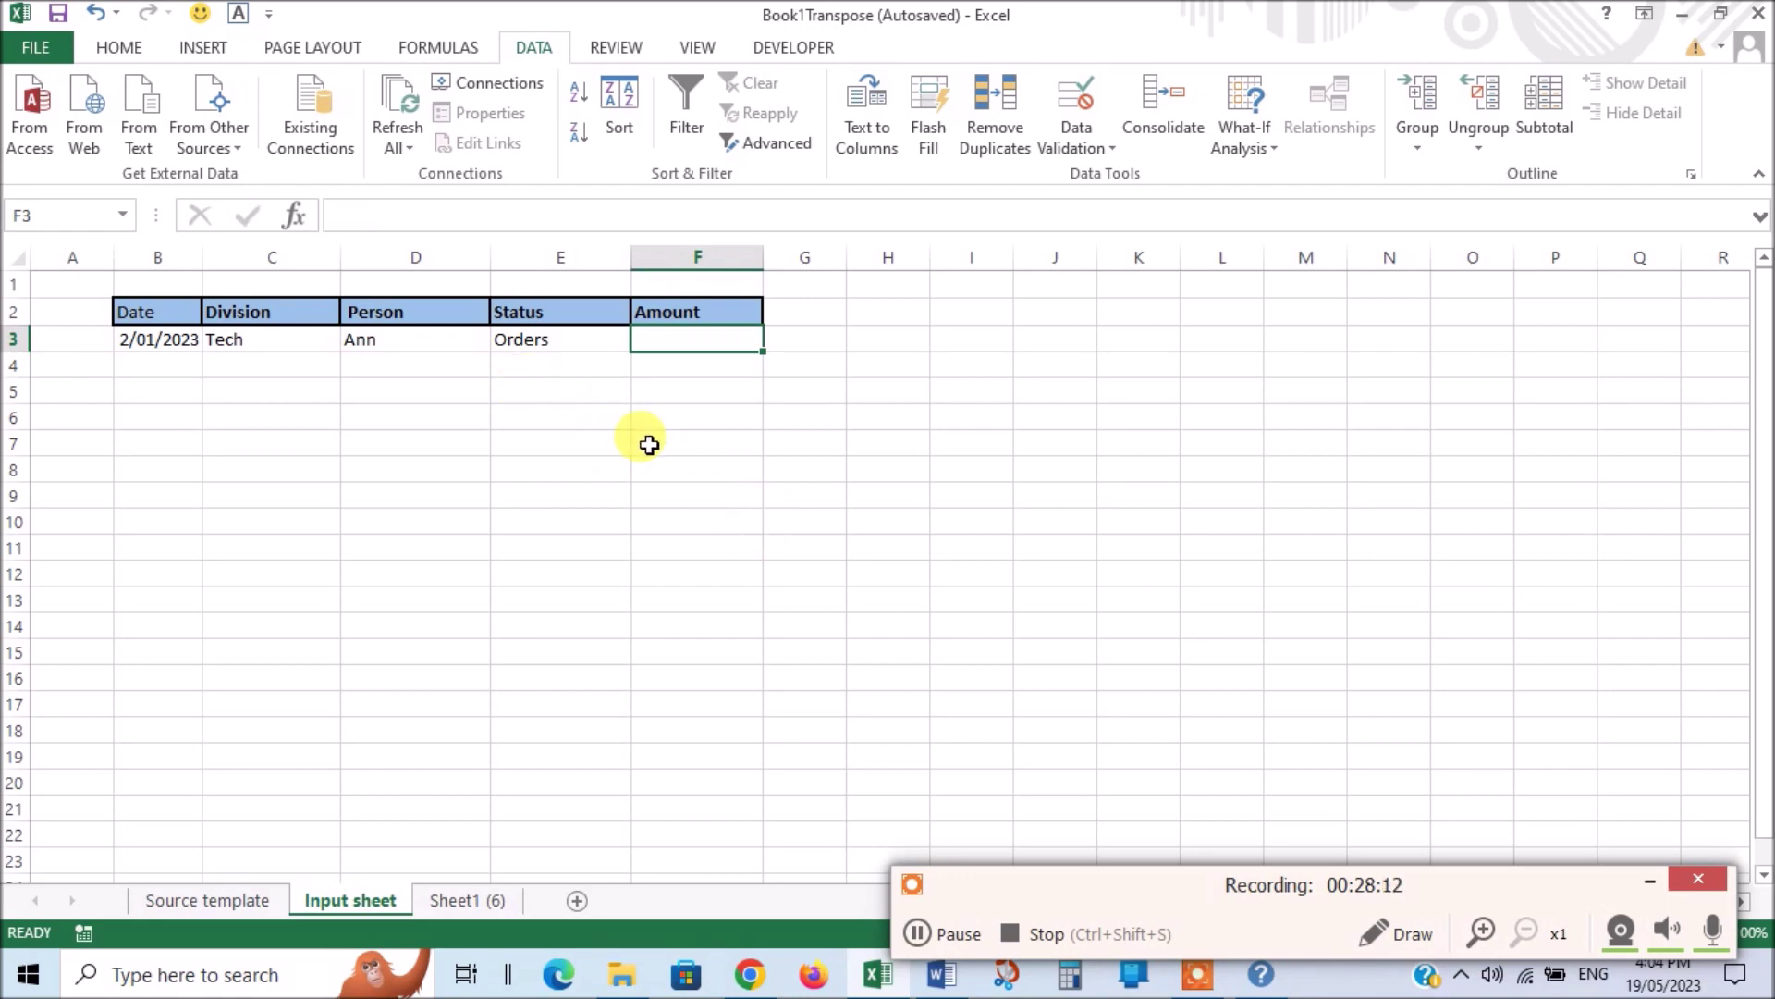
pyautogui.write('51000')
pyautogui.press('Return')
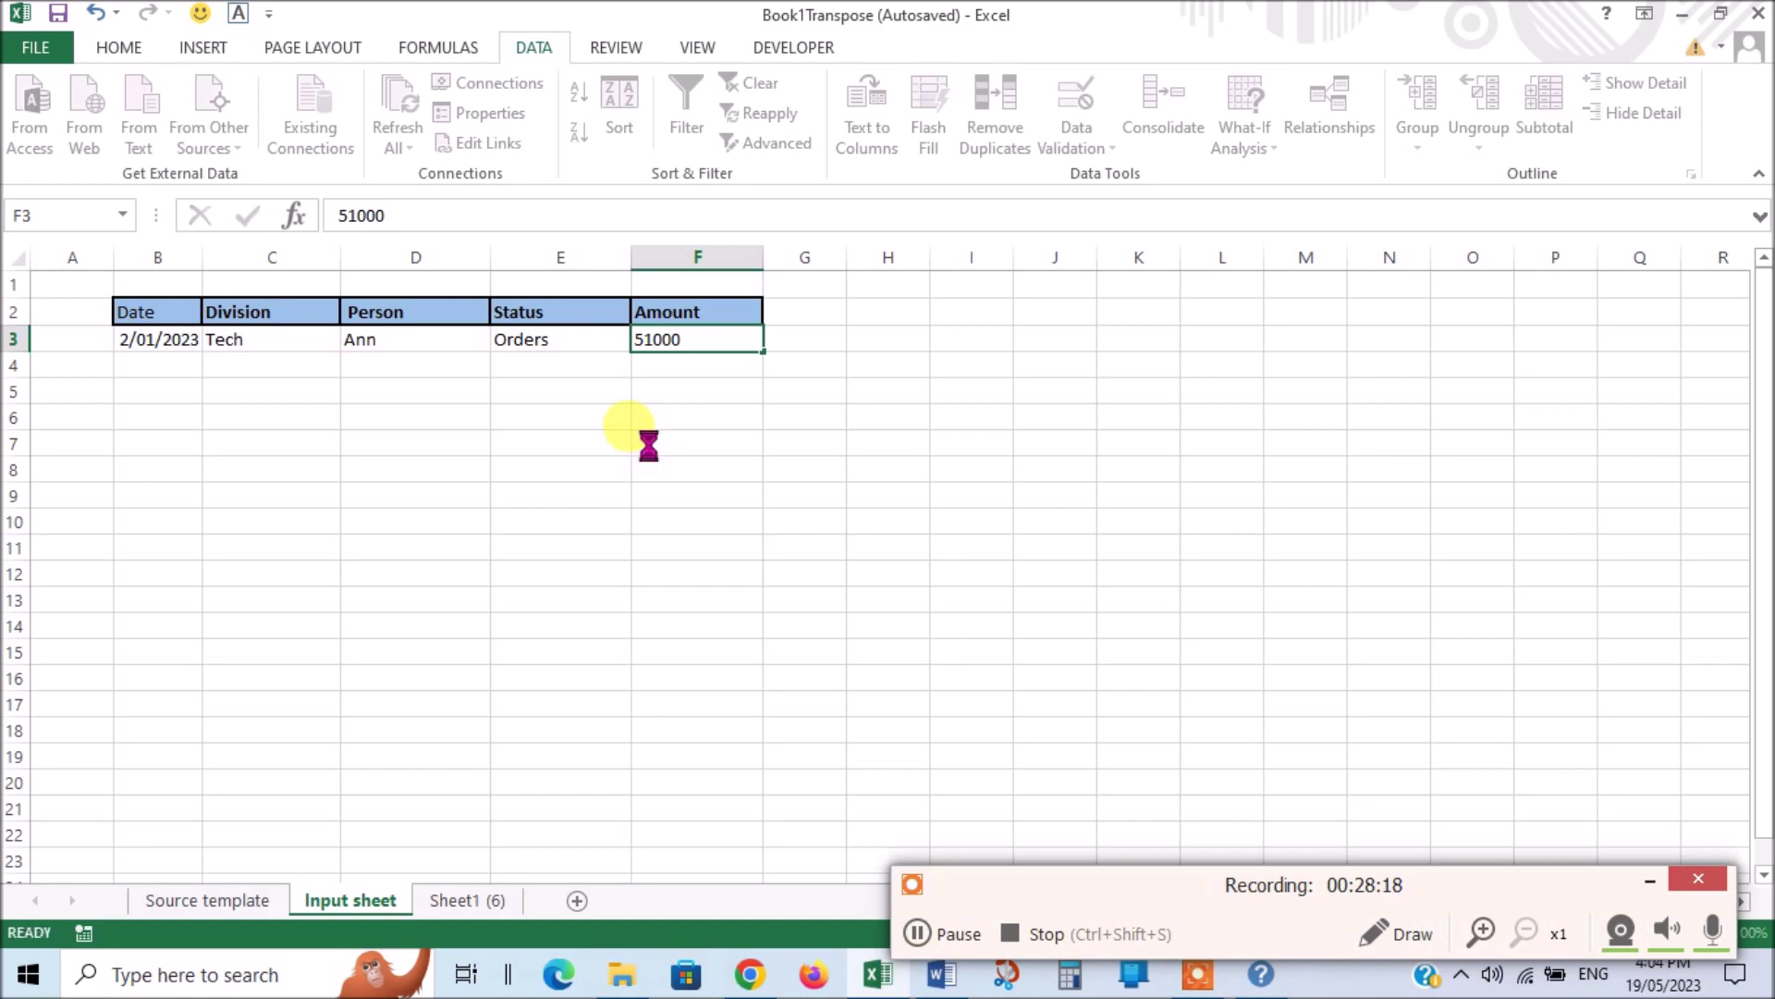